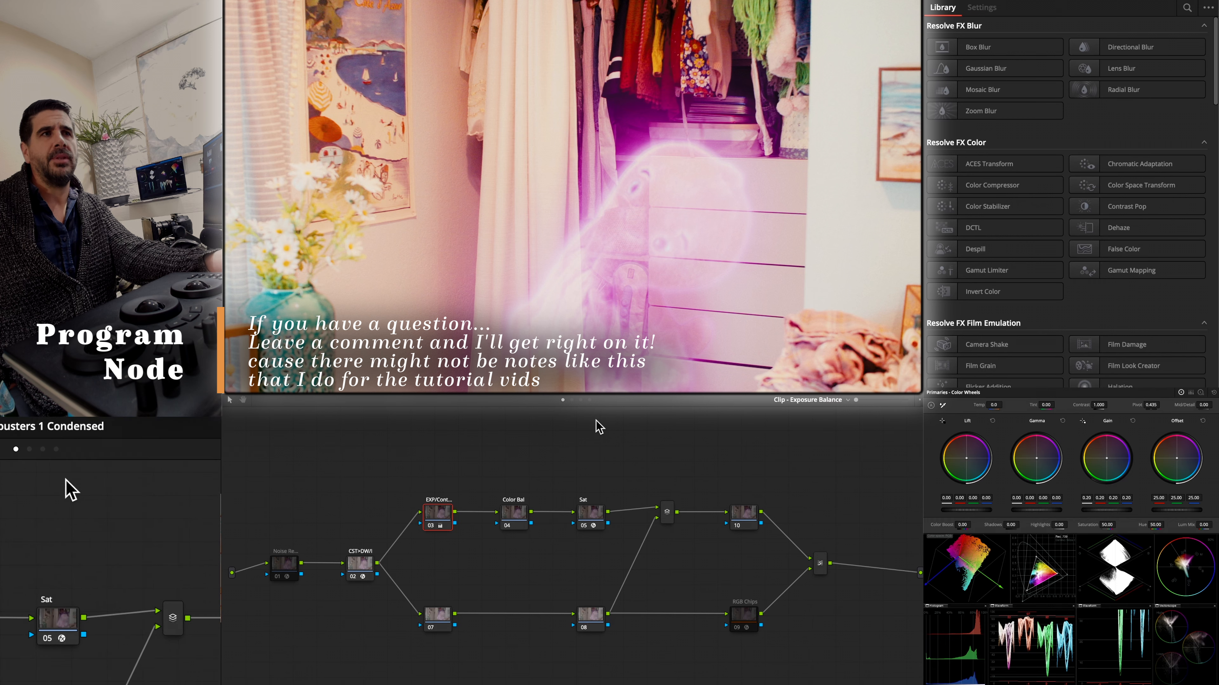
- In the Power Windows layer, set the OpenDRT node's input transfer function to Davinci Intermediate
click(571, 400)
click(580, 400)
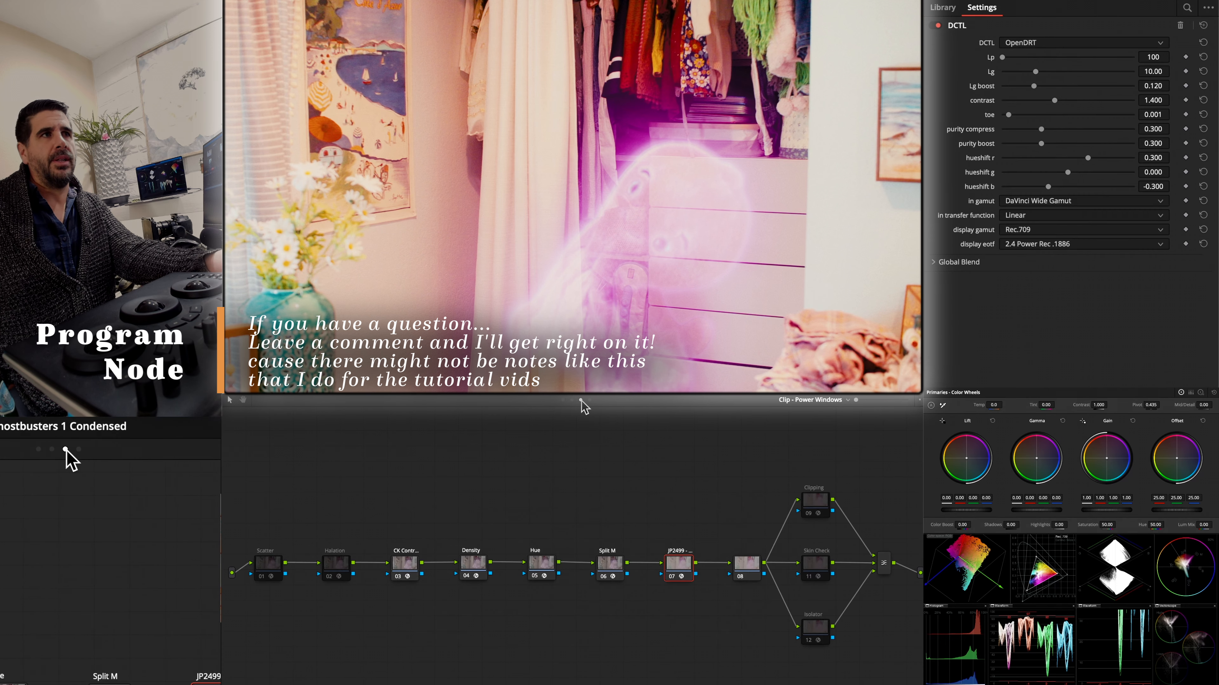
click(563, 401)
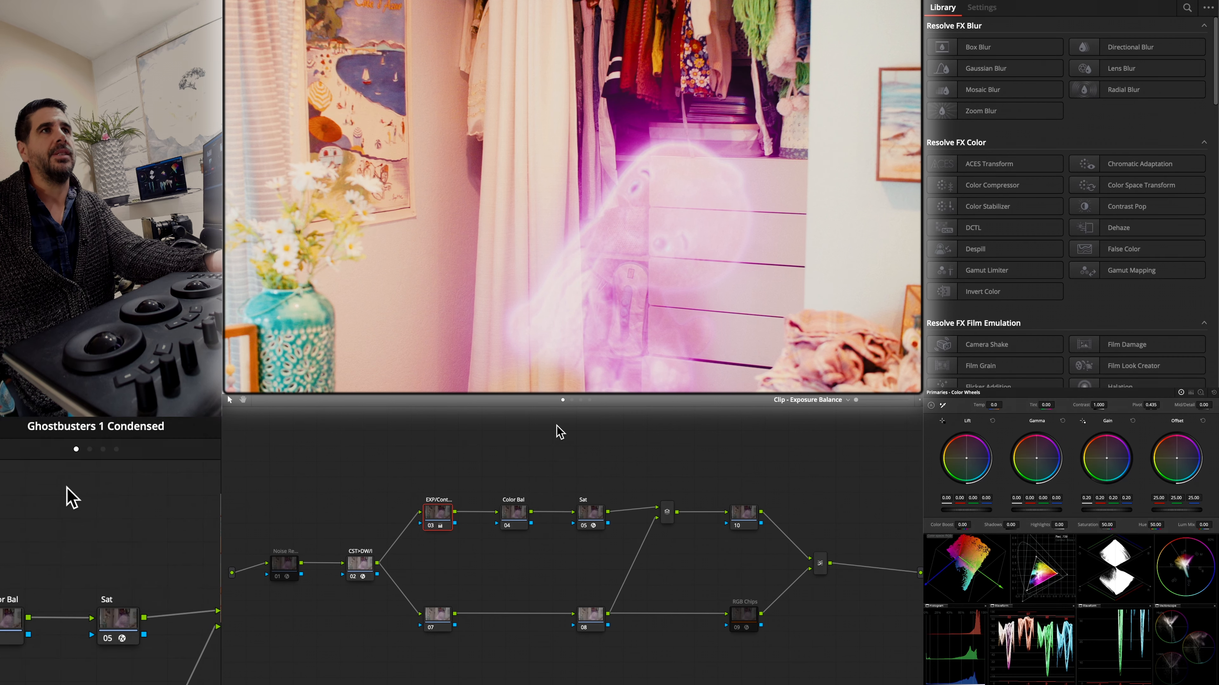
click(572, 401)
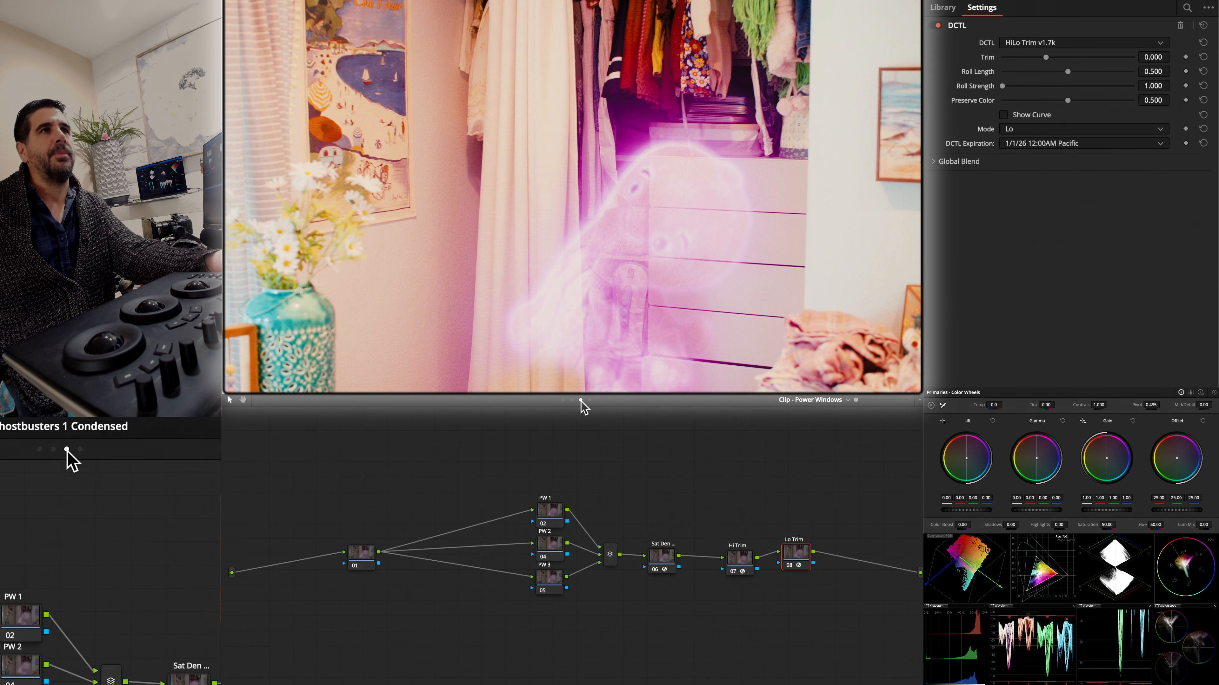
click(589, 400)
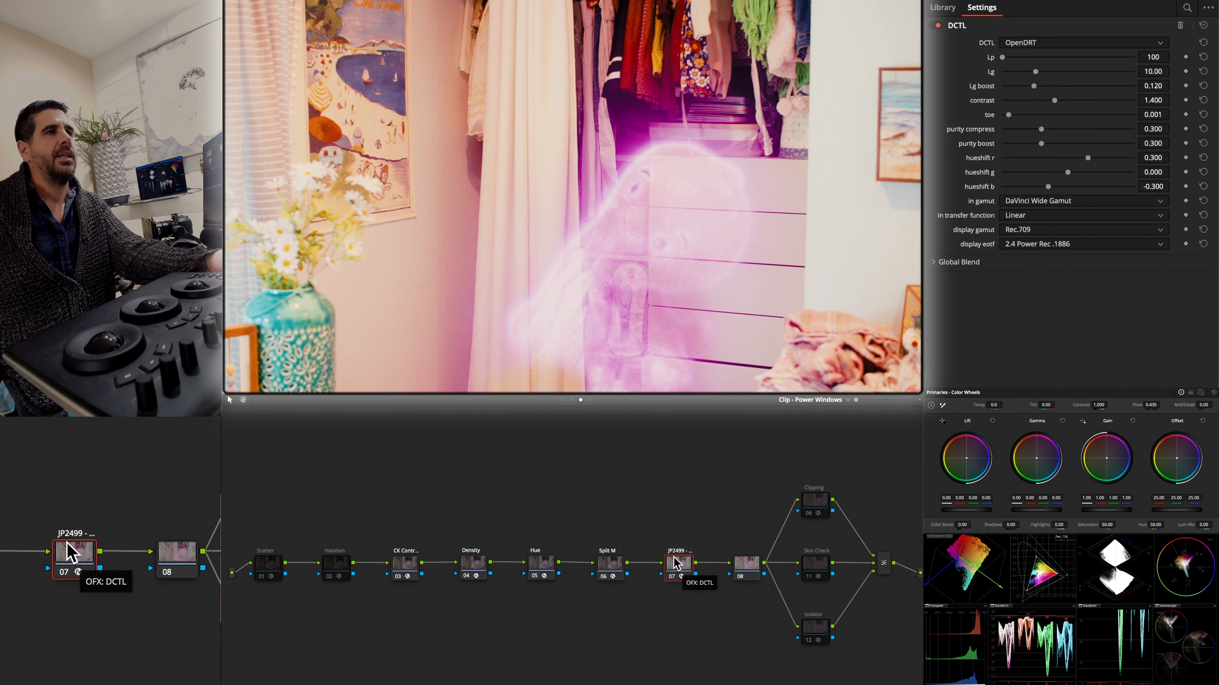
click(1048, 216)
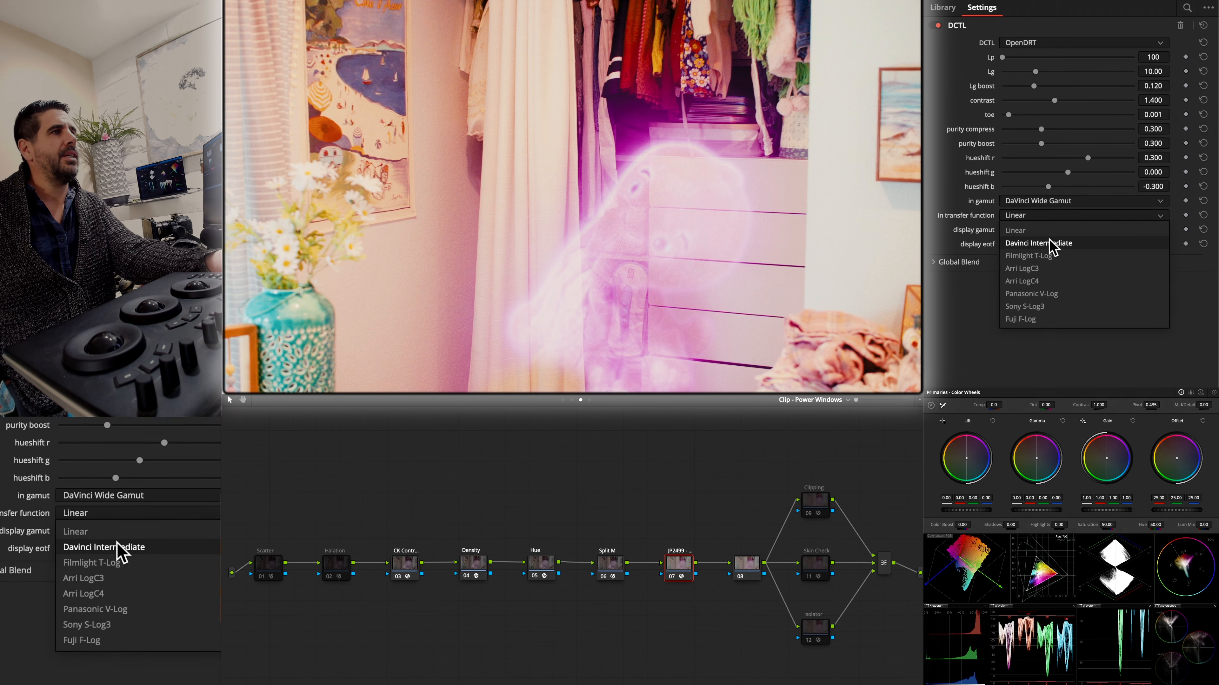
click(1038, 243)
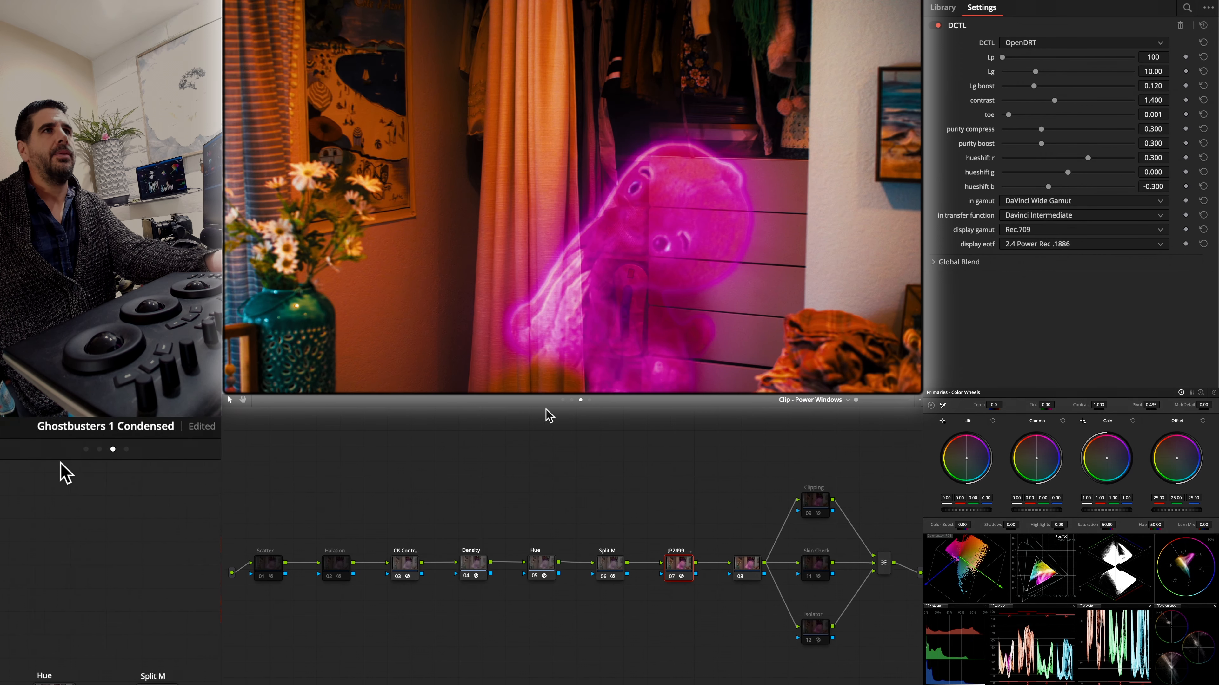
- In the Exposure Balance layer, compare the image with and without the exposure/contrast node and inspect the input CST node's settings
click(564, 401)
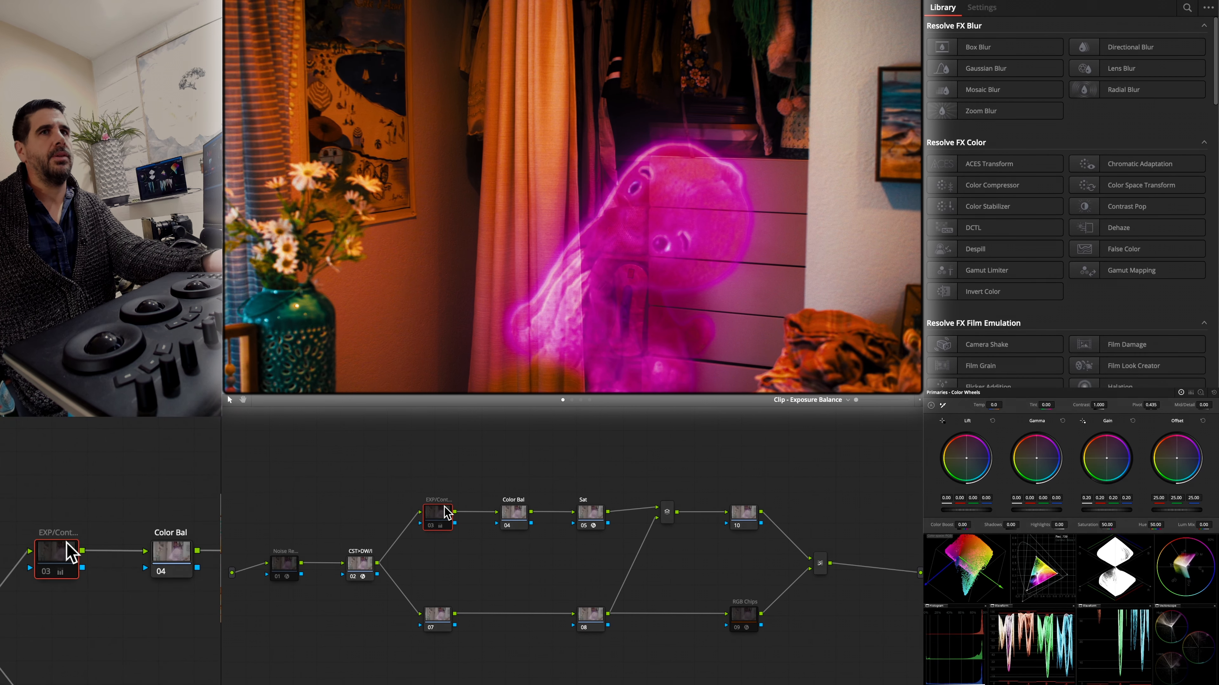
key(ctrl+d)
click(438, 522)
right_click(437, 523)
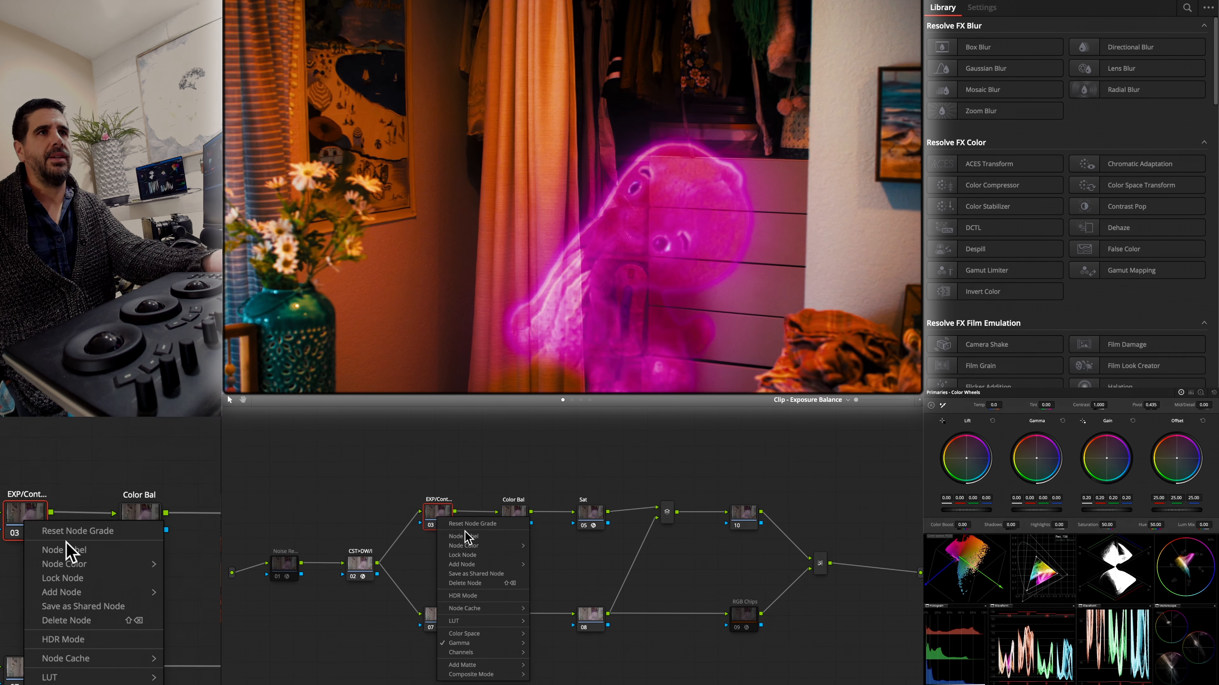
click(373, 558)
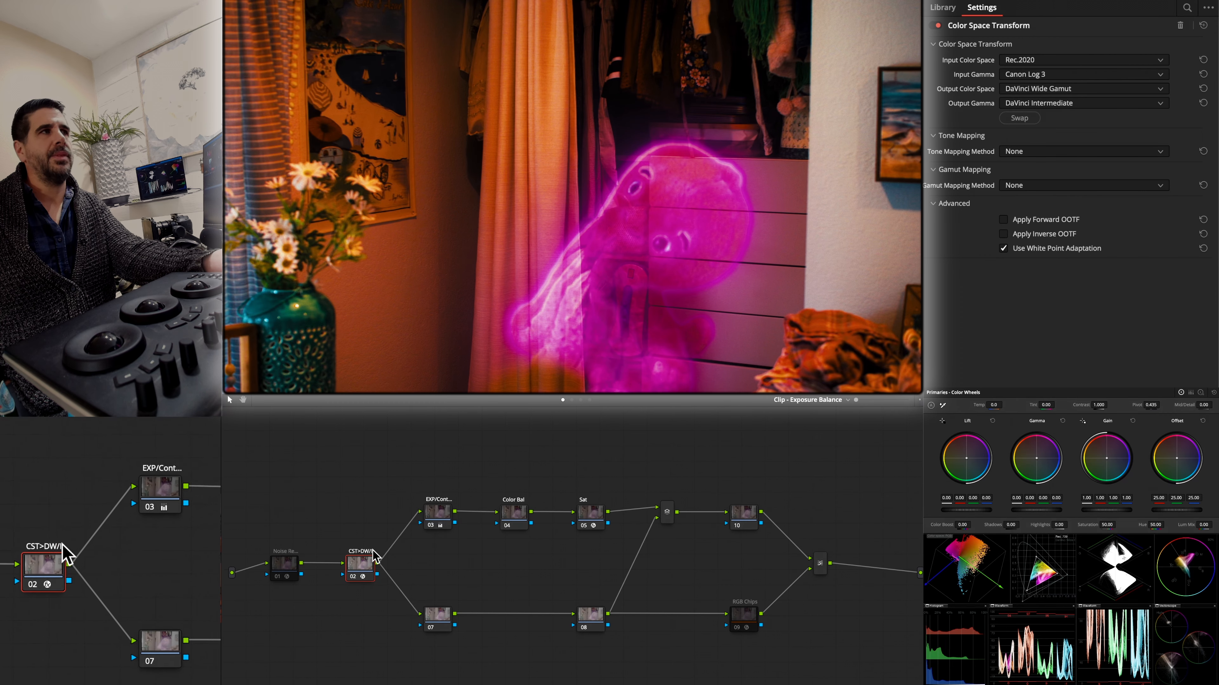
- Rename node 07 in the Power Windows layer as Open Drt
click(572, 401)
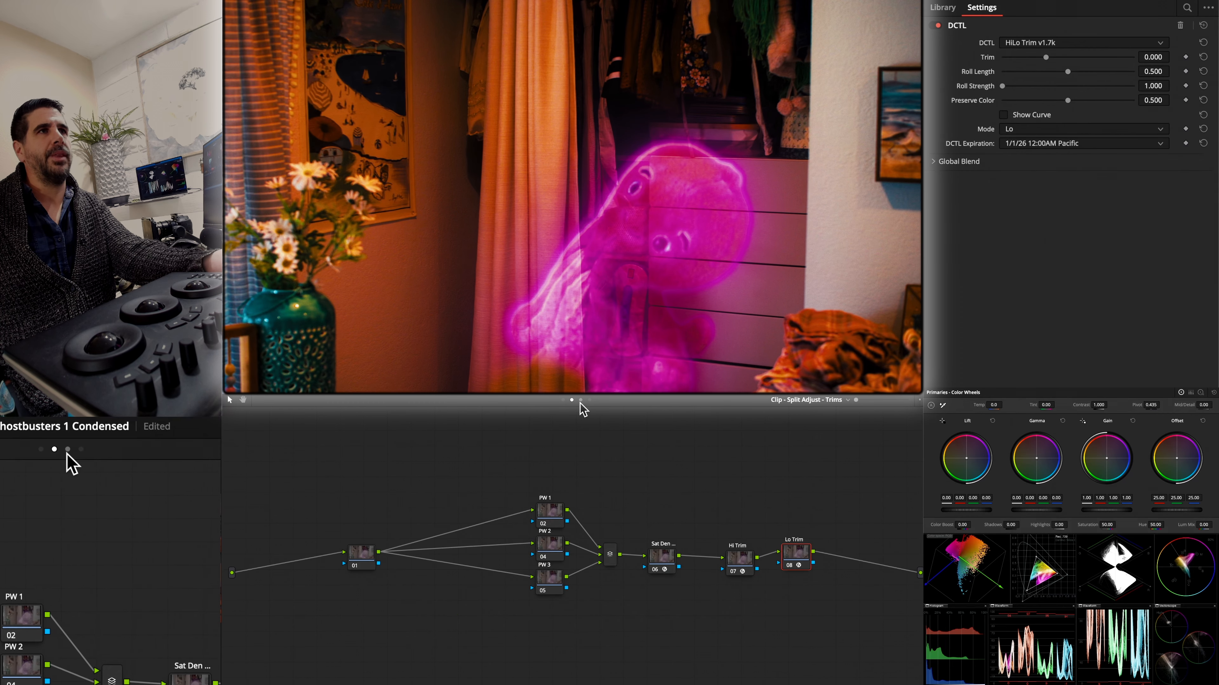
click(581, 399)
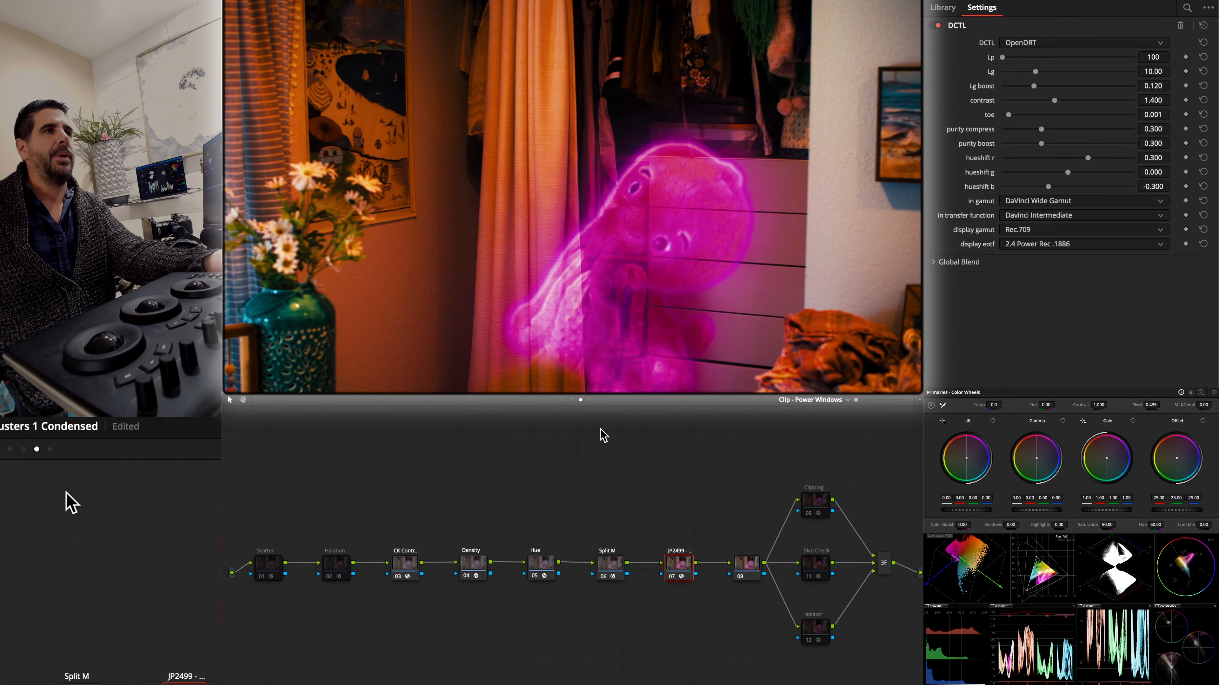
right_click(685, 562)
click(711, 579)
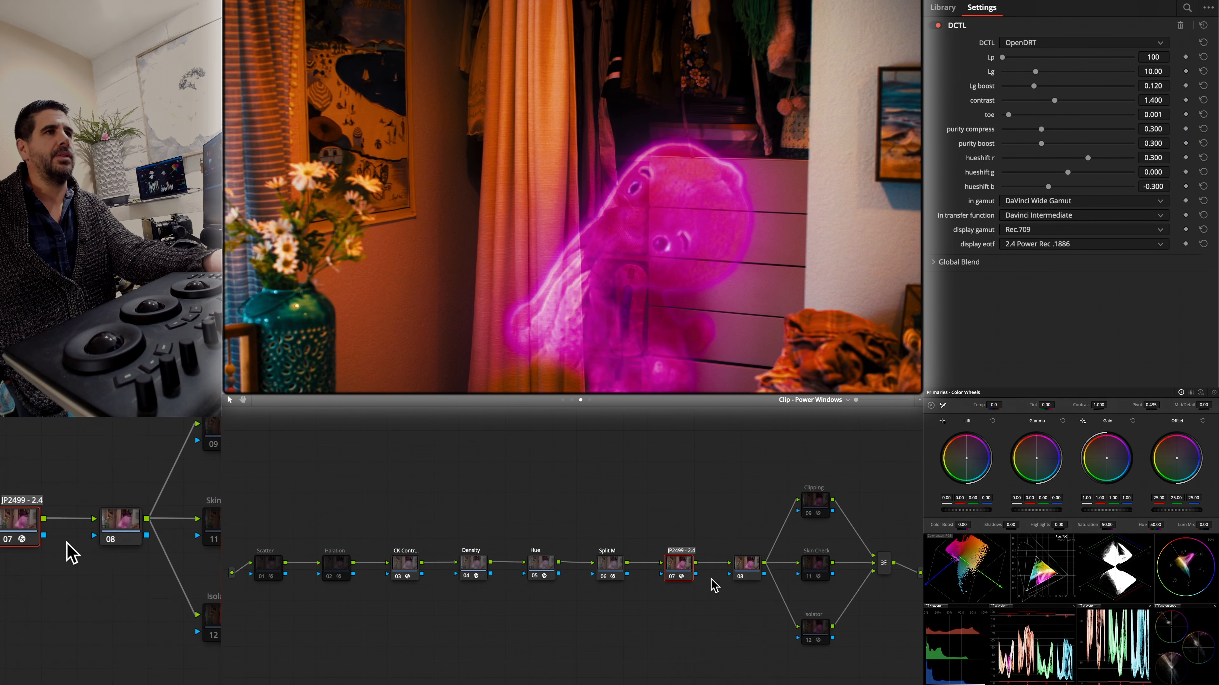
text(Open)
key(Return)
text(Drt)
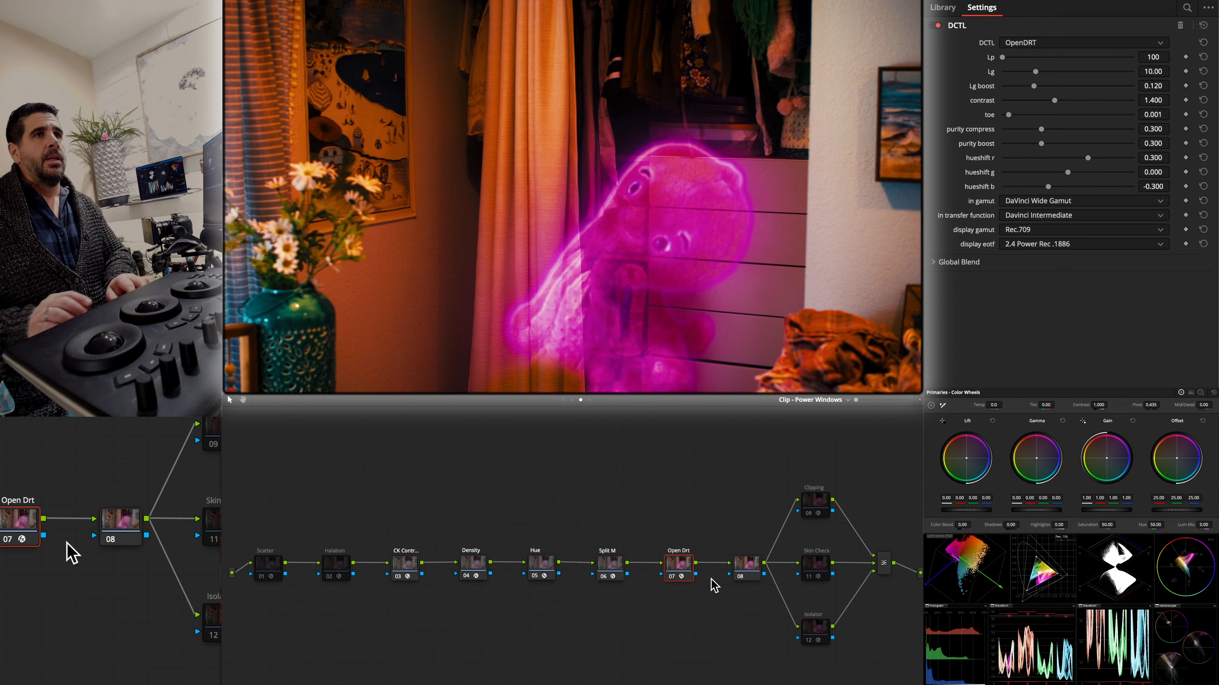
- Reduce the timeline node graph to the check-node tree of Clipping, Skin Check, Isolator and RGB Scale, without the grading and CST OUT nodes
click(405, 566)
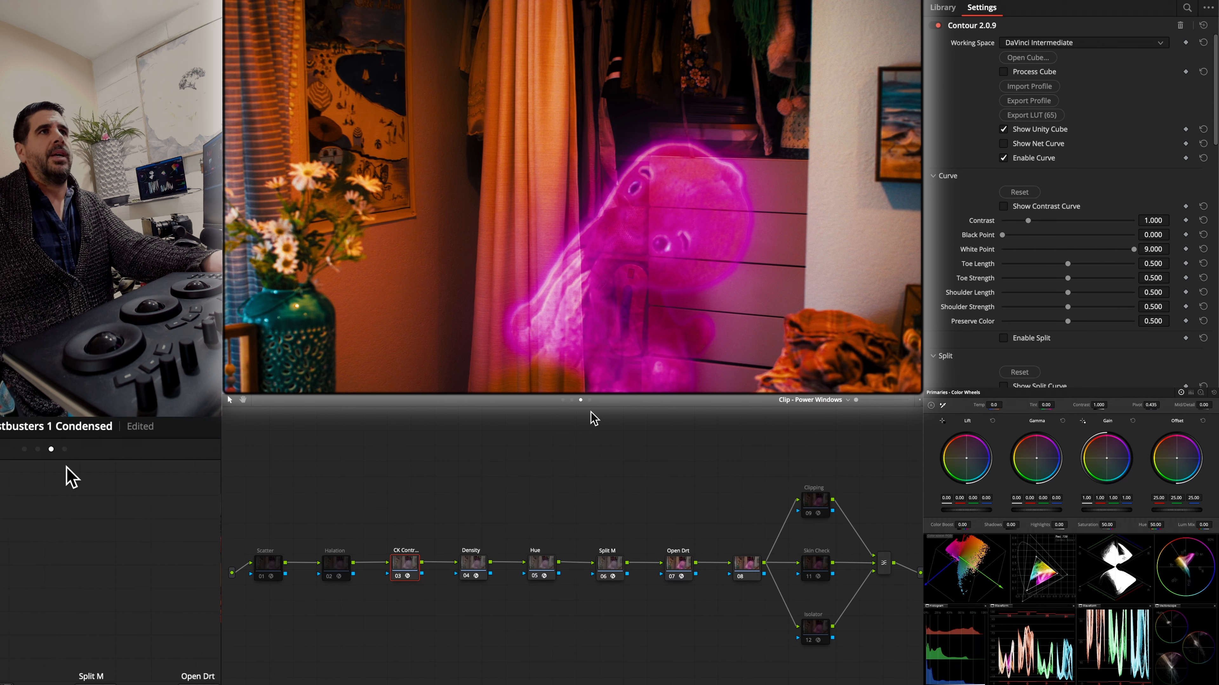
click(588, 401)
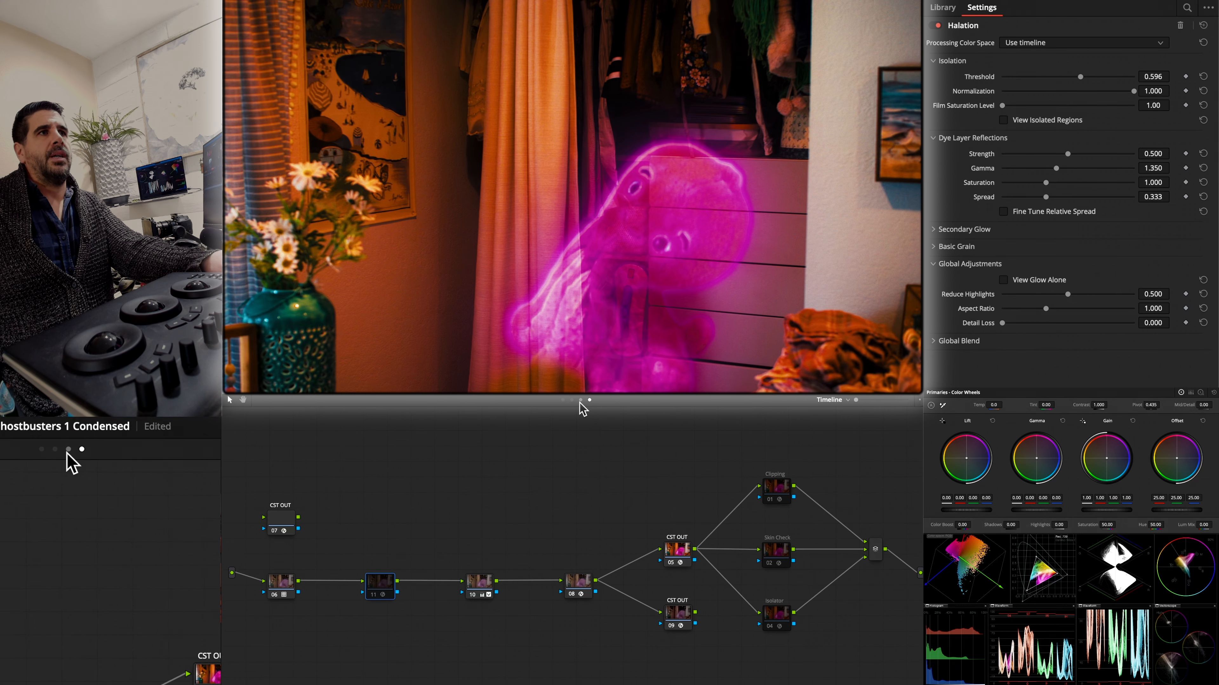
click(677, 550)
drag(258, 446, 581, 535)
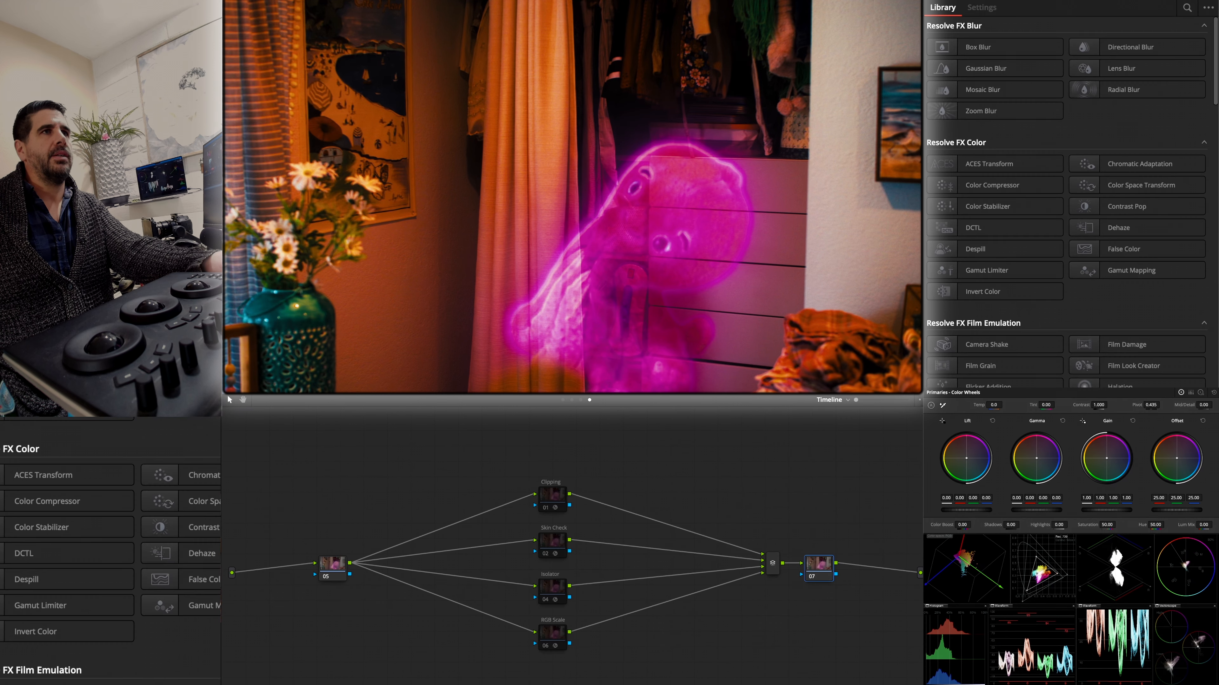
- Create a new remote version named 2025 Look for the selected range of timeline clips, including clips 38 to 40
click(580, 400)
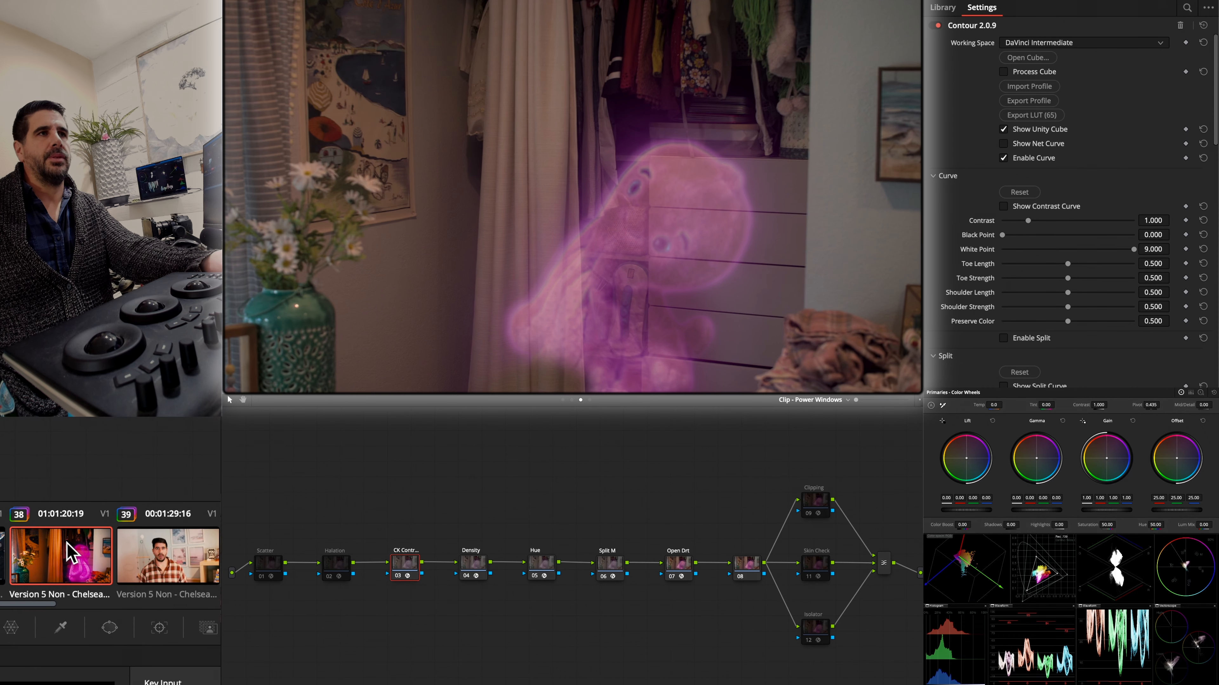
right_click(67, 542)
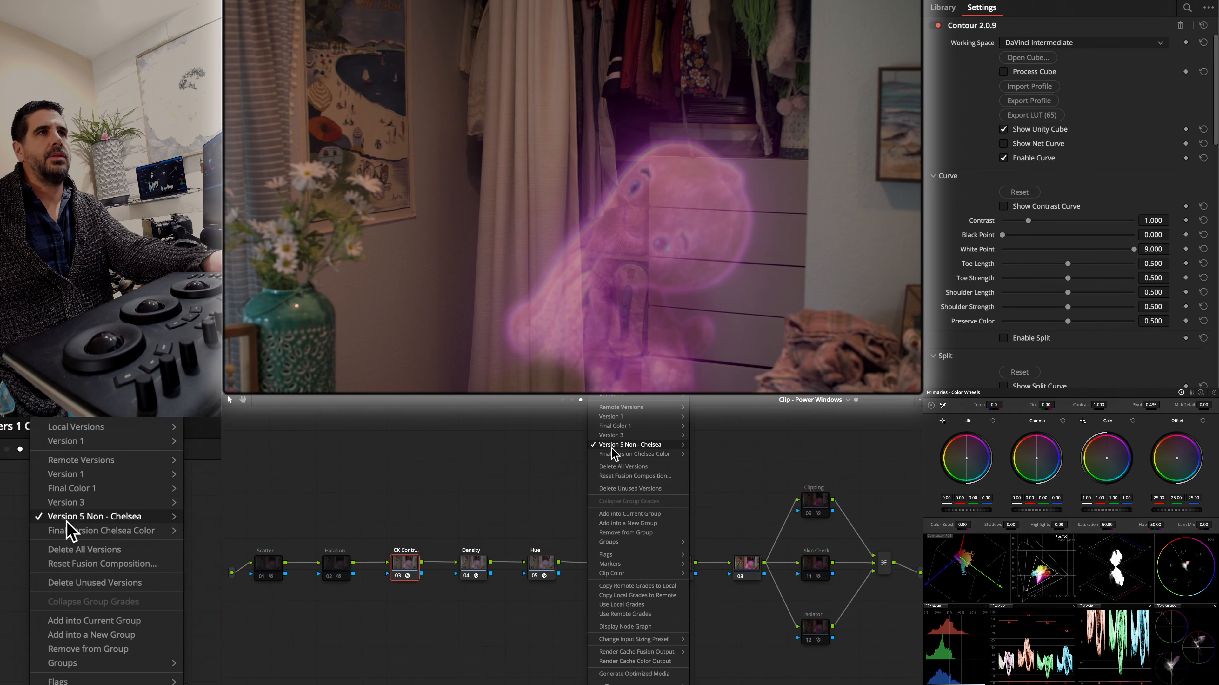
click(66, 543)
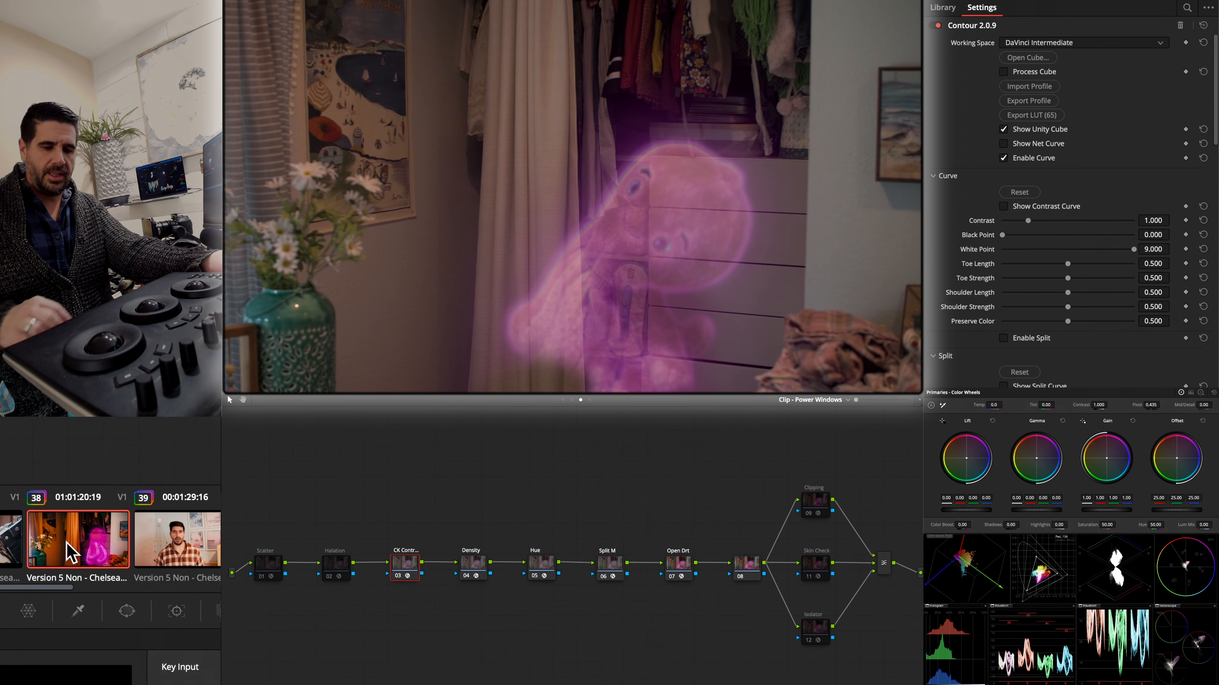
right_click(67, 544)
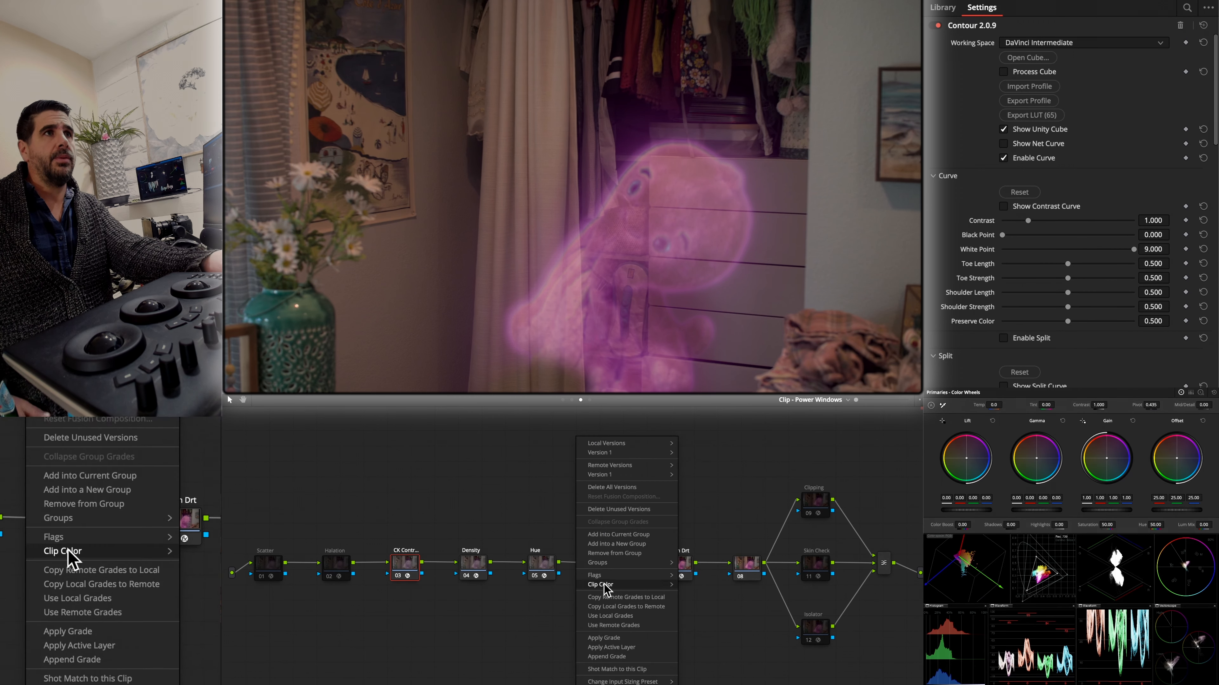
click(547, 652)
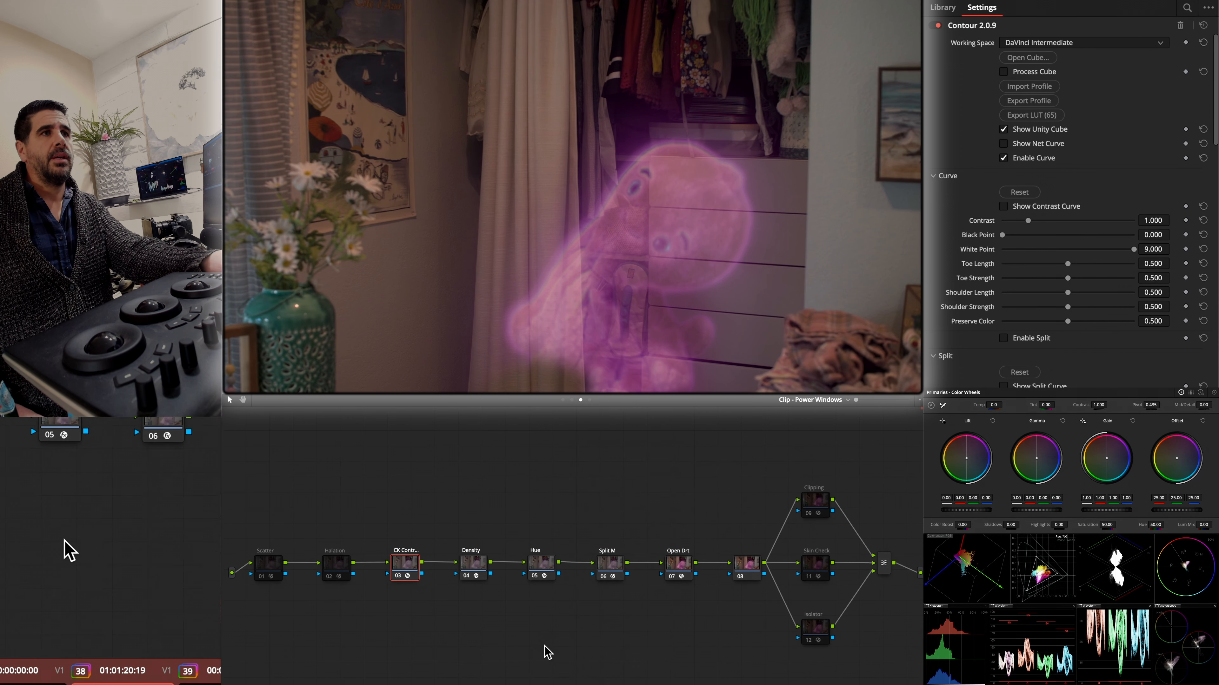
right_click(69, 552)
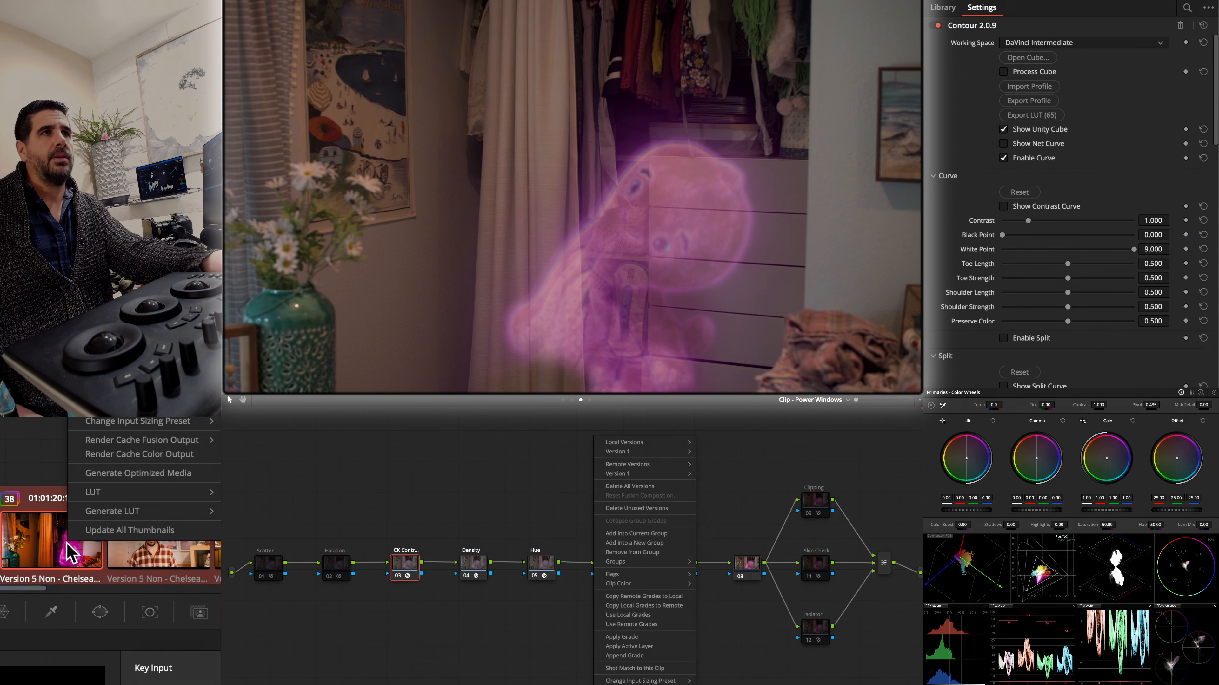
mouse_move(674, 464)
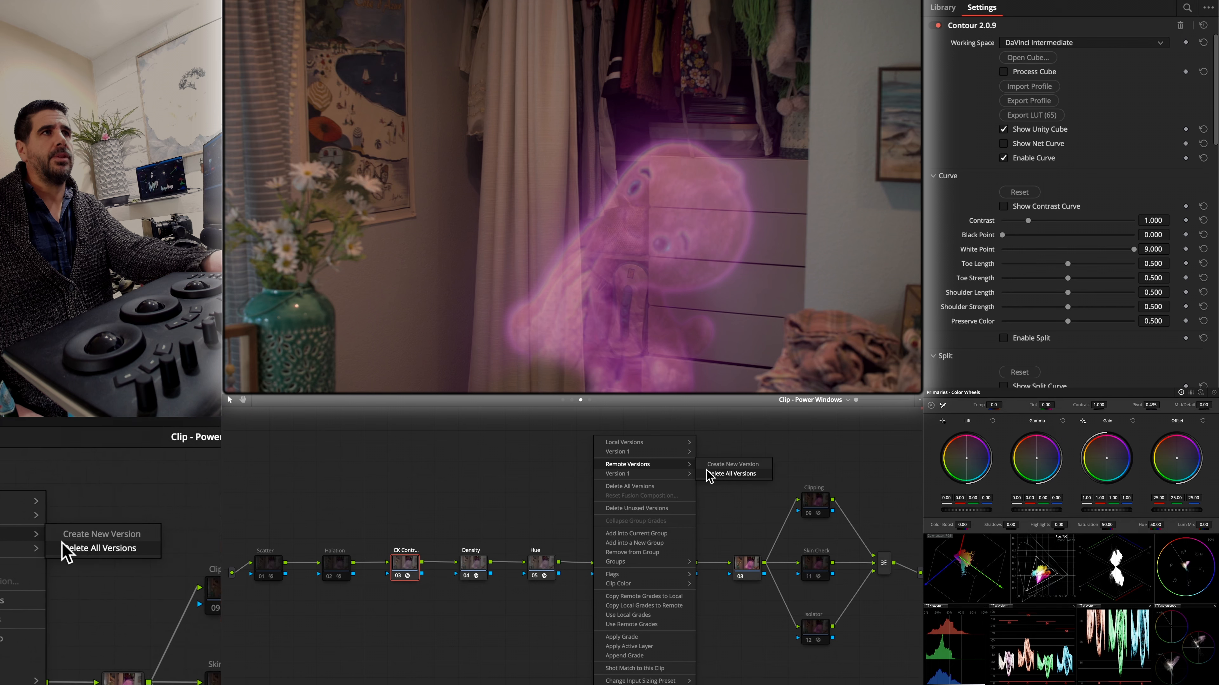
click(732, 464)
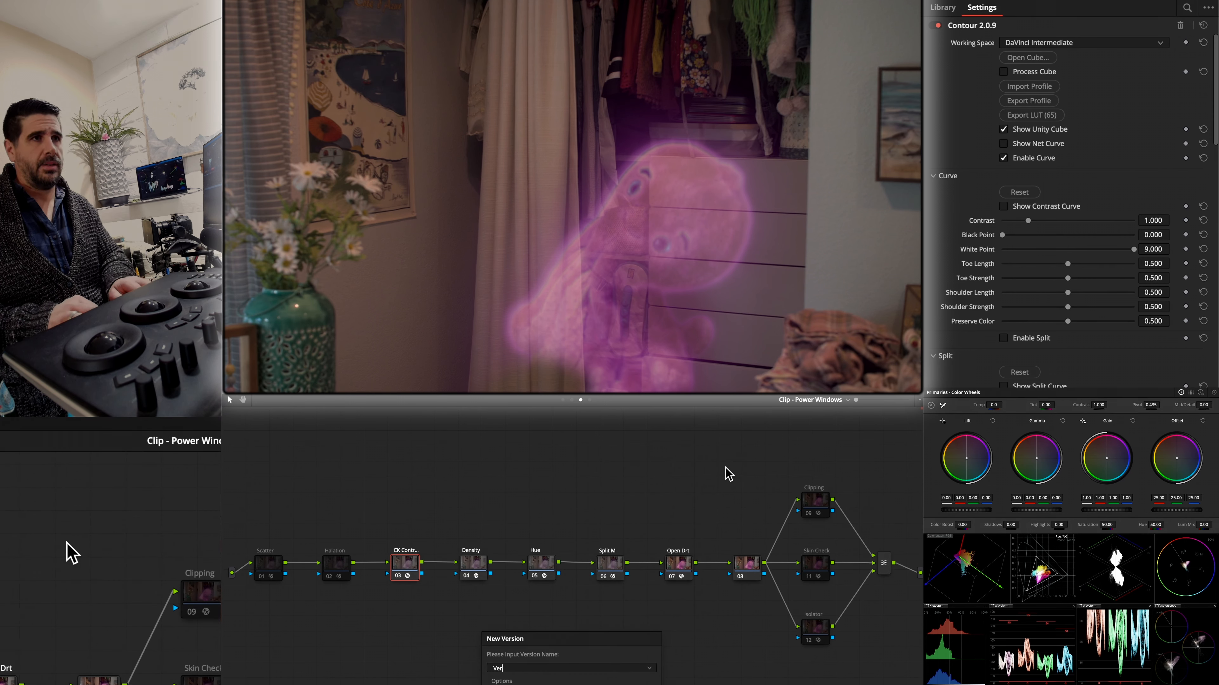
text(2025 )
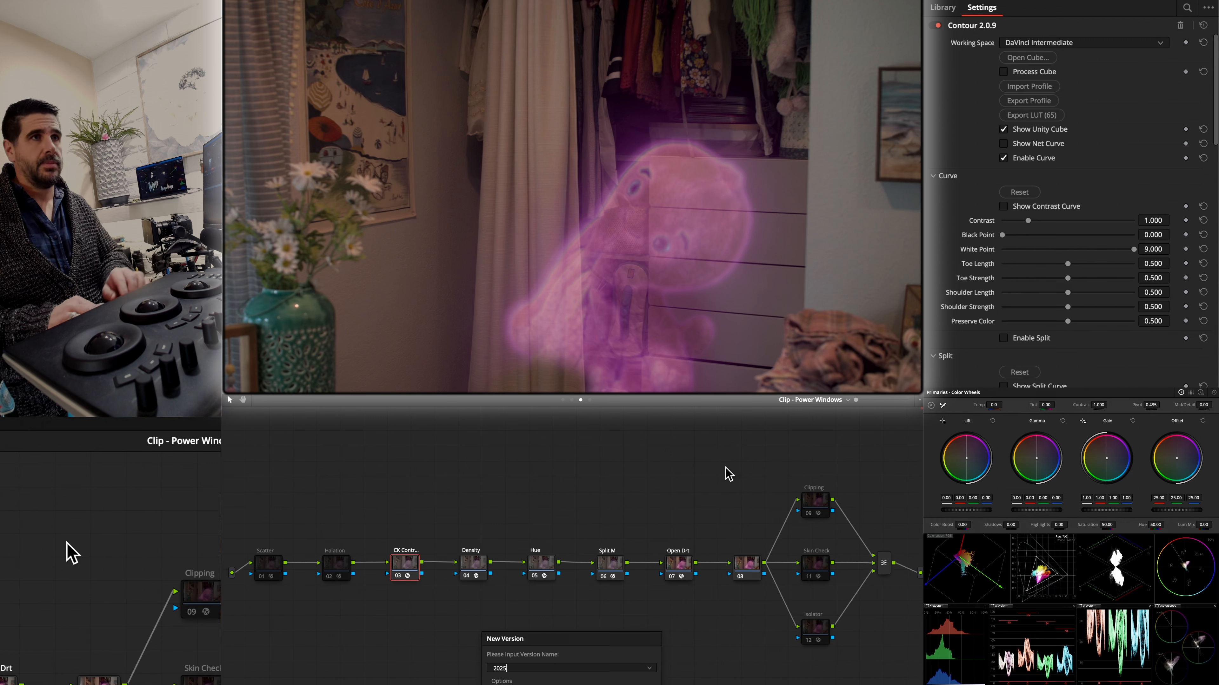
text(Look)
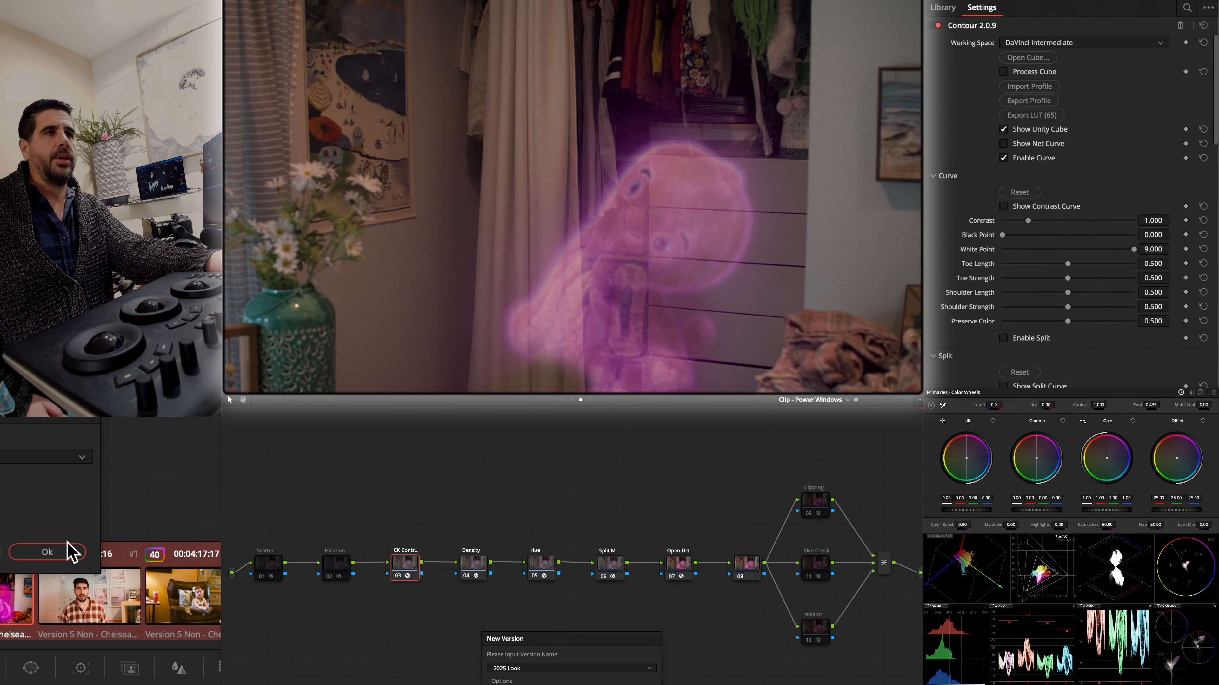
key(Return)
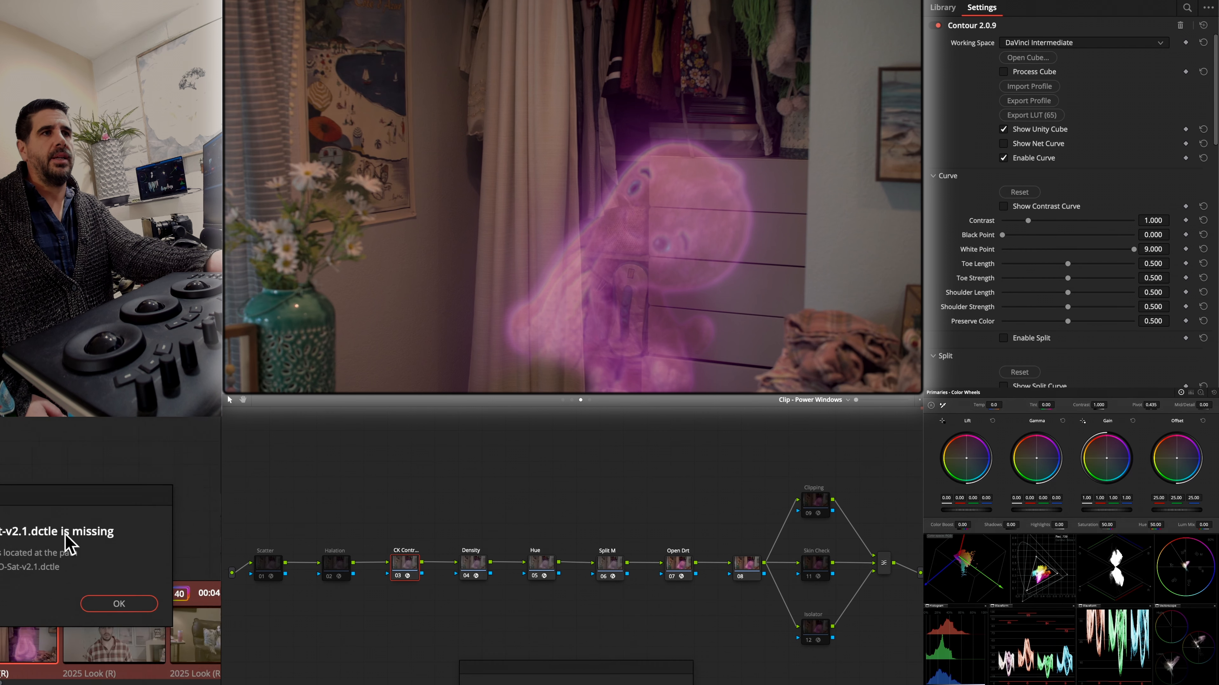
- Dismiss the missing DCTL messages
click(70, 545)
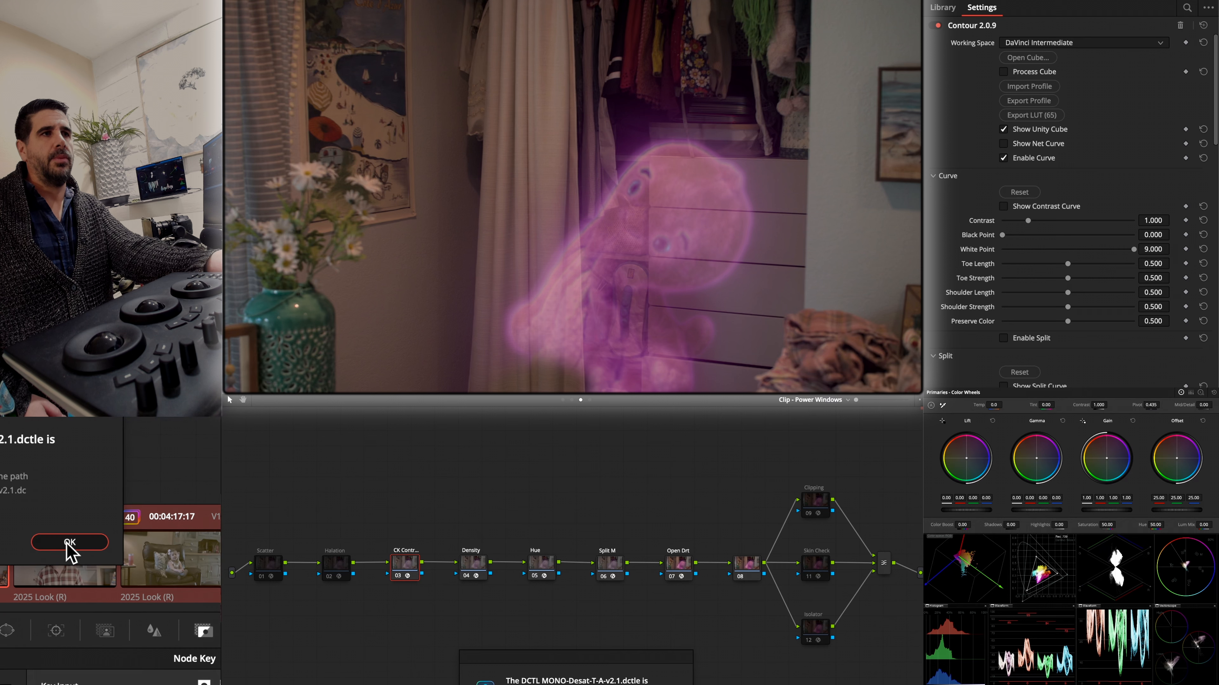
click(69, 552)
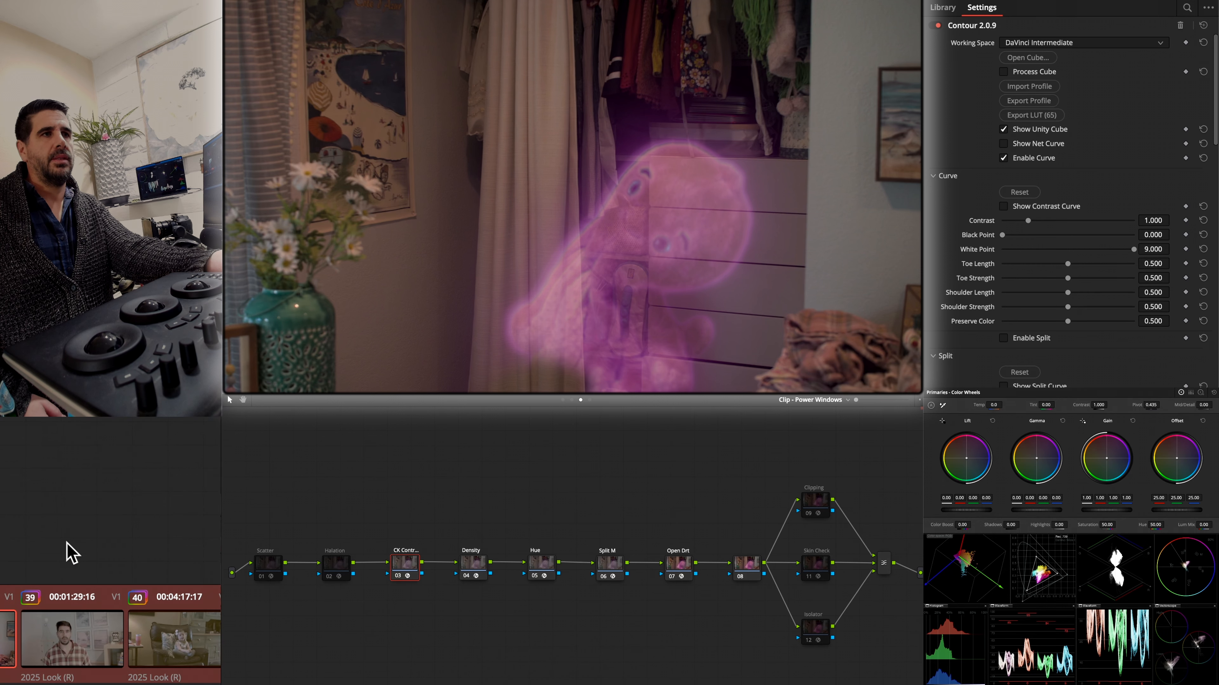
click(68, 544)
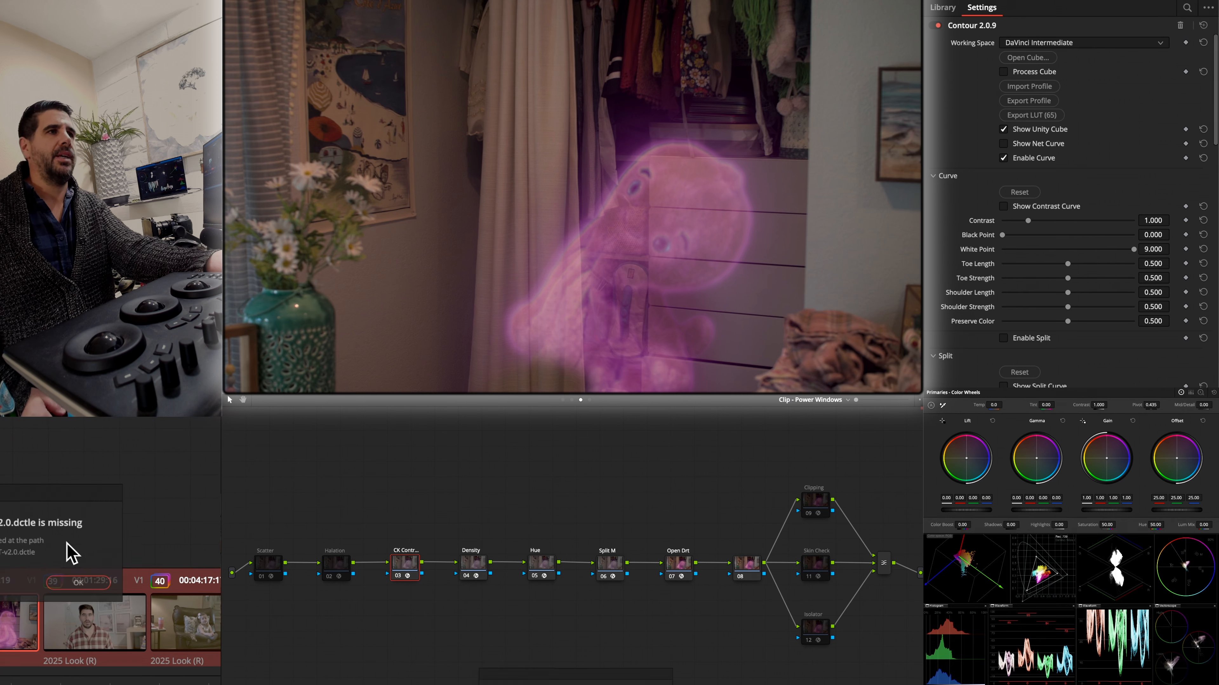
click(70, 551)
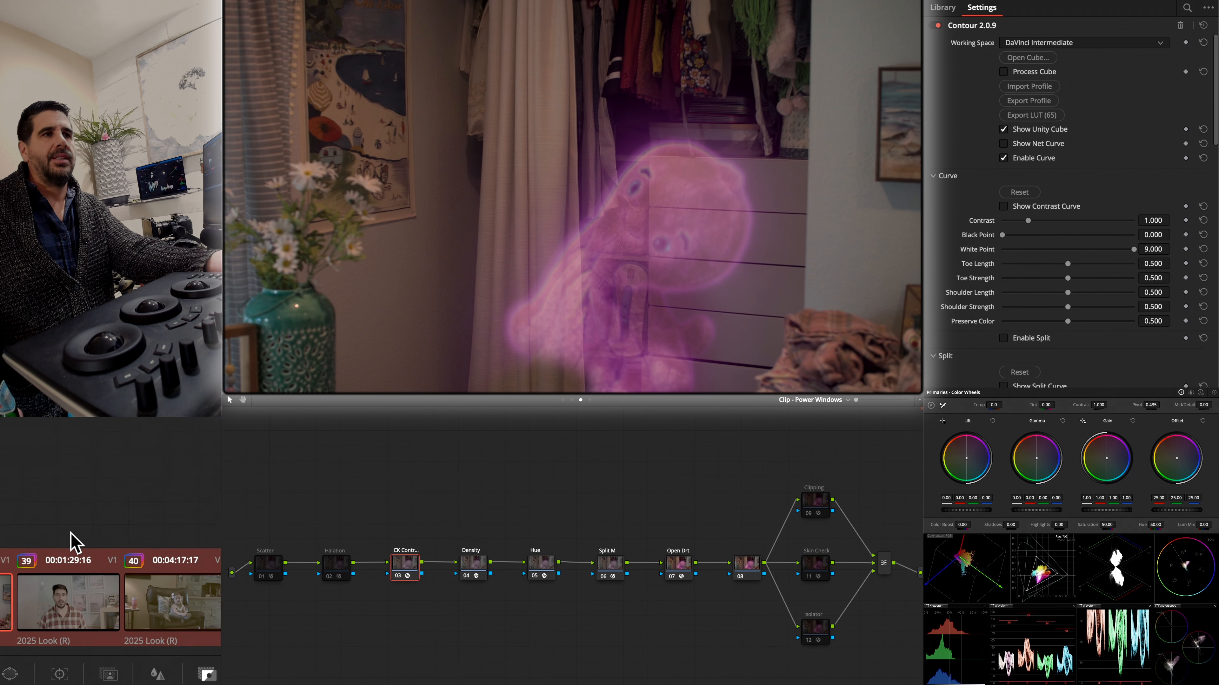
- Apply clip 38's grade with its full node tree to clip 39
right_click(72, 555)
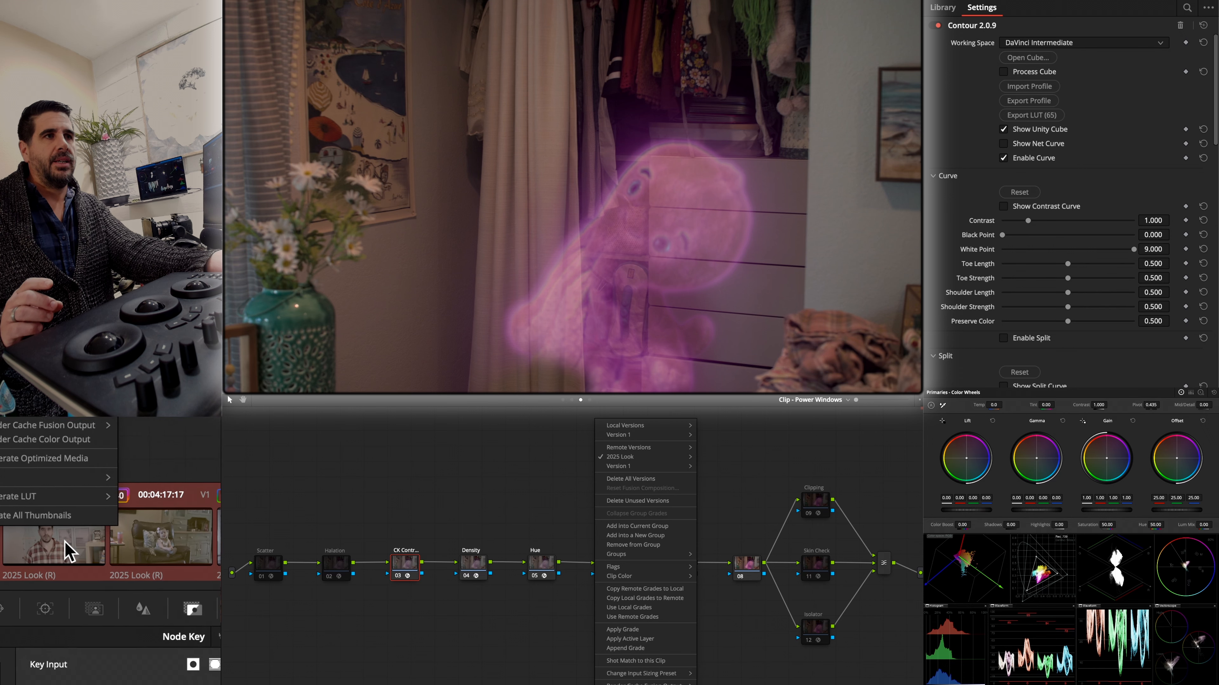
click(64, 542)
click(66, 542)
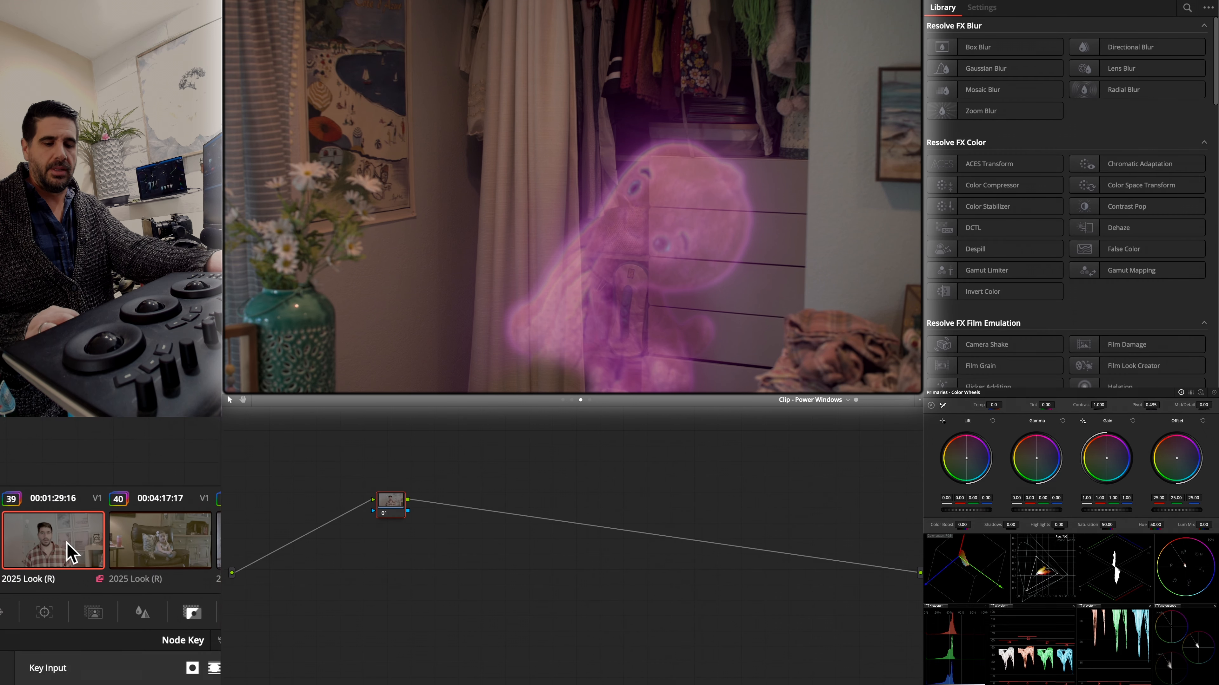
right_click(72, 554)
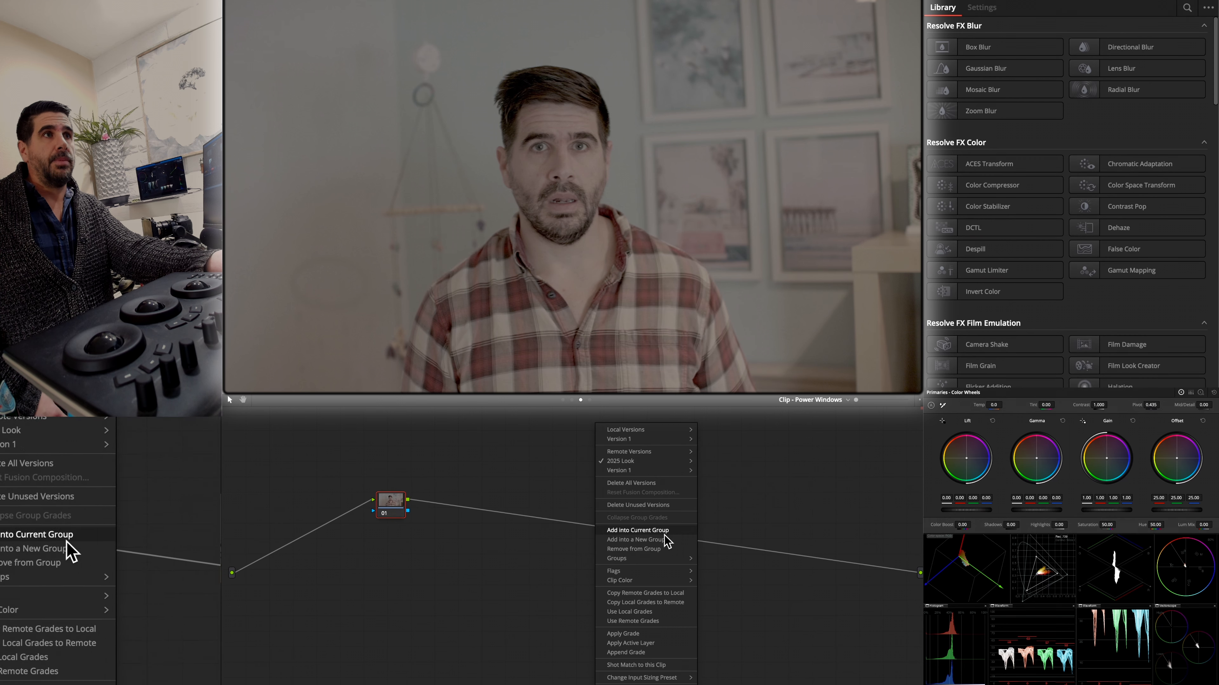
click(662, 635)
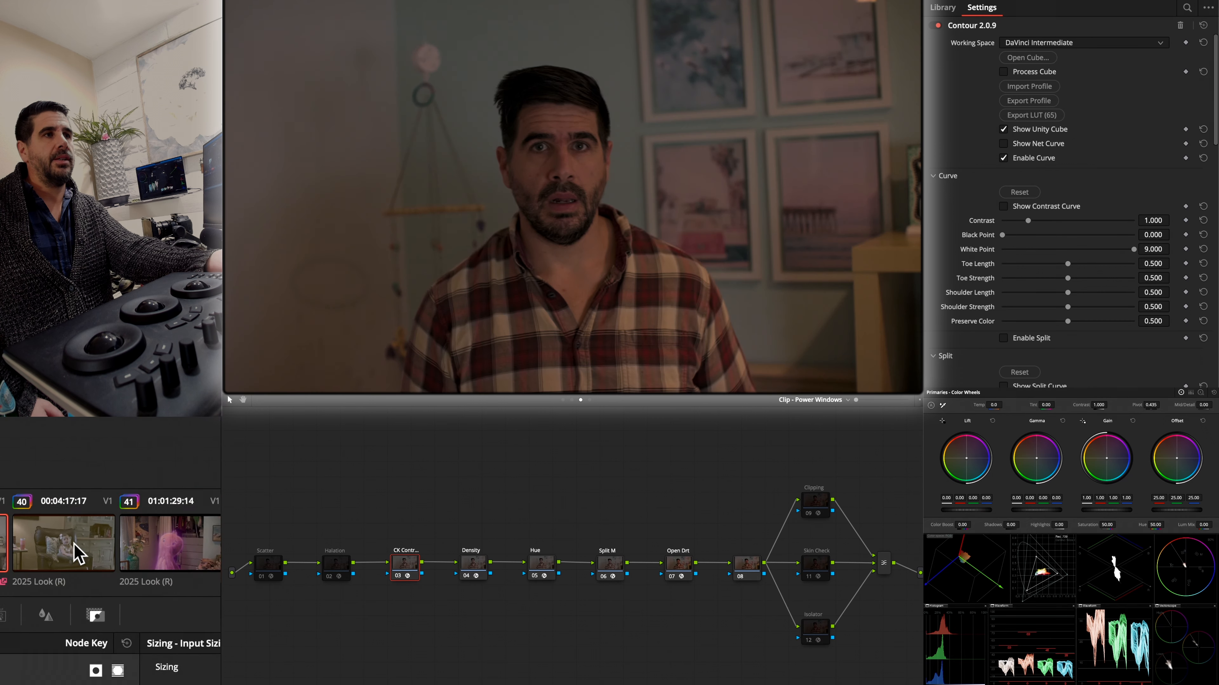
- Check clip 38's OpenDRT settings on the Power Windows layer and its Color Space Transform node on the Exposure Balance layer
click(79, 552)
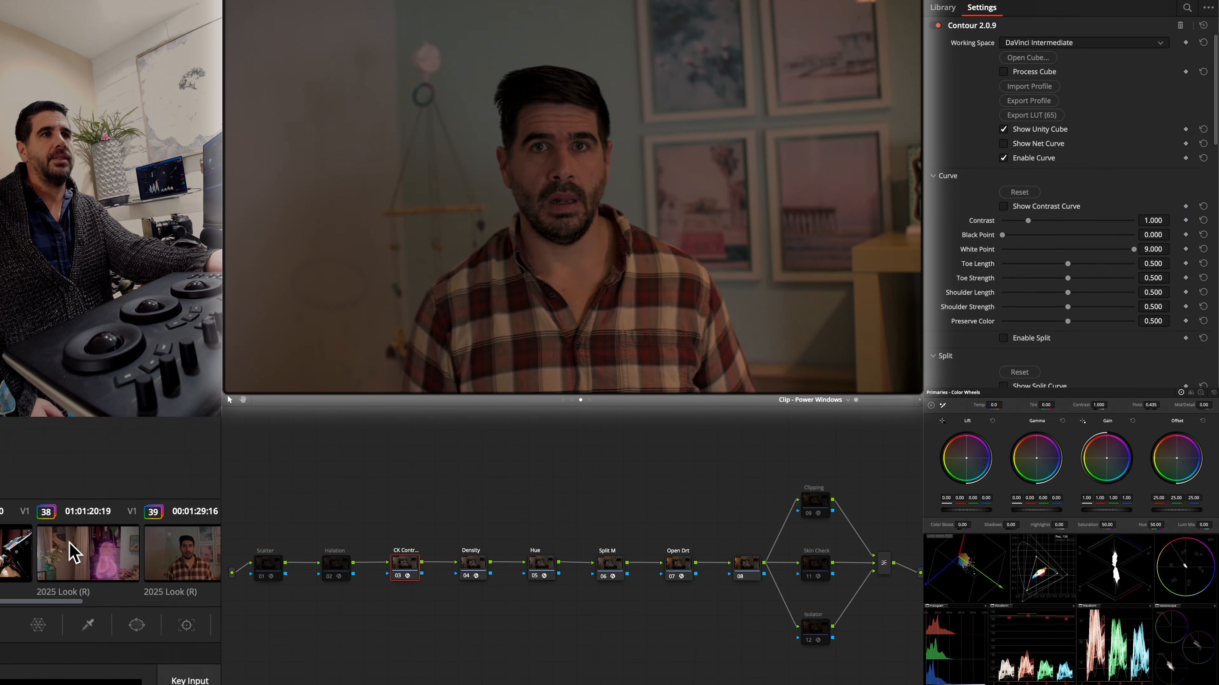
click(74, 552)
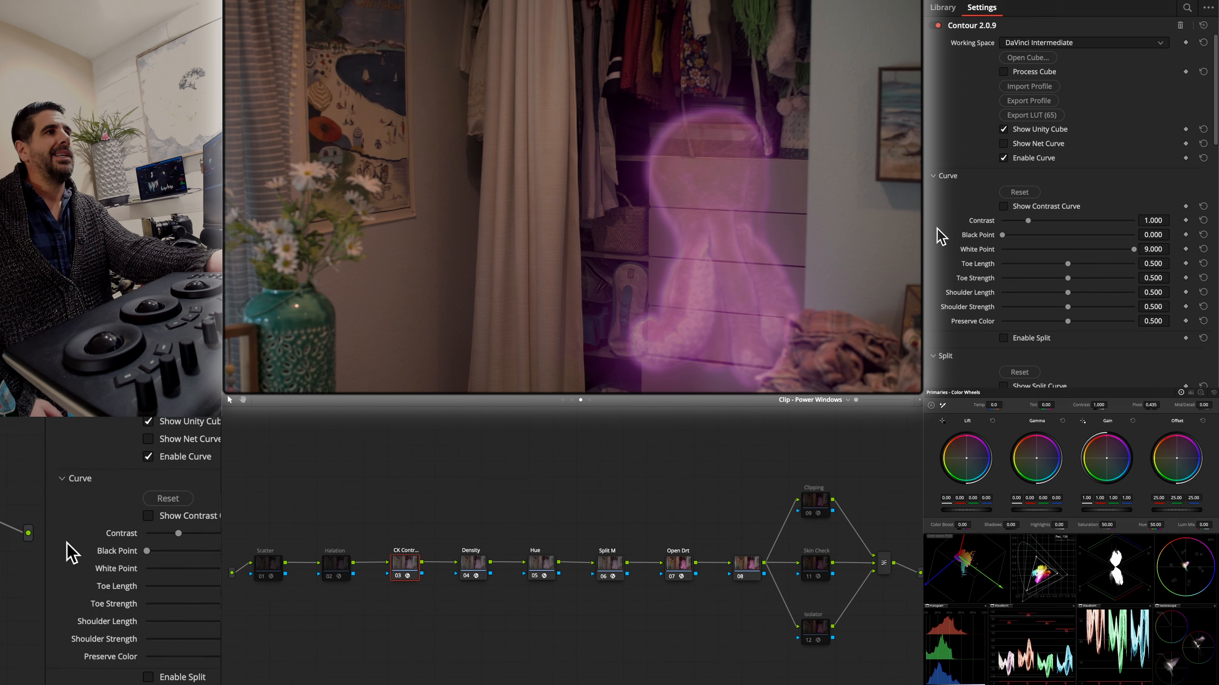
click(680, 565)
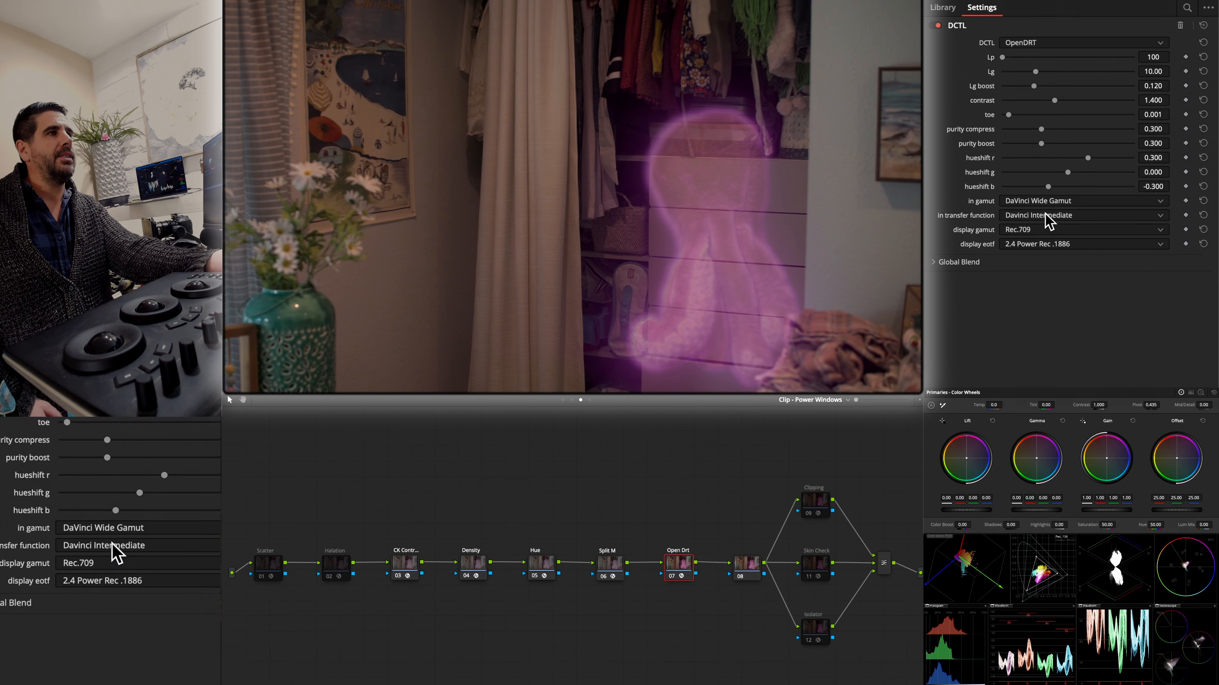
click(563, 401)
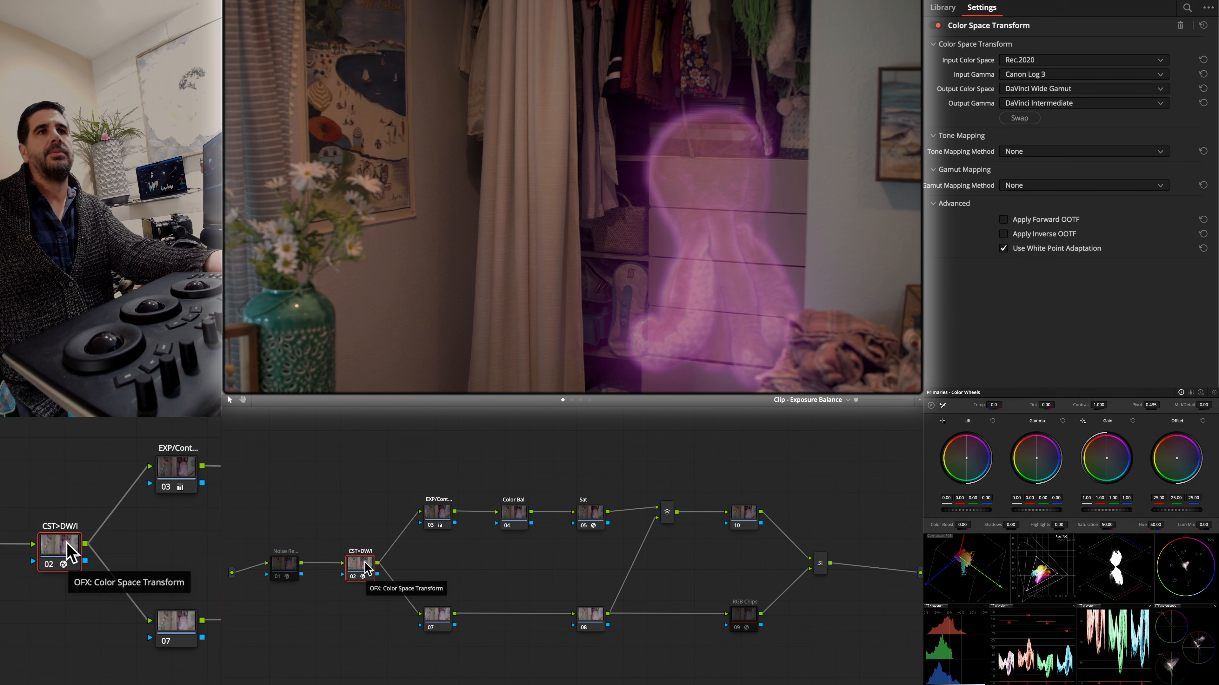
drag(365, 562, 363, 558)
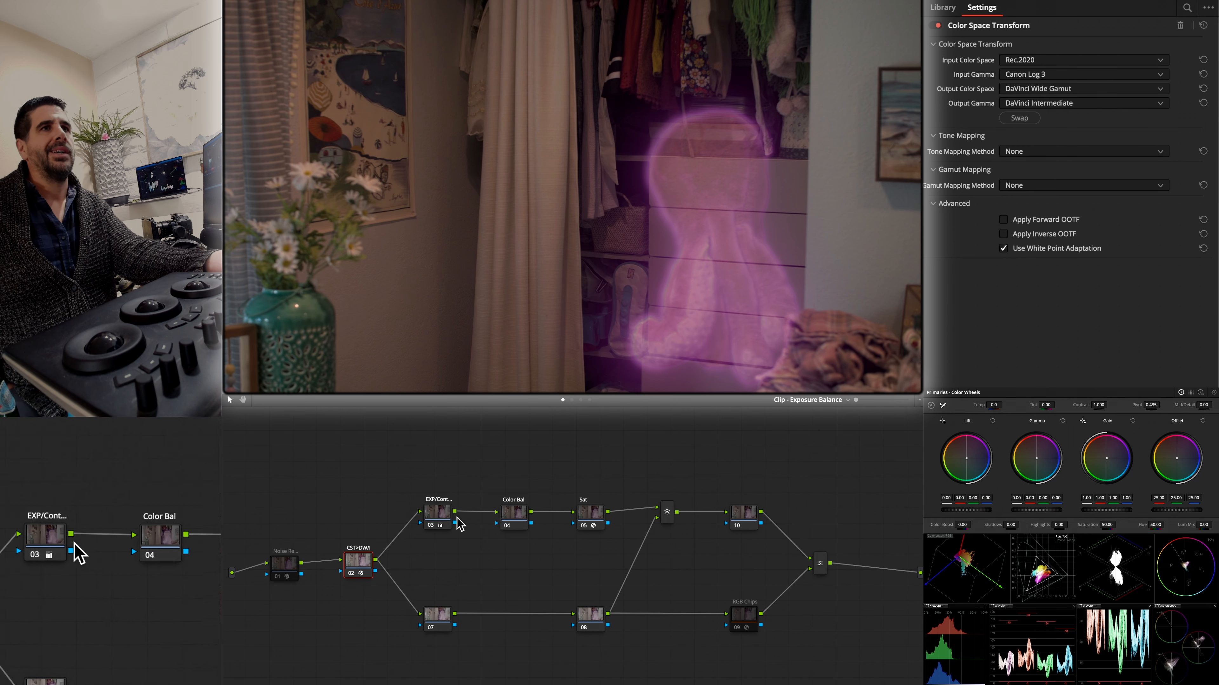
- Toggle the EXP/Cont node off and on to compare its effect on the closet ghost shot's exposure
click(434, 517)
key(super+d)
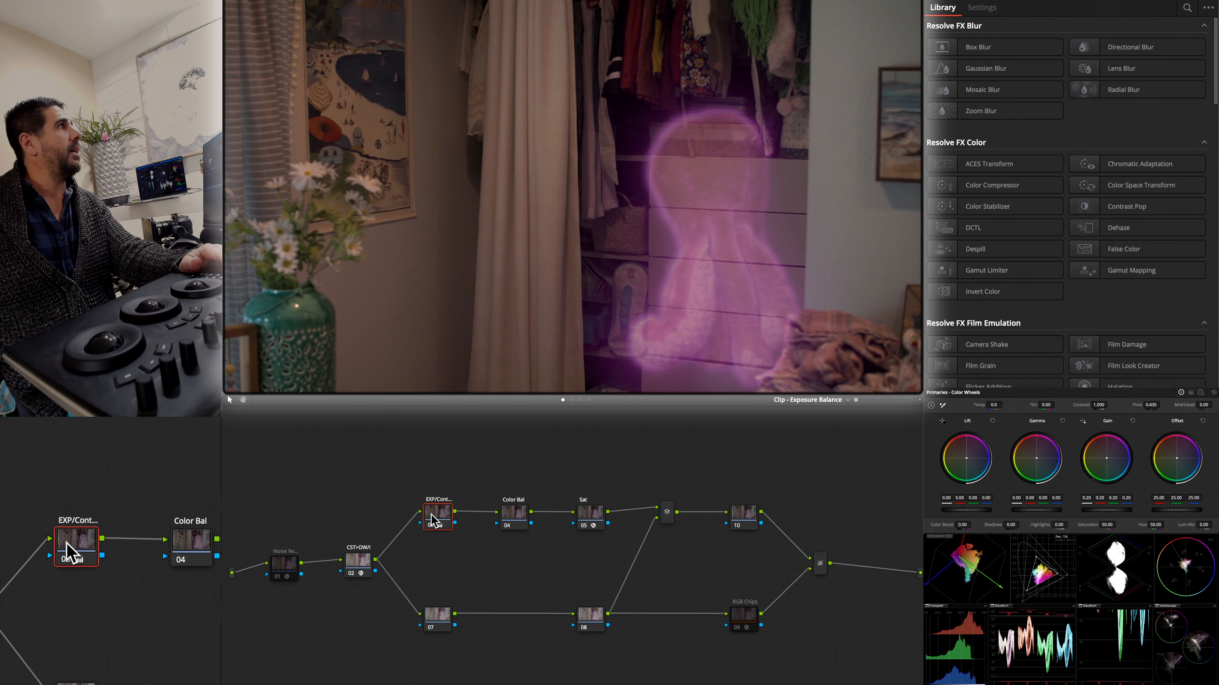
key(super+d)
key(super+d)
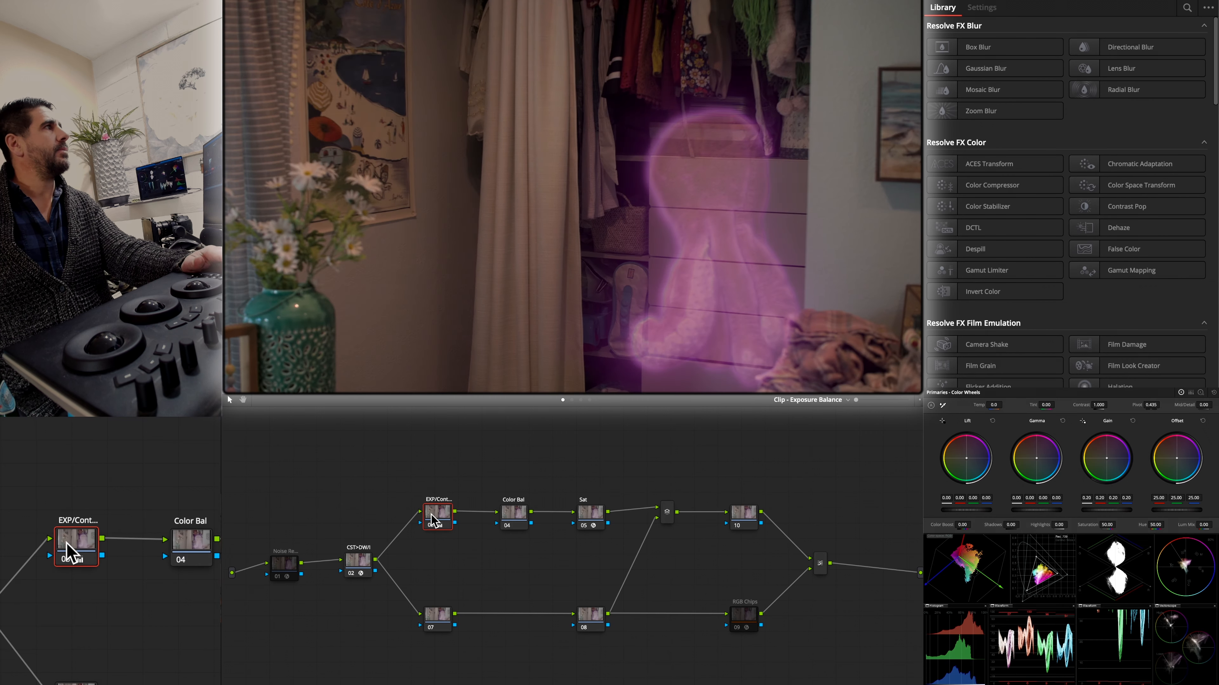
key(super+d)
key(super+d)
key(super+d)
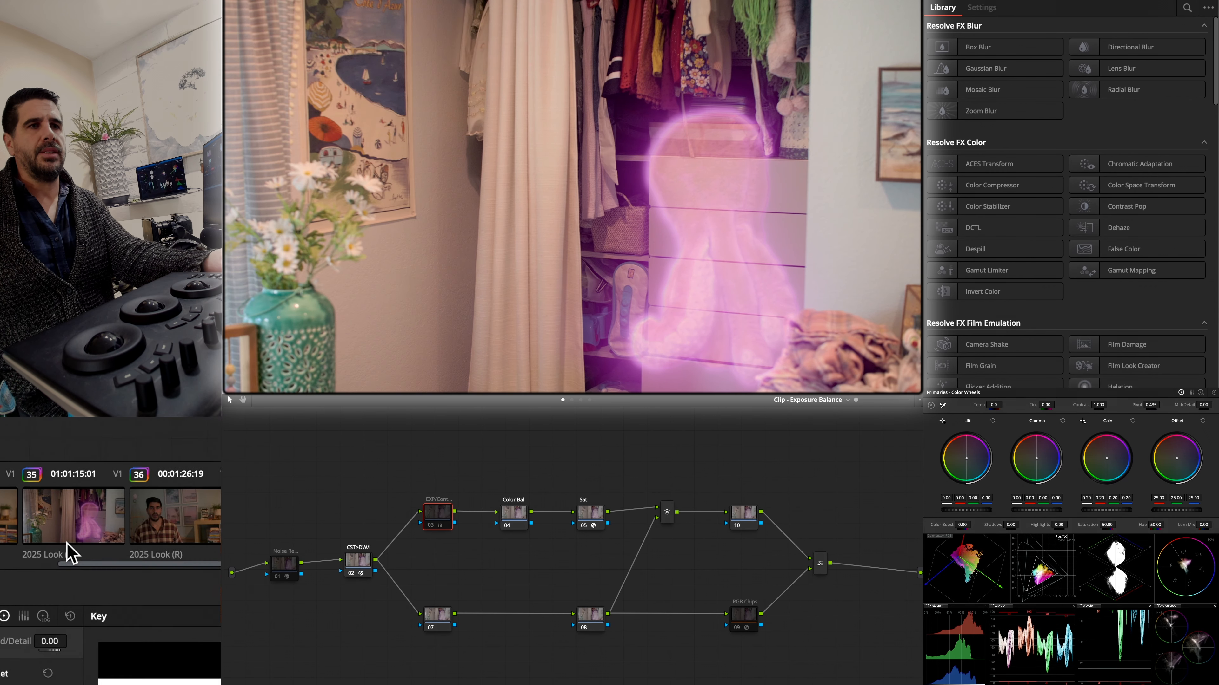
- Play back the closet ghost shot from clip 35 and re-enable the EXP/Cont node to check the exposure
click(76, 551)
click(76, 551)
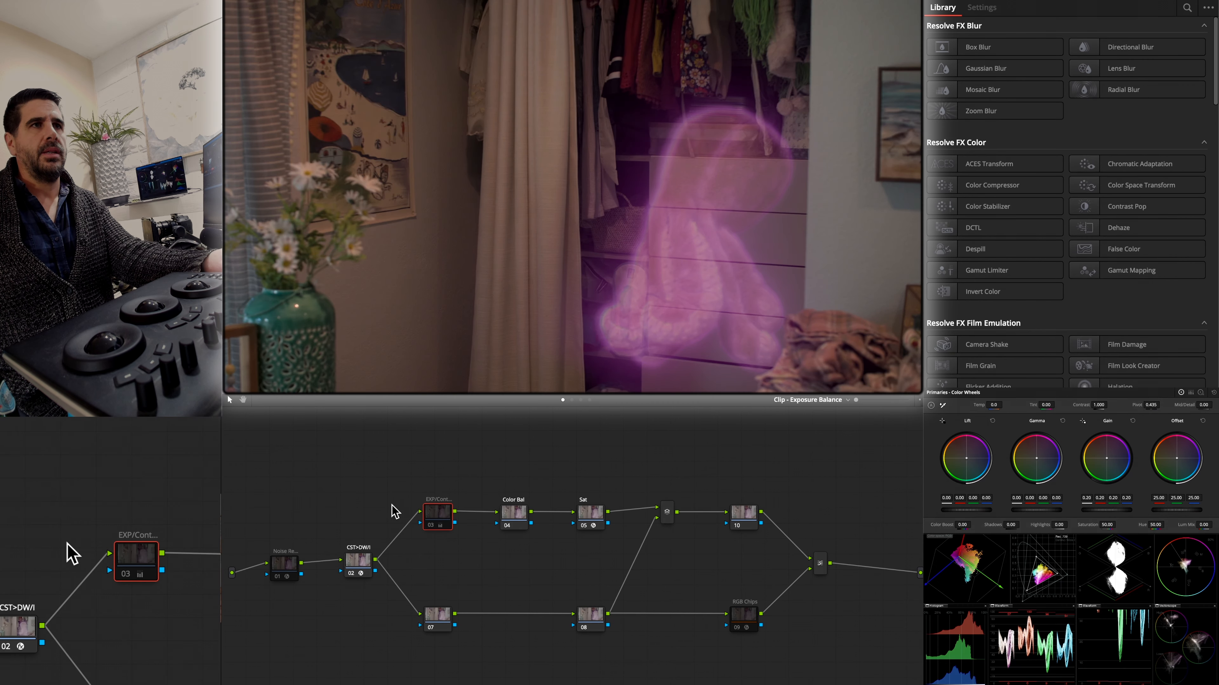
key(space)
key(super+d)
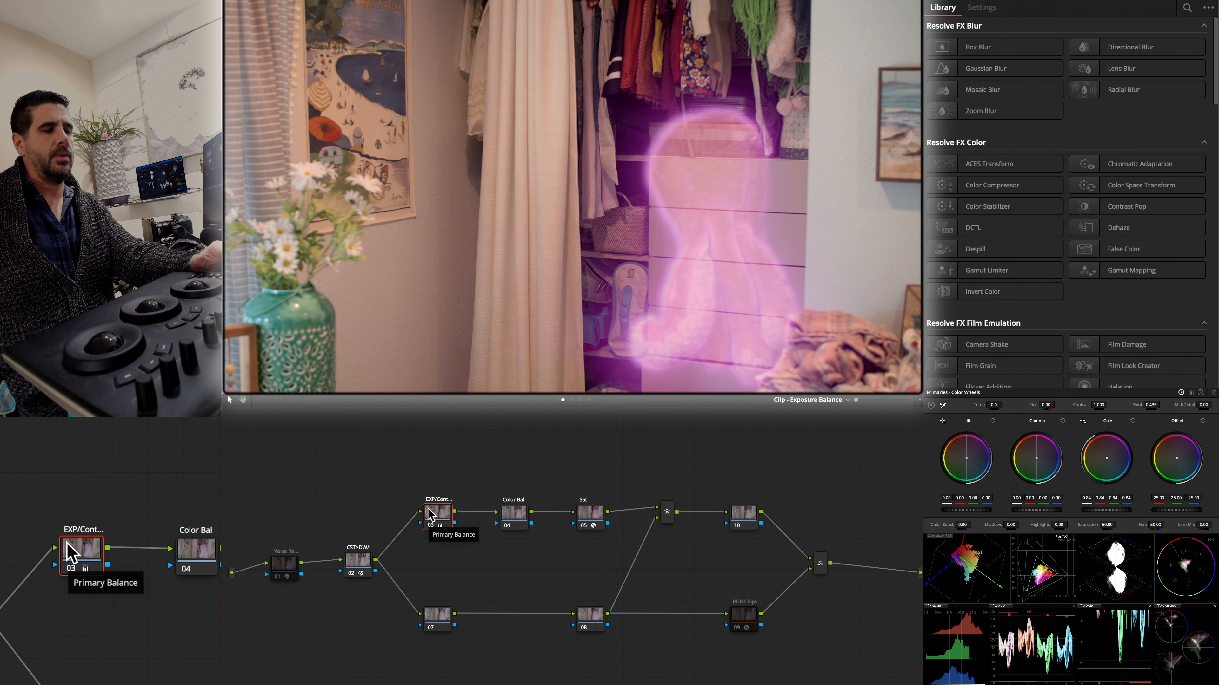
click(68, 545)
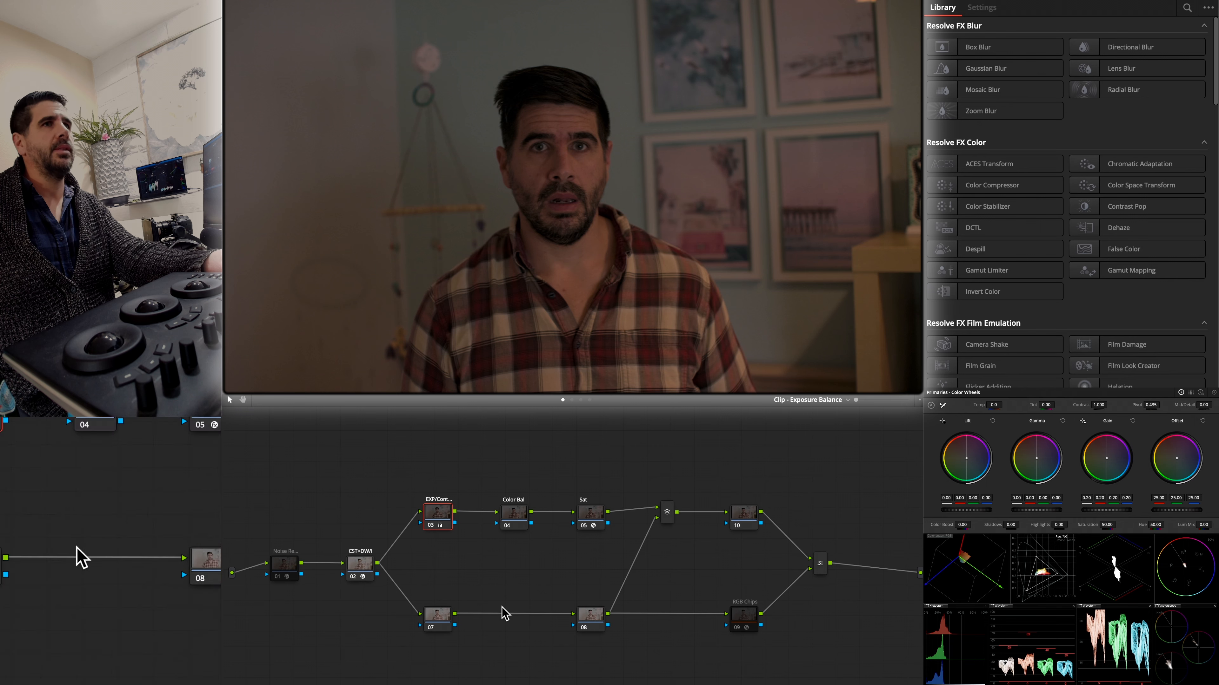
- Look through clip 39's remaining node layers and return to the Power Windows layer
click(572, 400)
click(581, 401)
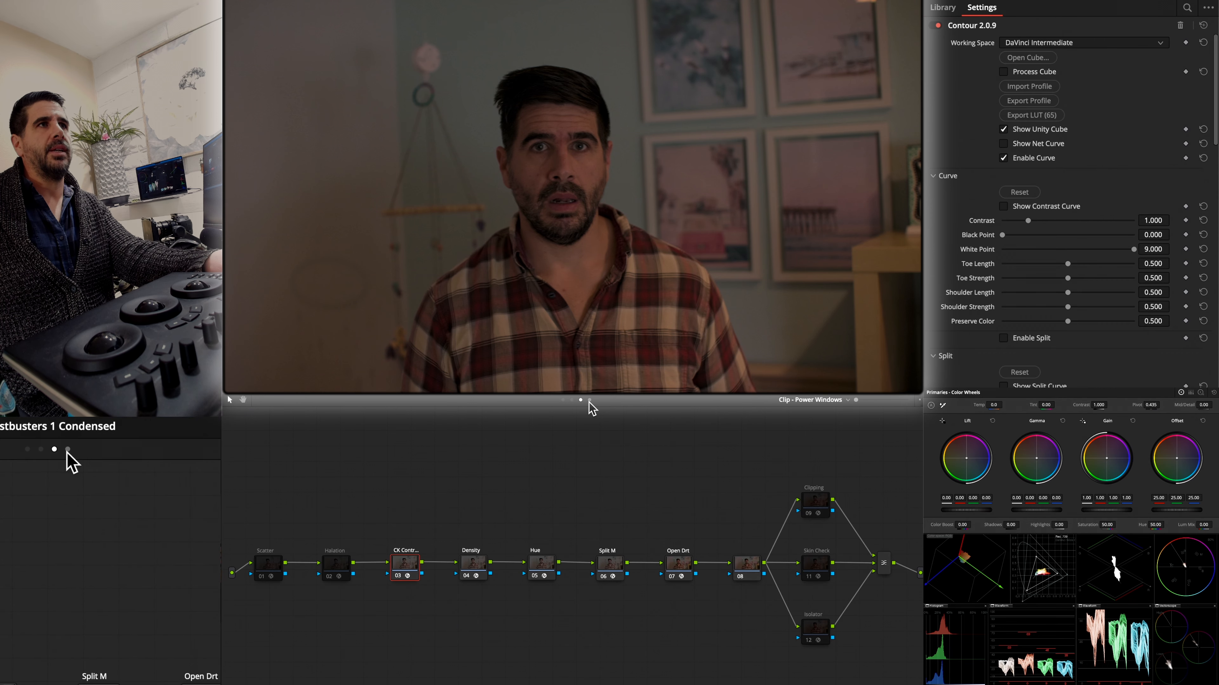
click(590, 401)
click(581, 400)
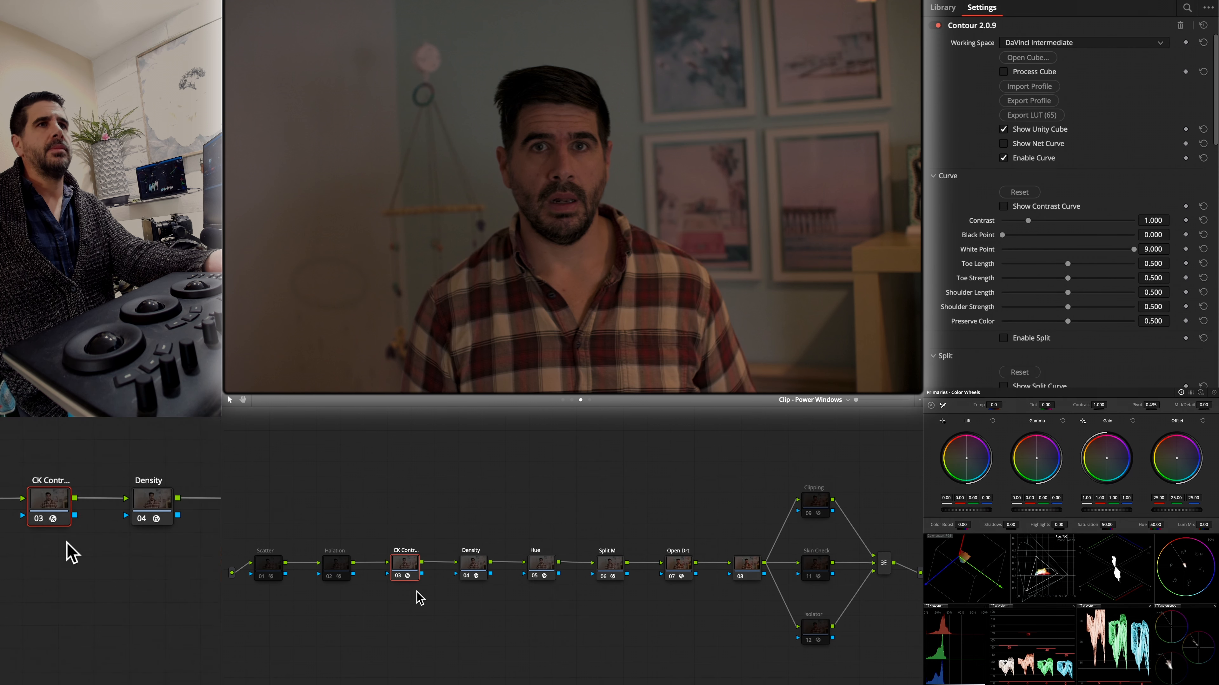
- Reset the OpenDRT DCTL on the Open Drt node and set its input transfer function to Davinci Intermediate
click(683, 572)
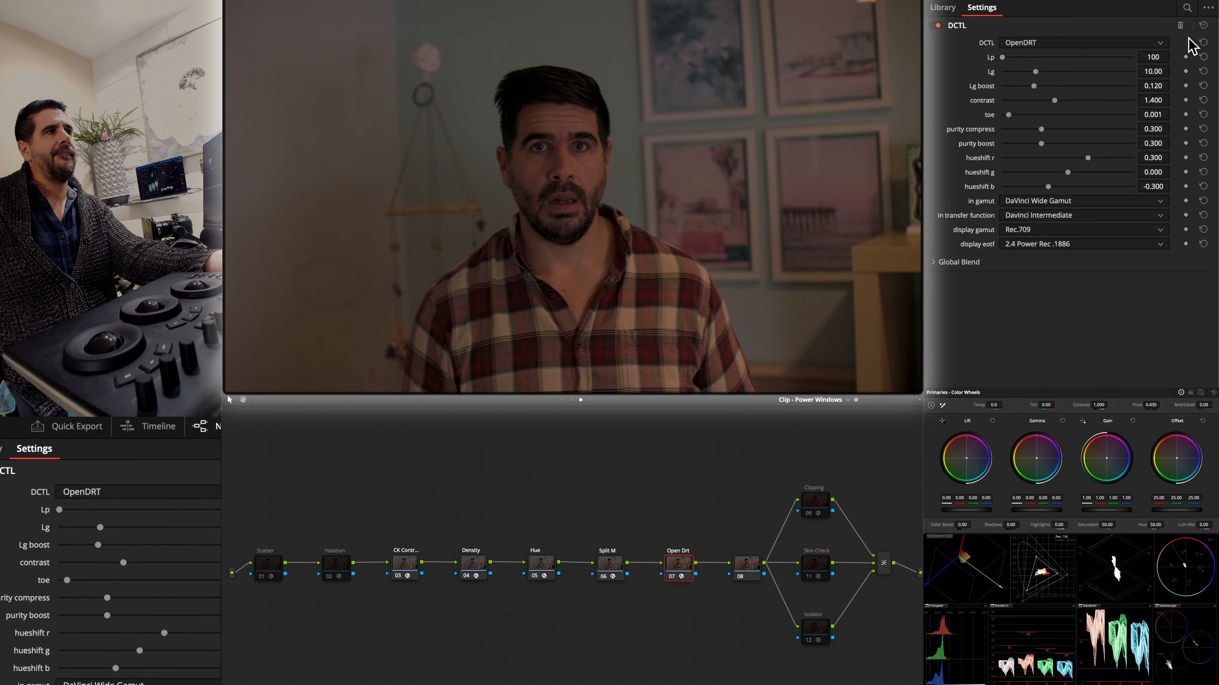
click(1202, 25)
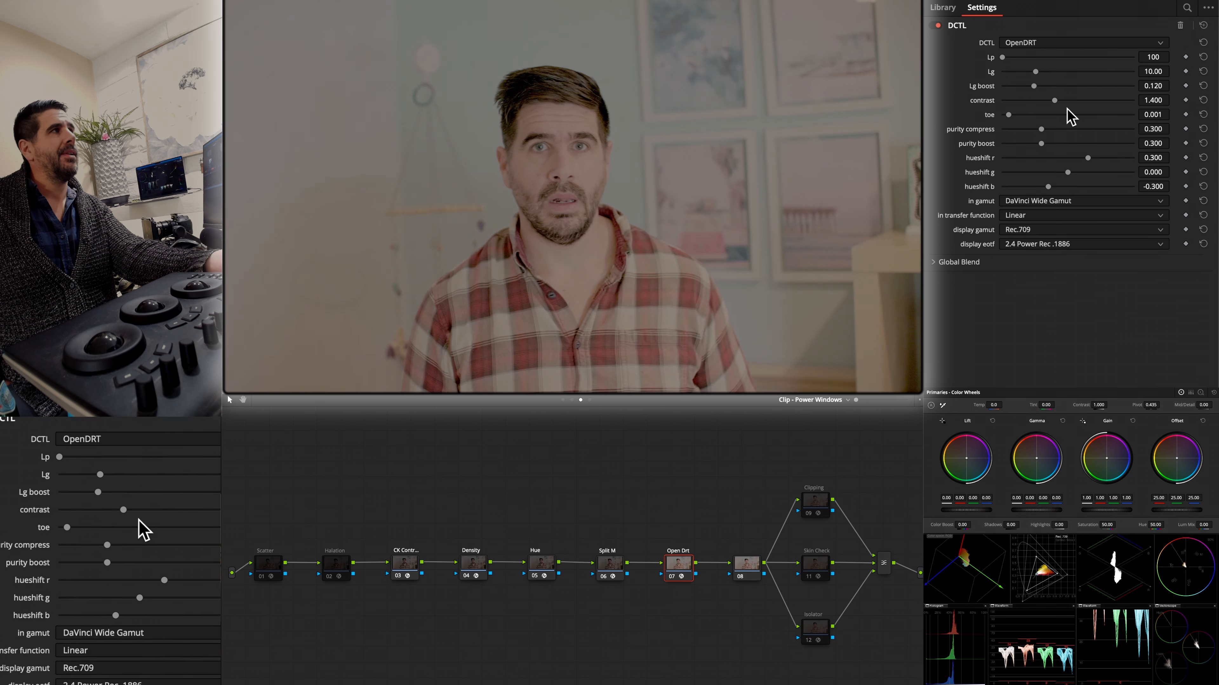
click(1053, 216)
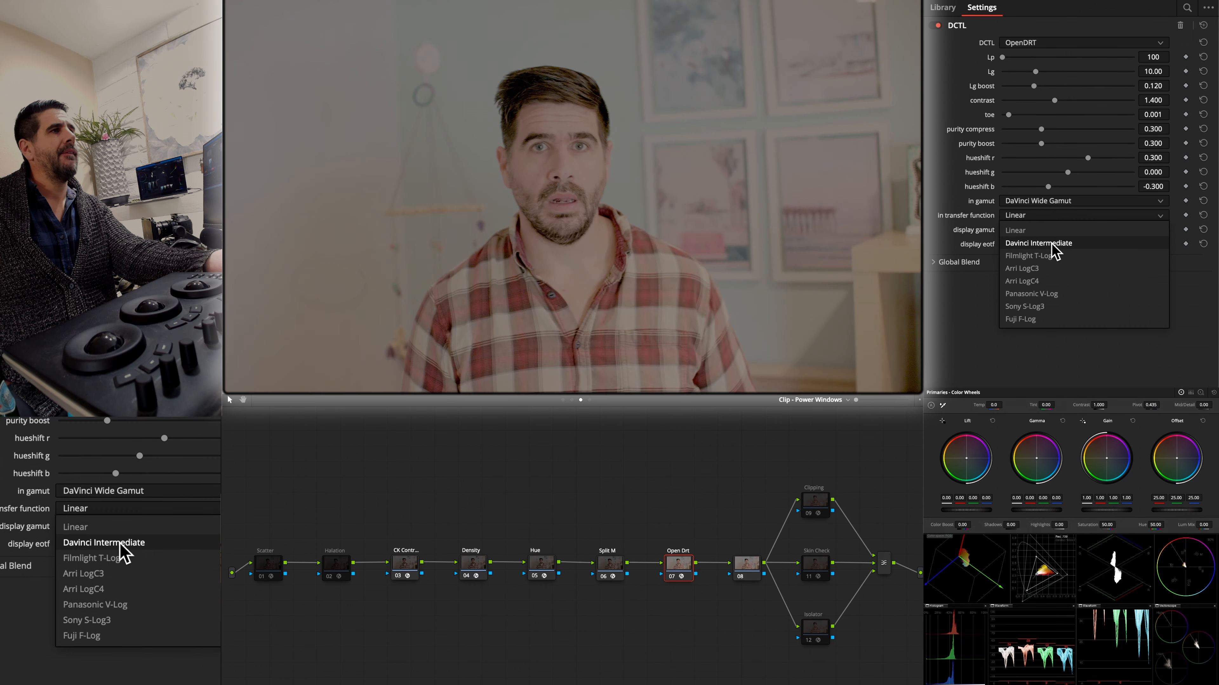
click(1053, 245)
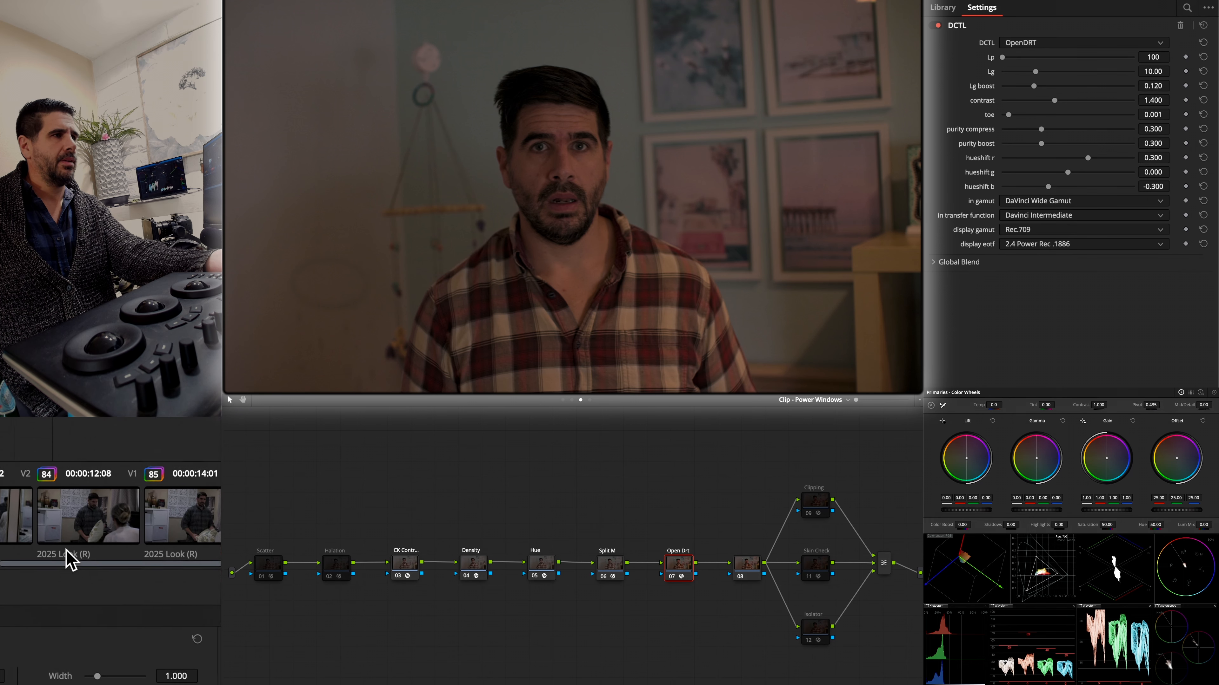
- Review the 2025 Look on clips 84, 83, 82, 14 and 12
click(67, 544)
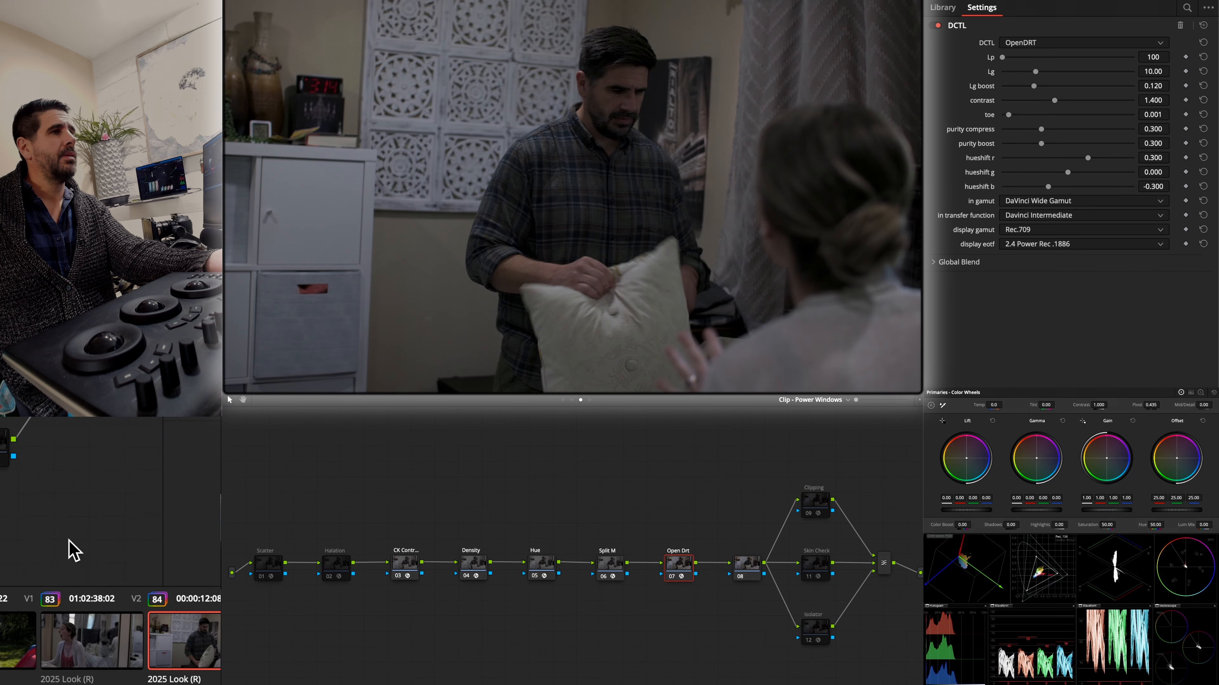
click(67, 544)
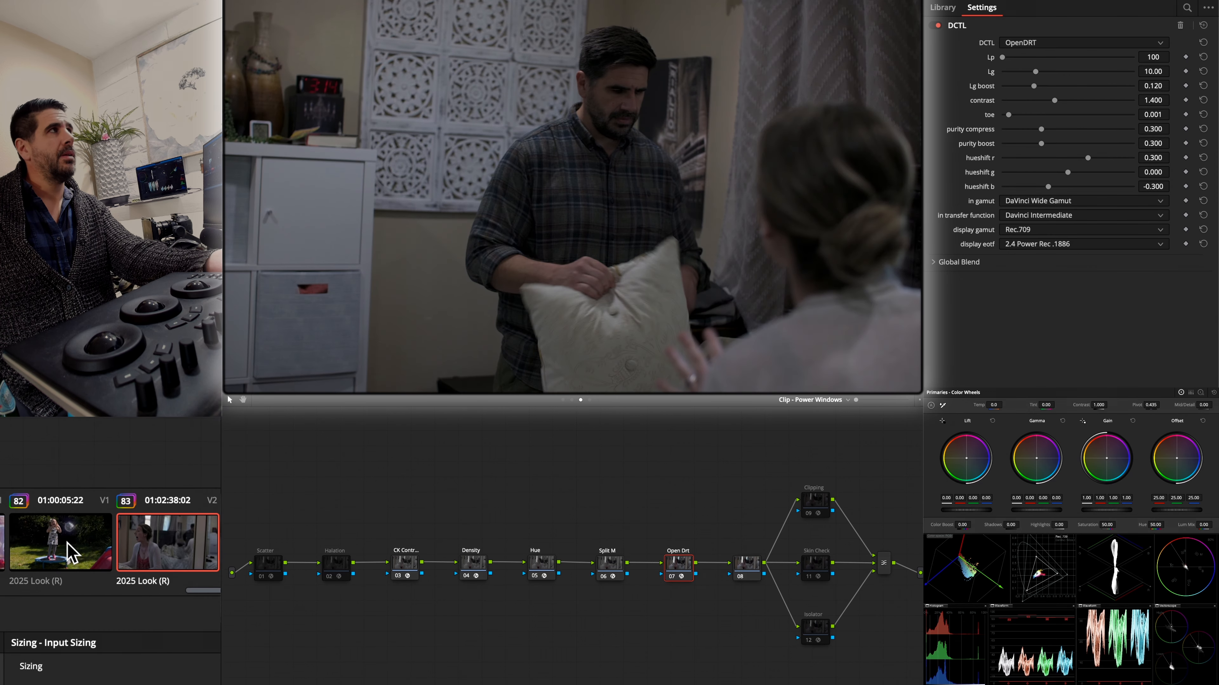
click(67, 544)
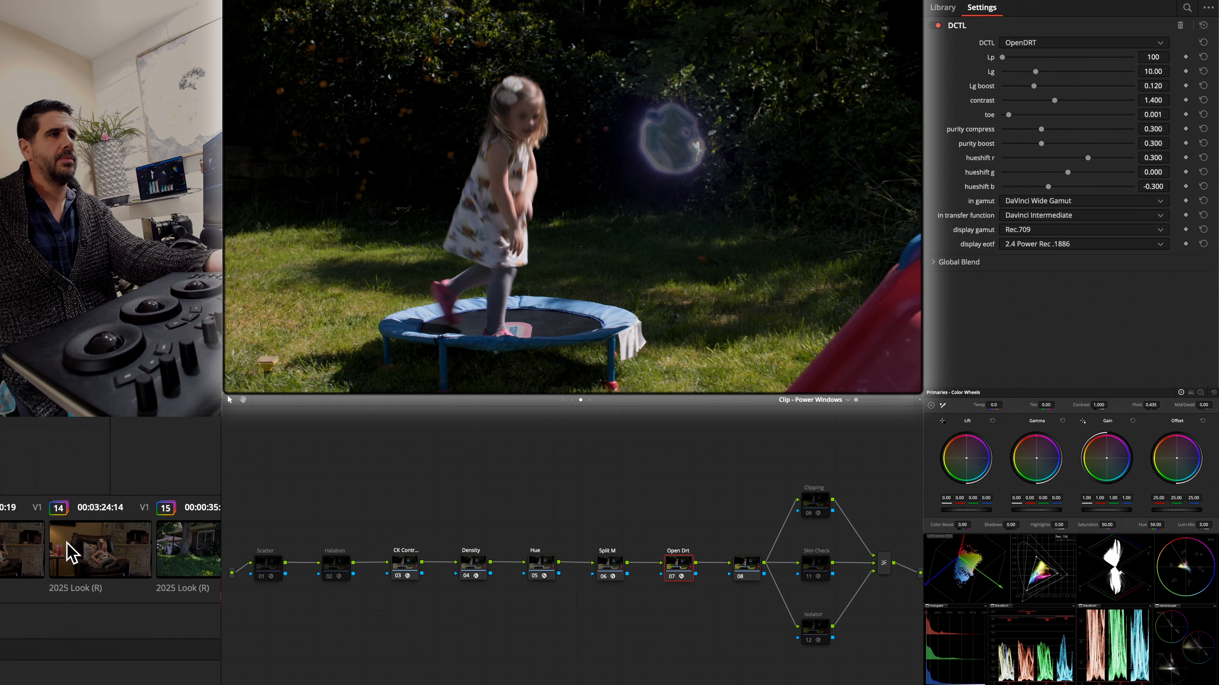
click(67, 542)
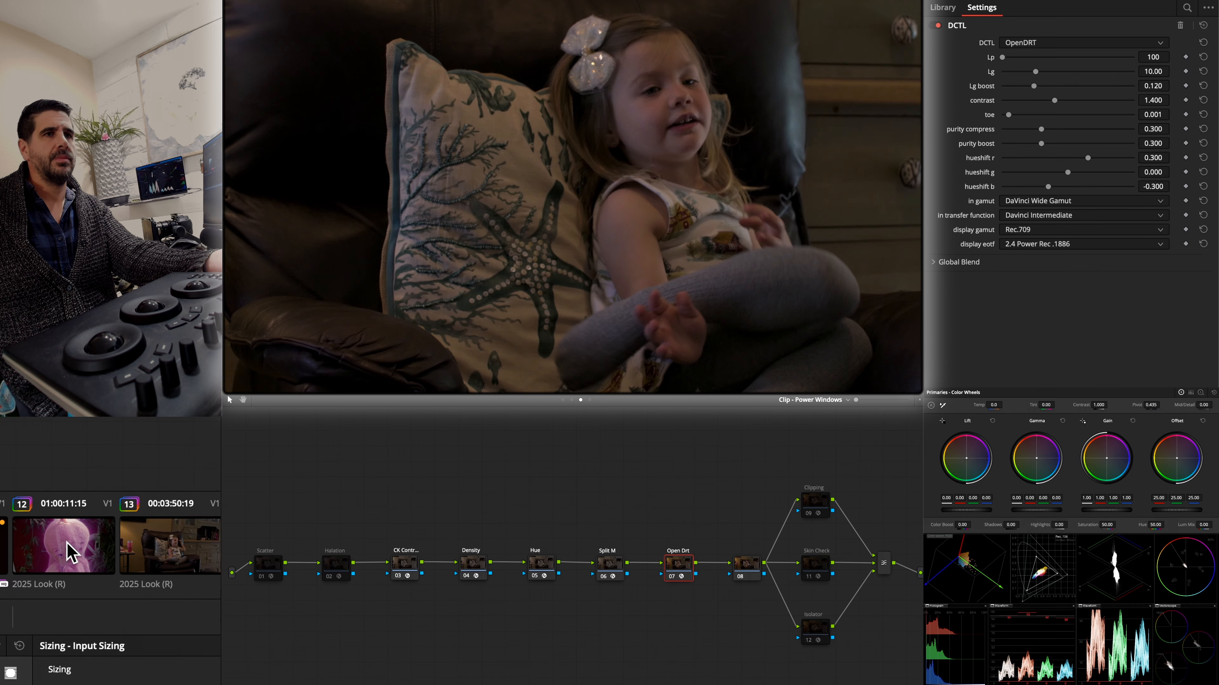
click(67, 542)
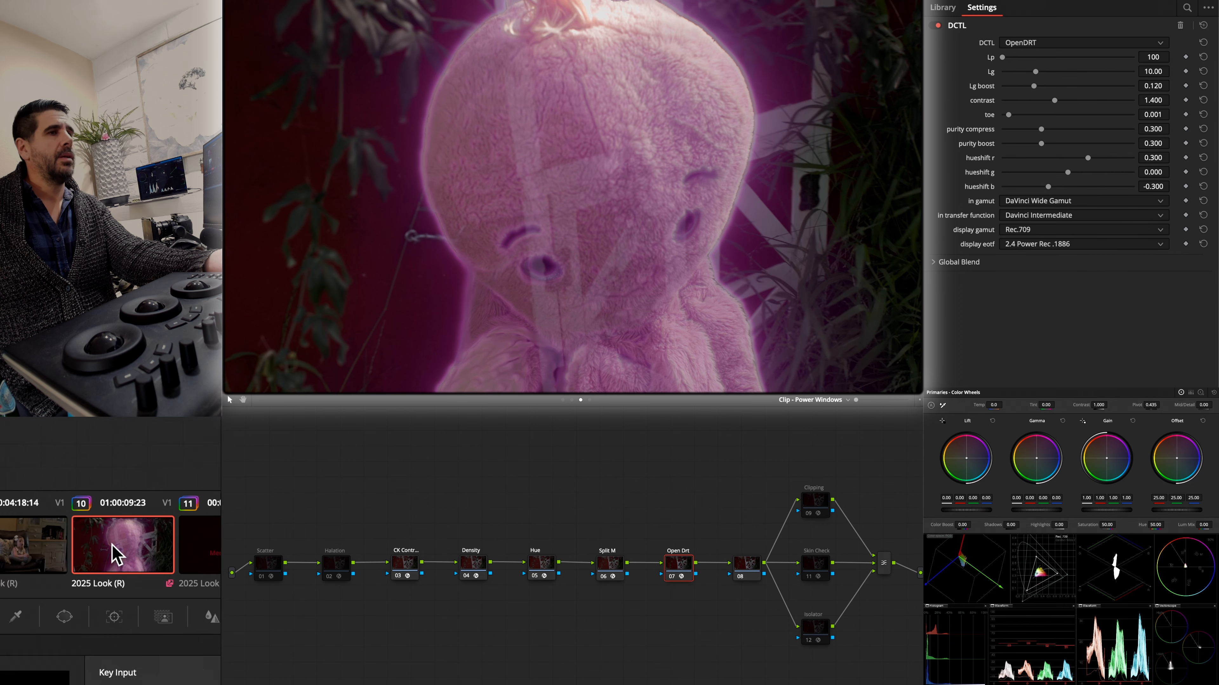
- Raise the Contour contrast to 1.646 in the CK Contr node on the fence ghost clip just before clip 9
click(69, 553)
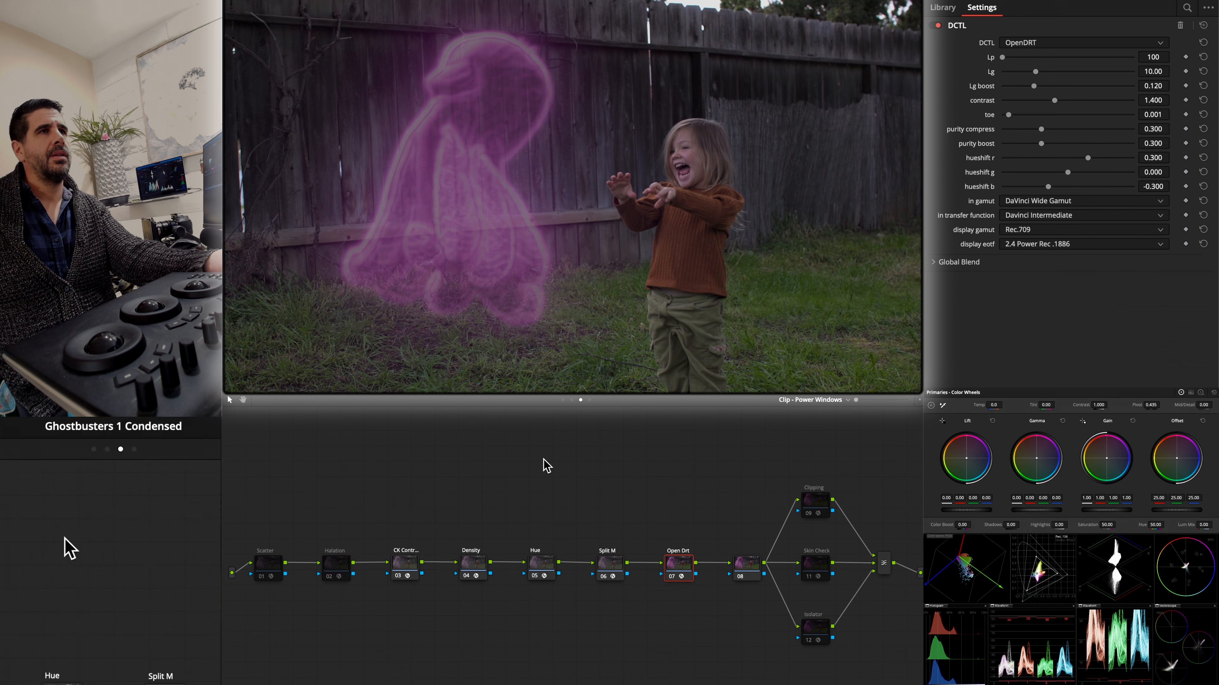
click(405, 565)
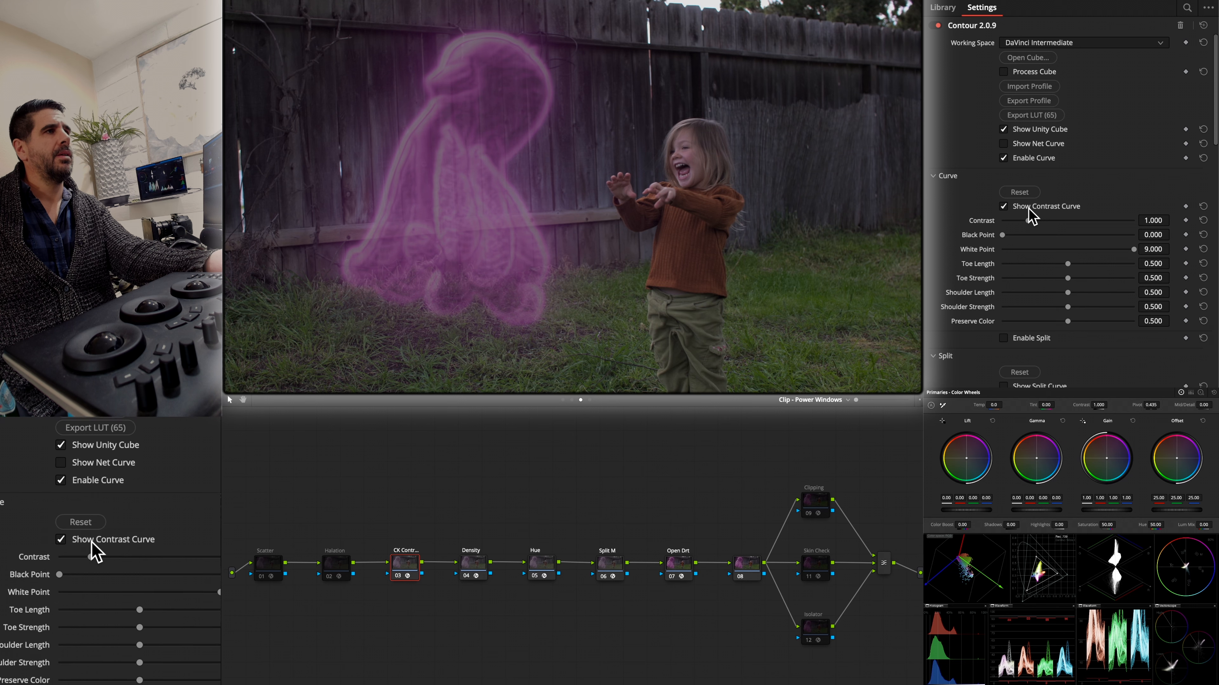
drag(1028, 217, 1062, 212)
click(1062, 212)
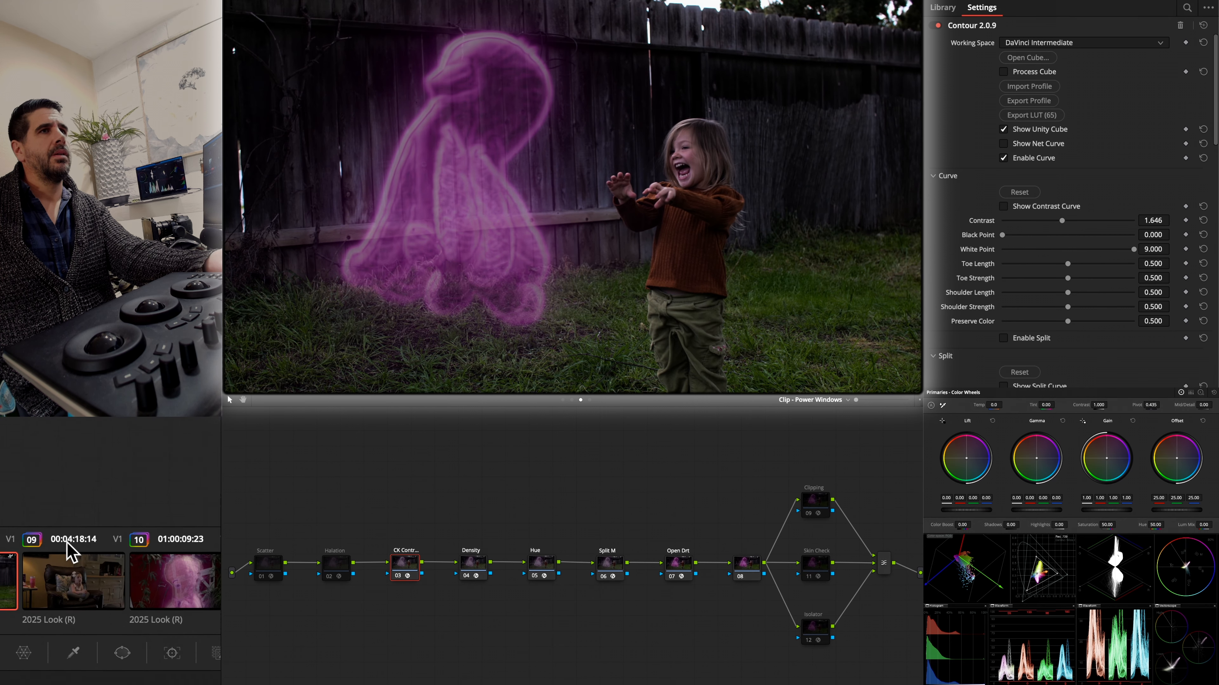
- Try shifting the Red Hue and Magenta Hue in the Hue node's MONO-HUE DCTL
click(476, 569)
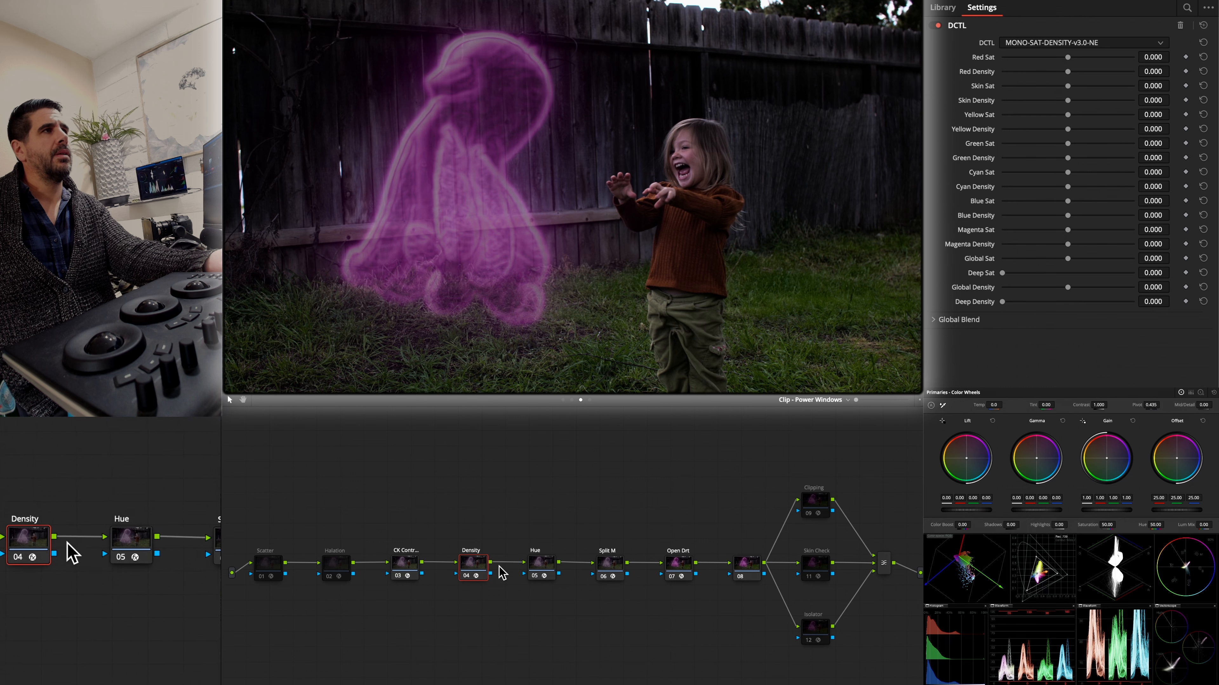
click(545, 575)
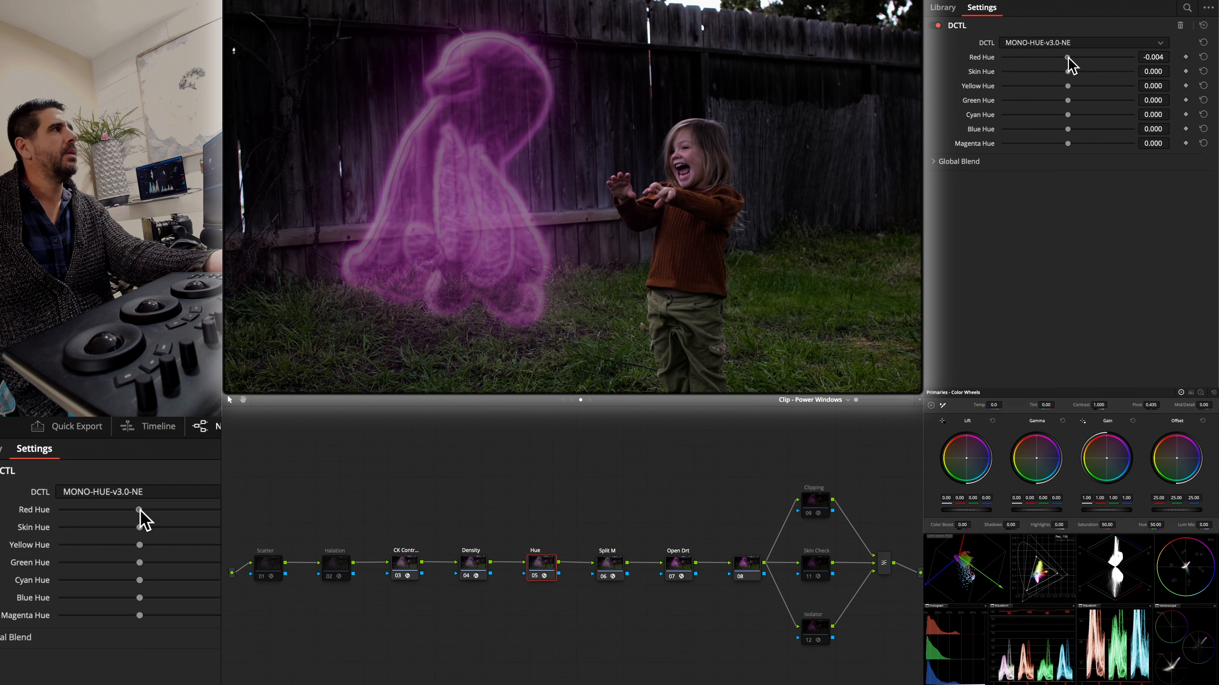
double_click(1018, 58)
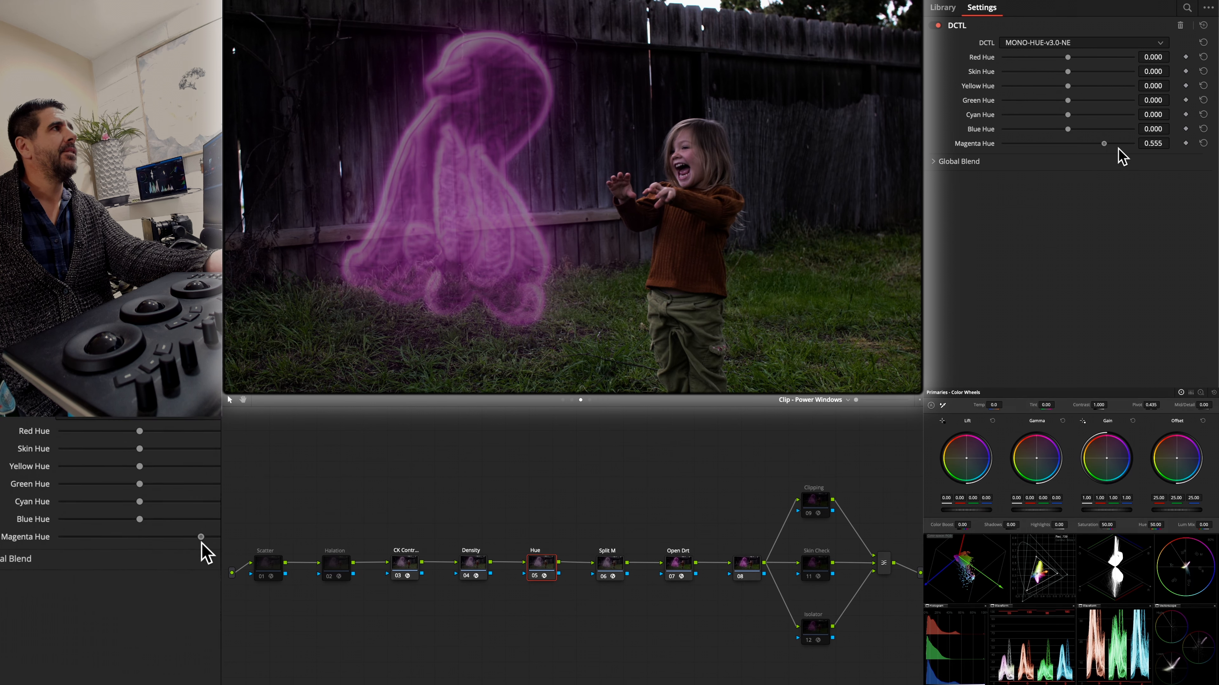
mouse_move(1087, 146)
mouse_down()
mouse_move(1049, 144)
mouse_move(1113, 142)
mouse_move(1044, 142)
mouse_move(1089, 143)
mouse_up()
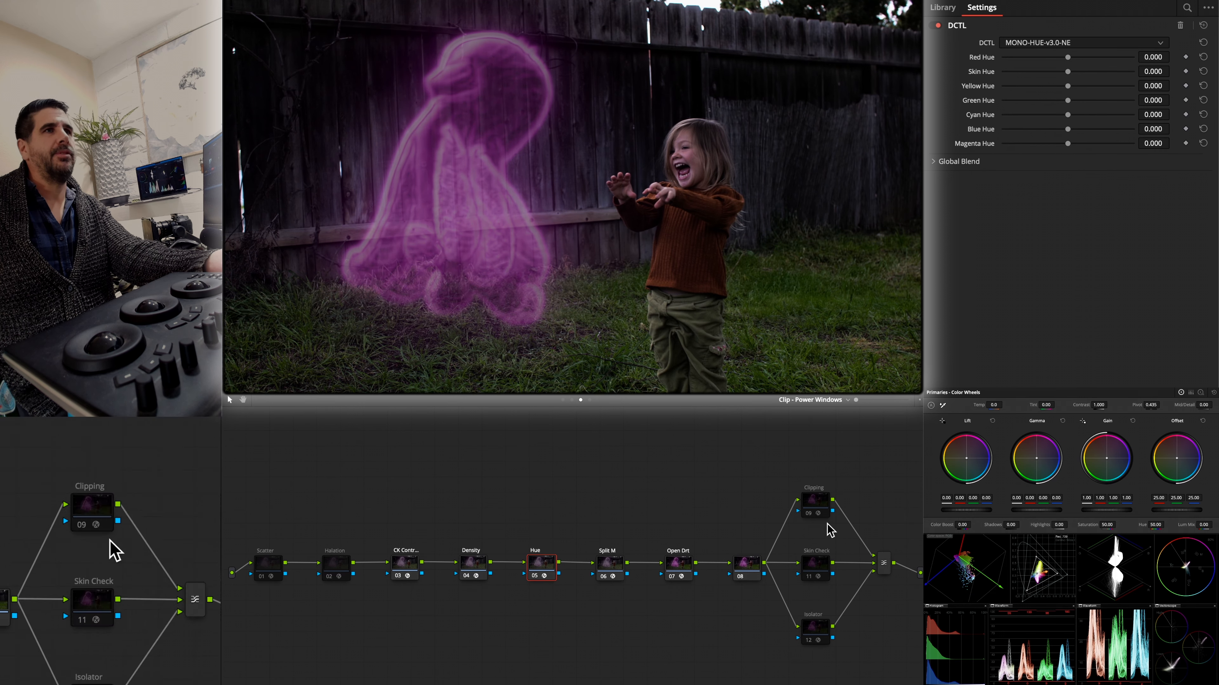
- Set Magenta Sat to 0.301 and Magenta Density to 0.703 in the Density node
click(469, 567)
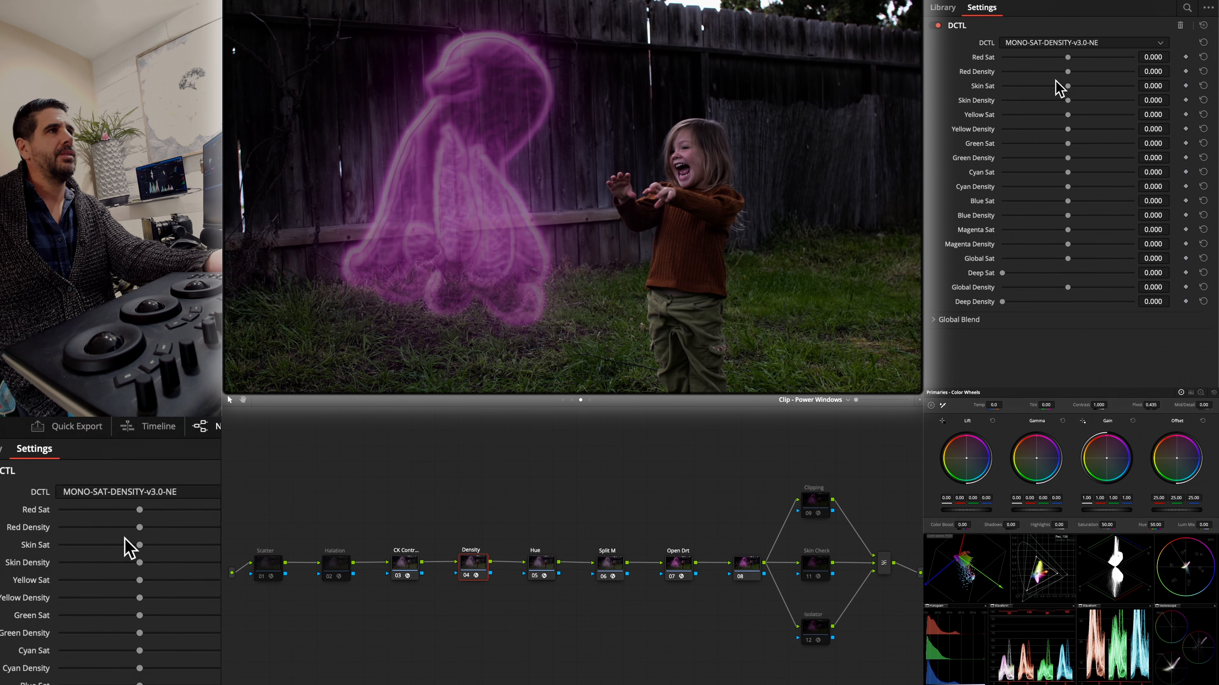
drag(1067, 230, 1113, 245)
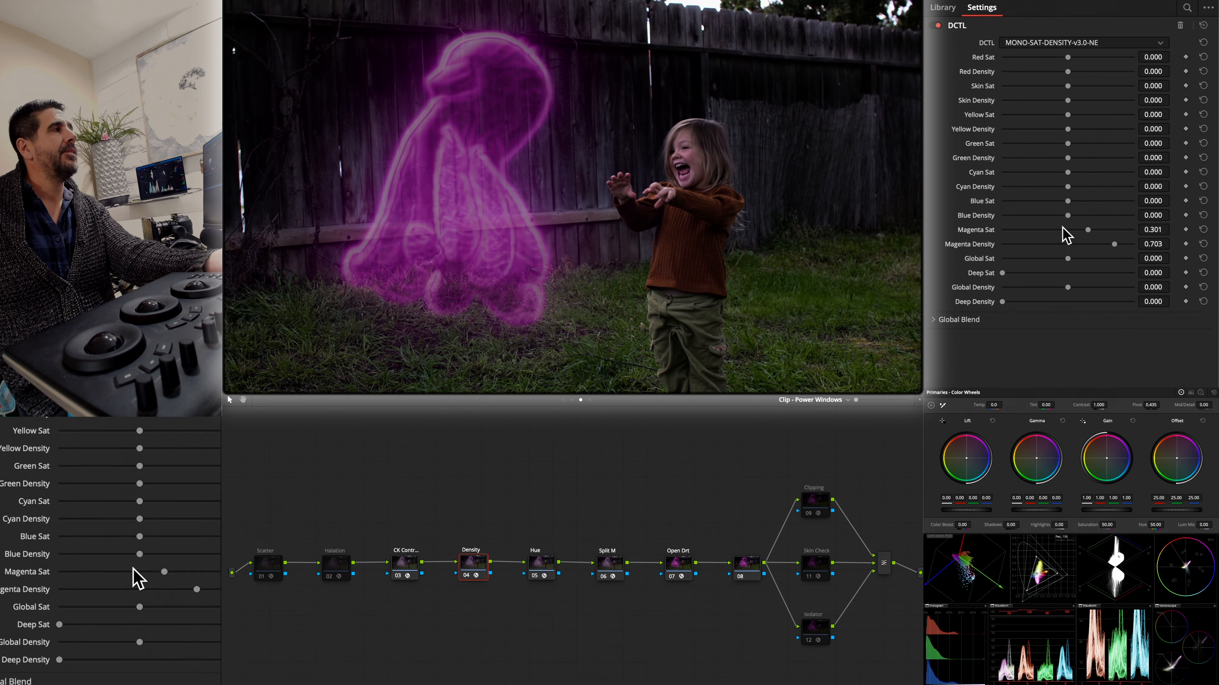
- Show the split curve in the CK Contr node's Contour effect and set Split Strength to 0.991
click(404, 564)
scroll(1156, 212, down, 3)
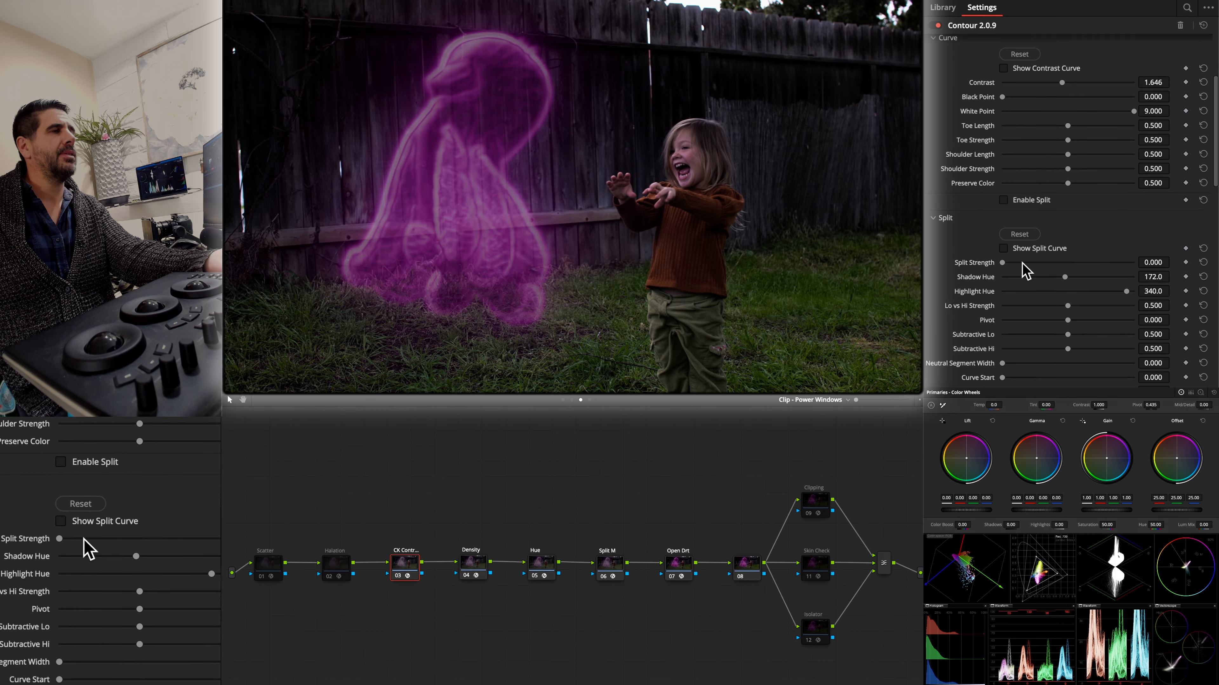
click(1009, 248)
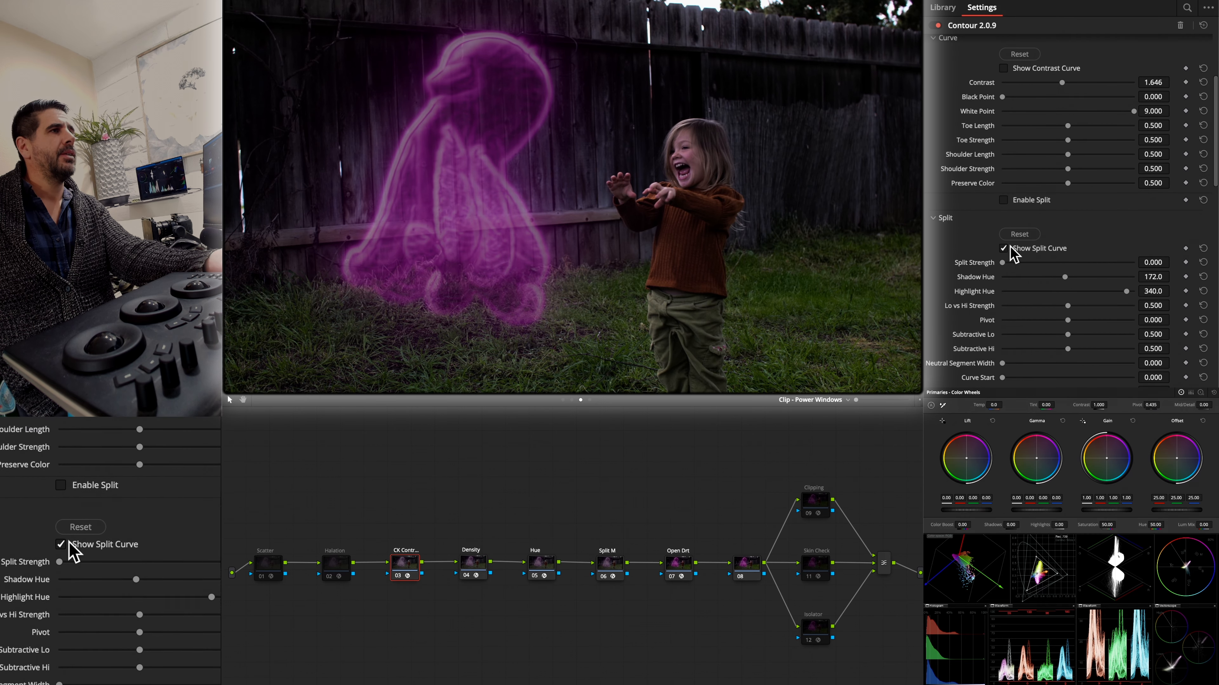
click(1087, 262)
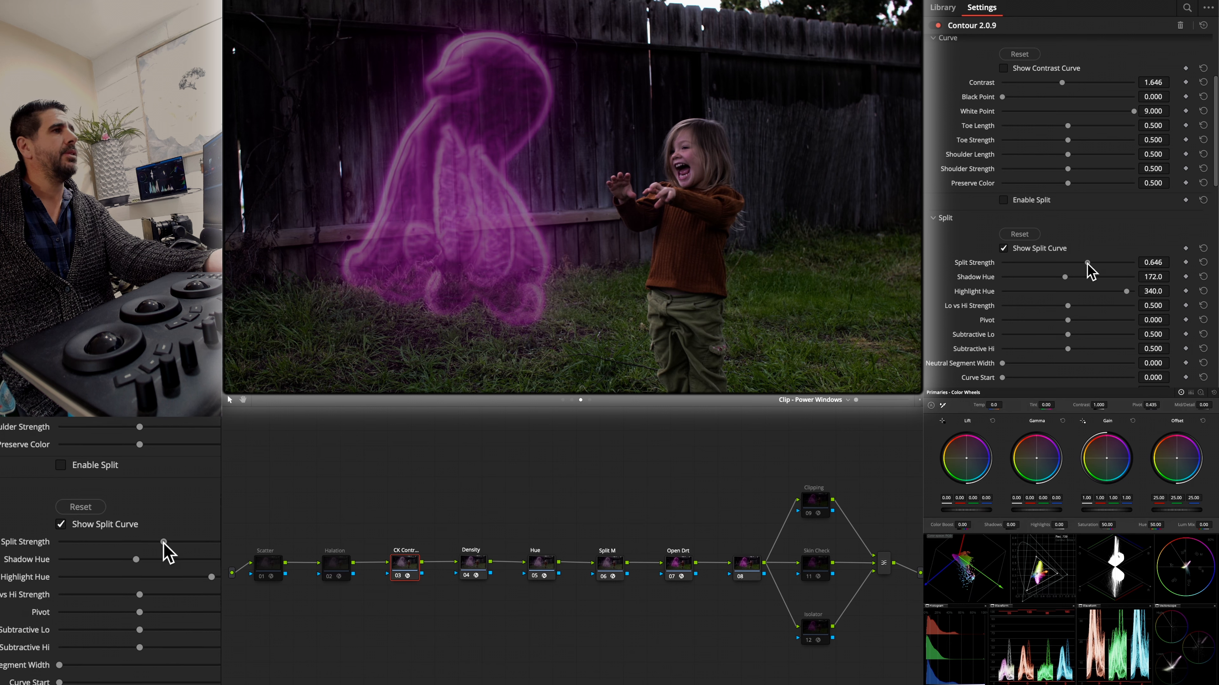
drag(1088, 264, 1132, 263)
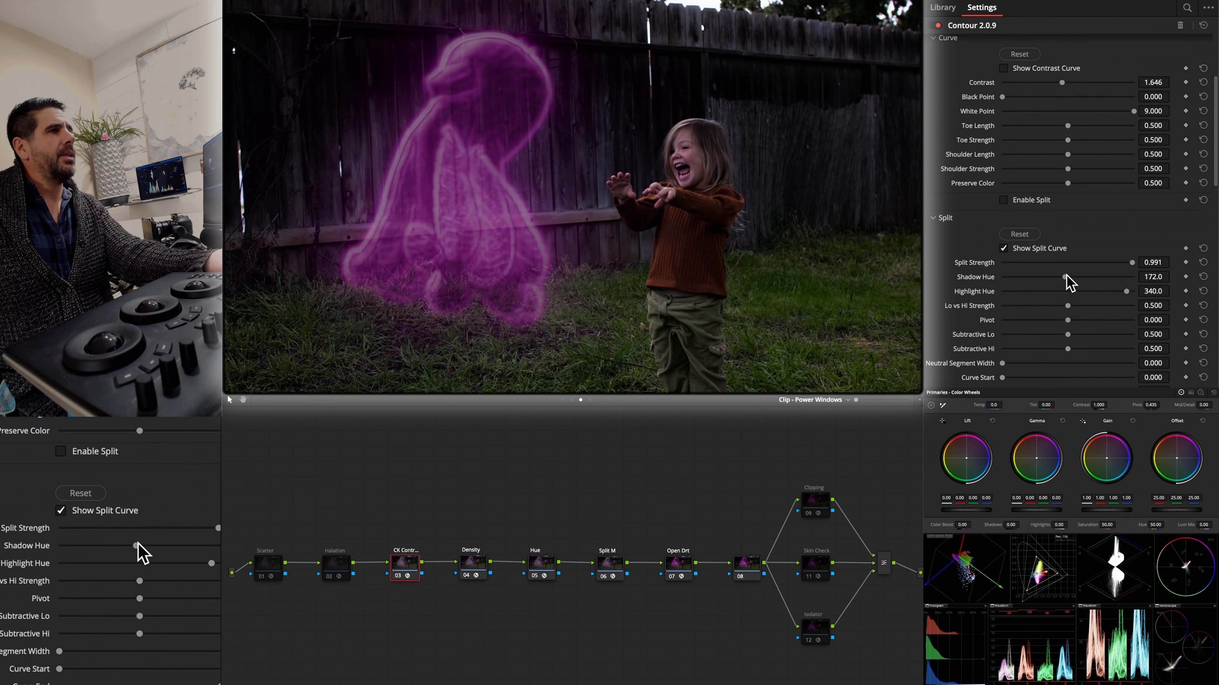
- Enable Contour's Split and set Split Strength 1.000, Shadow Hue 130.8, Highlight Hue 326.3, Lo vs Hi Strength 0.552, Pivot 0.271, Subtractive Lo 0.000 and Subtractive Hi 1.000
click(1036, 200)
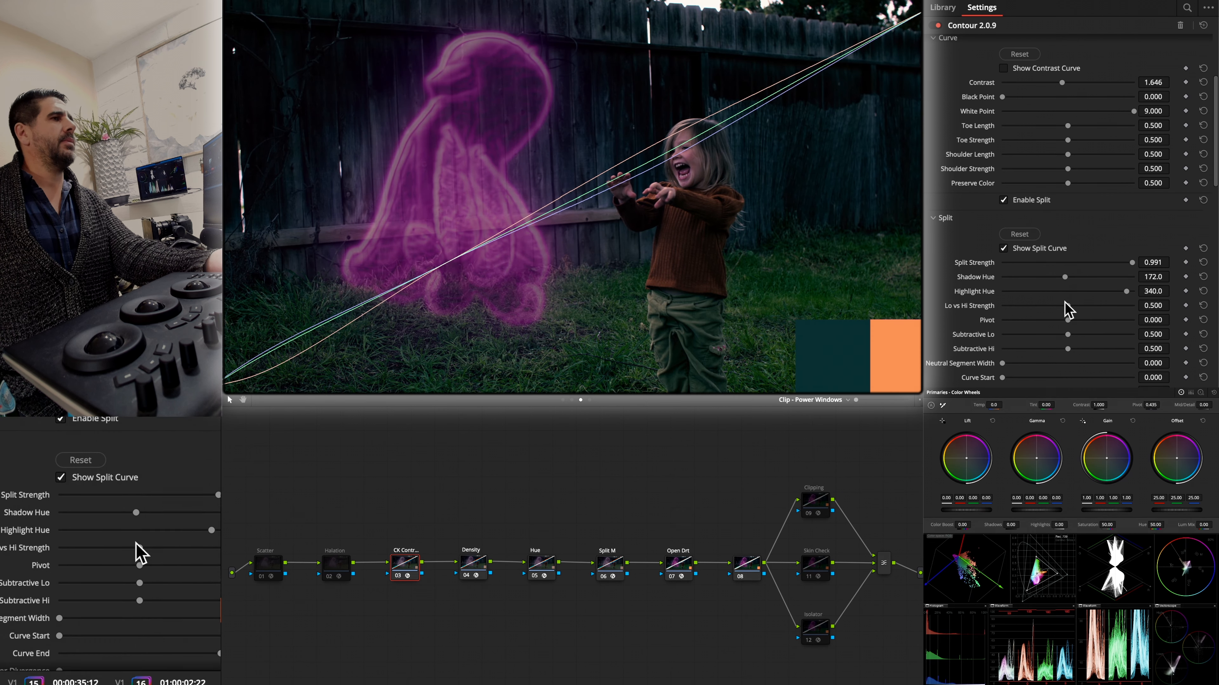
click(1049, 250)
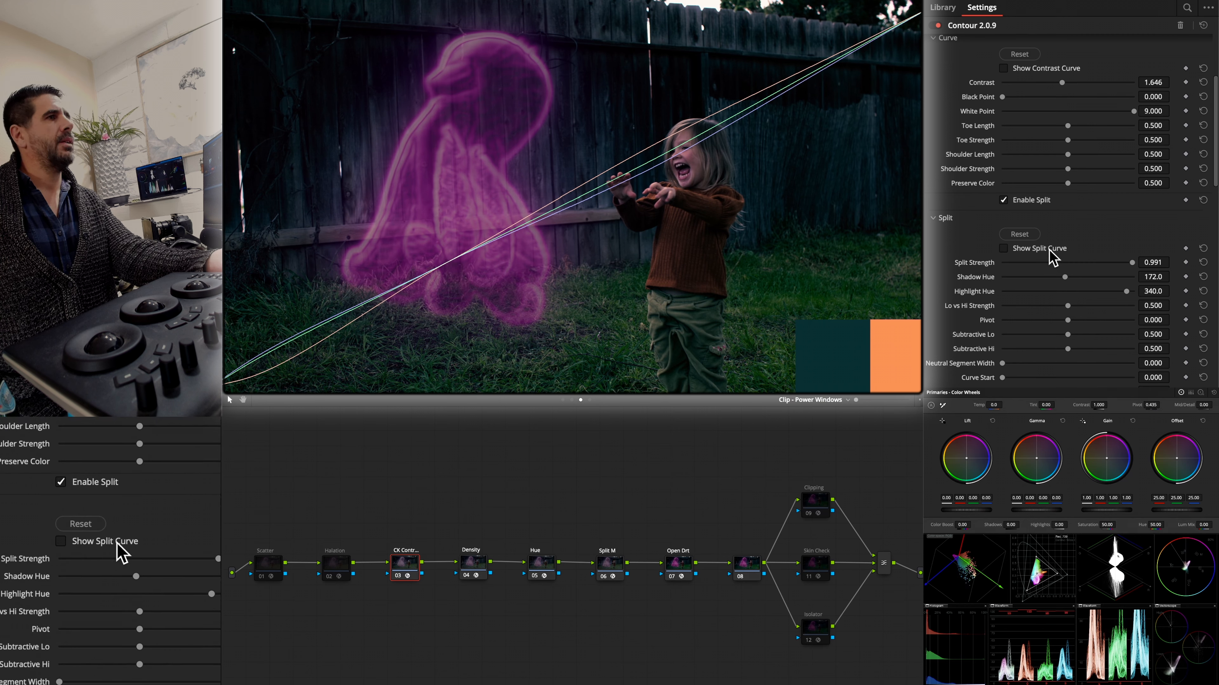
click(1049, 249)
mouse_move(1132, 262)
mouse_down()
mouse_move(1037, 255)
mouse_move(1161, 253)
mouse_move(1144, 251)
mouse_up()
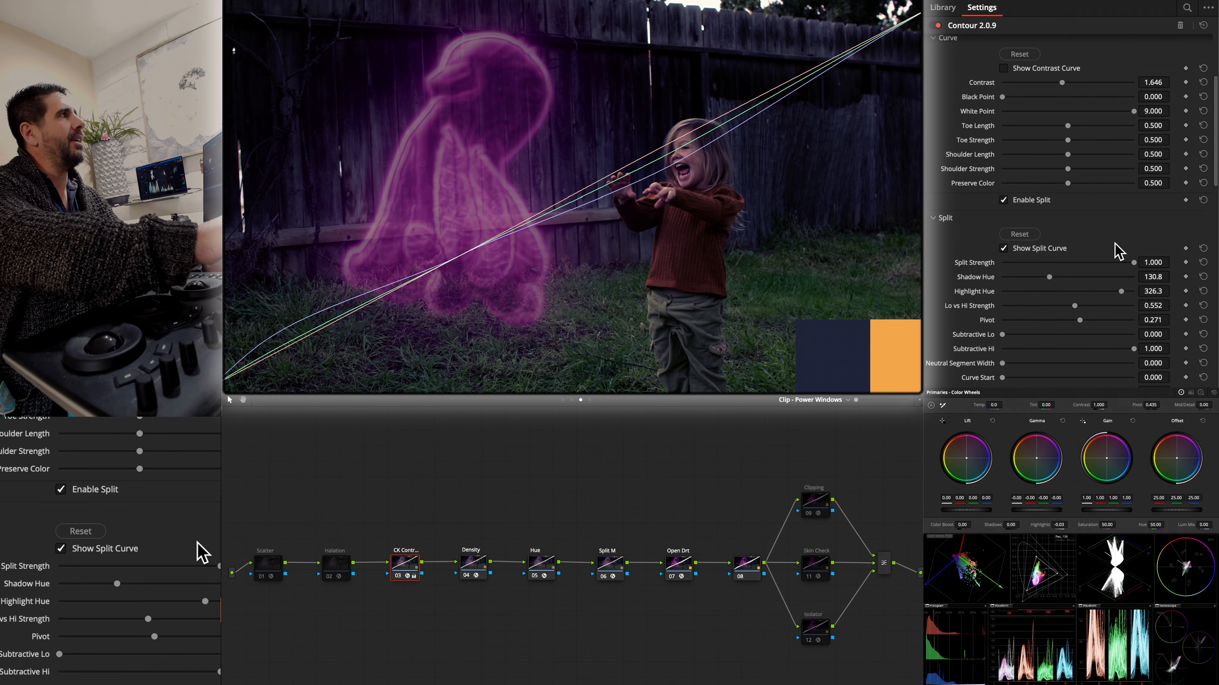
- Display Contour's net curve over the image to inspect the combined contrast and split, and hide it again
scroll(1075, 115, up, 5)
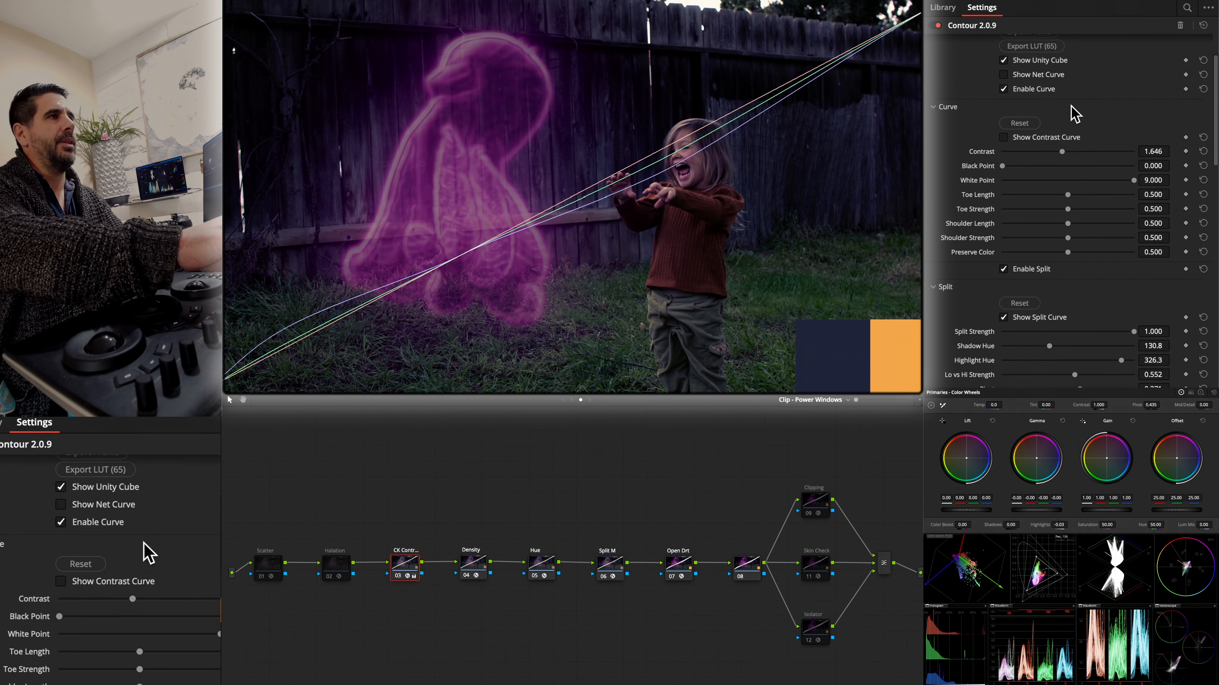
click(1050, 111)
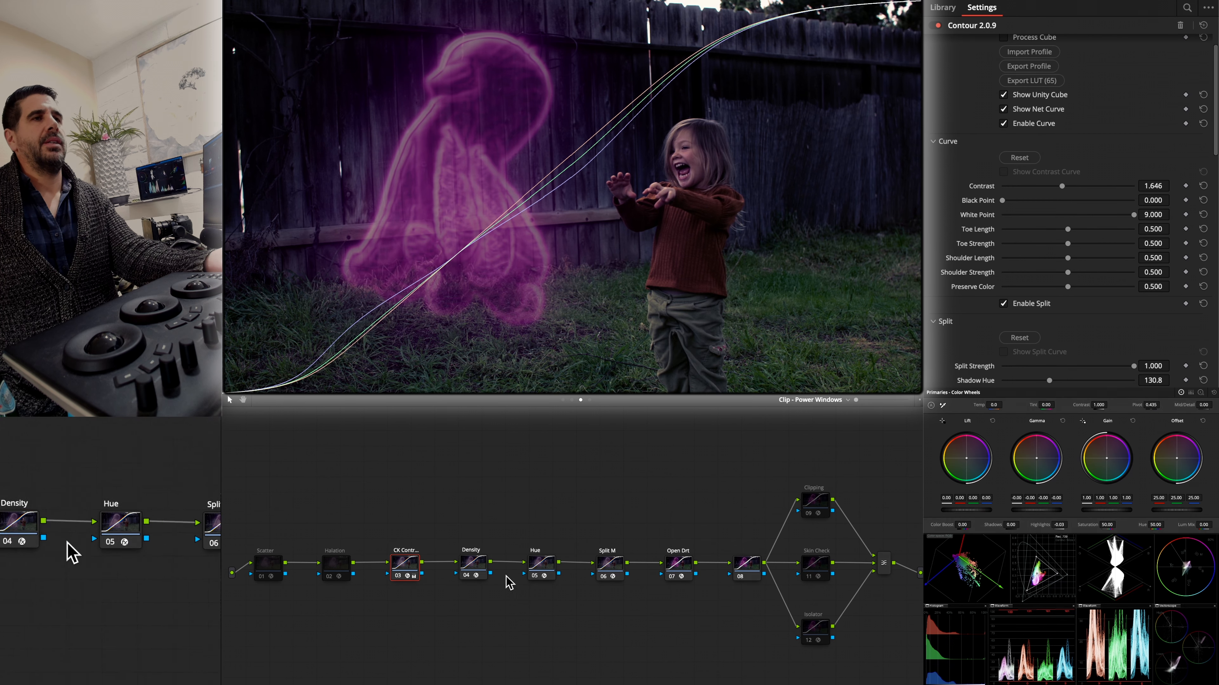
click(1022, 110)
- Try Contour's Saturation section with Master Sat Strength lowered to 0.707, and leave Saturation disabled
scroll(1014, 264, down, 15)
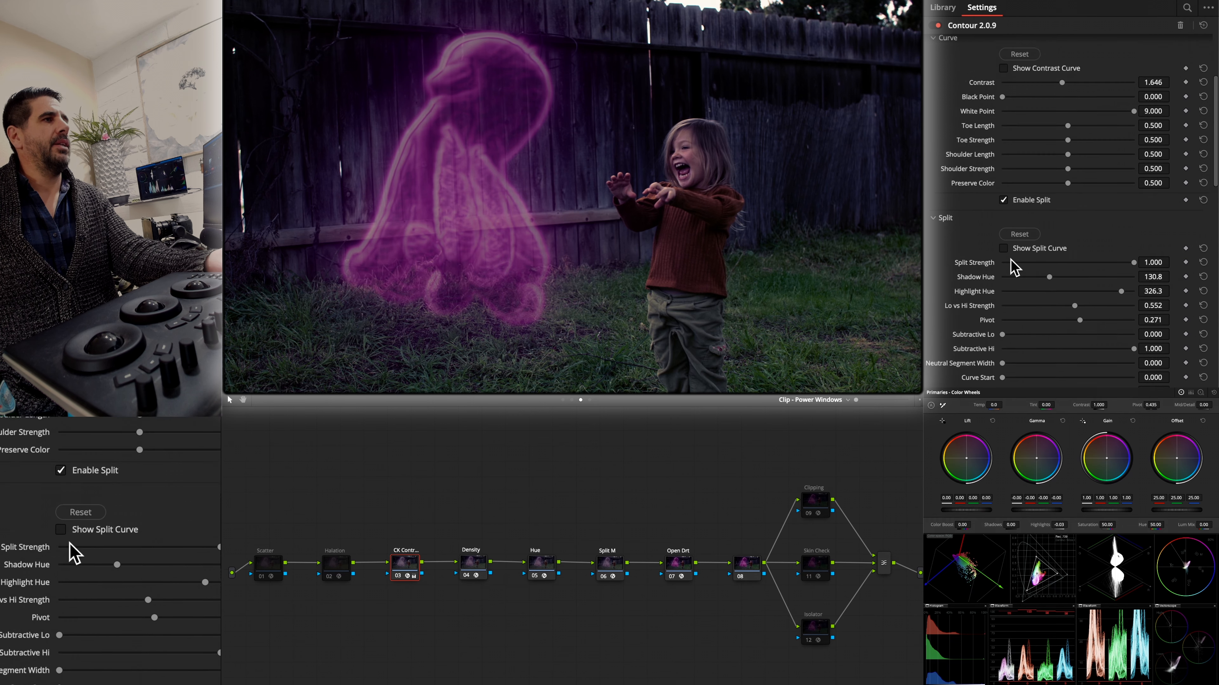
scroll(1014, 254, down, 3)
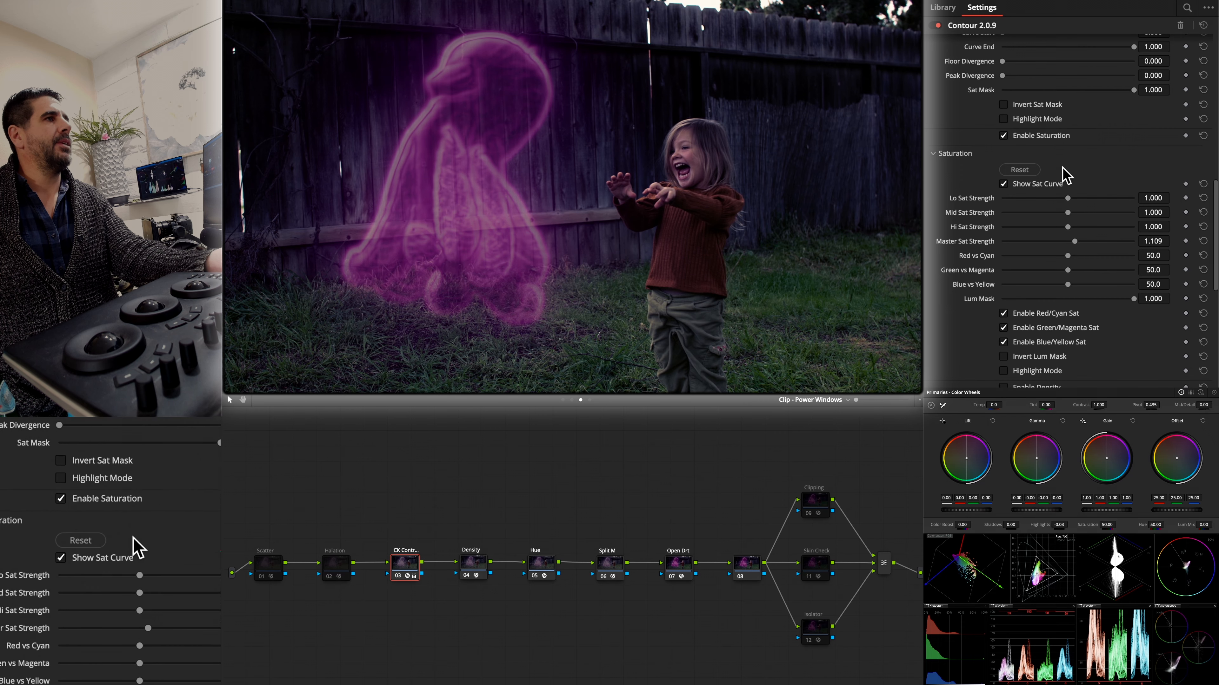
click(1074, 241)
drag(1107, 246, 1034, 247)
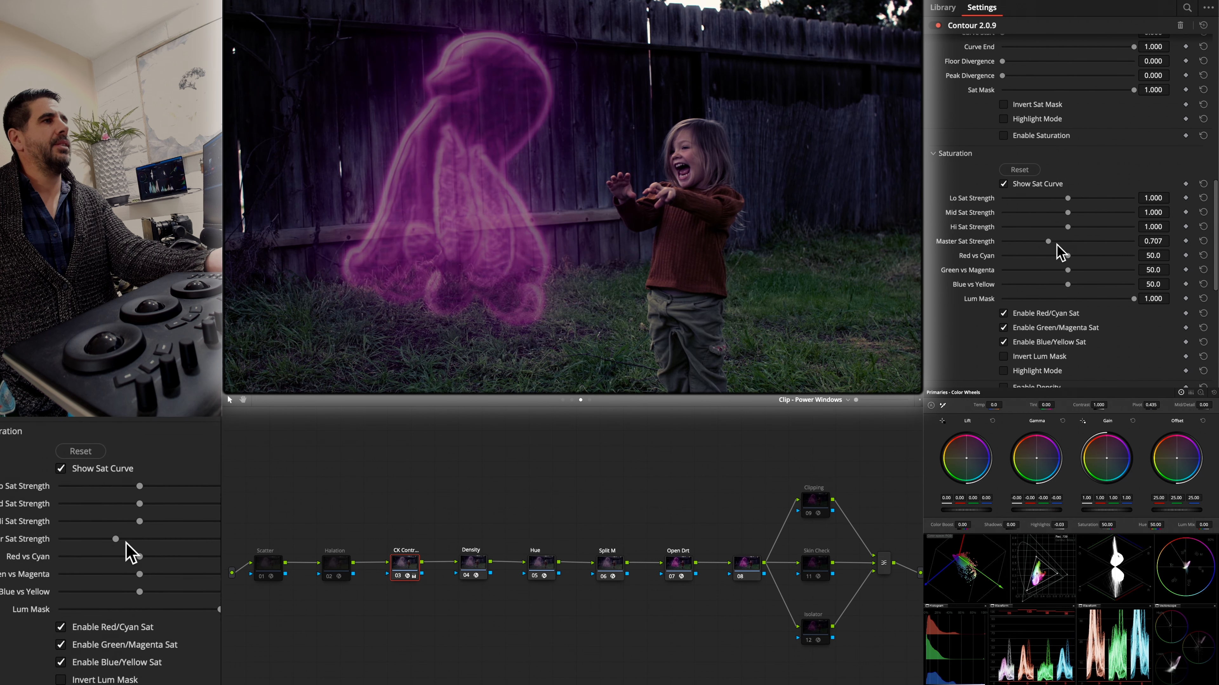
- Try shifting Magenta and Cyan in Contour's Hue section, reset both to 0.000 and hide the hue curve
scroll(1060, 278, down, 3)
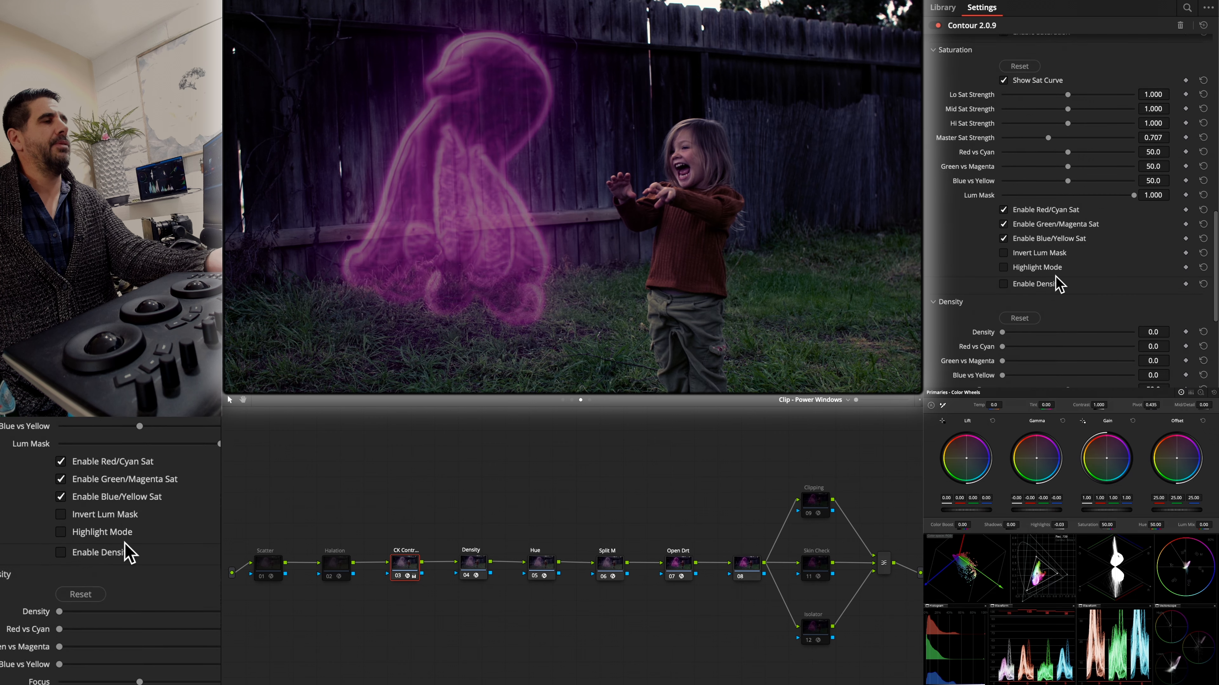
scroll(1038, 312, down, 5)
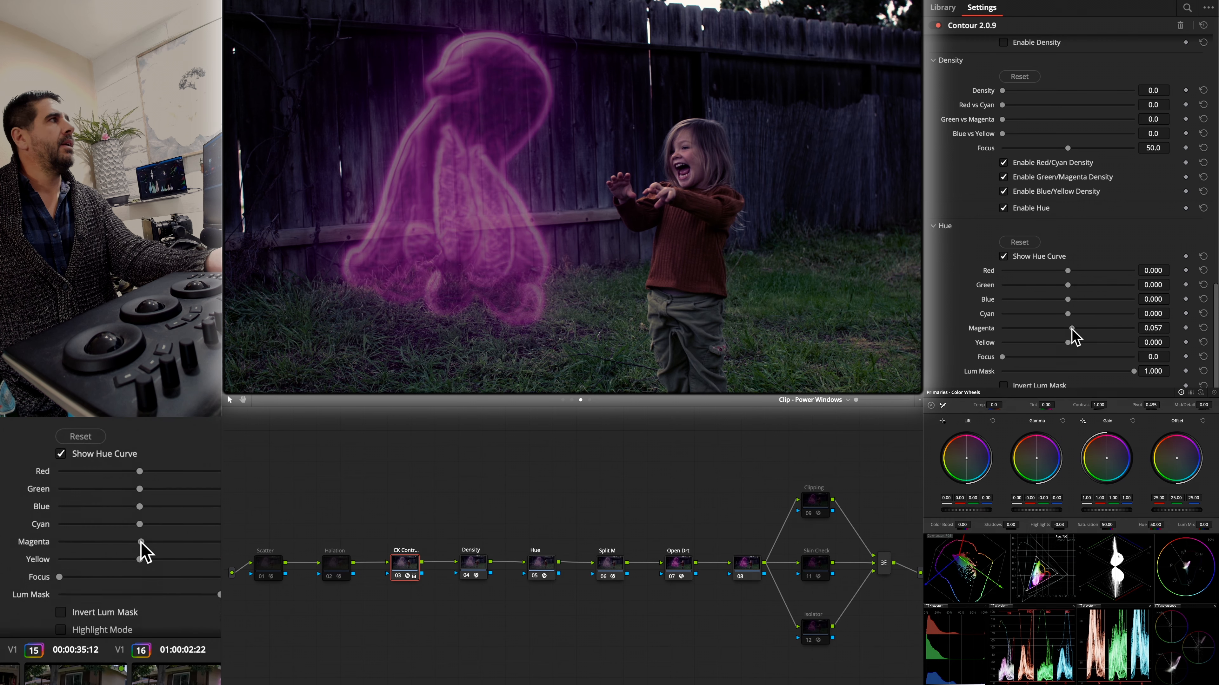
drag(1072, 329, 1112, 331)
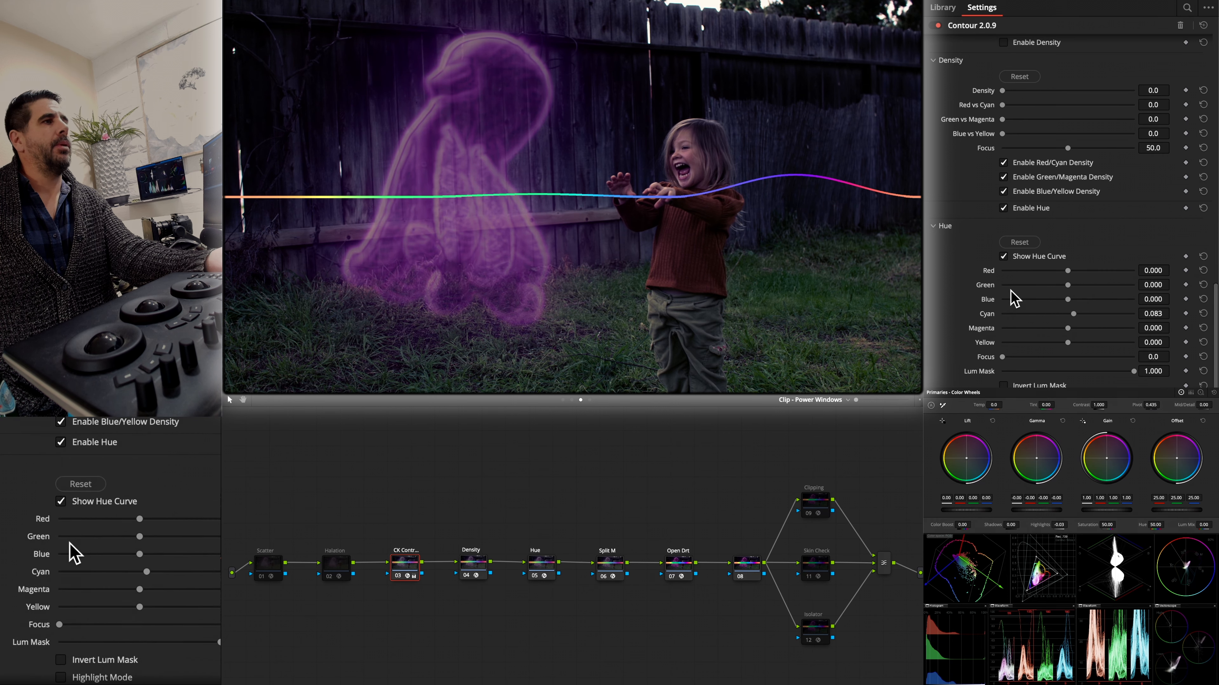
double_click(983, 329)
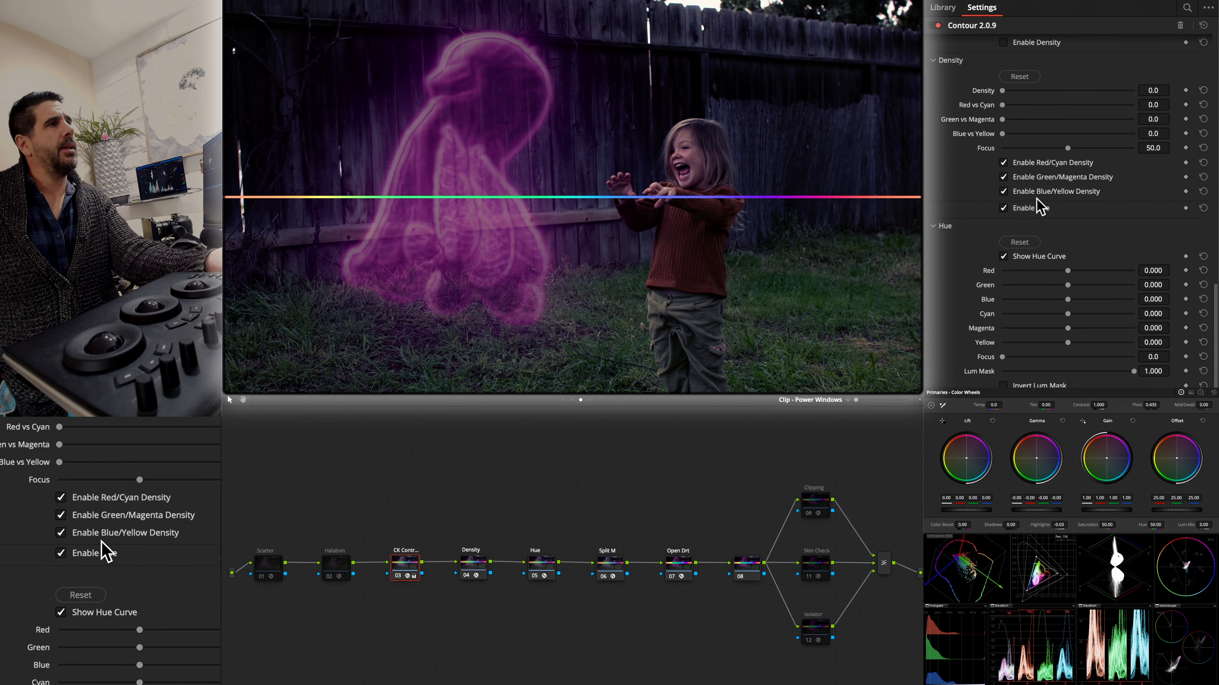
click(1045, 258)
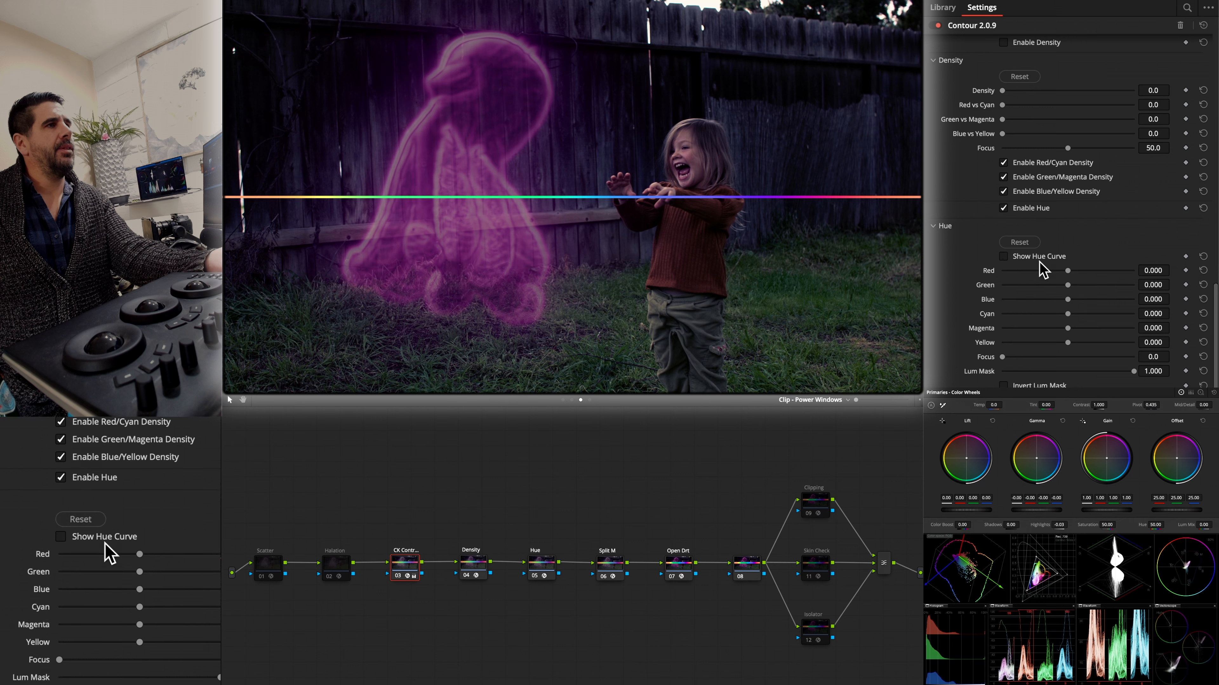
- Look over the DCTL settings of the Hue and Split M nodes and return to the CK Contr node
click(552, 573)
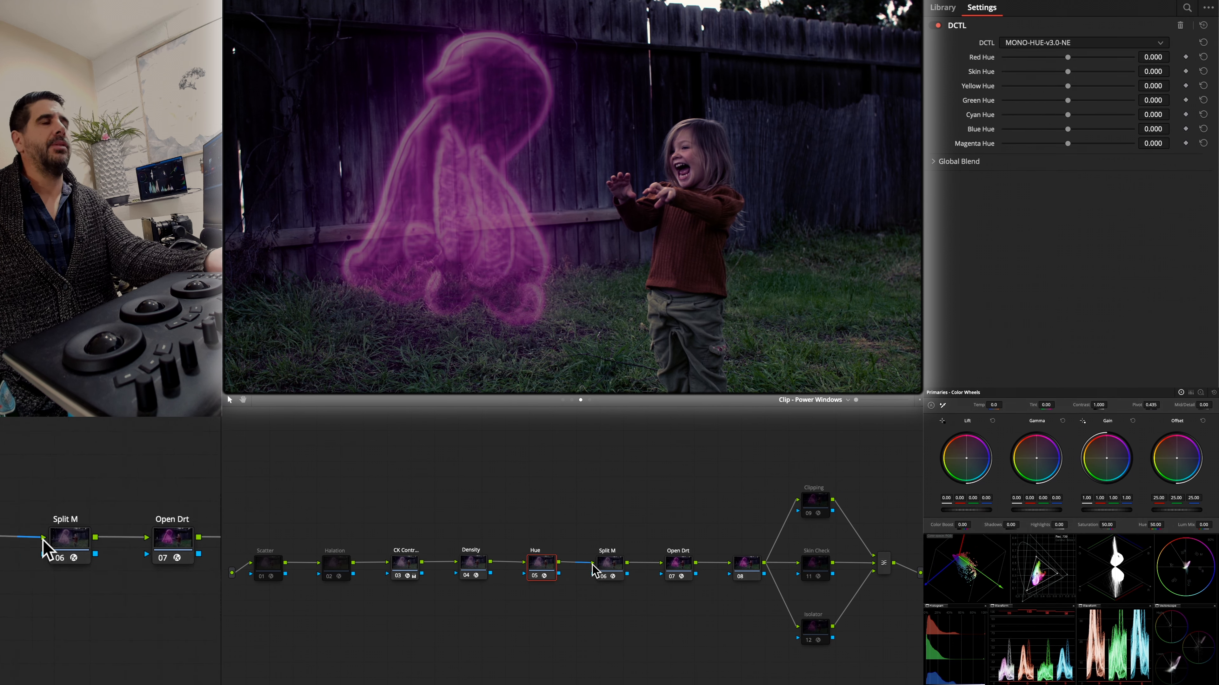
click(610, 571)
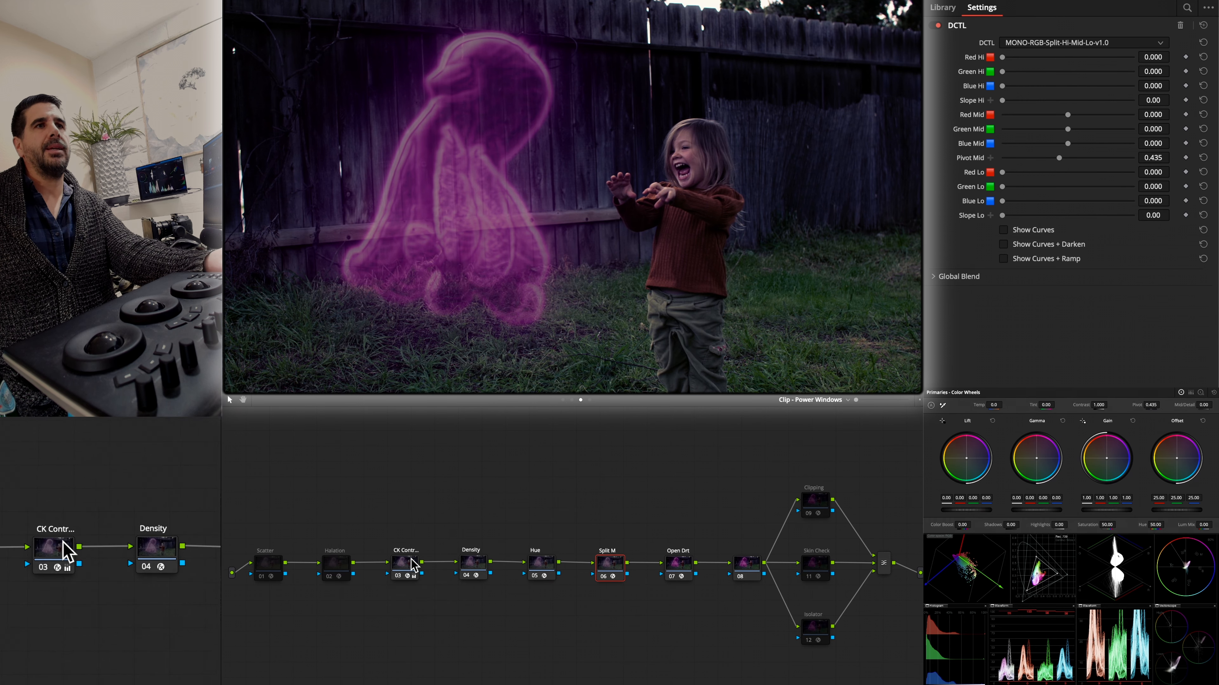
click(405, 564)
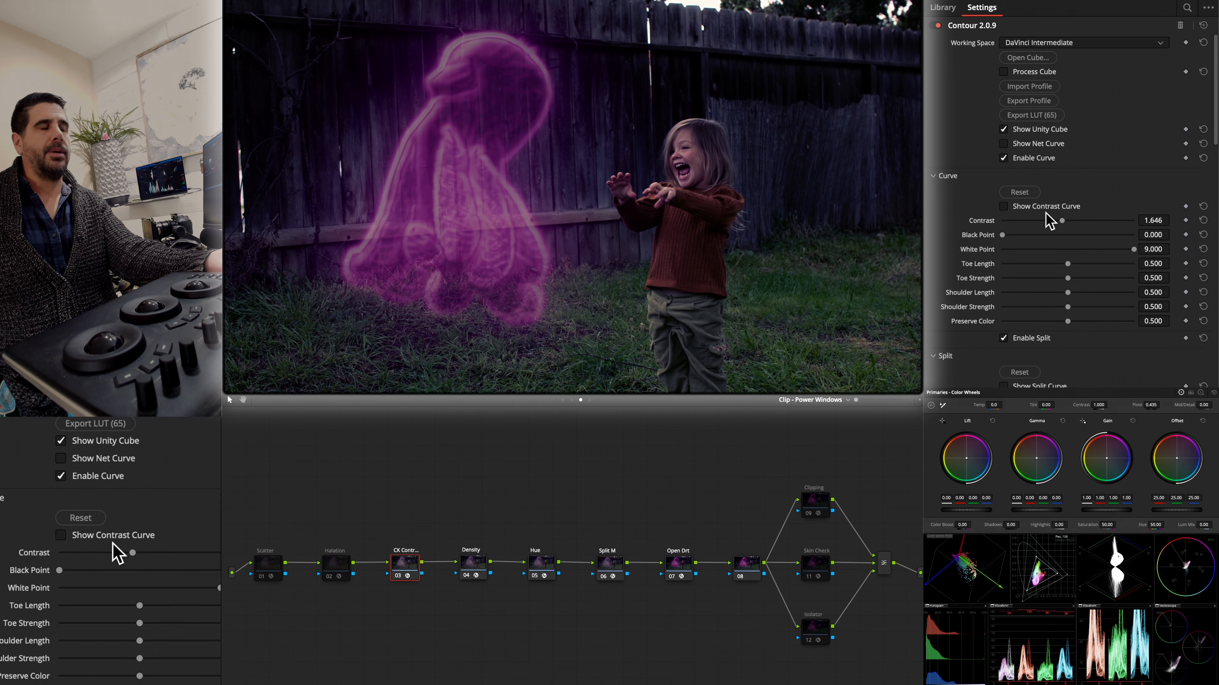
- Raise Contour's Floor Divergence and Peak Divergence with the split curve shown, inspect the net curve, and hide the curve overlays
scroll(1048, 222, down, 8)
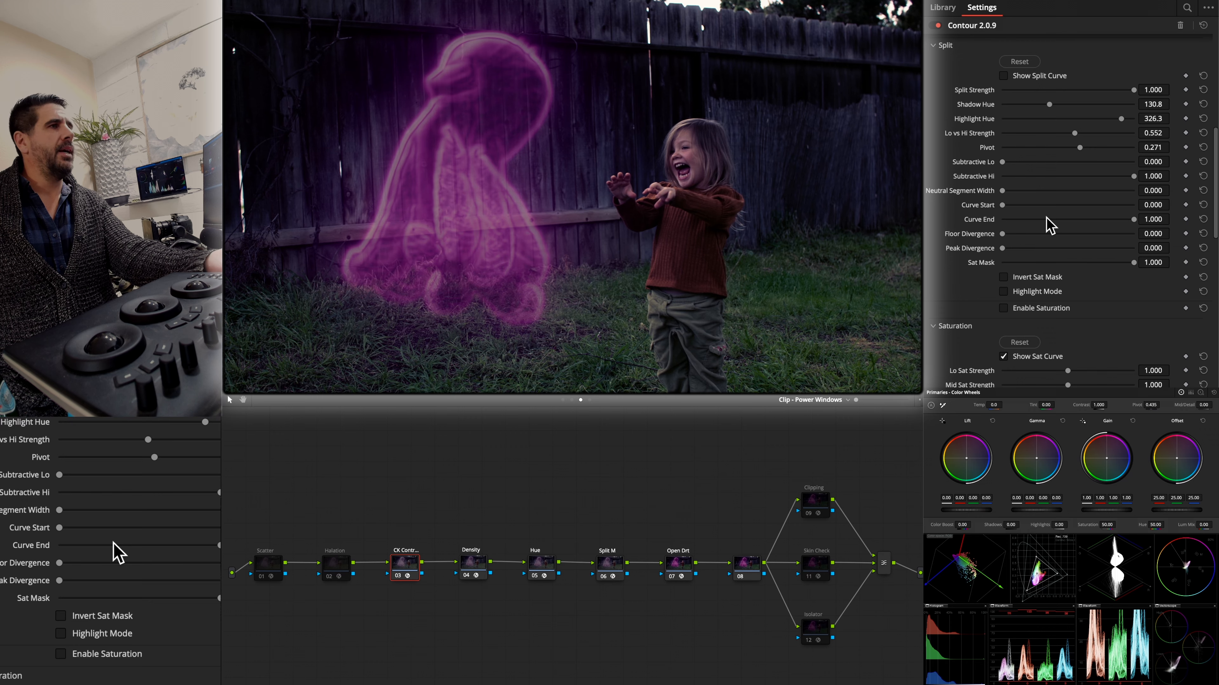
scroll(1048, 222, down, 3)
scroll(1048, 226, up, 3)
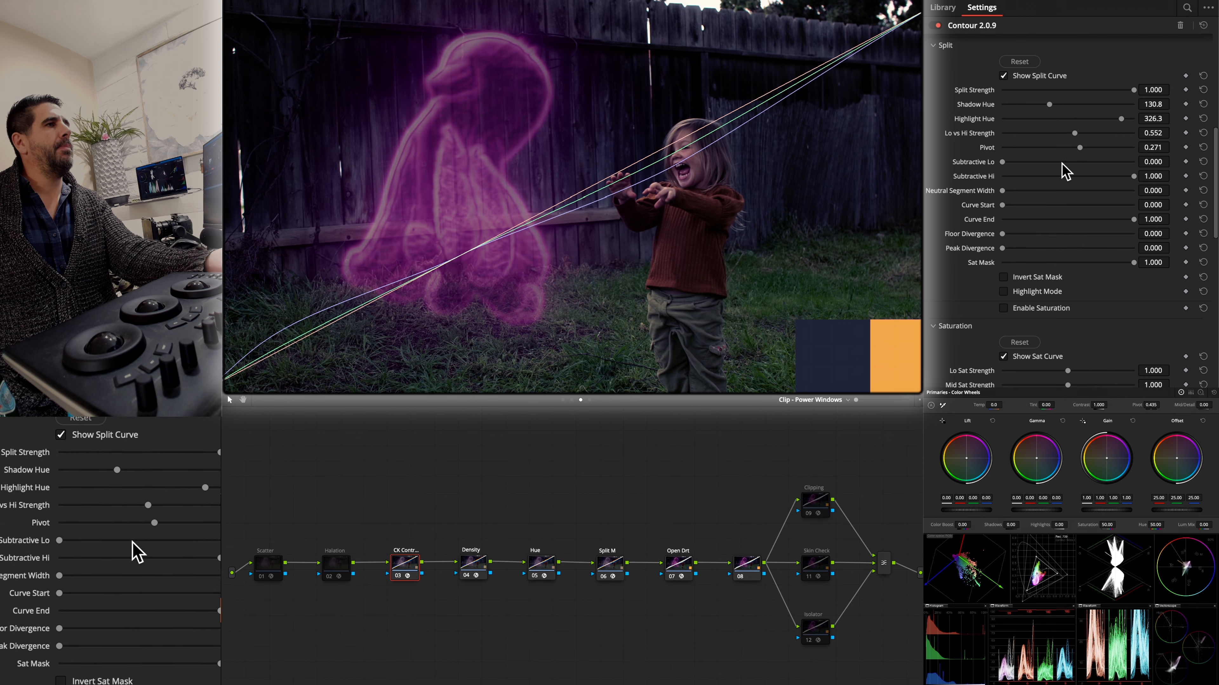
drag(1003, 234, 1049, 249)
scroll(1043, 230, up, 6)
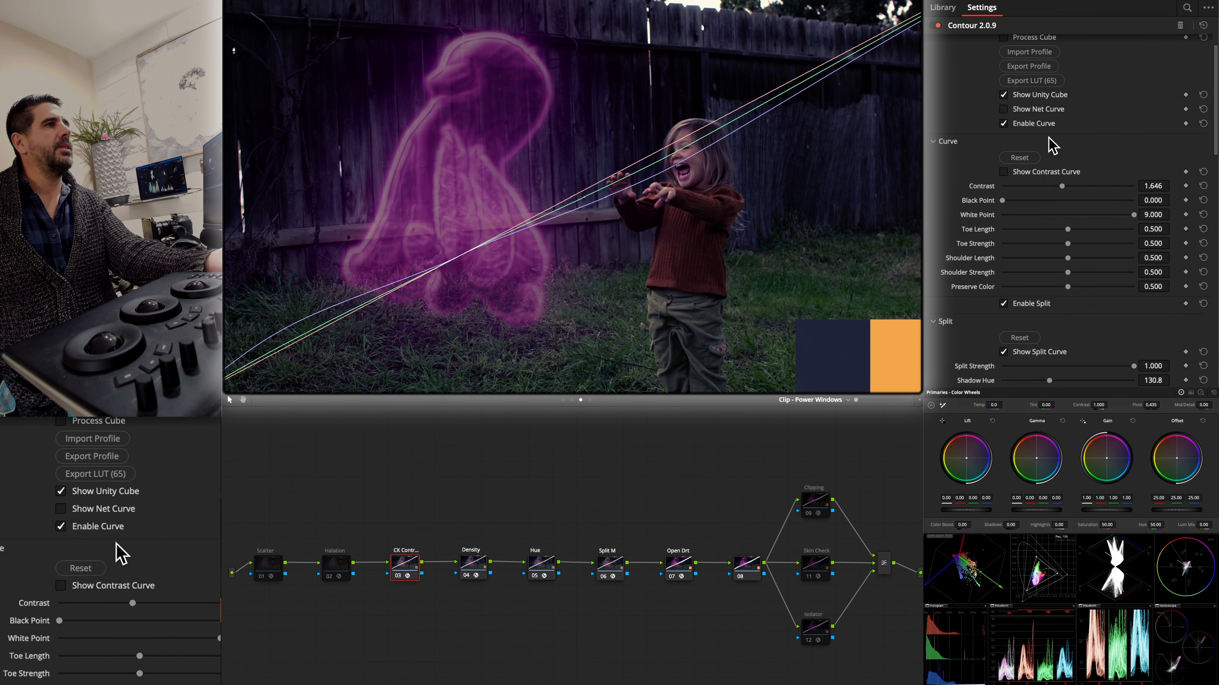
click(1035, 115)
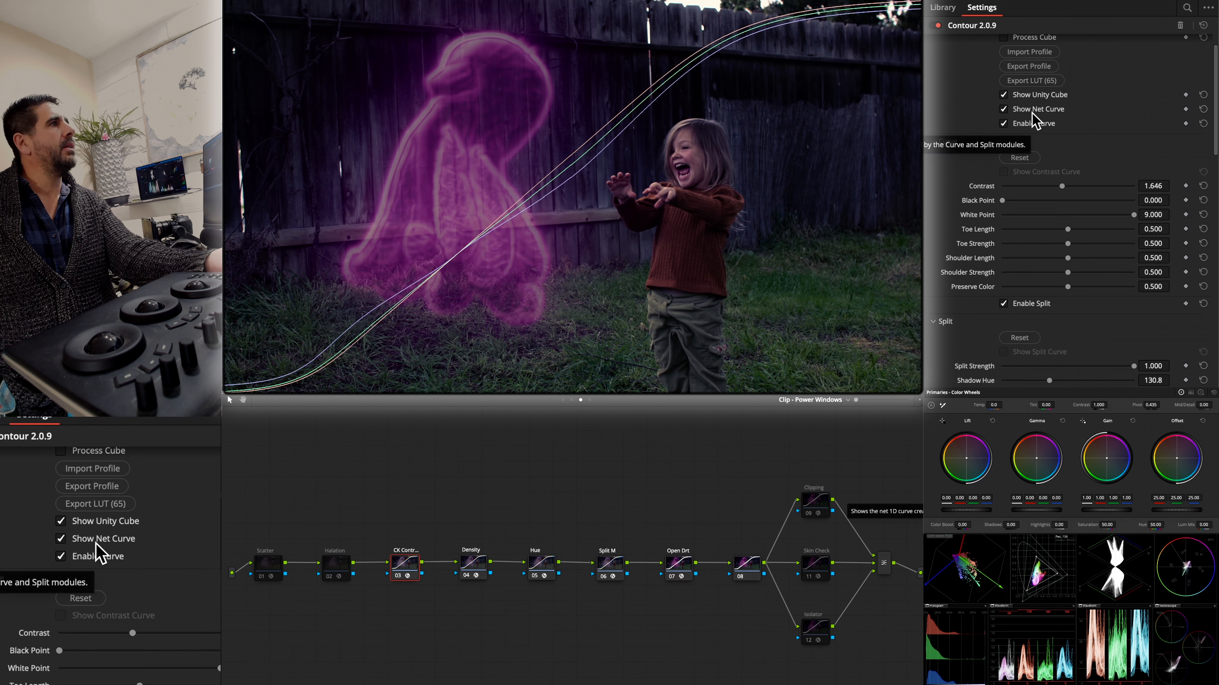
click(1033, 111)
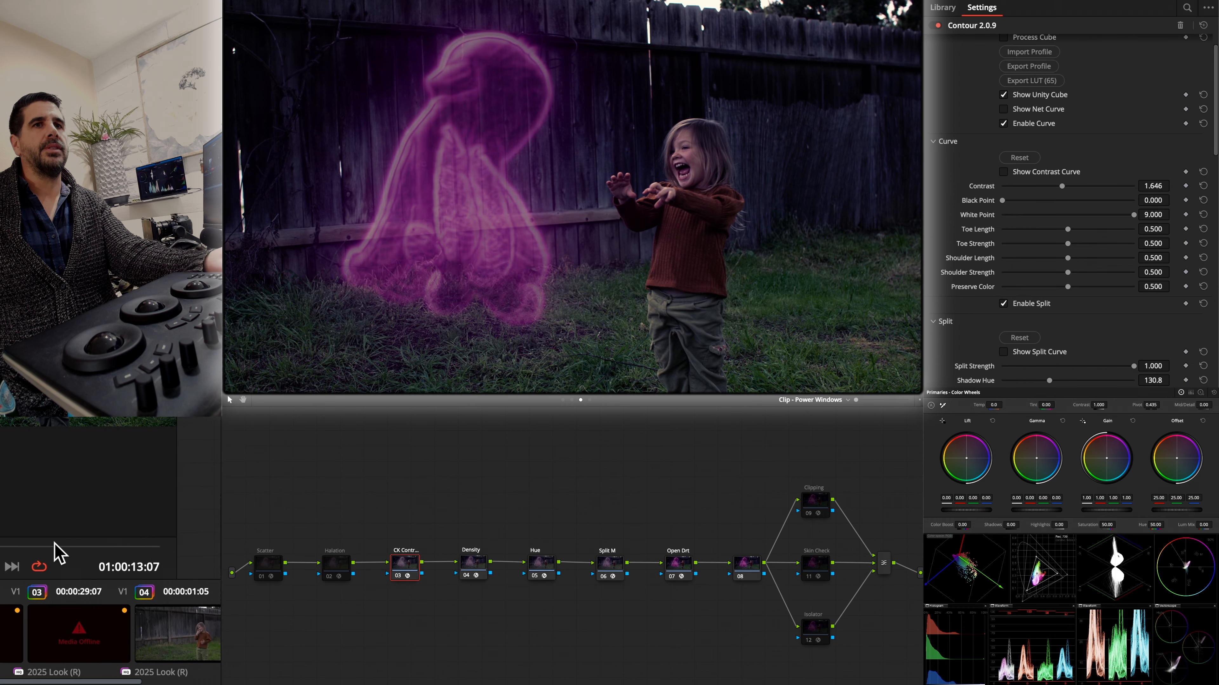
- Change the scaling of the fence ghost clip so its full frame fits the image, and return to the Color page
drag(37, 543, 0, 552)
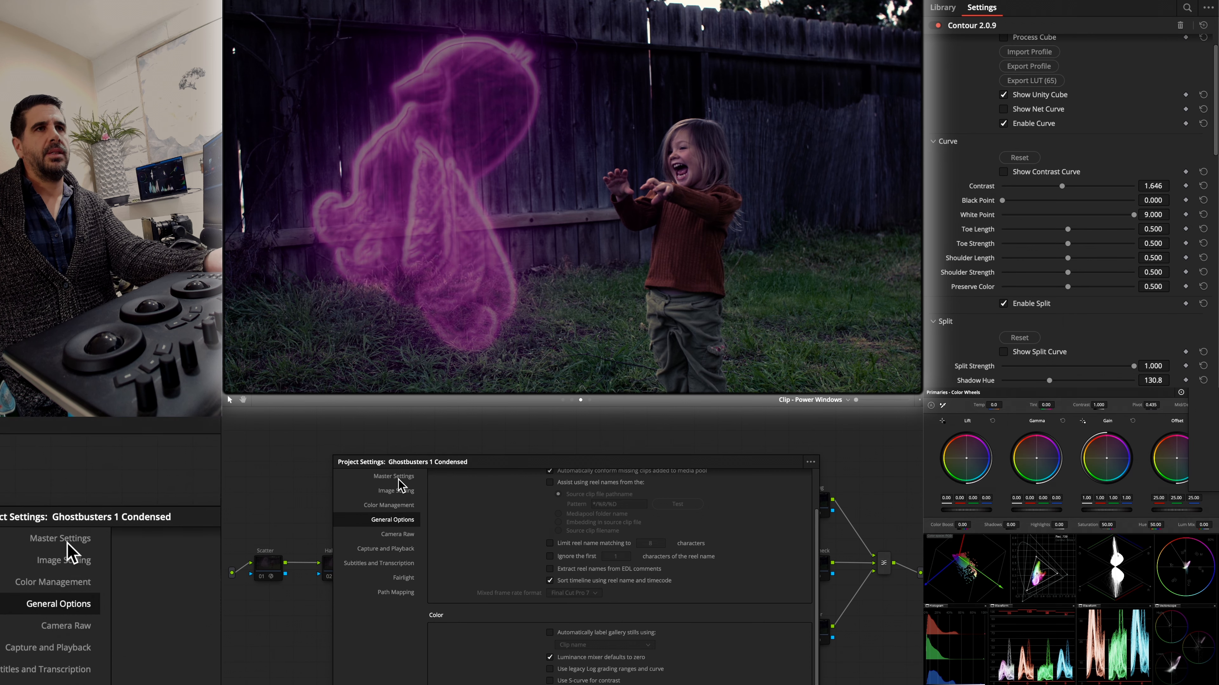
click(68, 550)
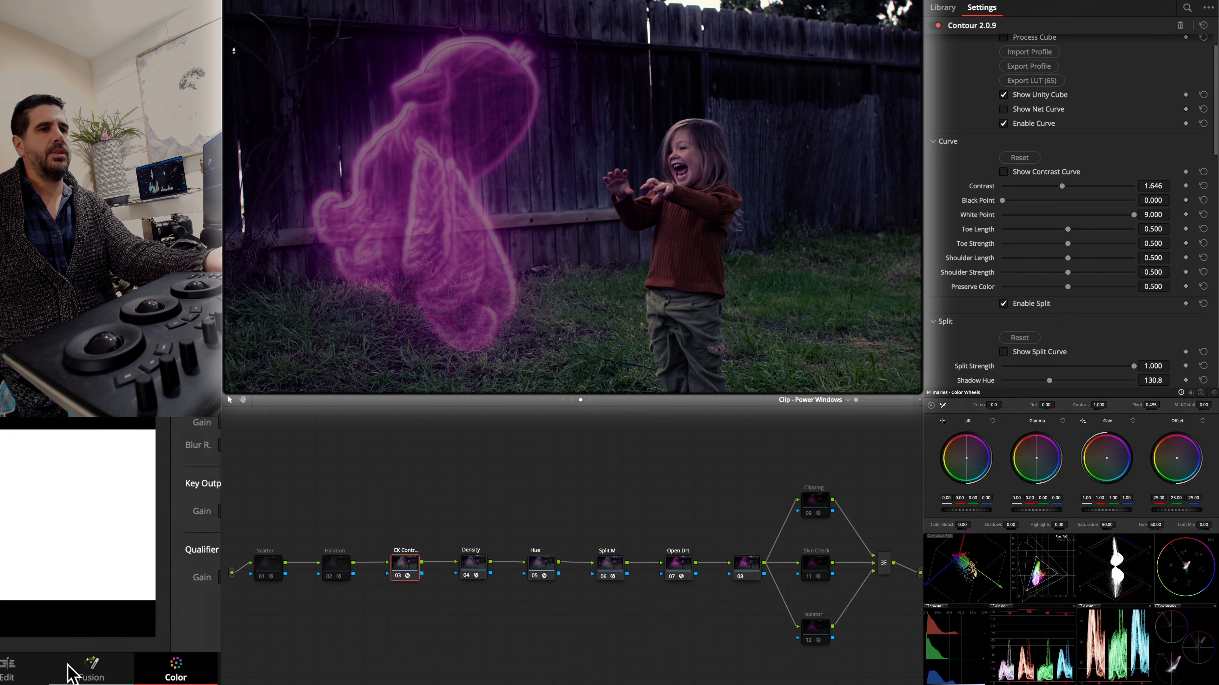
click(54, 669)
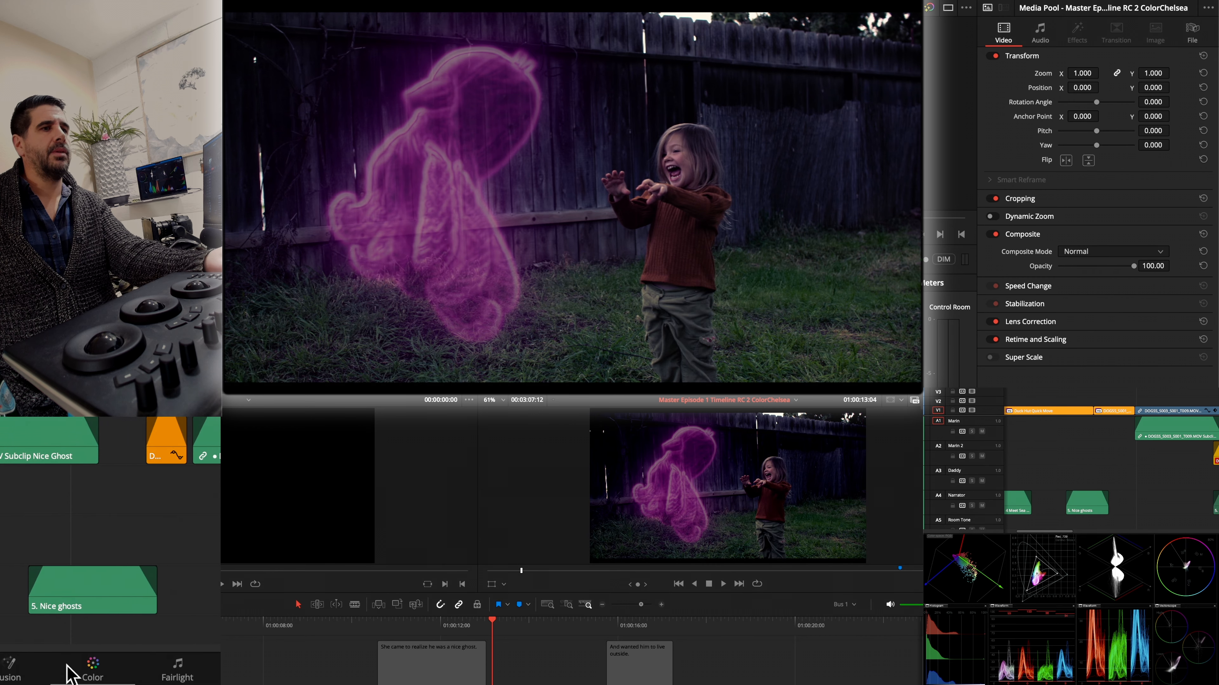
click(72, 672)
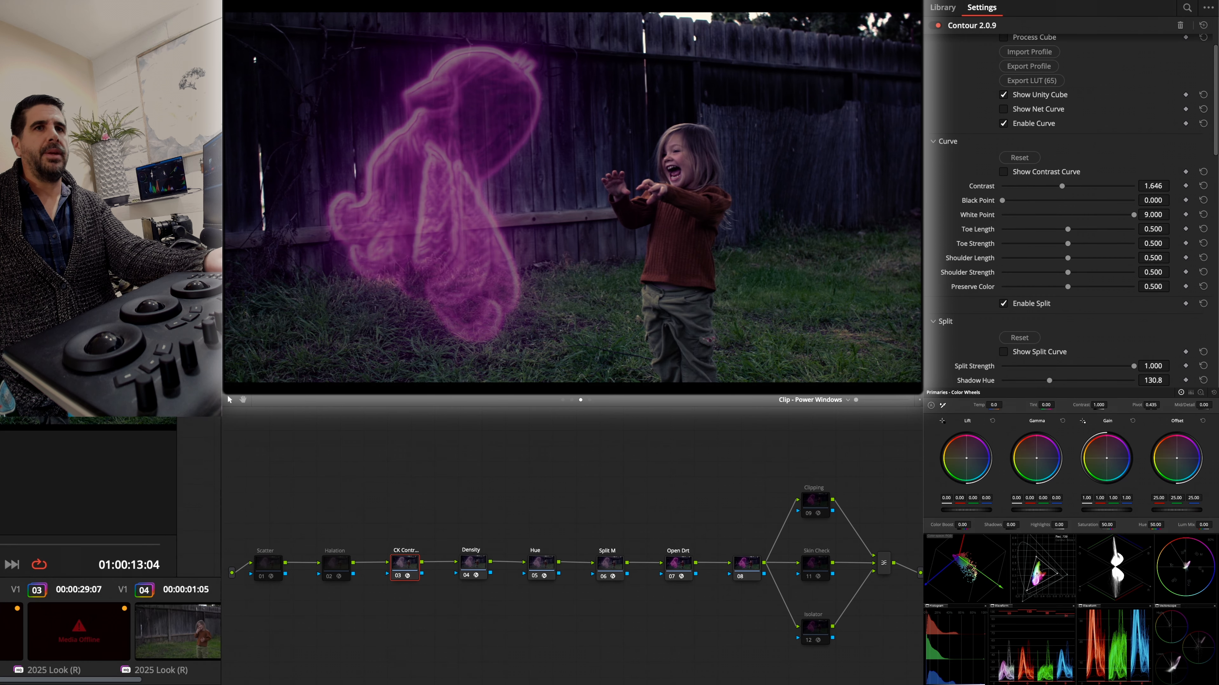
- Scrub through the fence ghost clip to check the look at different moments of the ghost's movement
mouse_move(0, 546)
mouse_down()
mouse_move(68, 545)
mouse_move(0, 546)
mouse_move(15, 538)
mouse_up()
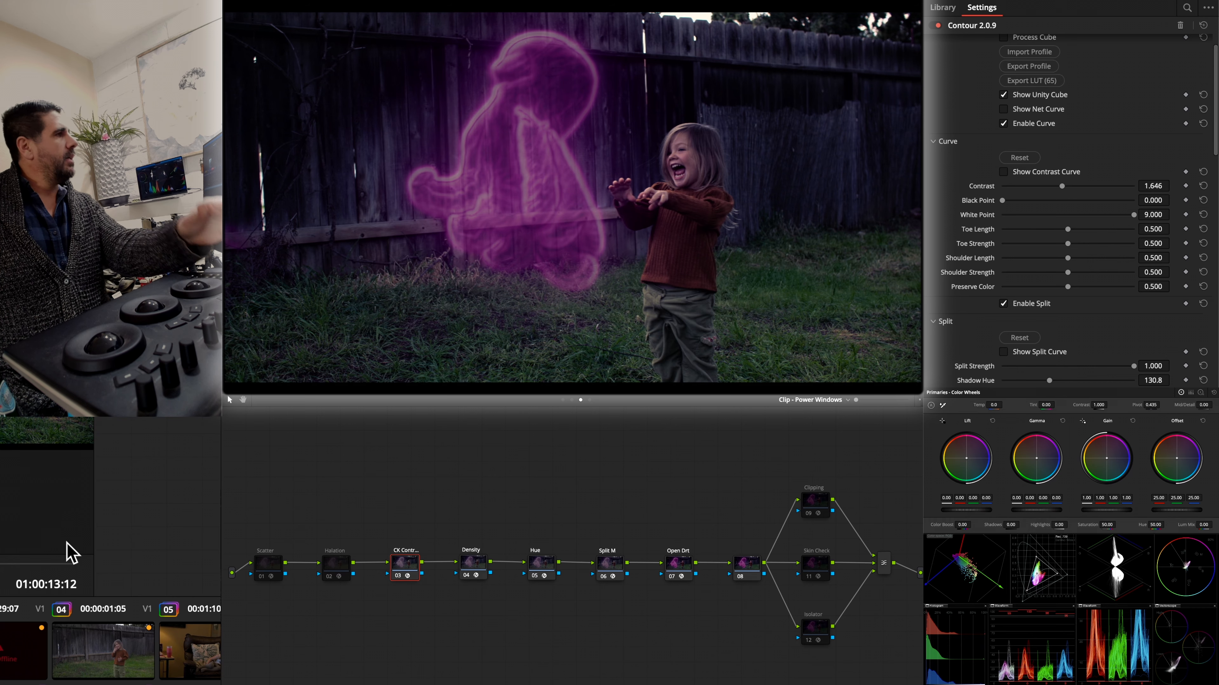
mouse_move(15, 546)
mouse_down()
mouse_move(0, 548)
mouse_move(2, 533)
mouse_move(12, 543)
mouse_up()
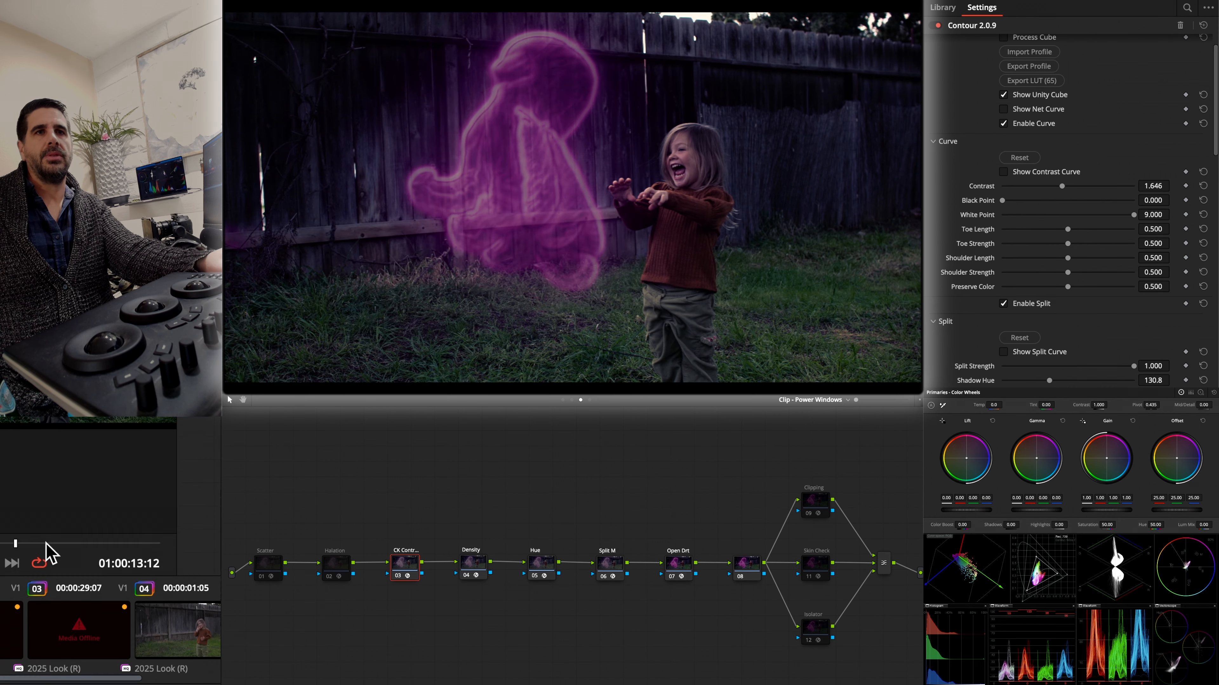
drag(47, 544, 2, 542)
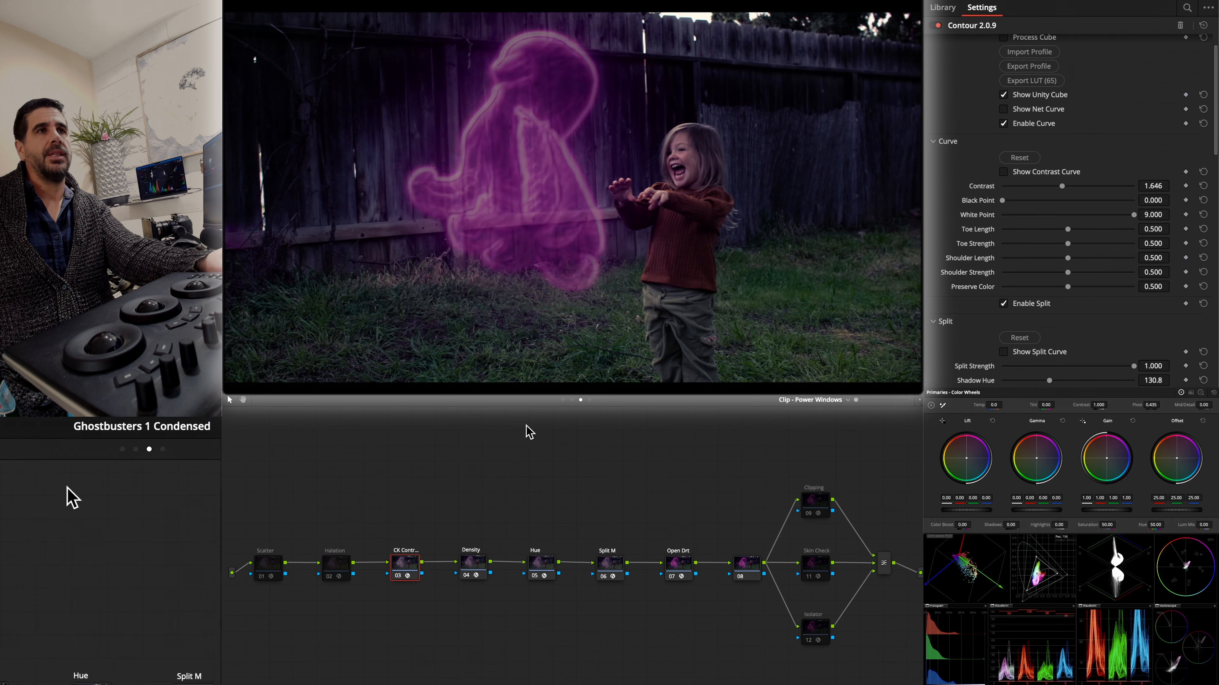
- Compare the ghost clip with and without the EXP/Cont node in the Exposure Balance node tree by repeatedly toggling that node
click(571, 400)
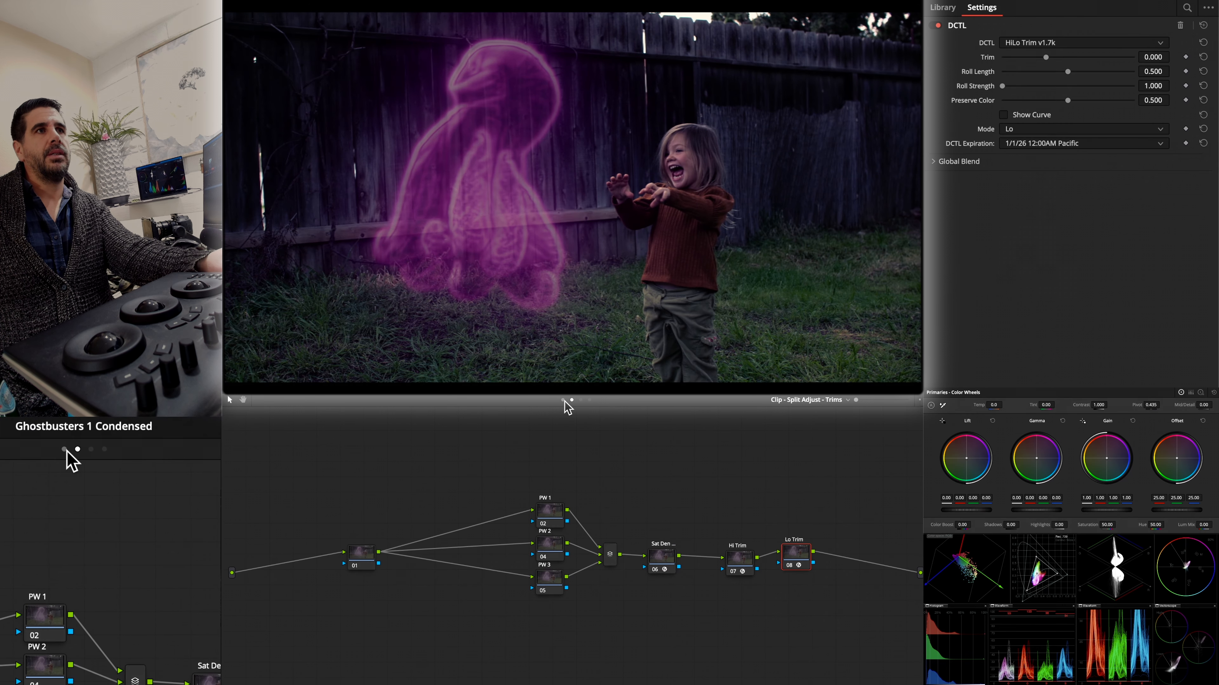
click(562, 400)
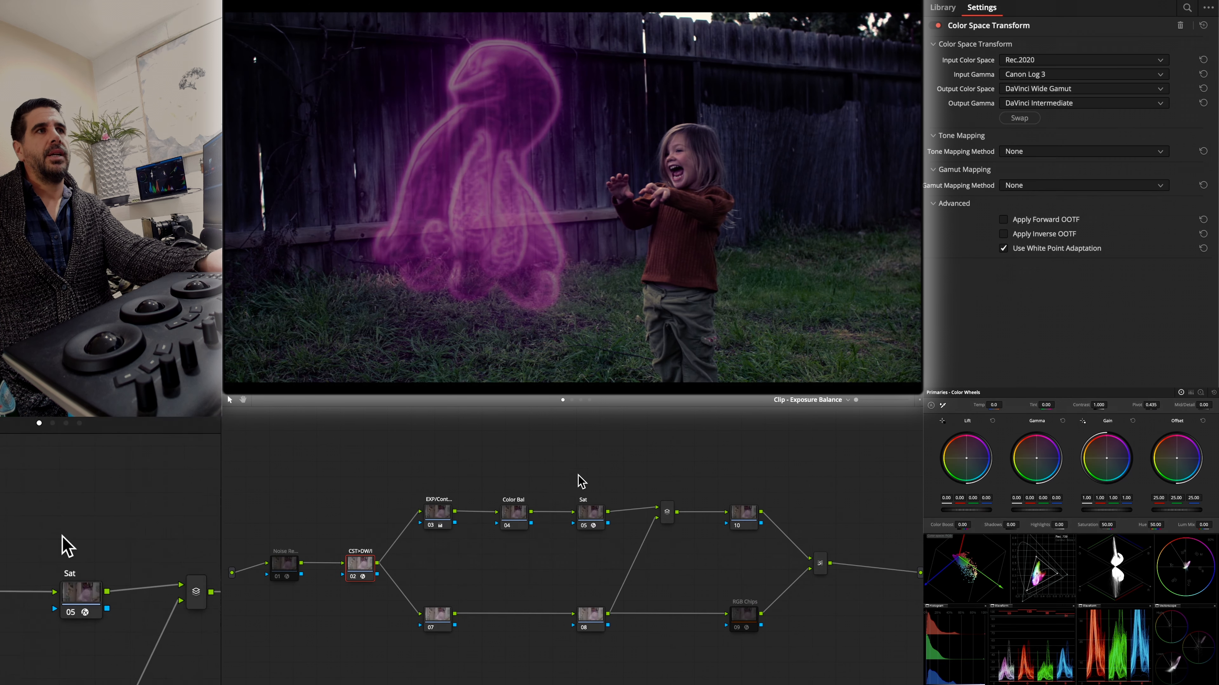
click(439, 518)
key(ctrl+d)
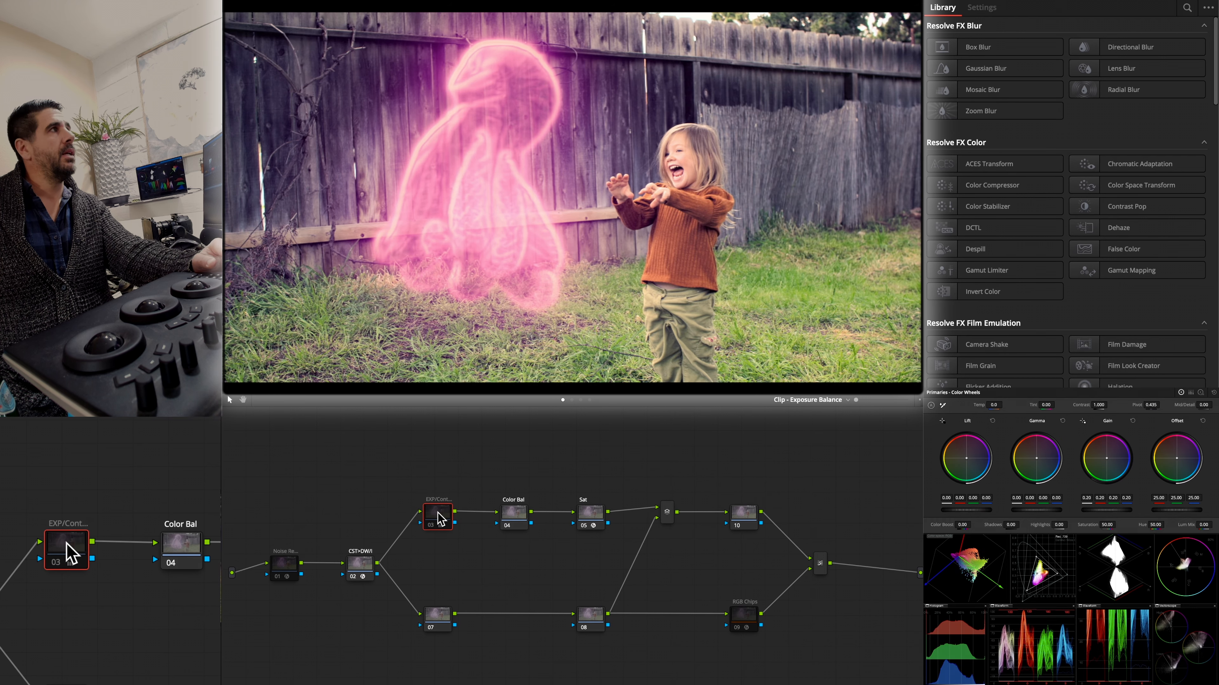
key(ctrl+d)
key(ctrl+d)
key(ctrl+d)
key(ctrl+d)
key(ctrl+d)
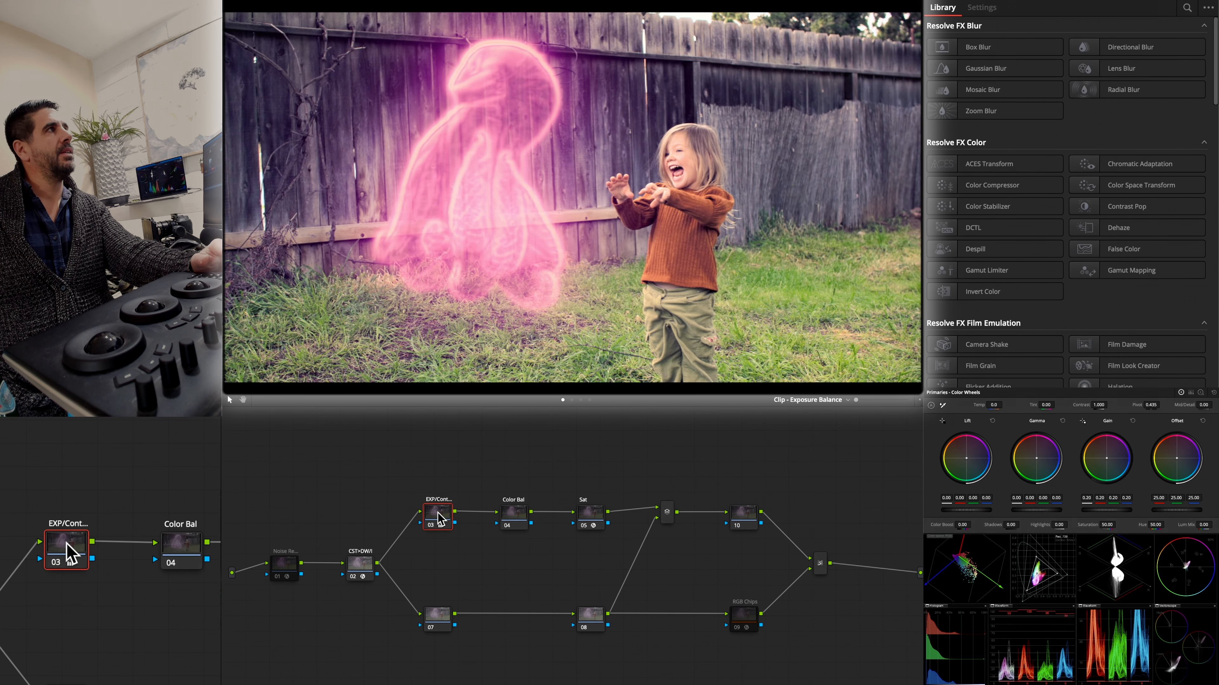
key(ctrl+d)
key(ctrl+d)
key(ctrl+d)
key(ctrl+d)
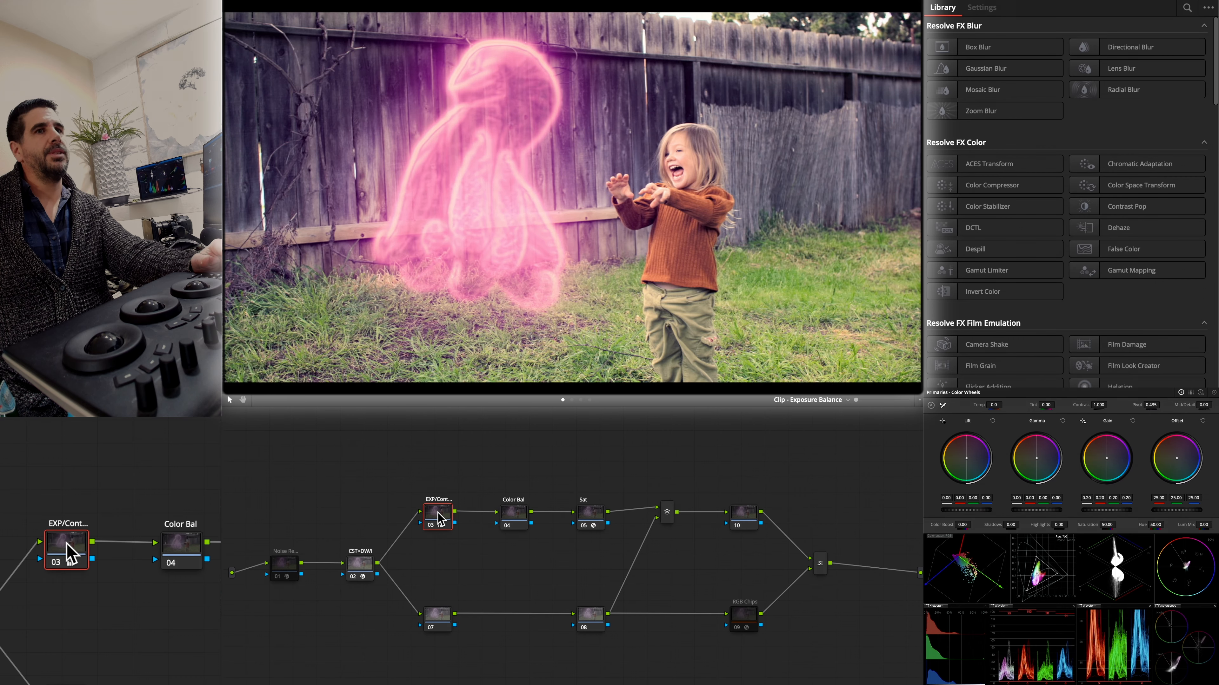
key(ctrl+d)
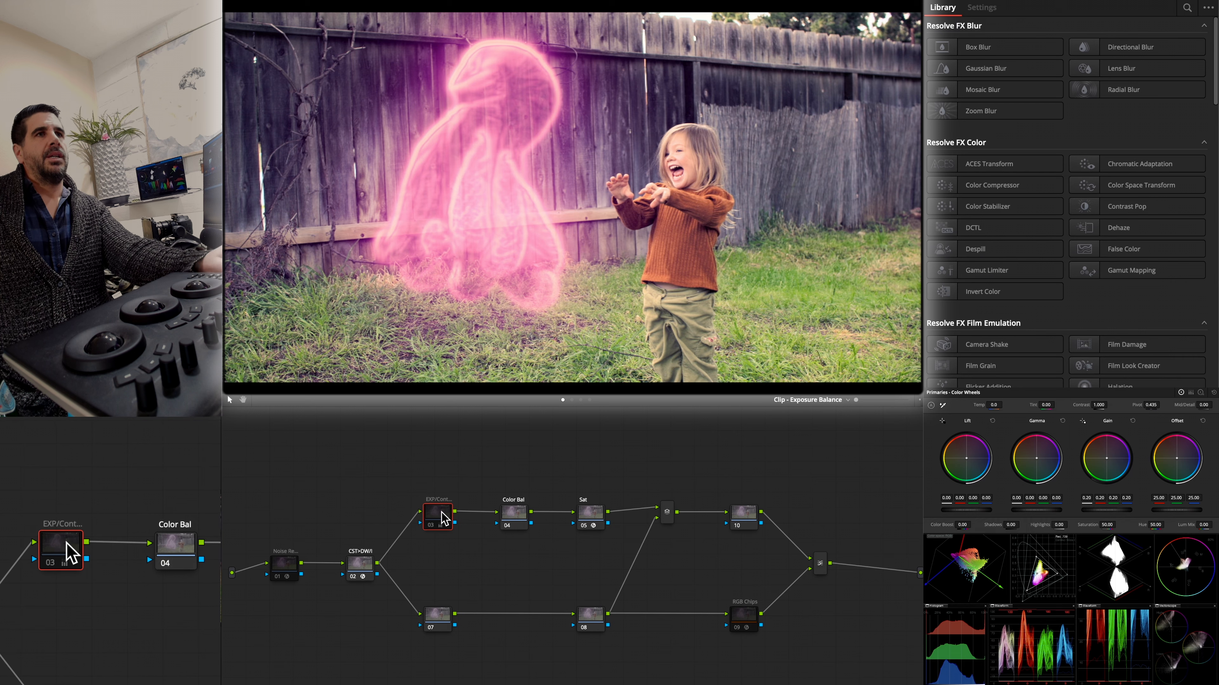
- Apply the fence ghost clip's grade, with EXP/Cont disabled, to all selected clips, replacing their existing grades
click(76, 548)
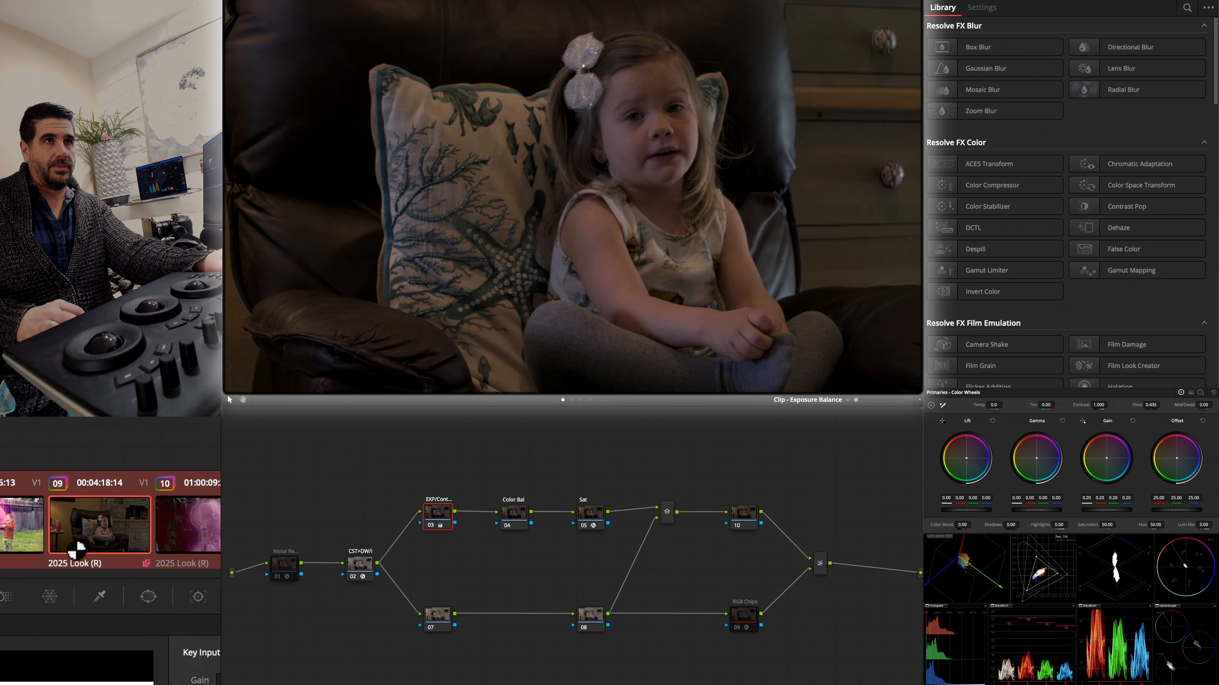
right_click(77, 549)
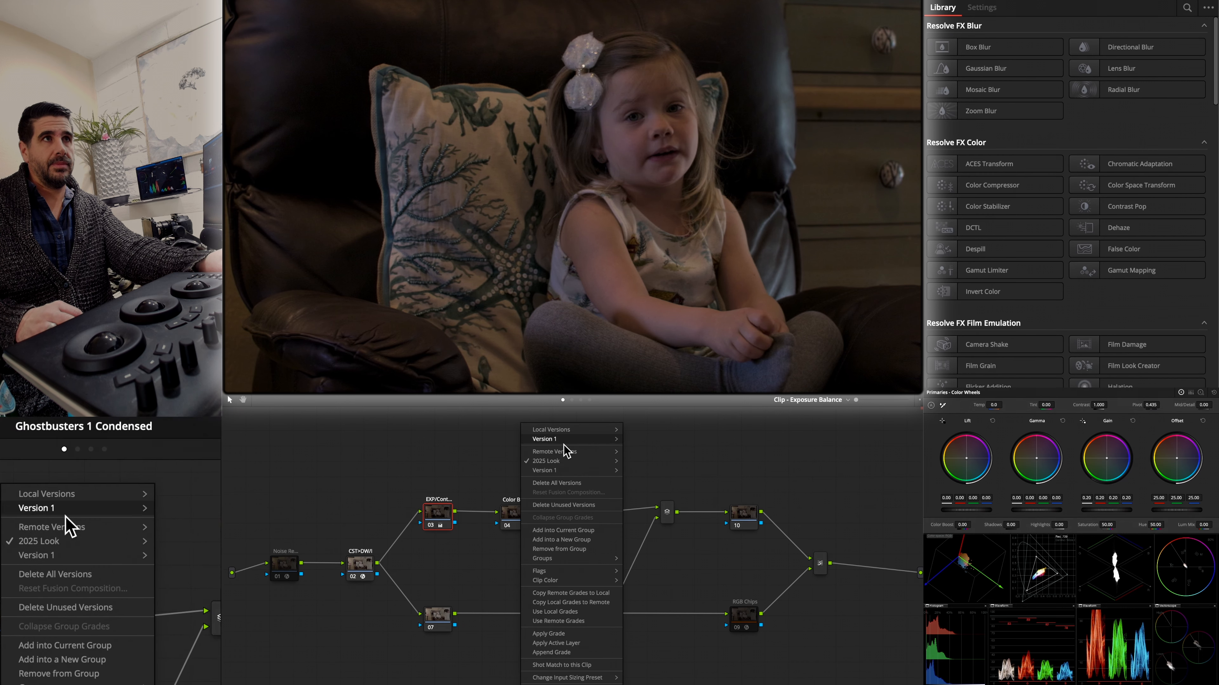
click(552, 633)
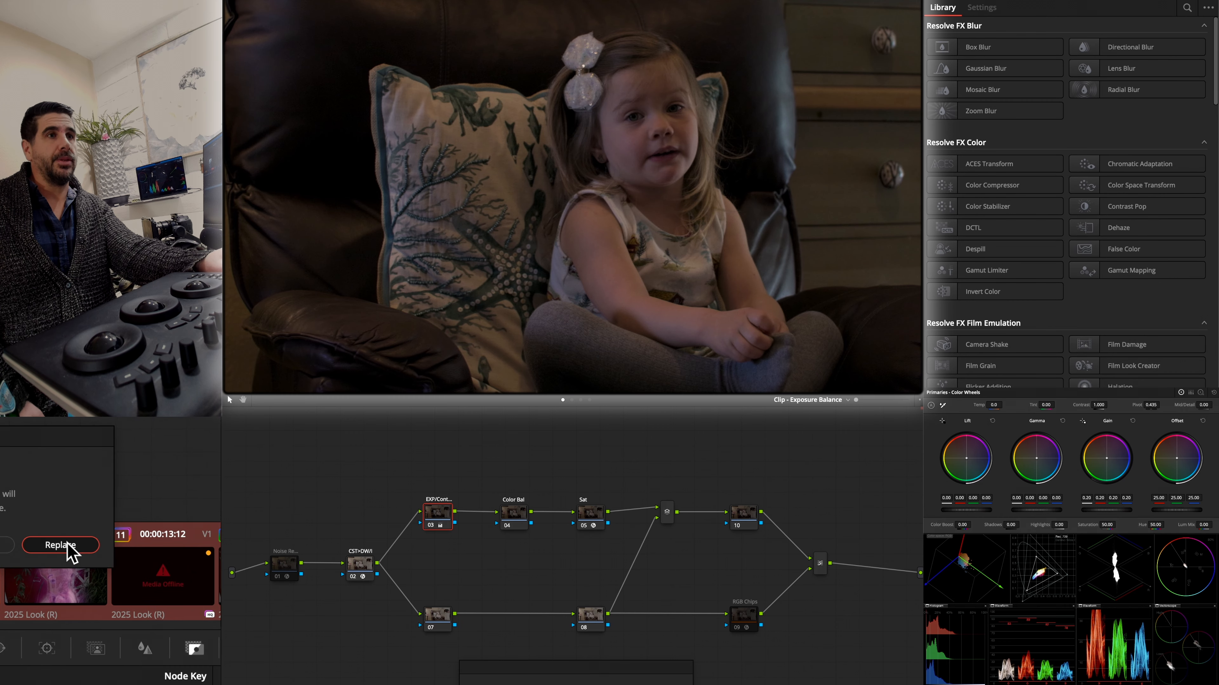
click(578, 684)
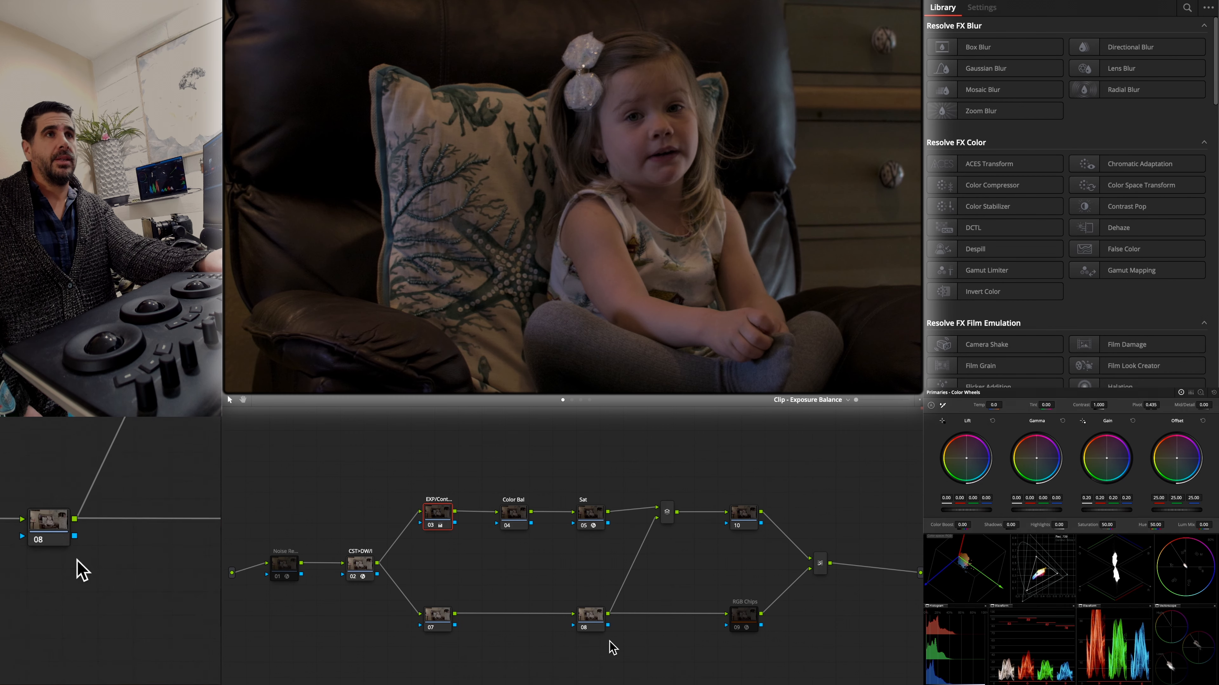
click(68, 545)
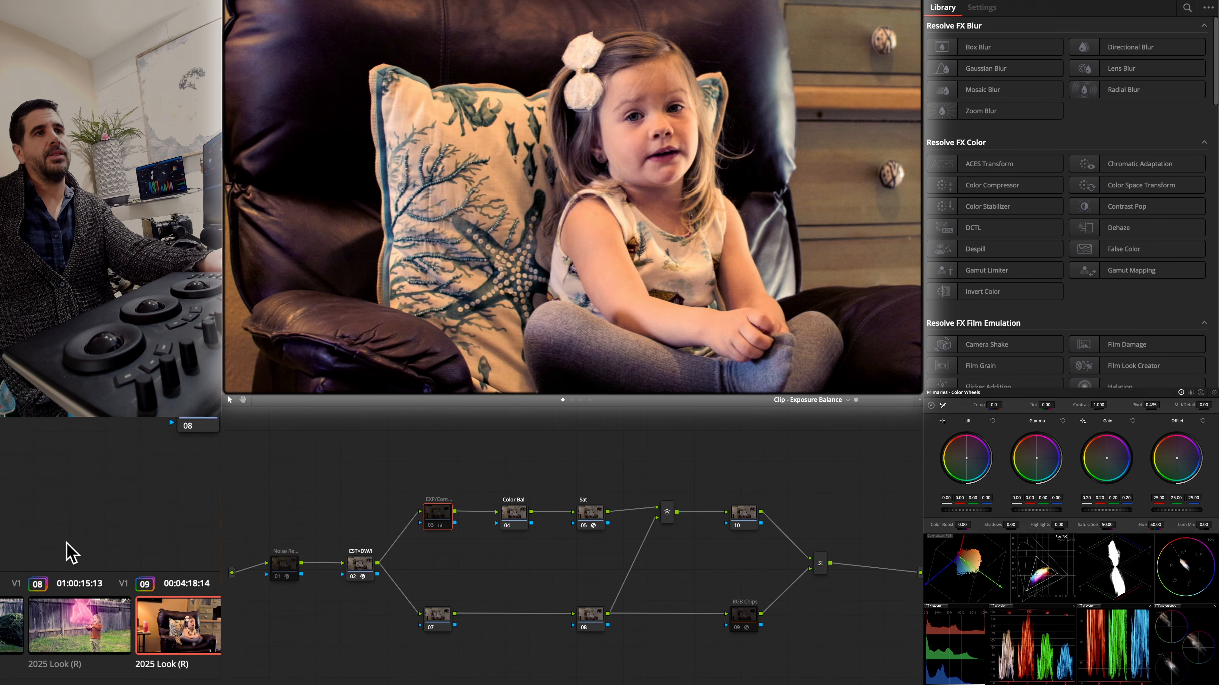
- Return to the fence ghost clip, compare it with EXP/Cont on and off, and reset that node's primaries with the node enabled
click(67, 544)
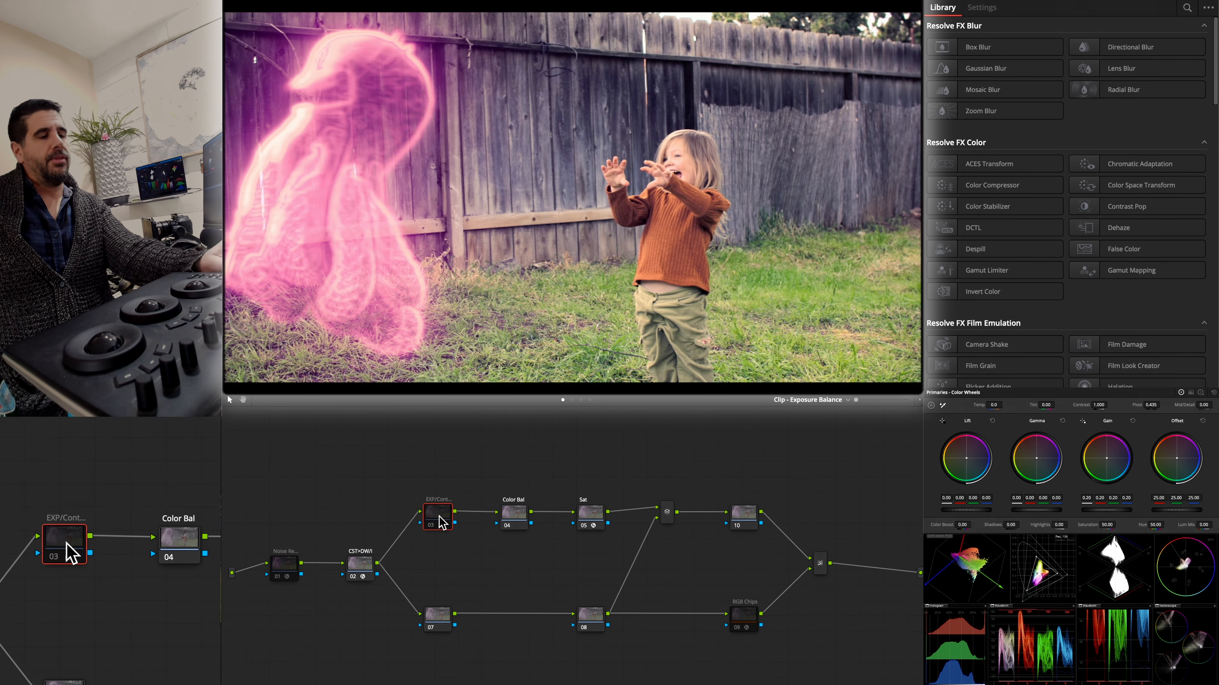
key(super+d)
key(super+d)
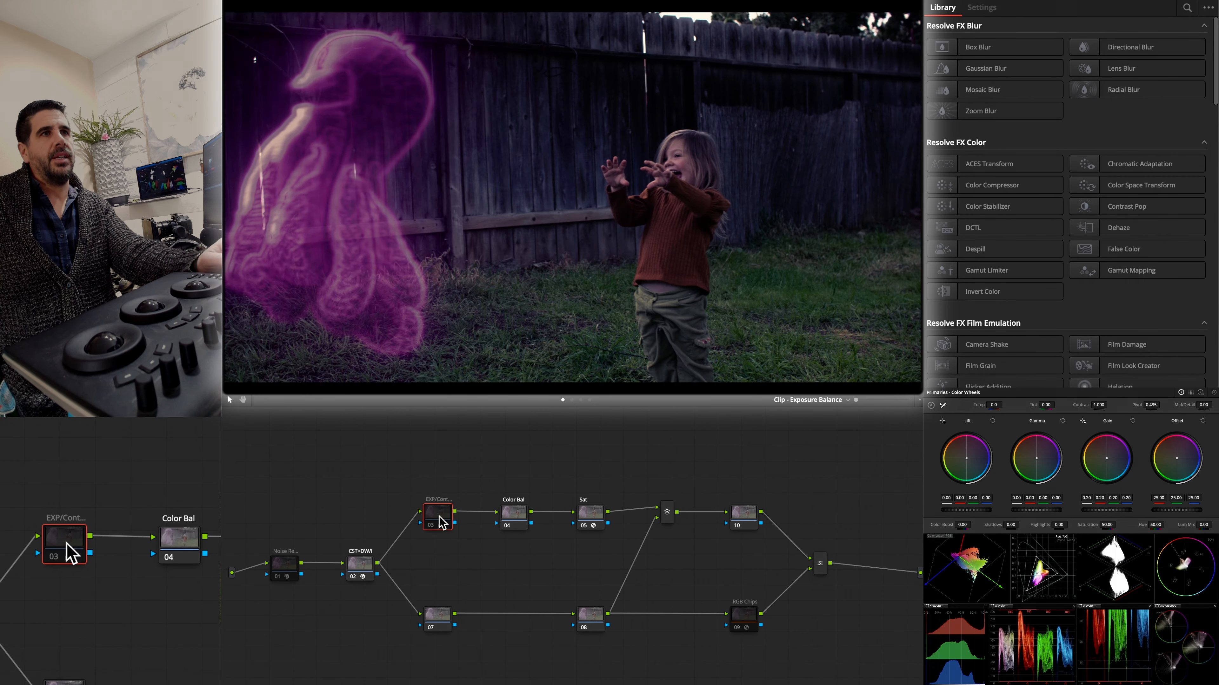
key(super+d)
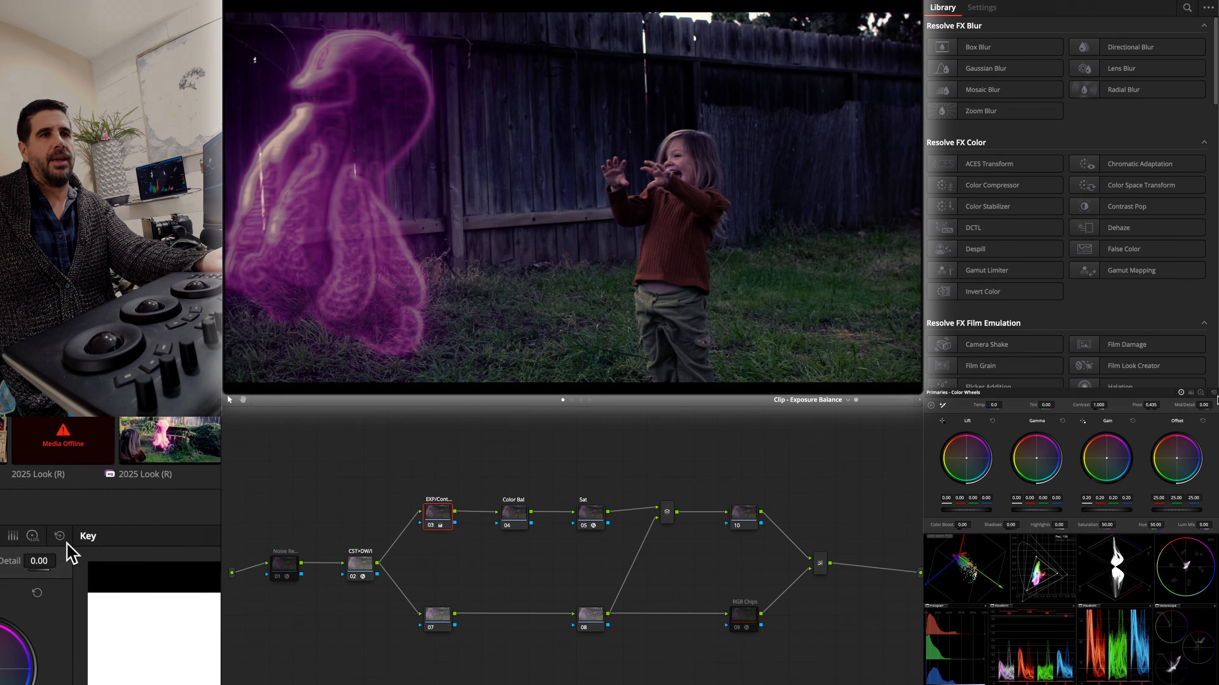
click(1213, 394)
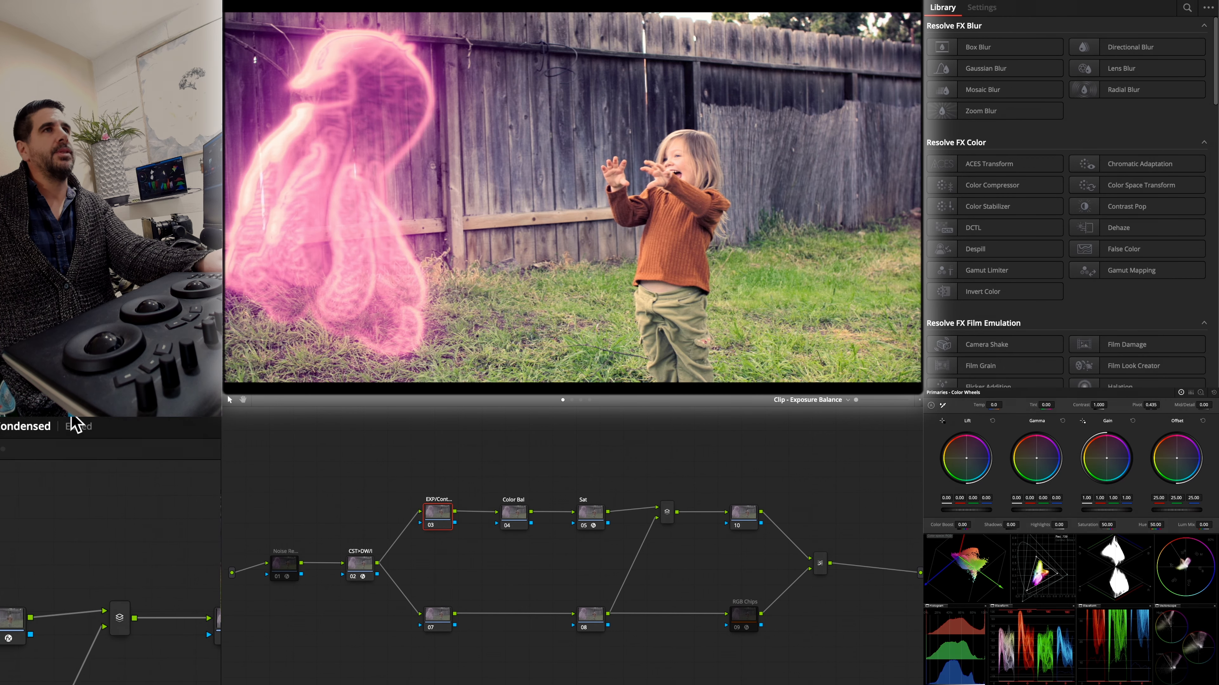
- In the Power Windows tree, enable Contour's saturation section on the CK Contr... node and raise Master Sat Strength to about 0.75
click(580, 401)
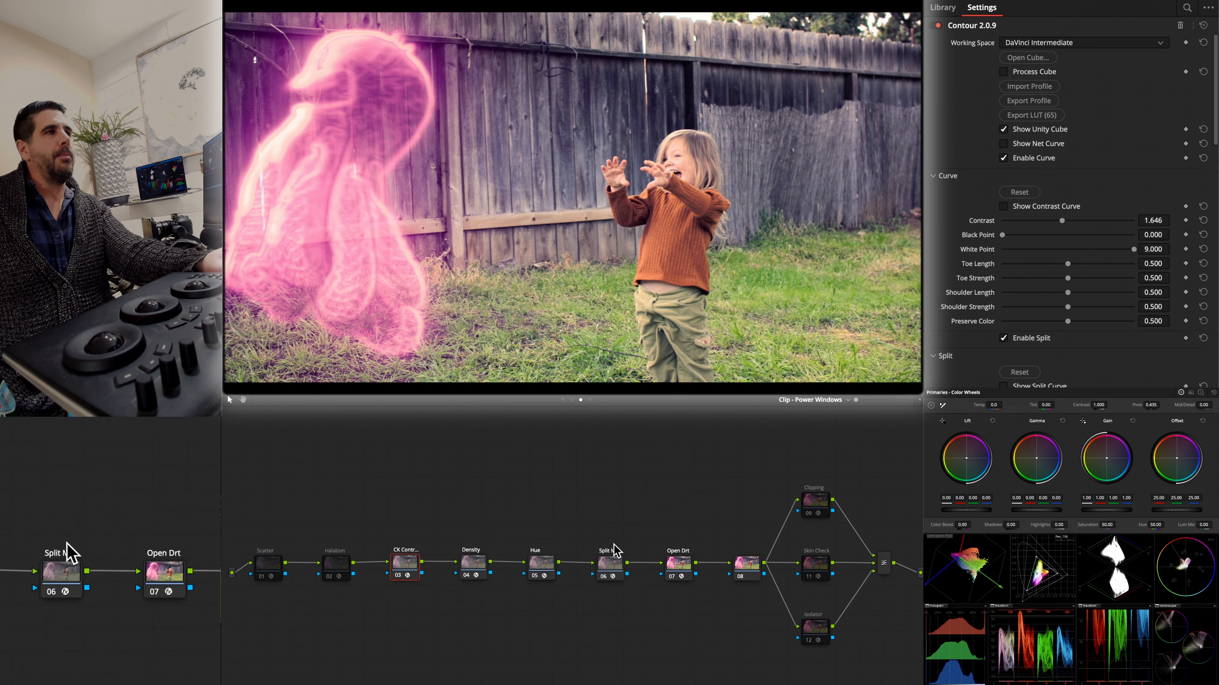
scroll(969, 217, down, 10)
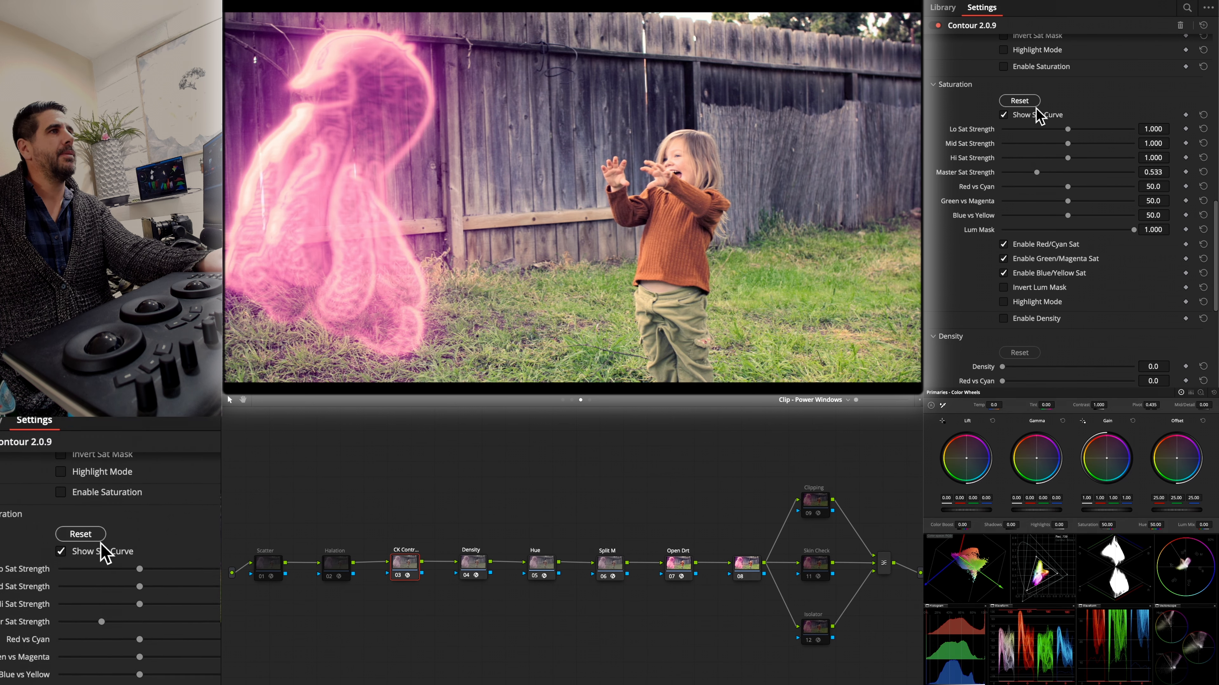
click(1037, 66)
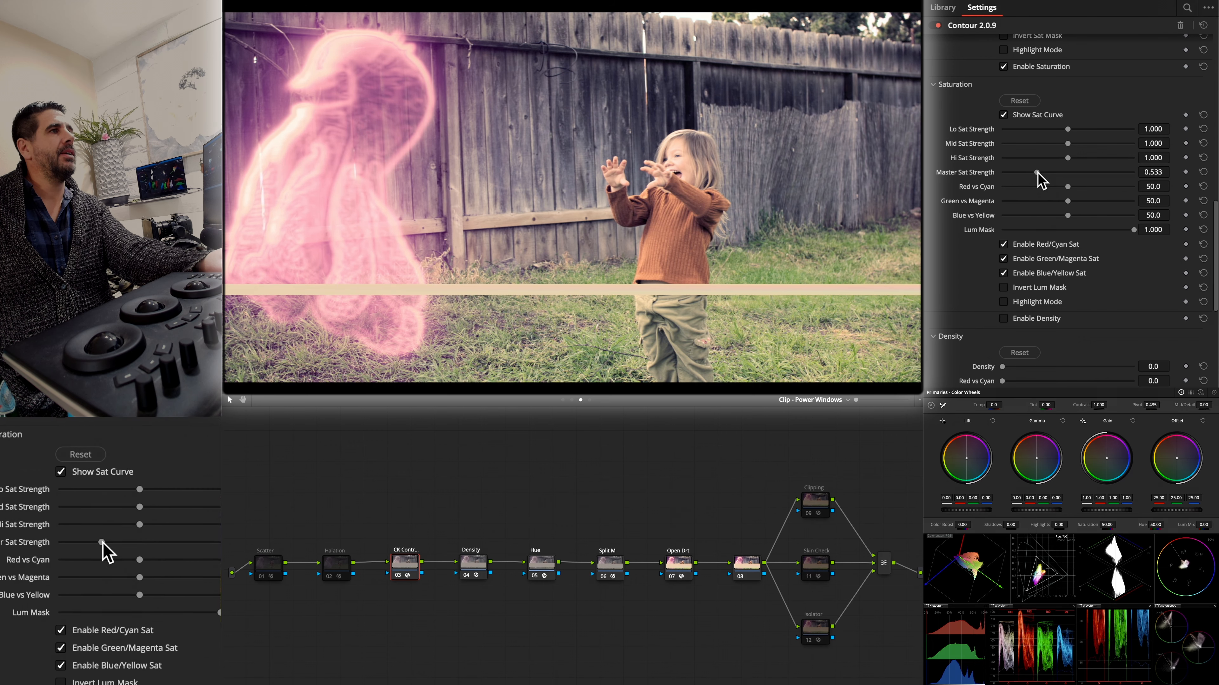
drag(1041, 174, 1052, 169)
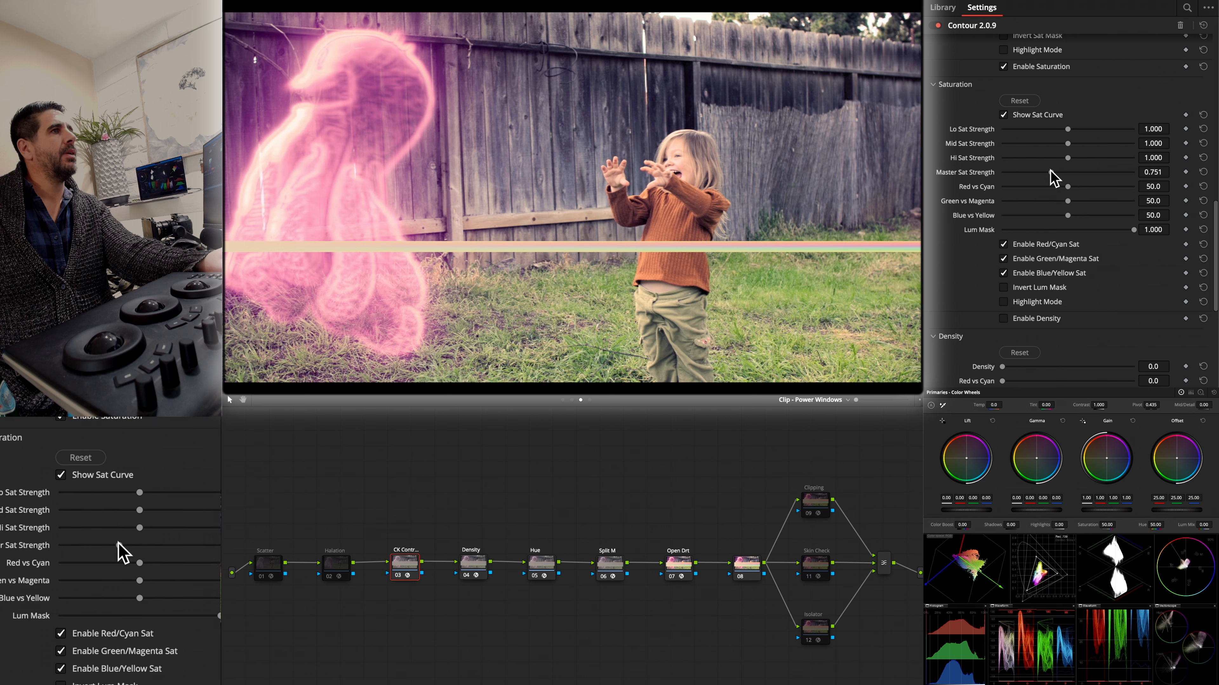
- Set Contour's Lo Sat Strength to 0.000, Hi Sat Strength to 0.402, Master Sat Strength to 0.786 and Lum Mask to 0.812, and hide the curve
drag(1054, 169, 1003, 158)
drag(1067, 129, 1001, 130)
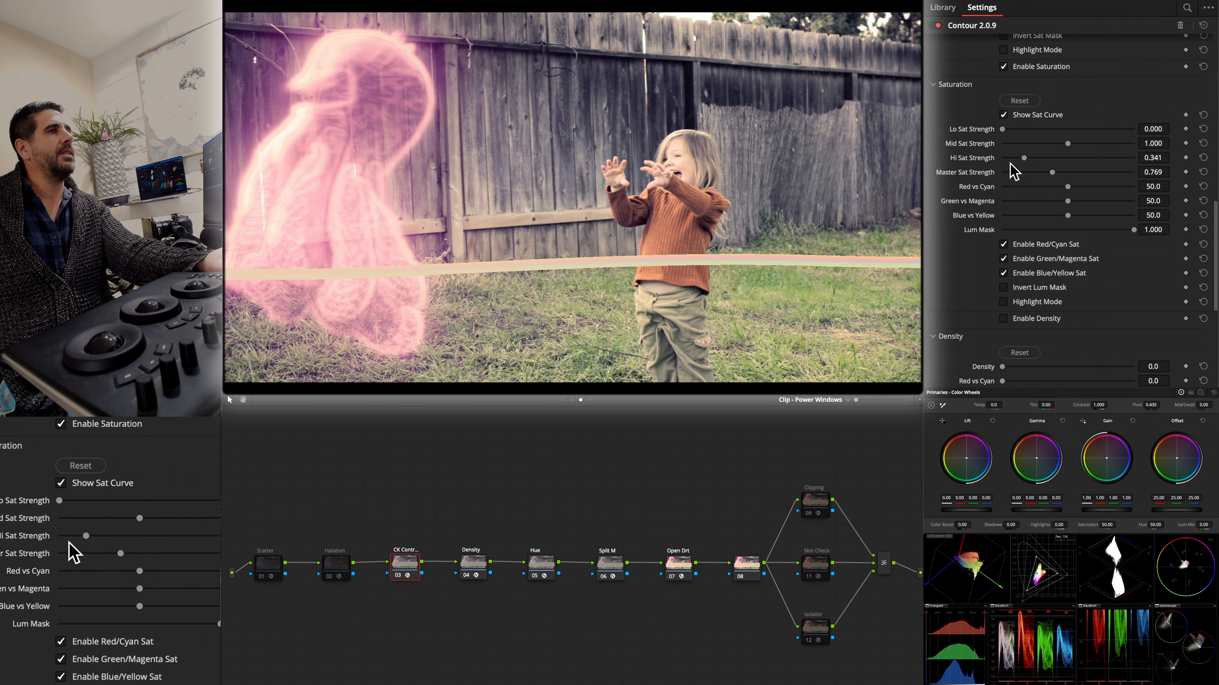
mouse_move(1044, 157)
mouse_down()
mouse_move(1016, 163)
mouse_move(1028, 164)
mouse_up()
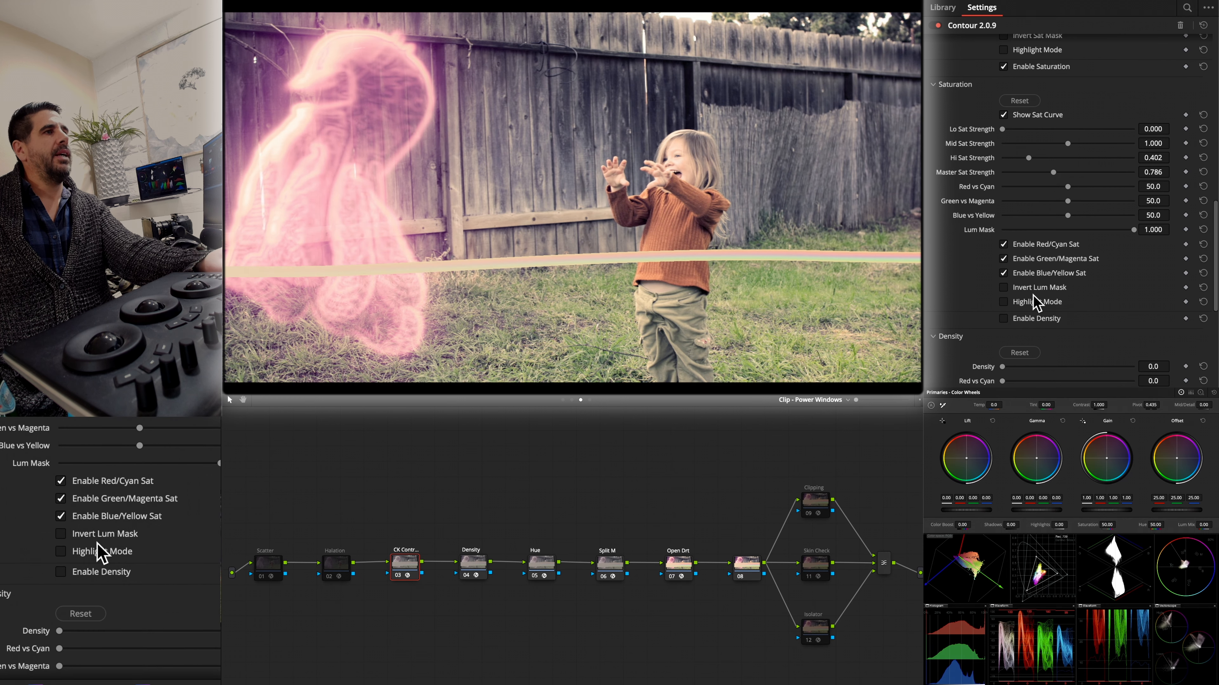
drag(1133, 229, 1109, 230)
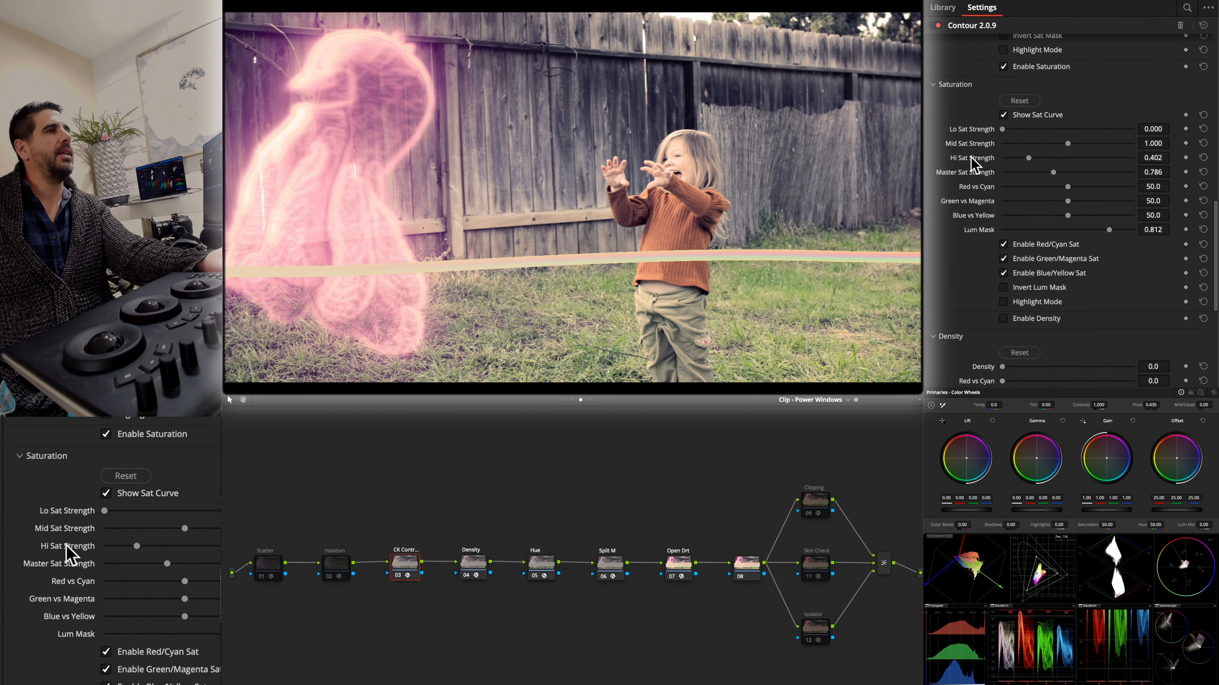
click(1003, 115)
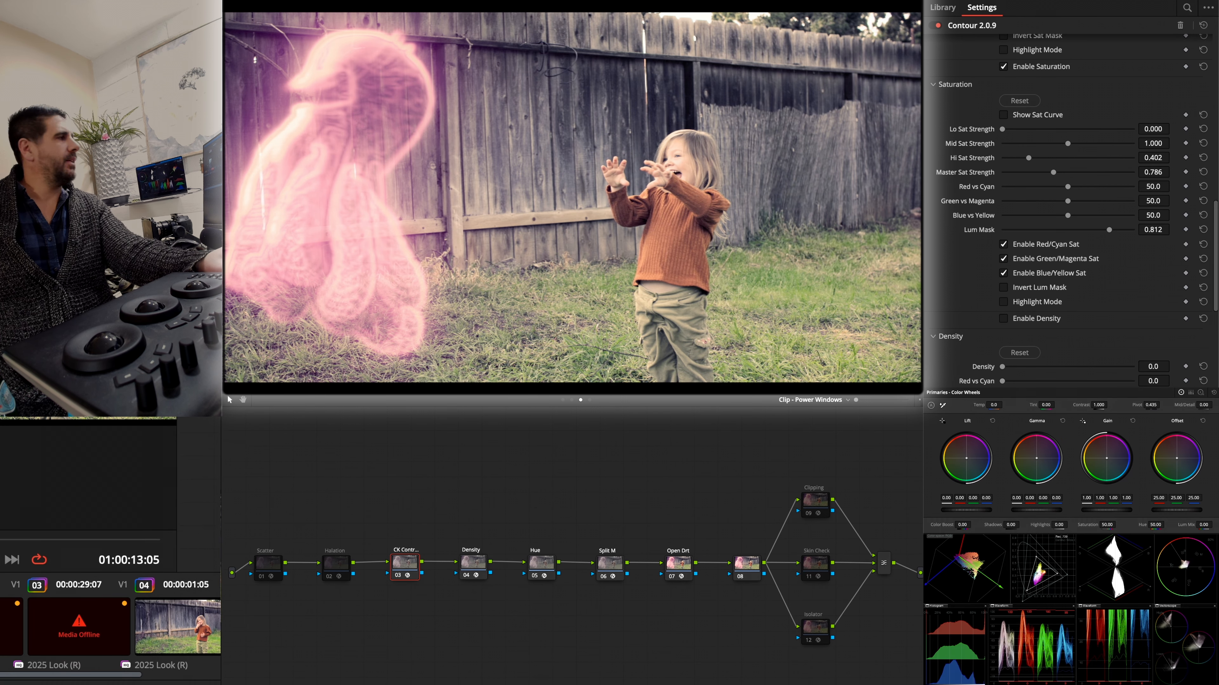
key(space)
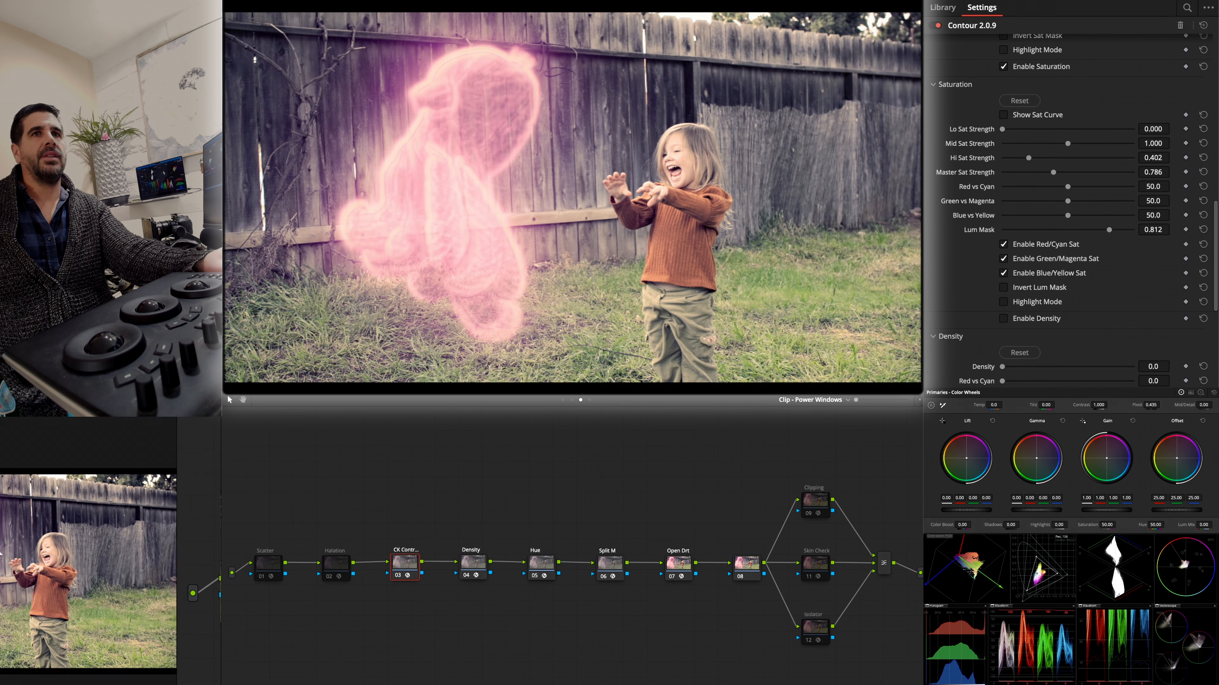
- Review the node layers and inspect the DCTL settings of the Hue and Density nodes in the Power Windows tree
click(561, 400)
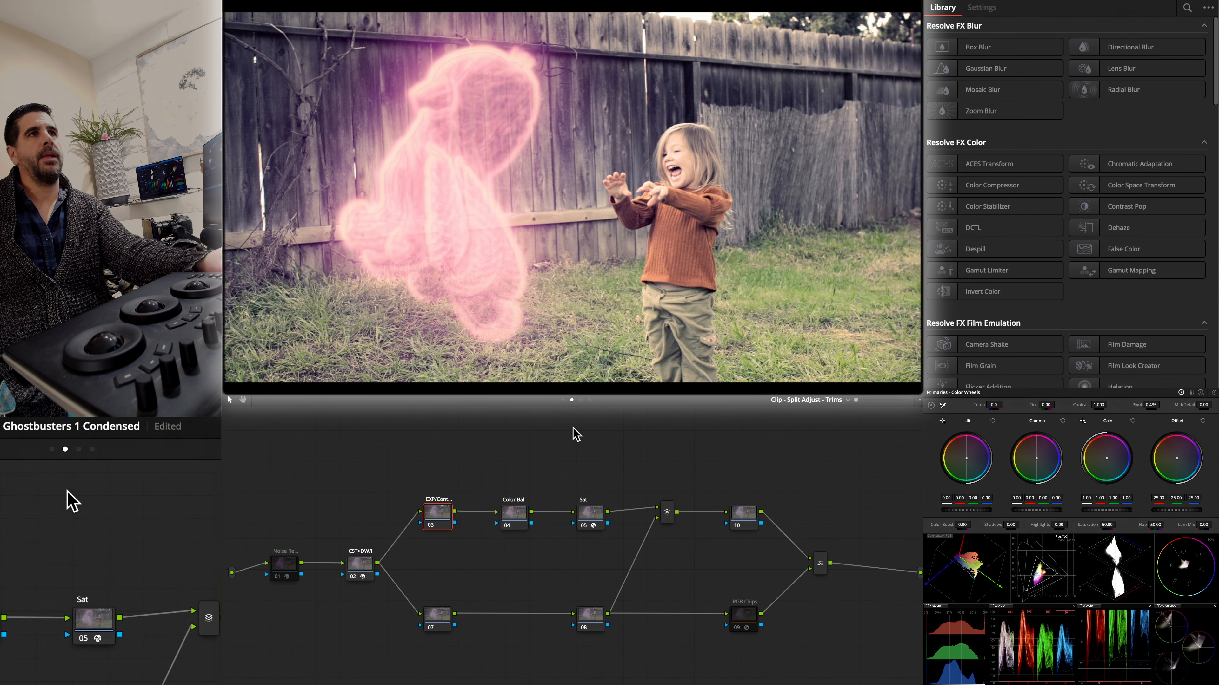
click(572, 400)
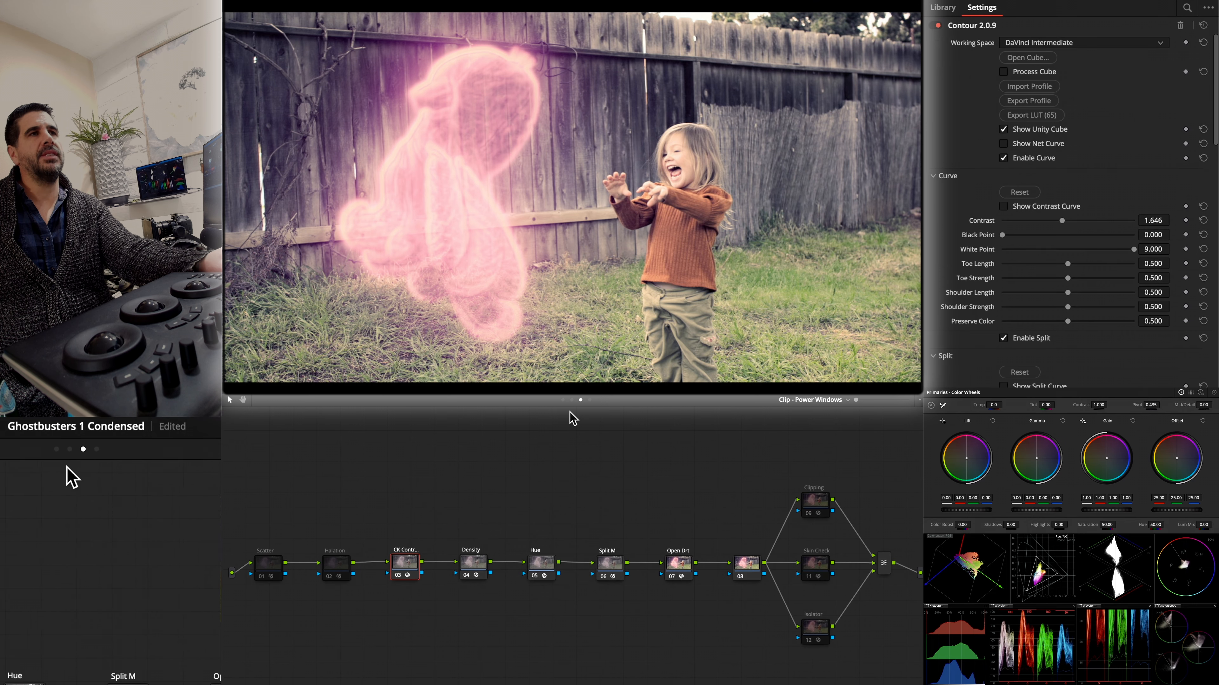
click(541, 569)
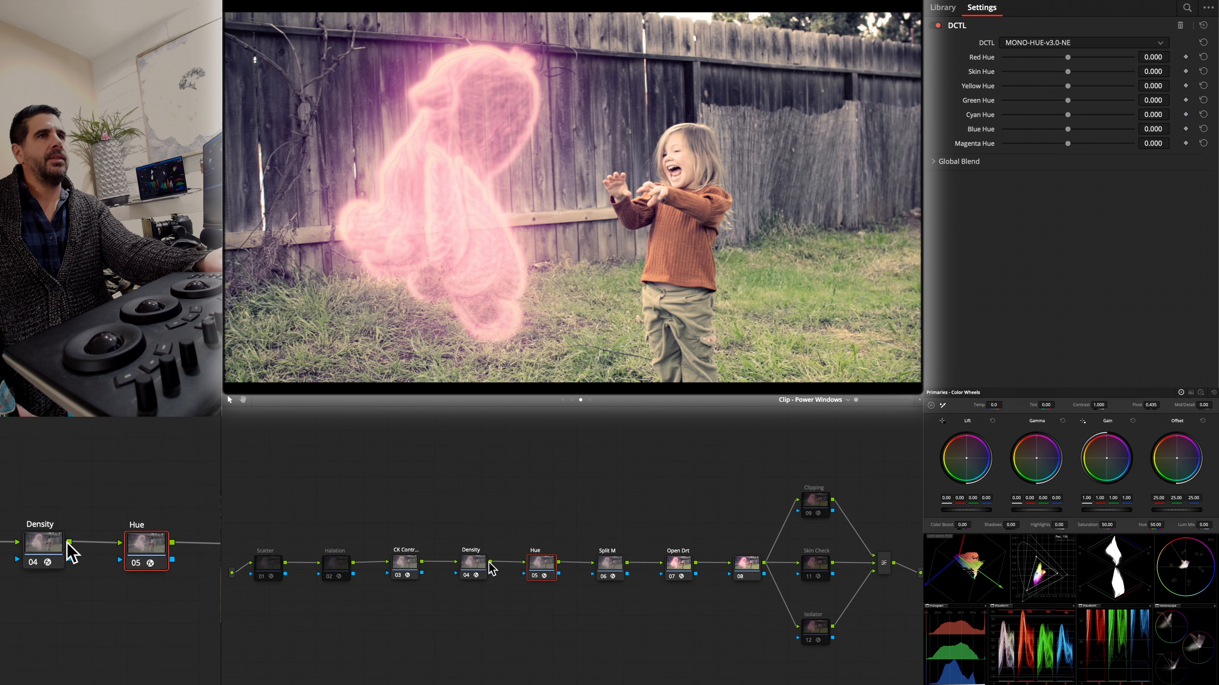
click(474, 573)
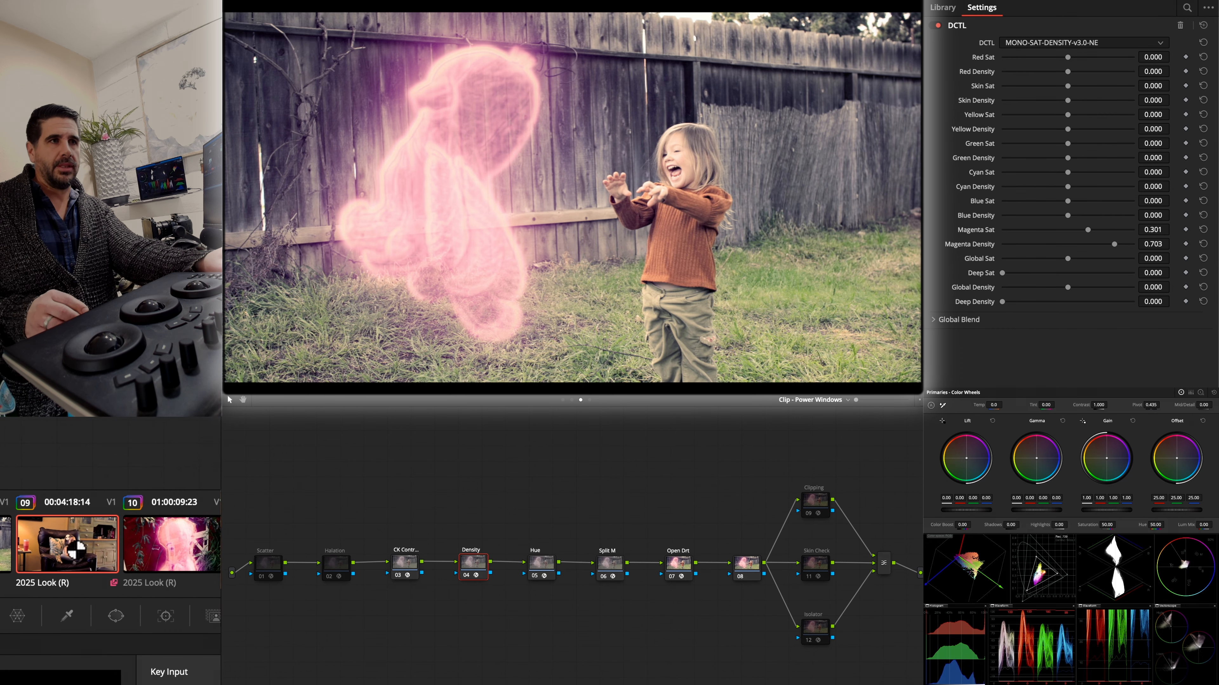
- Apply the active Power Windows layer from the fence ghost clip to all clips, replacing their grades, and return to the ghost clip
click(72, 557)
key(super+a)
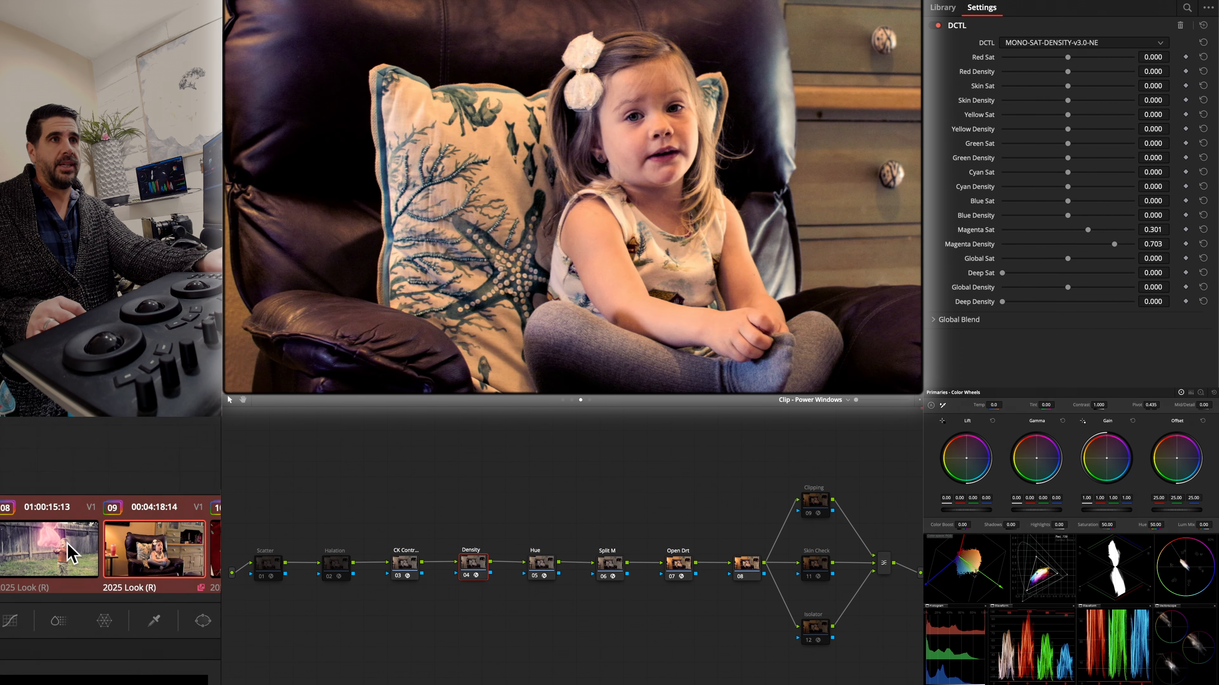
right_click(67, 545)
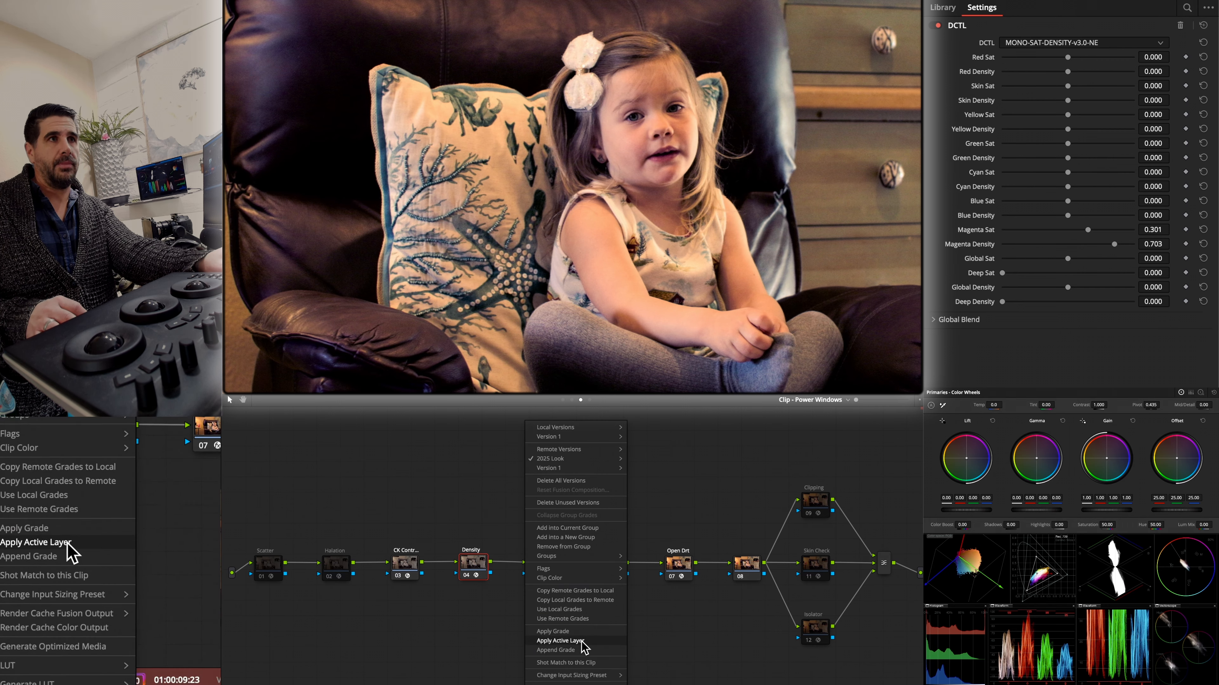
click(580, 642)
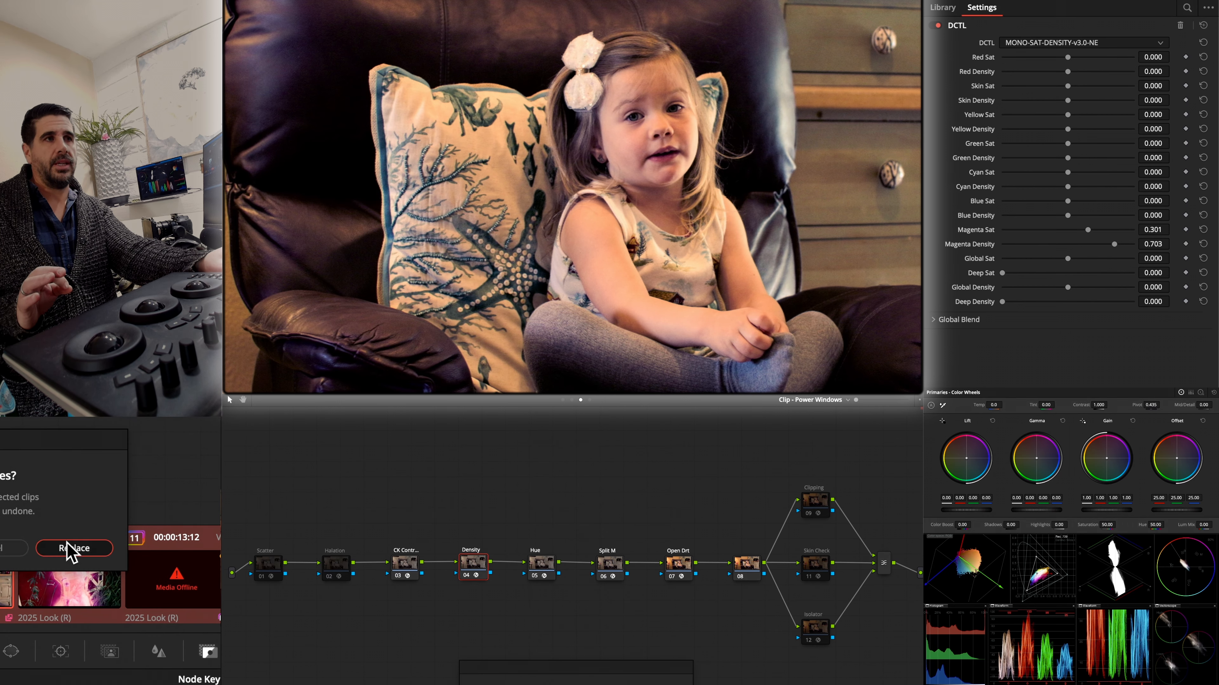
click(136, 596)
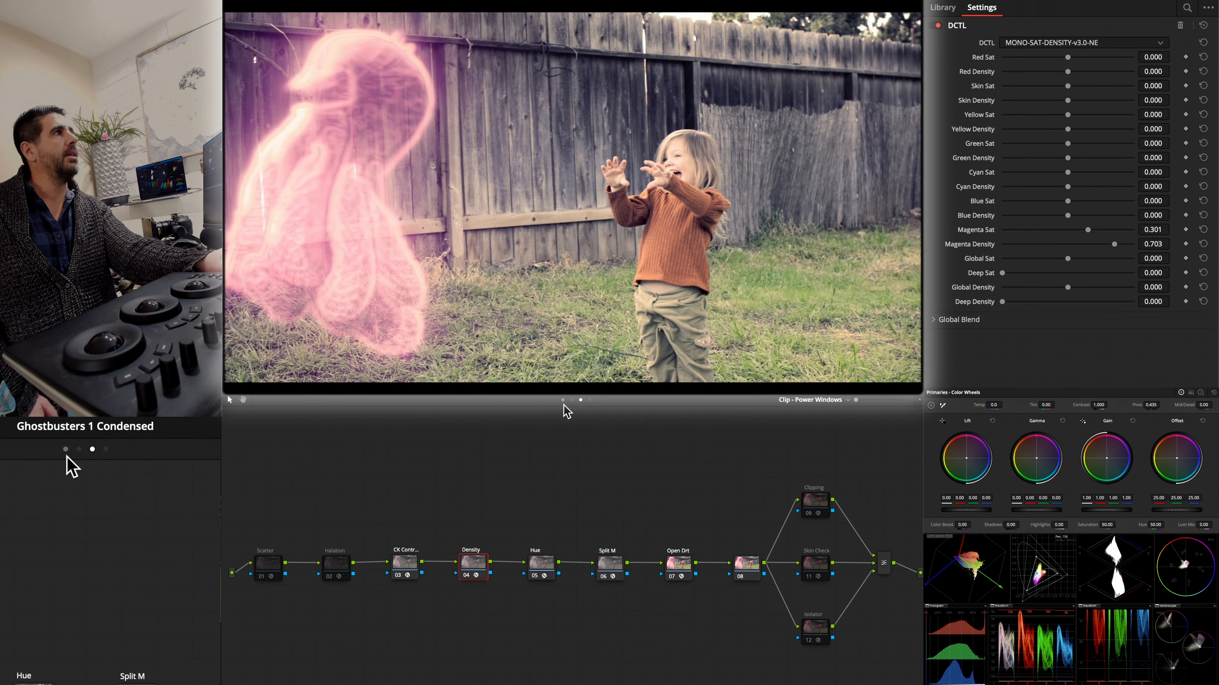
- Set EXP/Cont's Lift to 0.01, Gamma to -0.03 and Gain to 0.59 in the Exposure Balance tree, and briefly preview the RGB Chips node
click(563, 402)
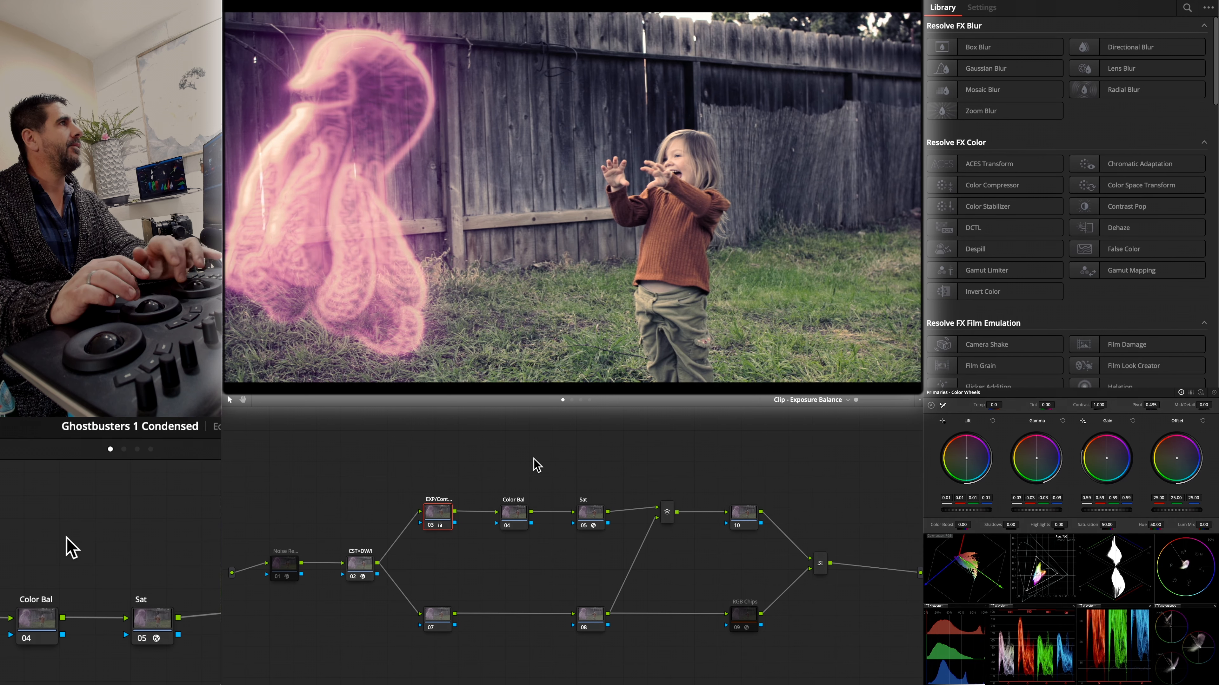
click(748, 624)
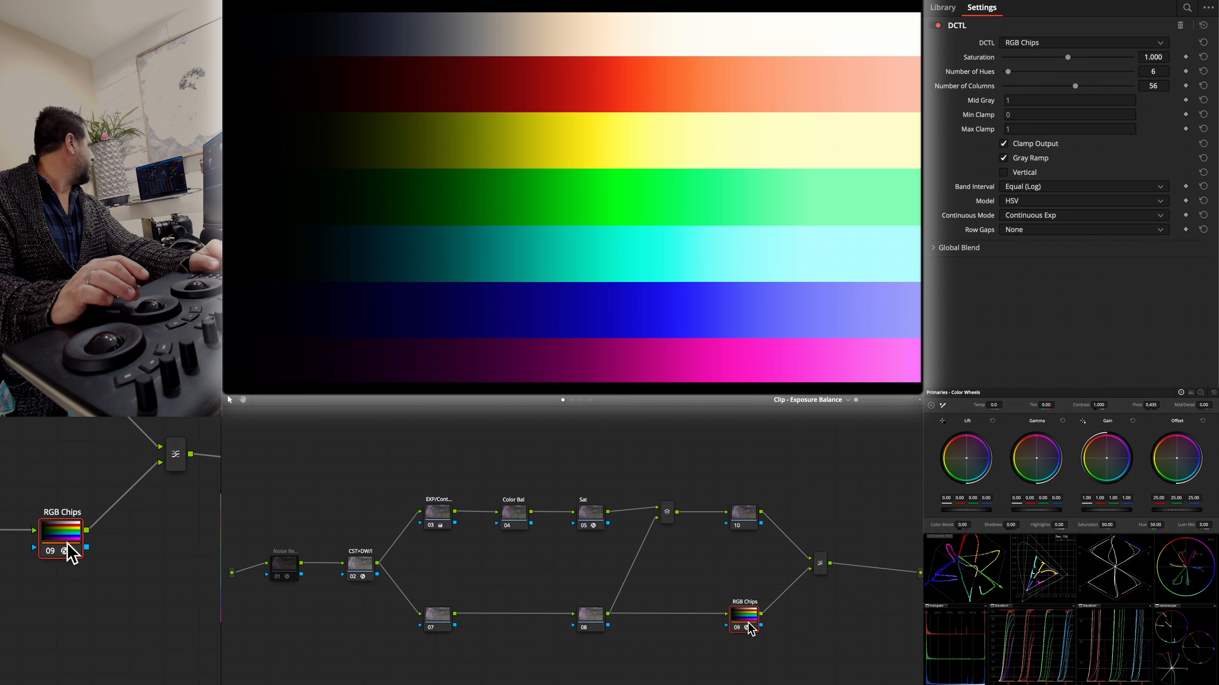
key(super+d)
key(super+d)
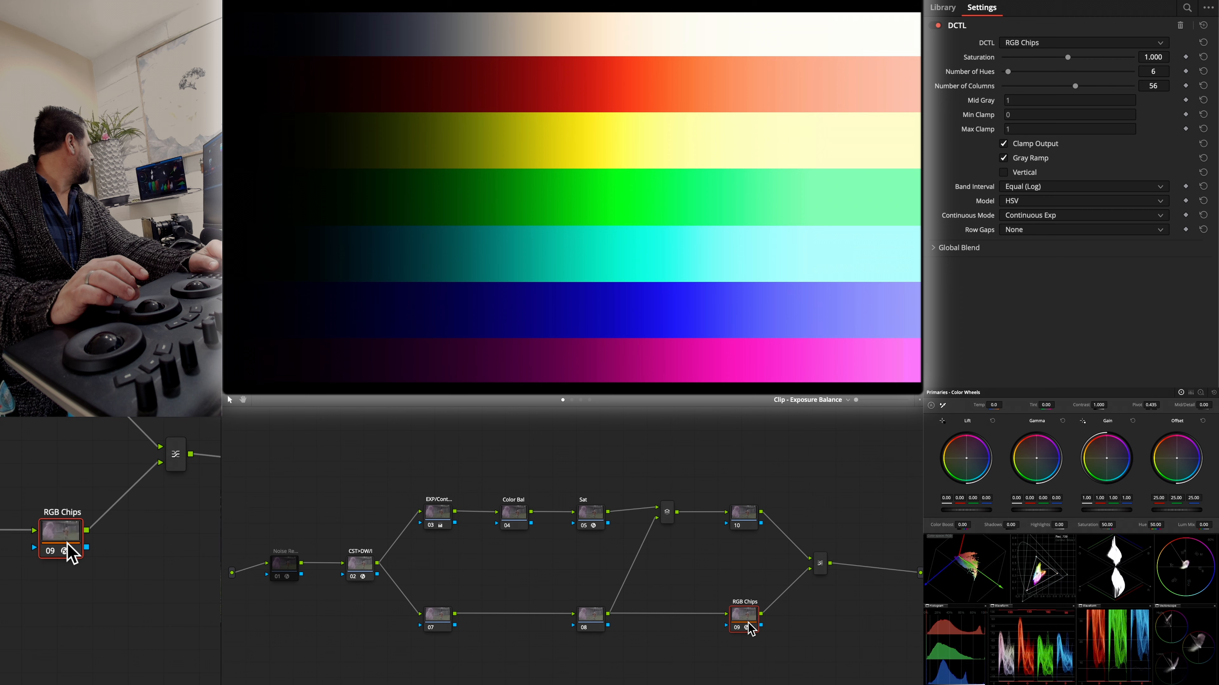
key(super+d)
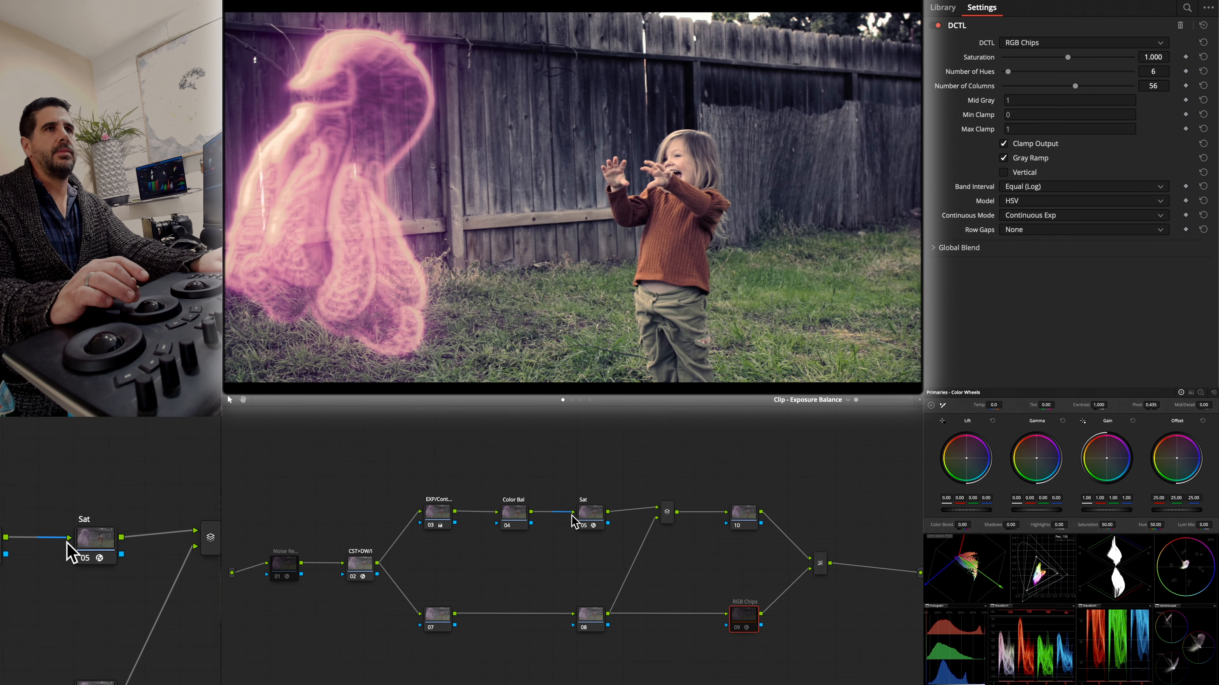
- Check skin tones with the Skin Check node, and adjust the Color Bal node's Gain to red 1.10, green 0.90 and blue 0.85
click(513, 511)
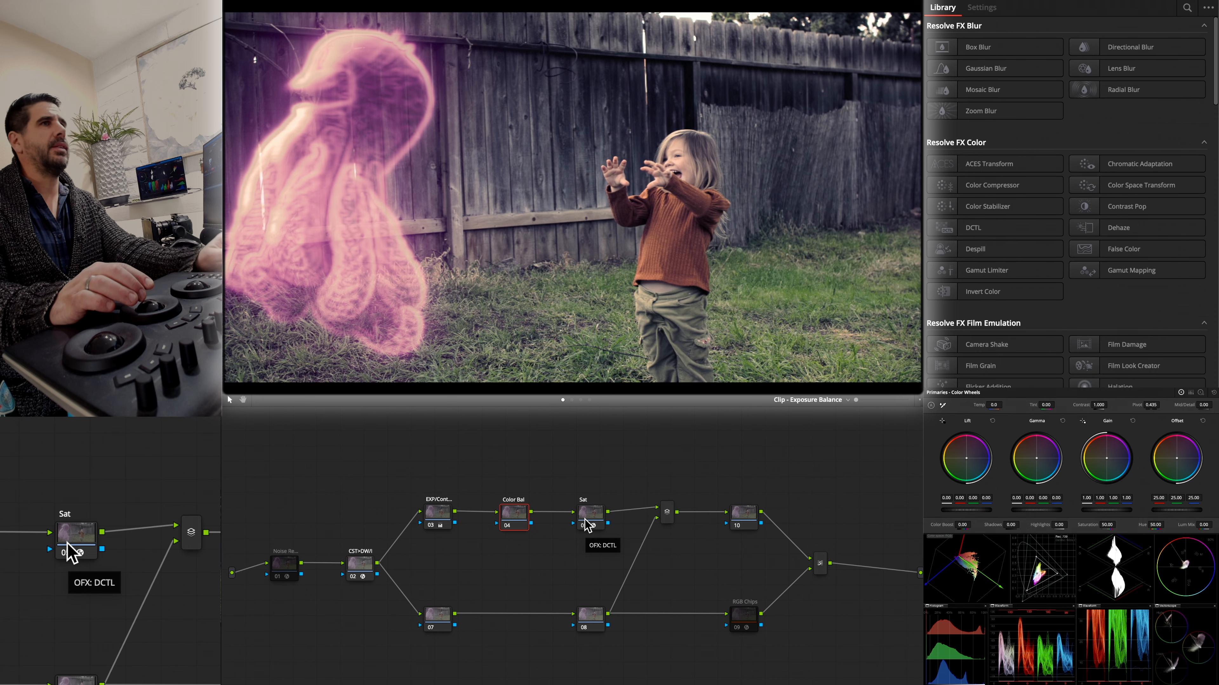
click(580, 400)
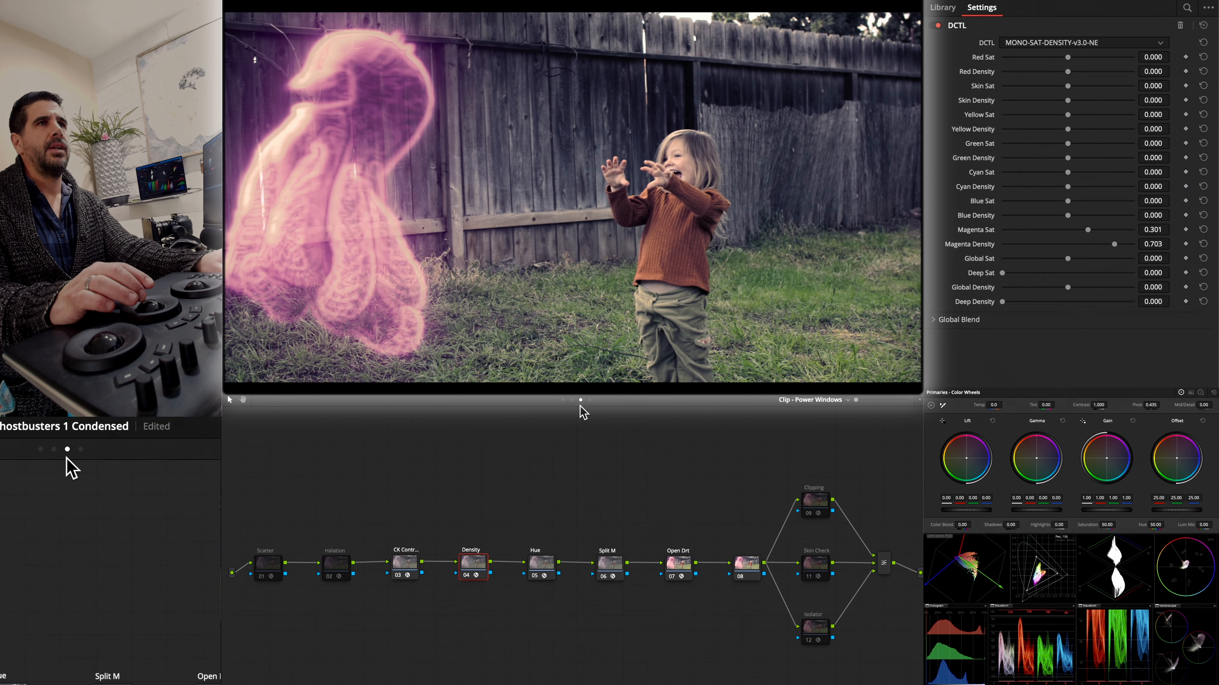
click(810, 570)
key(ctrl+d)
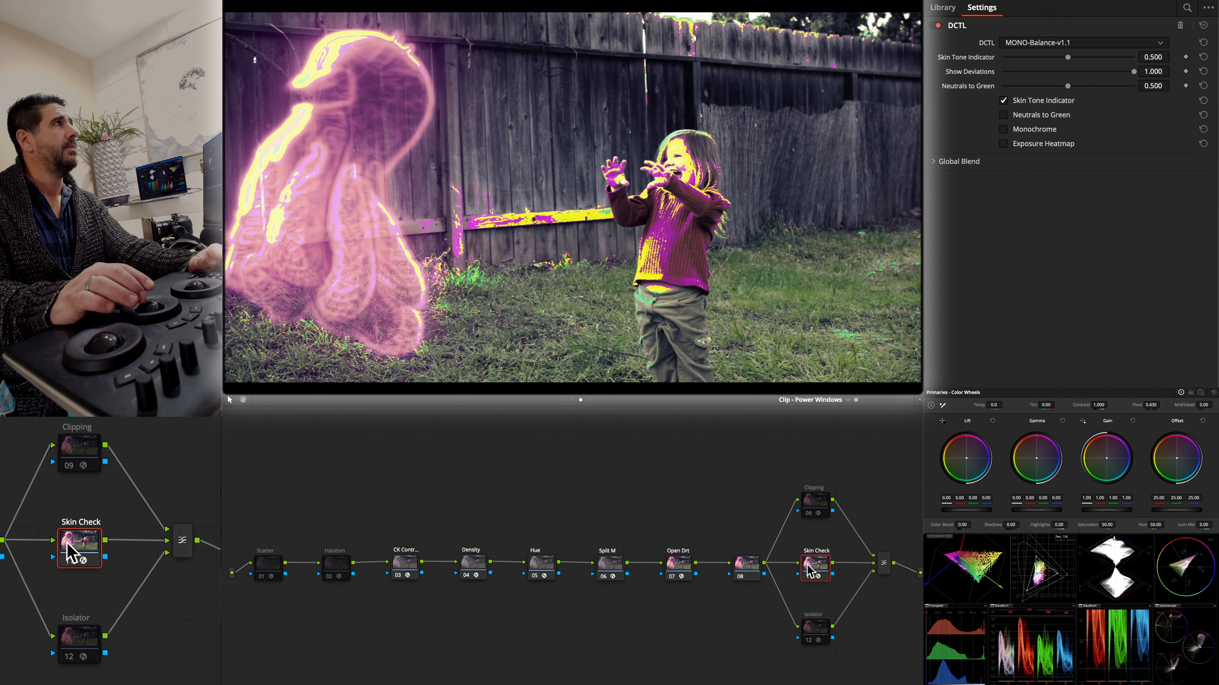
key(ctrl+d)
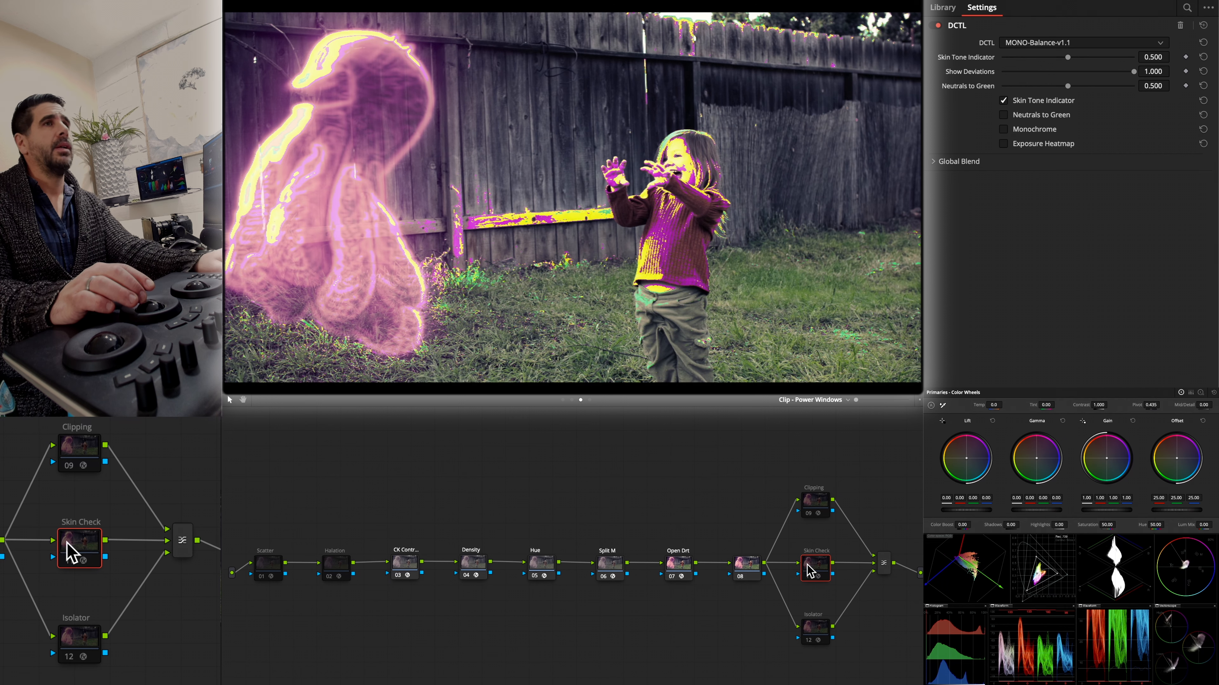
click(563, 400)
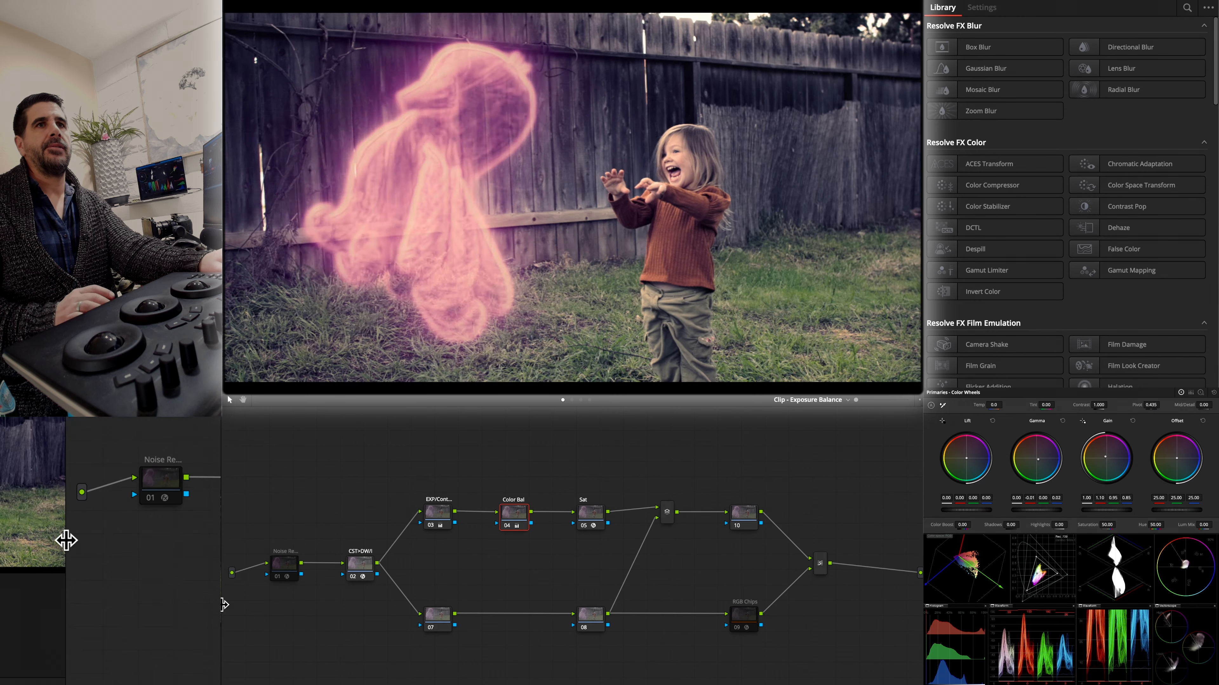
- Try higher Global Sat and a Deep value of 0.672 in the Sat node's DCTL, and reset both sliders
click(590, 512)
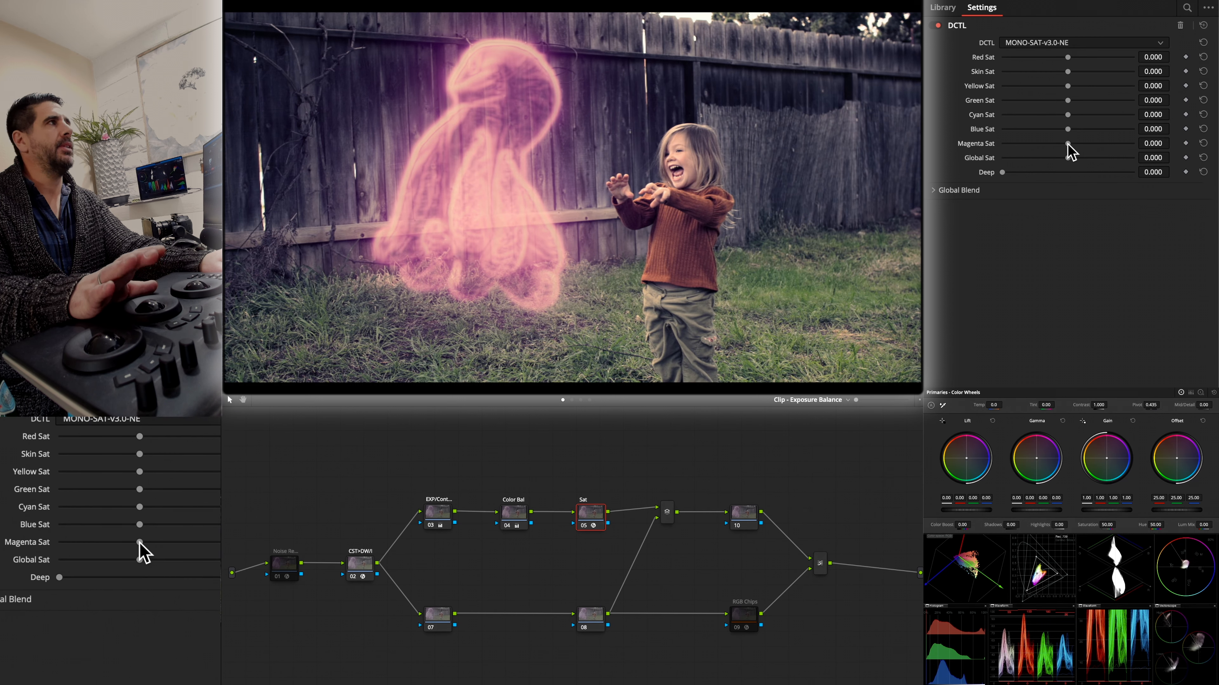
mouse_move(1067, 143)
mouse_down()
mouse_move(1123, 144)
mouse_move(1062, 148)
mouse_up()
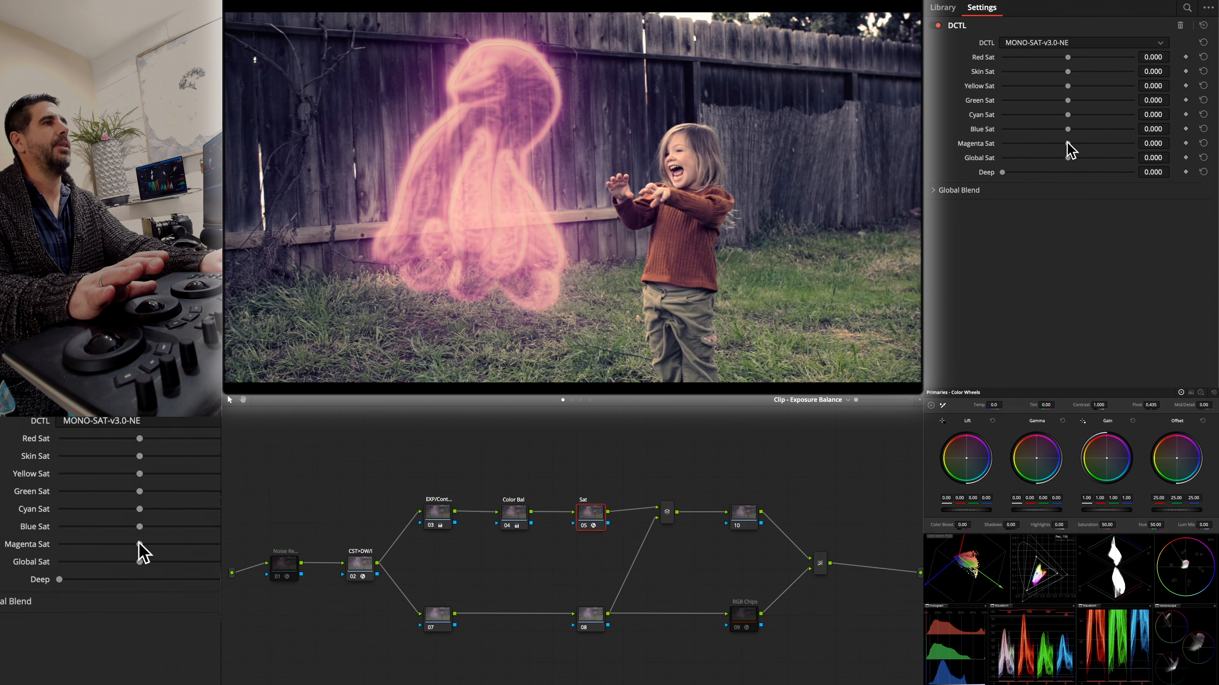
drag(1055, 144, 1072, 145)
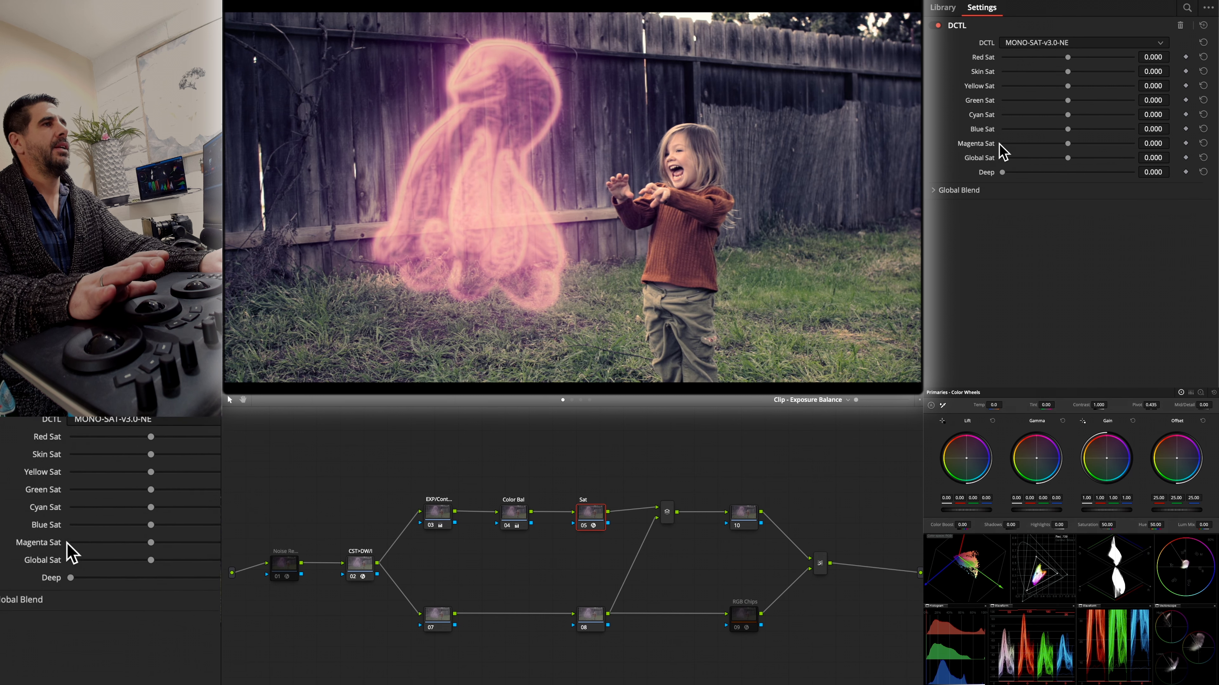
drag(1074, 157, 1095, 157)
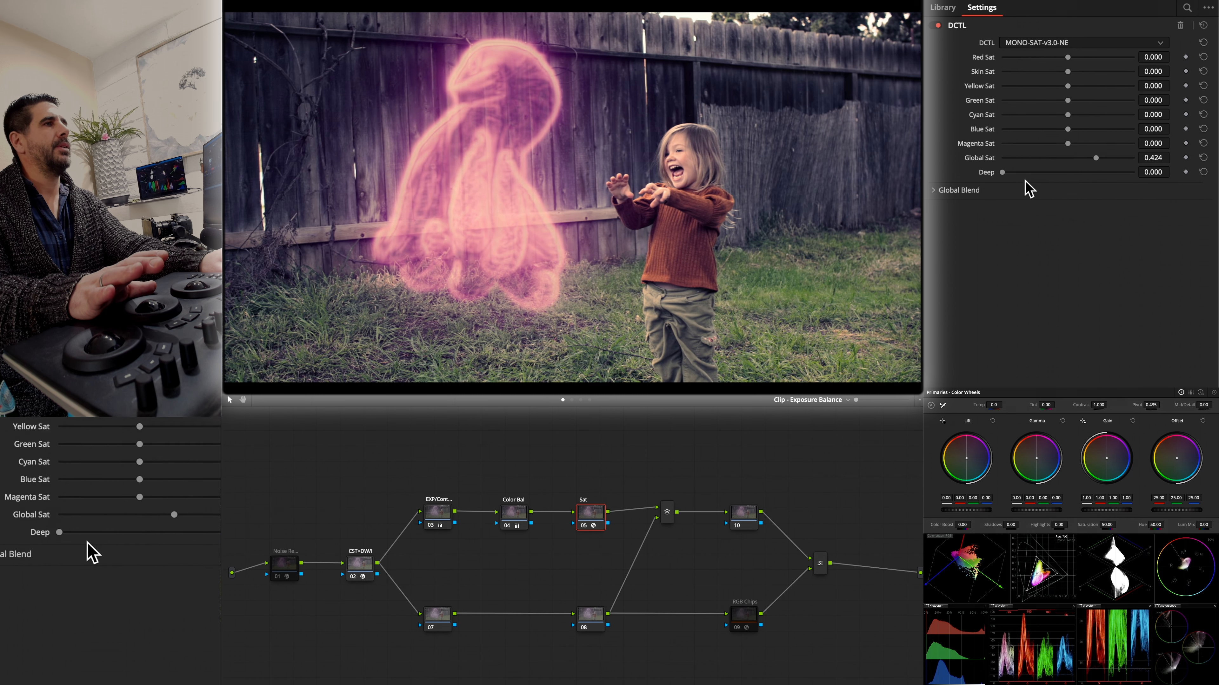
drag(1005, 172, 1077, 159)
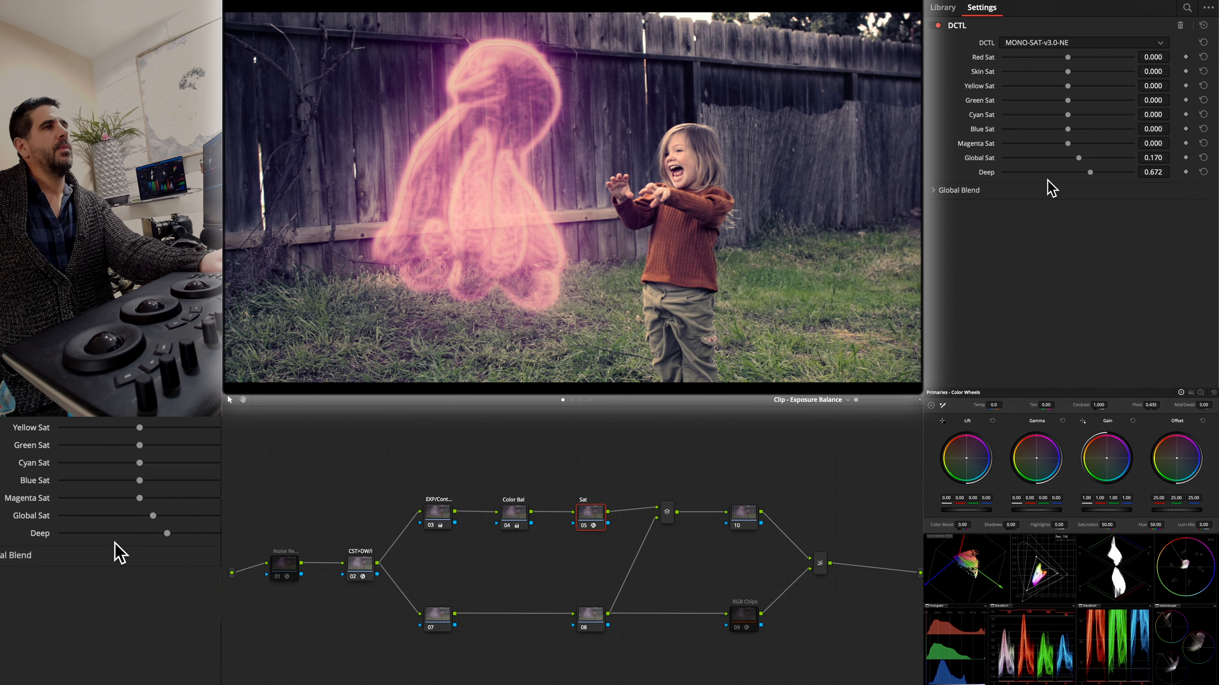
double_click(992, 159)
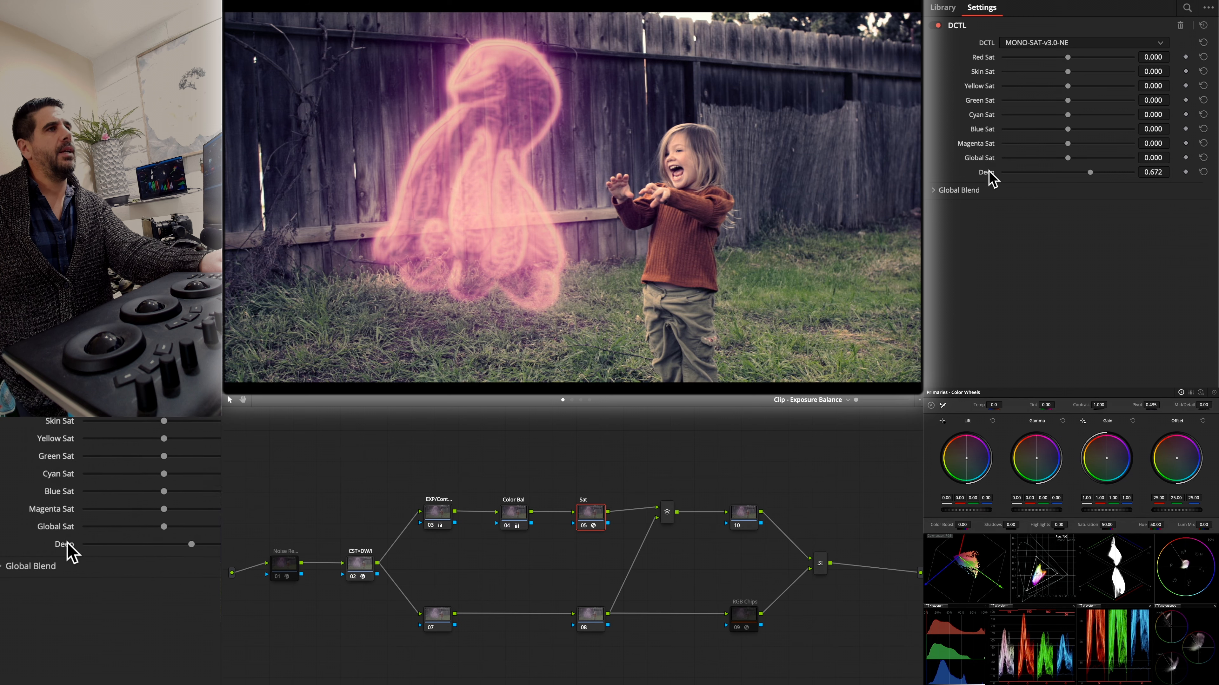
double_click(989, 171)
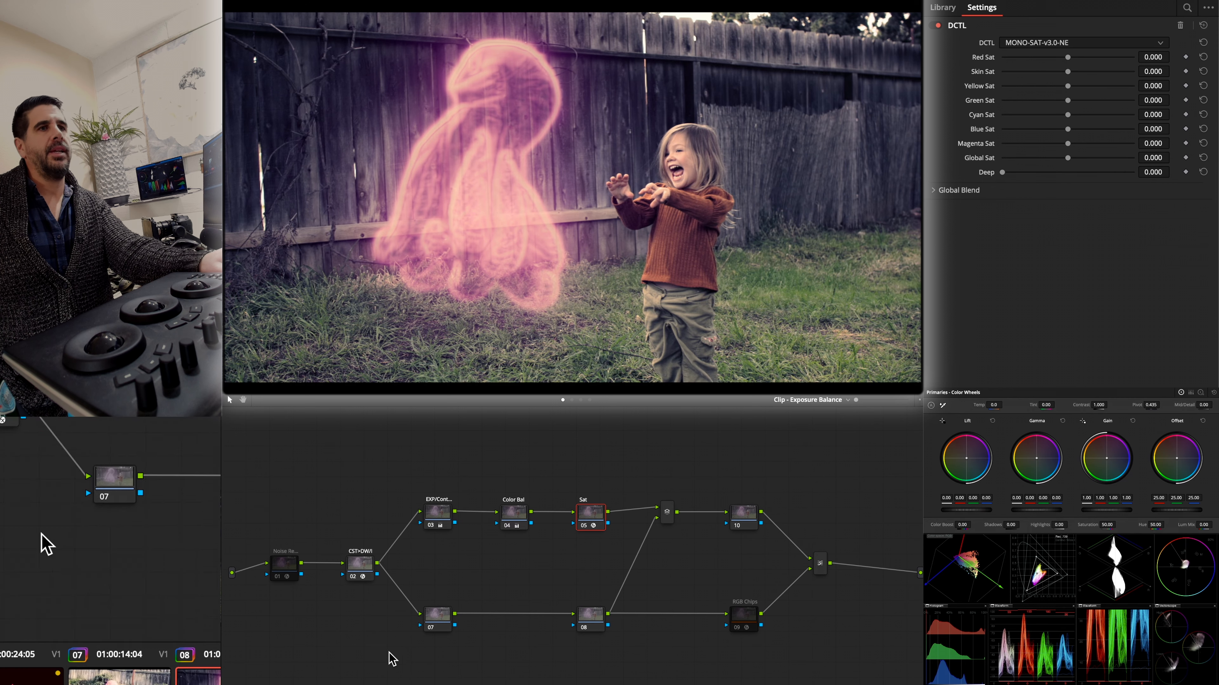
- On the red barn ghost clip, enable EXP/Cont, reset its primaries, and balance Color Bal's Gain to red 1.04, green 0.98 and blue 0.93
click(67, 543)
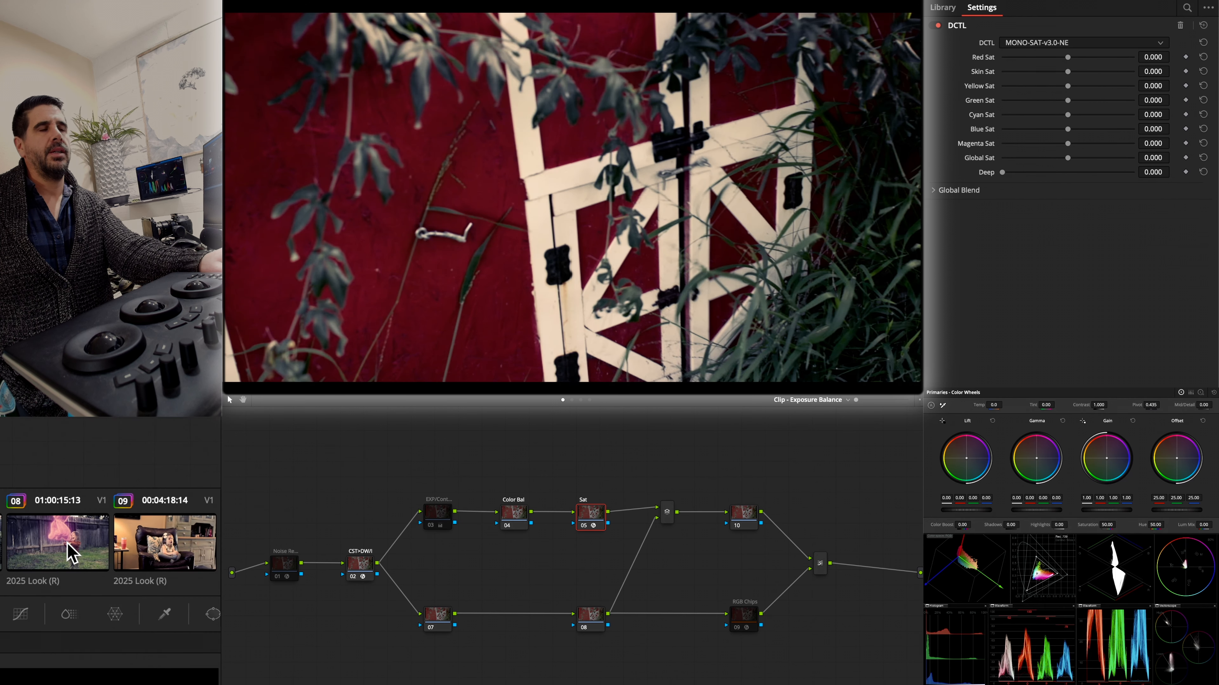
drag(1, 535, 66, 541)
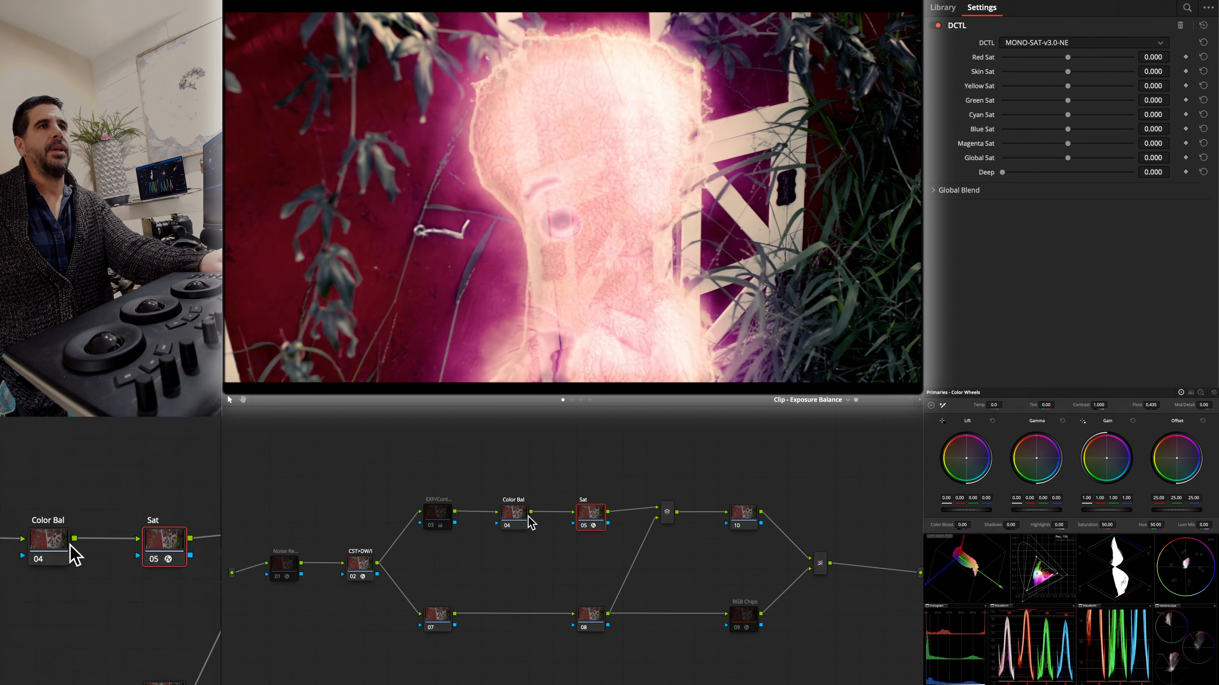
click(514, 513)
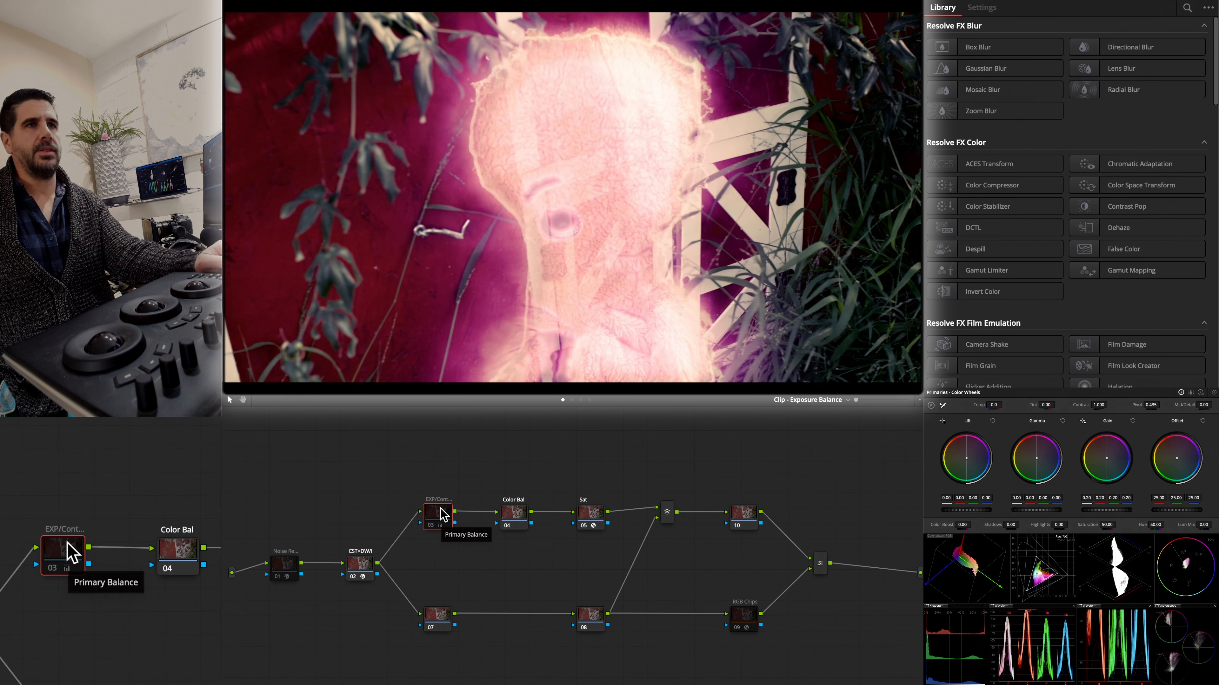
key(super+d)
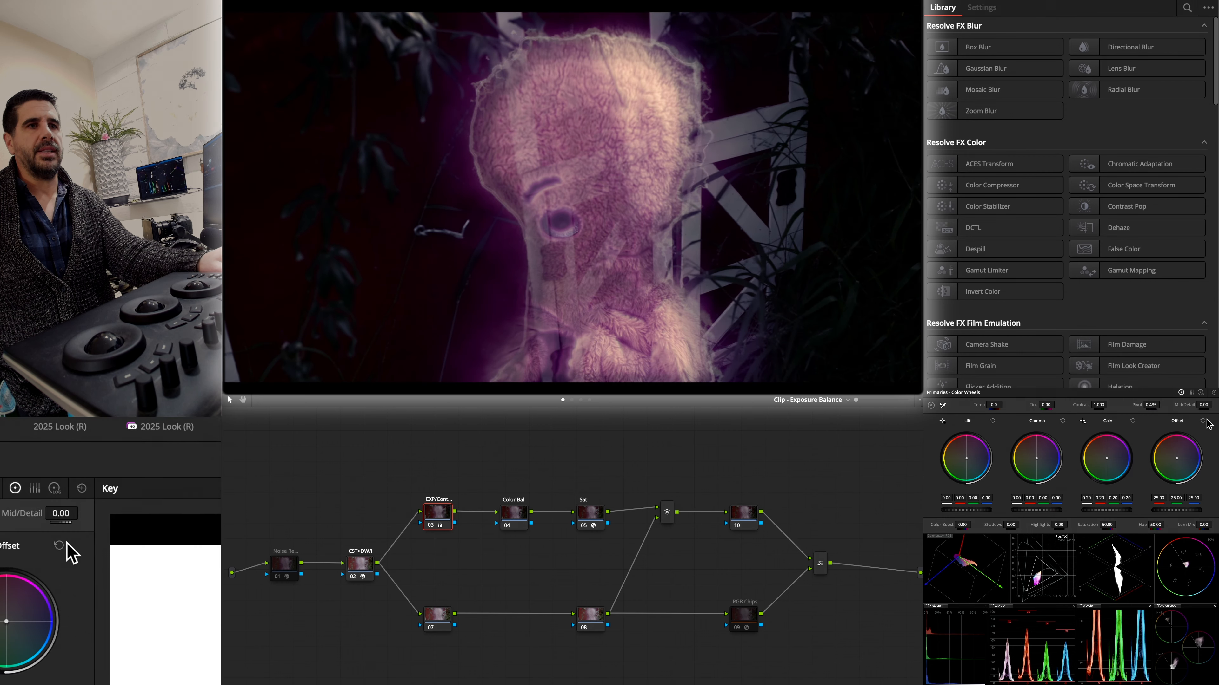
click(1214, 393)
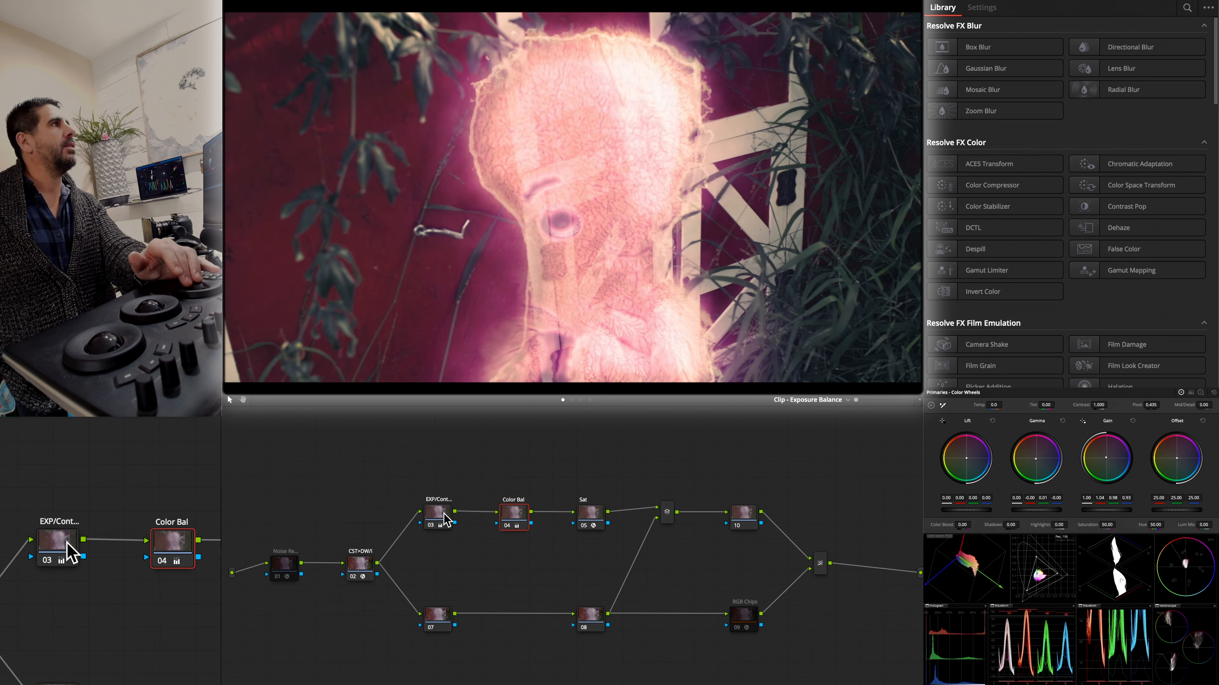
- Set Magenta Sat to 0.214 in the Sat node of the red barn ghost clip, and scrub through the clip to check it
click(591, 512)
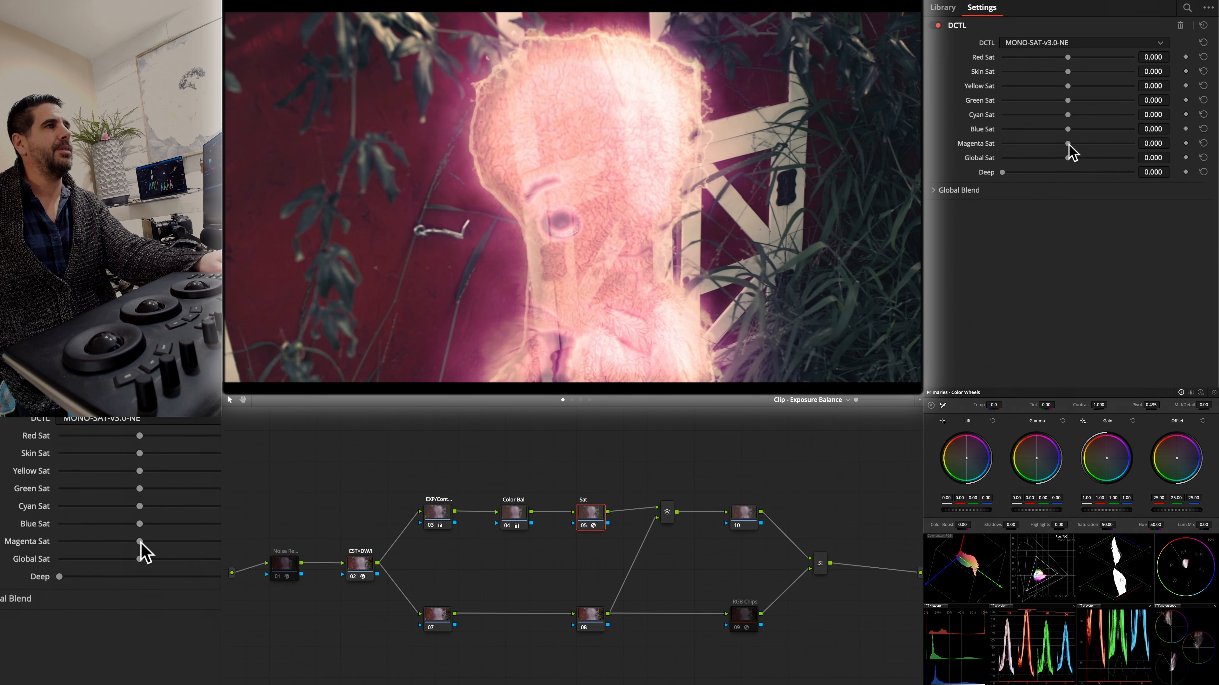
mouse_move(1067, 143)
mouse_down()
mouse_move(1099, 146)
mouse_move(1069, 144)
mouse_move(1090, 144)
mouse_move(1080, 144)
mouse_up()
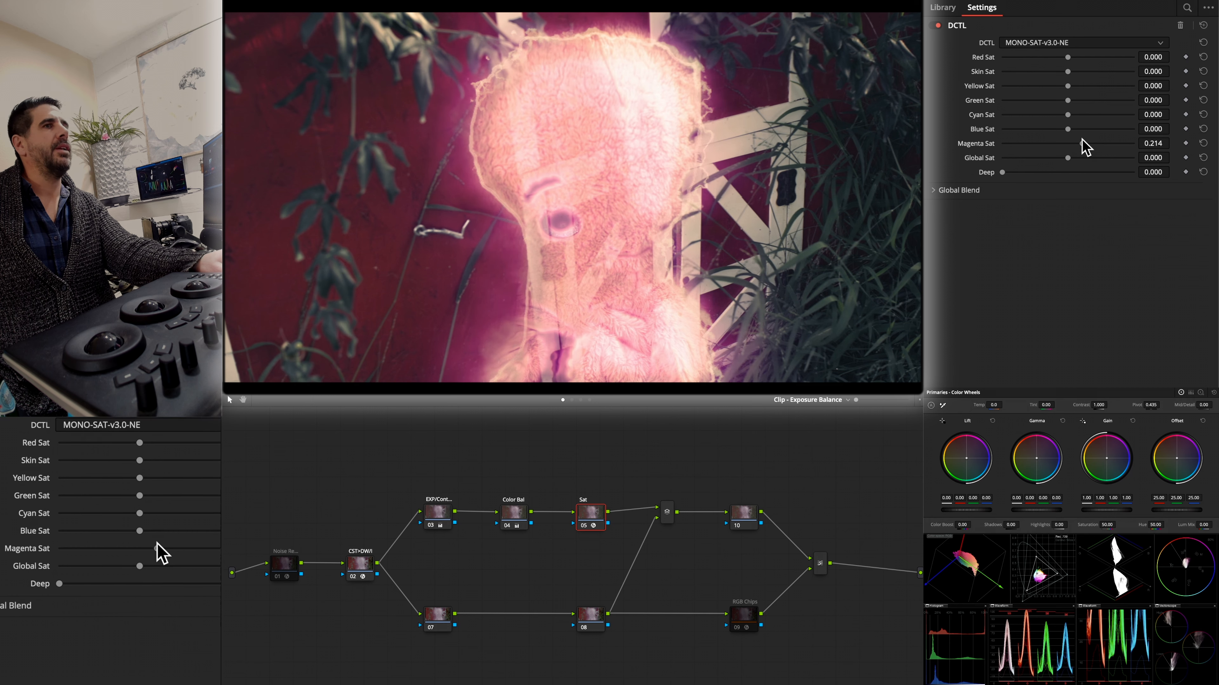
click(70, 553)
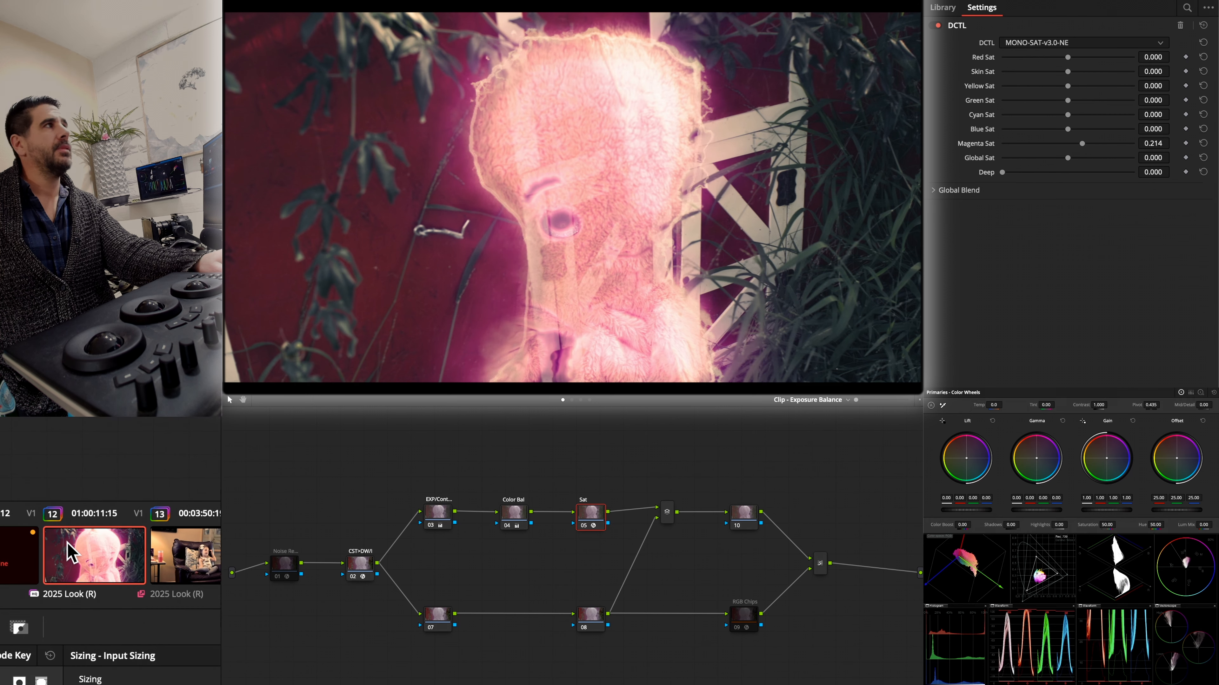
drag(1, 536, 1, 547)
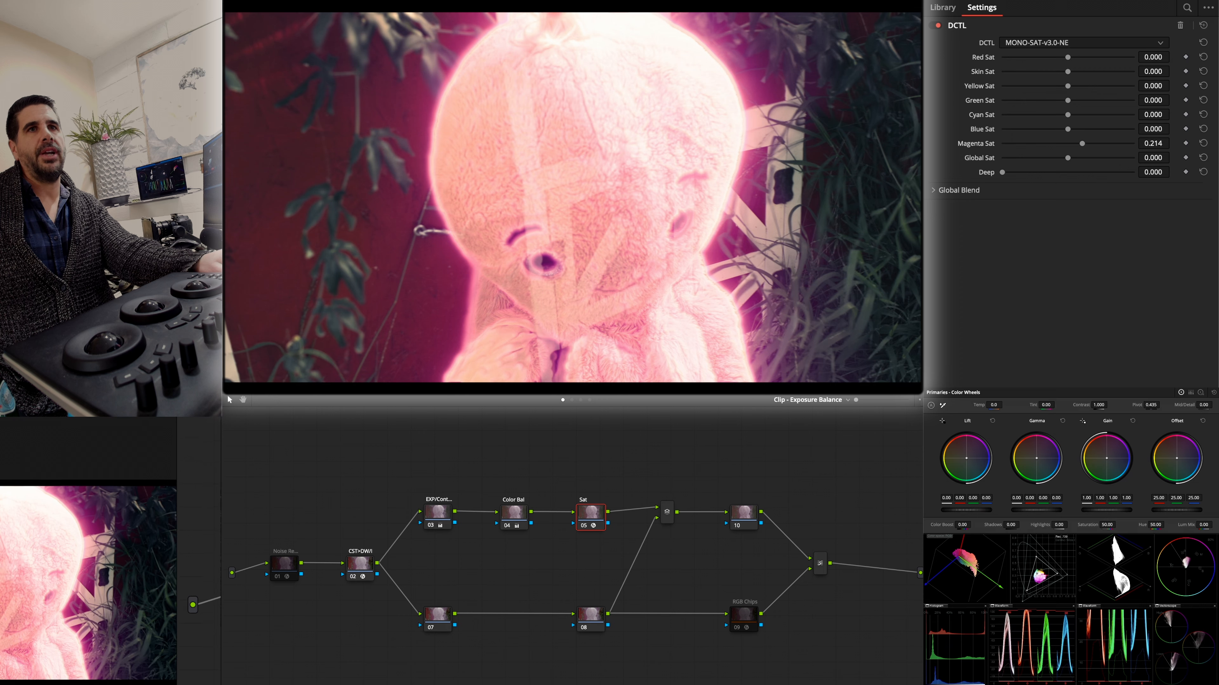
click(0, 546)
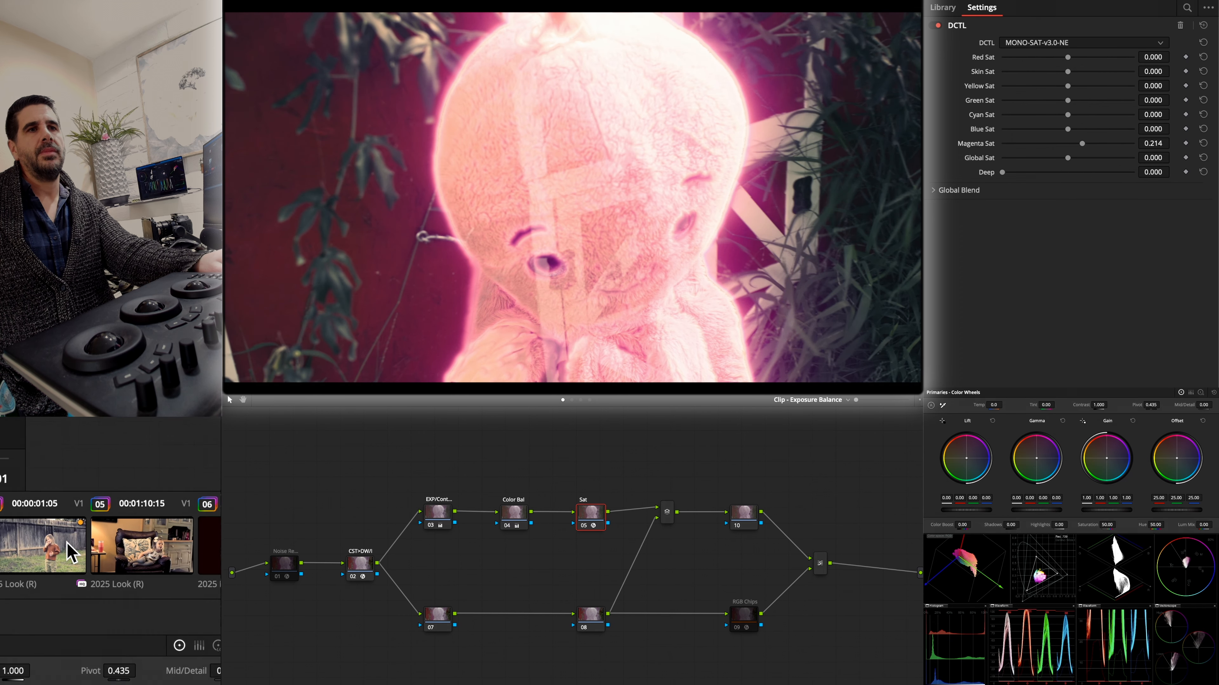
- On armchair clip 05, enable EXP/Cont, reset its primaries, and set Lift to 0.01, Gamma to 0.02 and Gain to 0.78
click(66, 544)
click(72, 551)
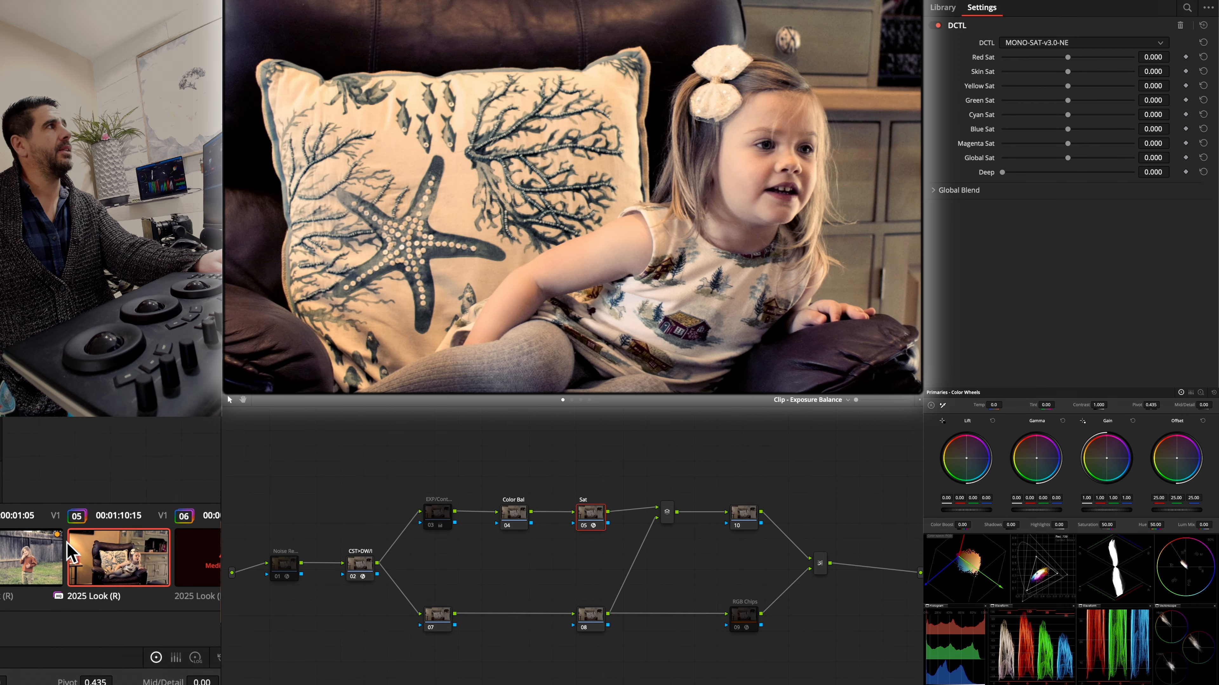
mouse_move(10, 543)
mouse_down()
mouse_move(22, 547)
mouse_move(5, 552)
mouse_up()
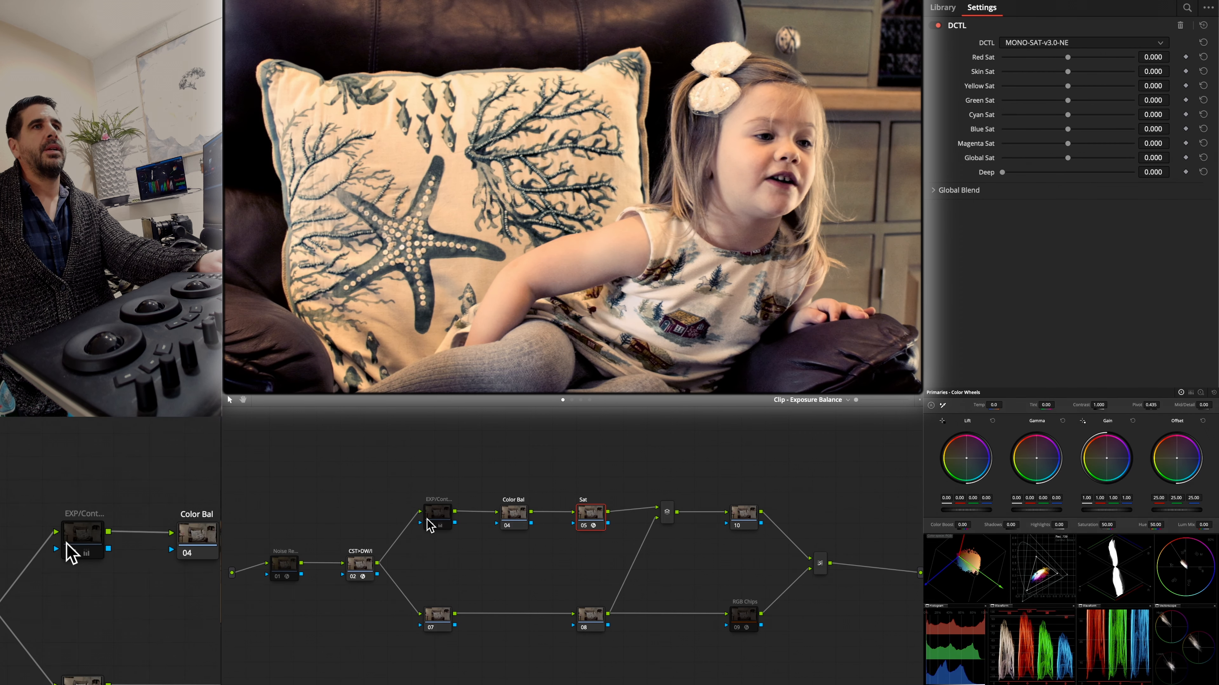
click(435, 521)
key(ctrl+d)
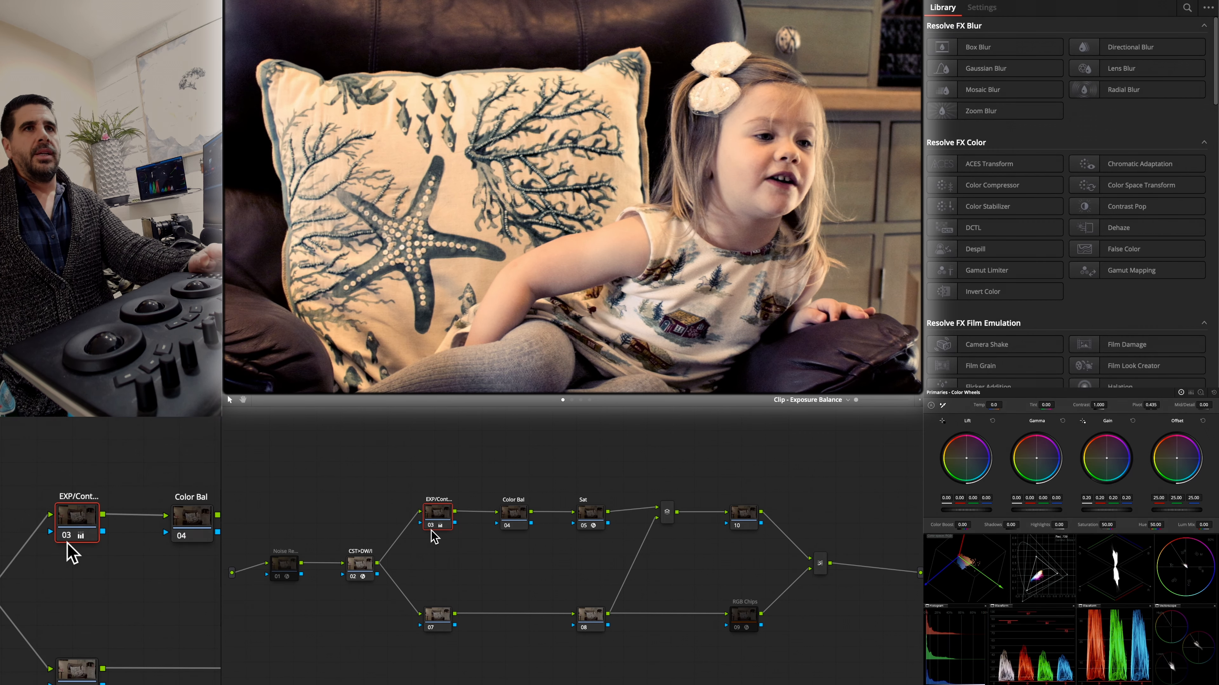
click(1214, 393)
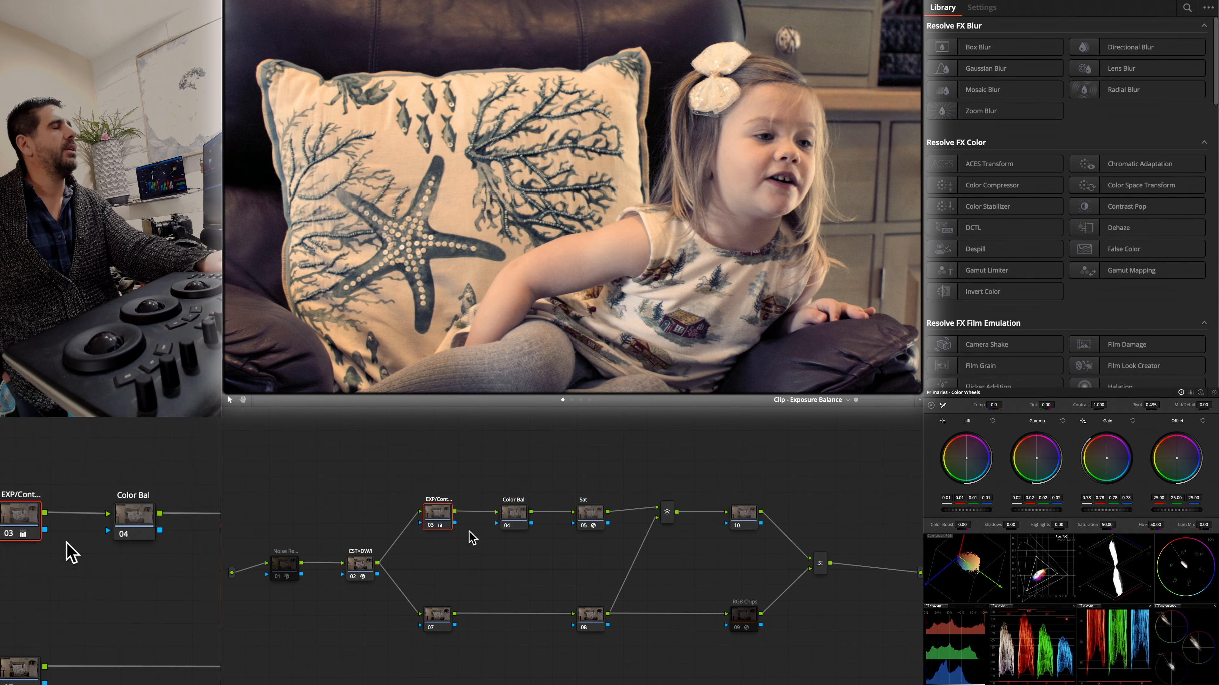
- In the Power Windows contrast node, set Contrast 1.701, Black Point 0.023, White Point 8.389, Toe Length 0.777, Toe Strength 0.821 and Preserve Color 0, hiding the curve
click(580, 399)
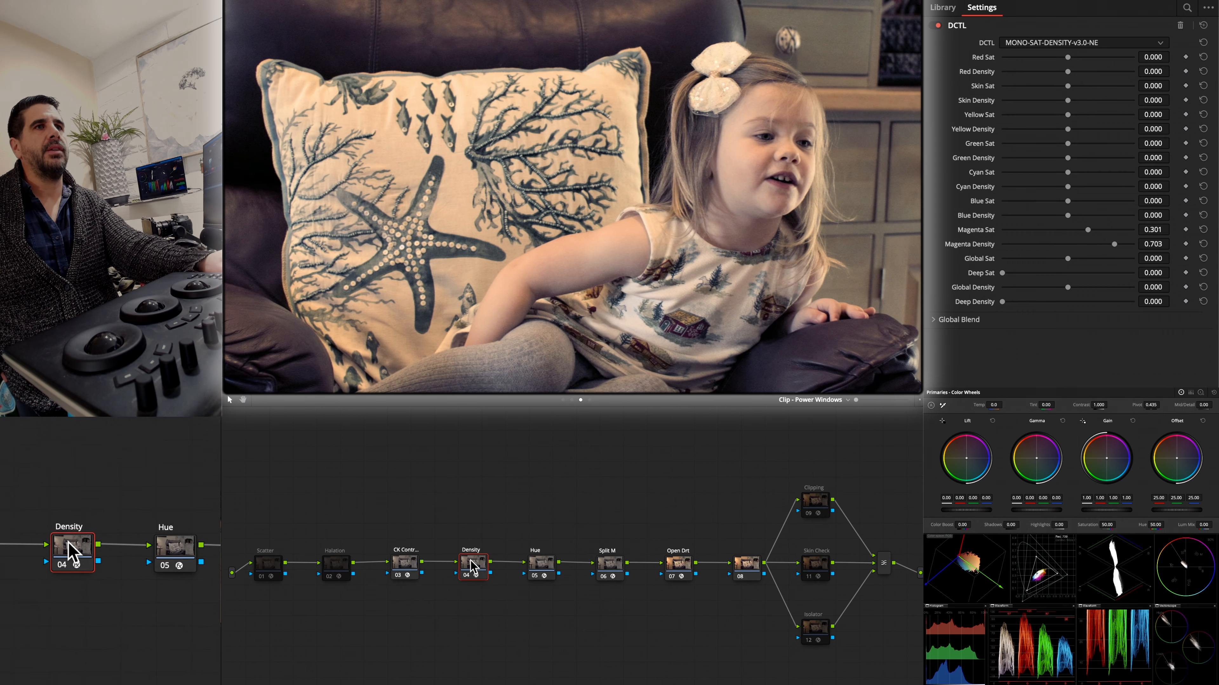
click(409, 573)
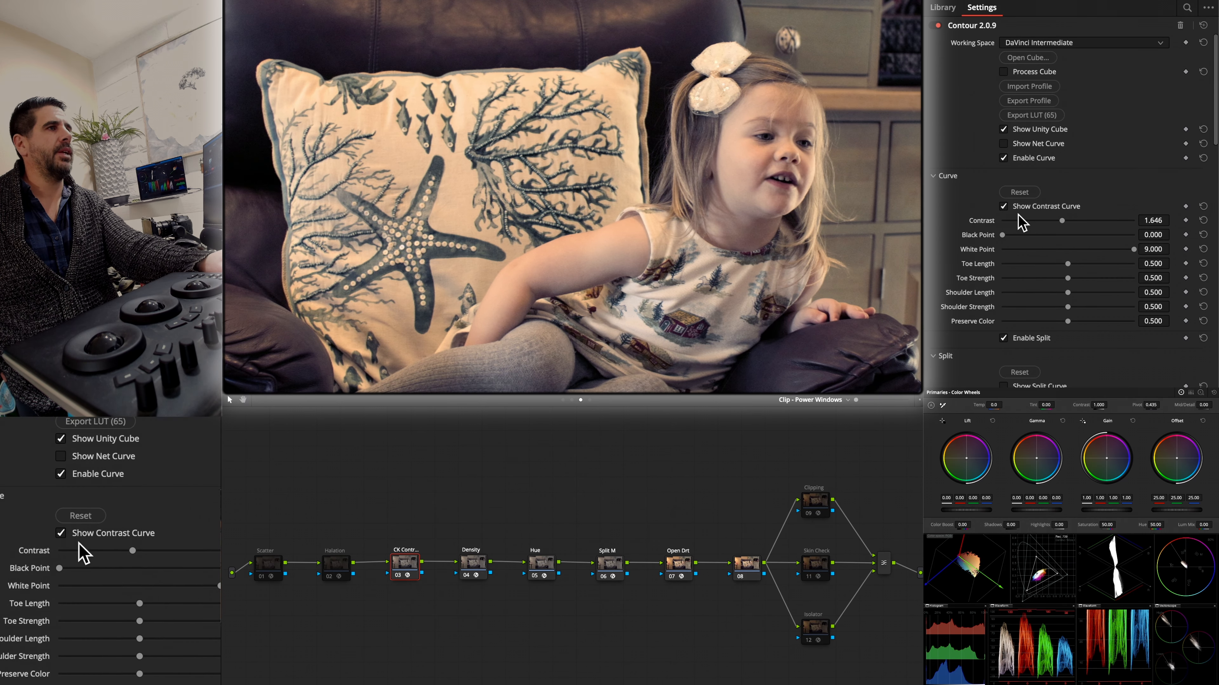
mouse_move(1006, 236)
mouse_down()
mouse_move(1098, 233)
mouse_move(1062, 232)
mouse_move(1087, 221)
mouse_move(1025, 237)
mouse_up()
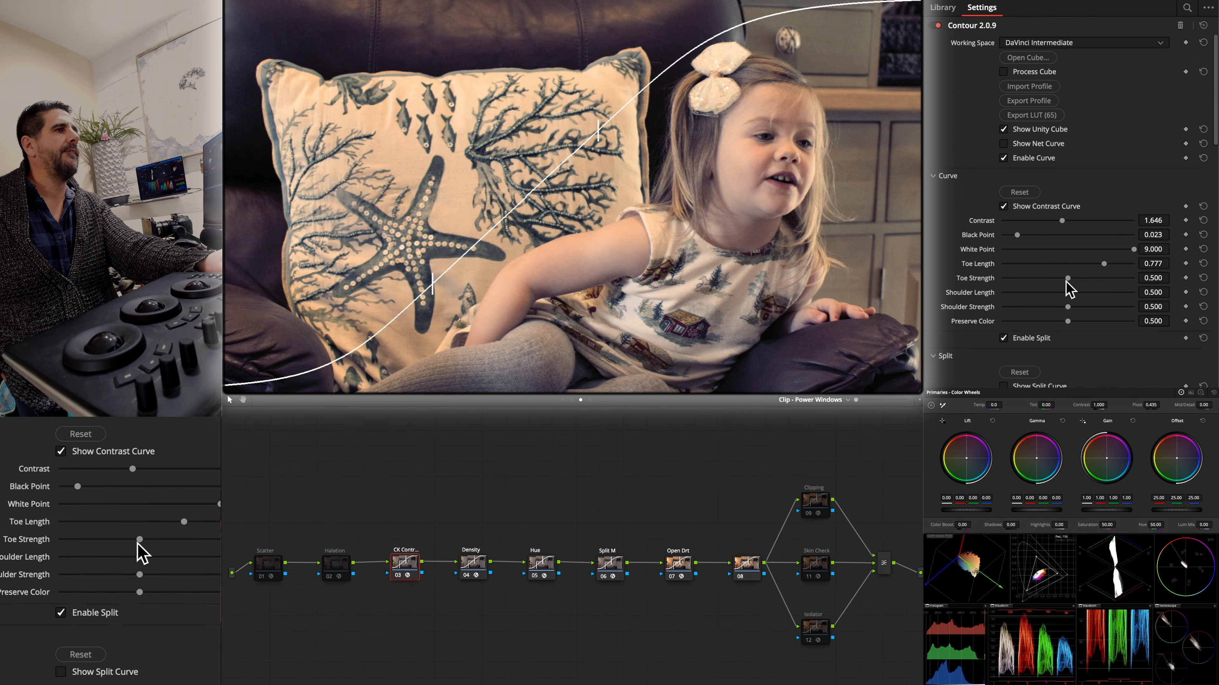
drag(1100, 278, 1124, 278)
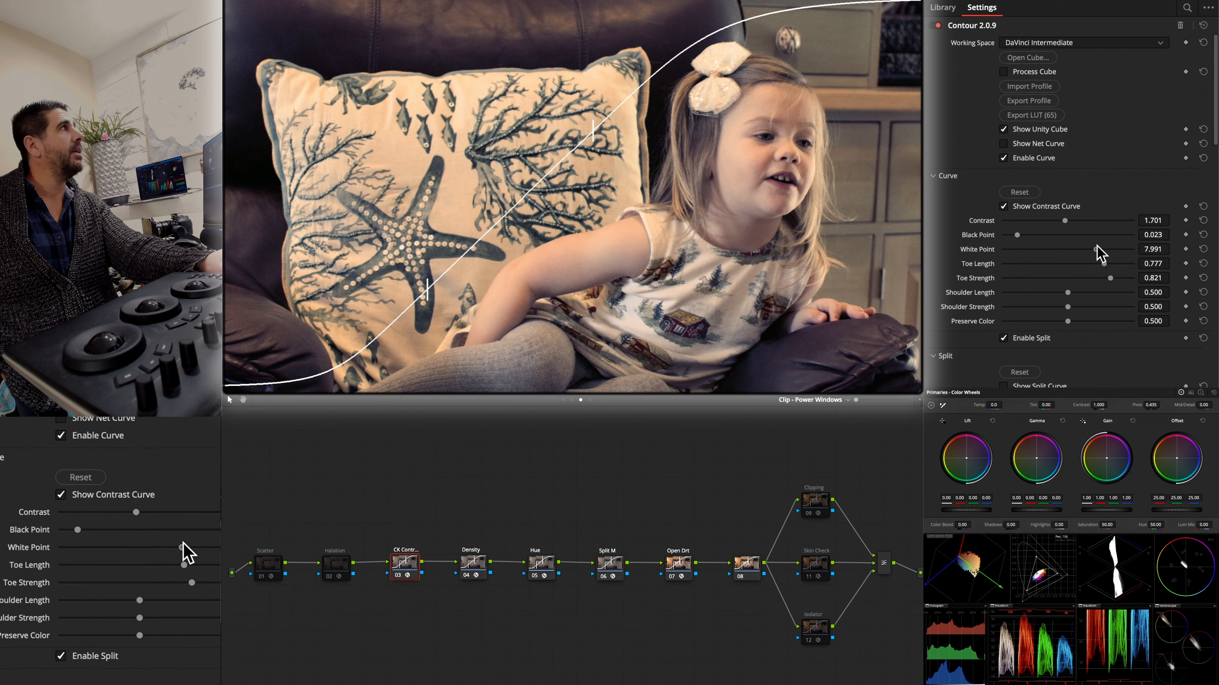
drag(1097, 251, 1111, 250)
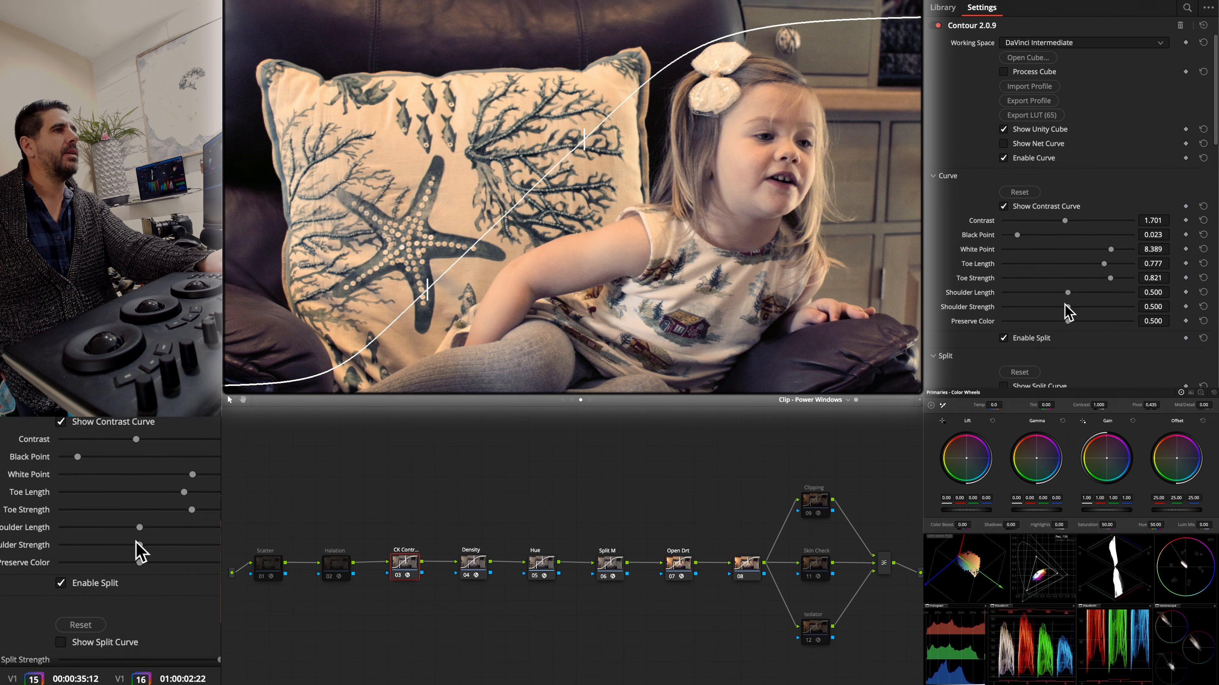
drag(1068, 321, 989, 322)
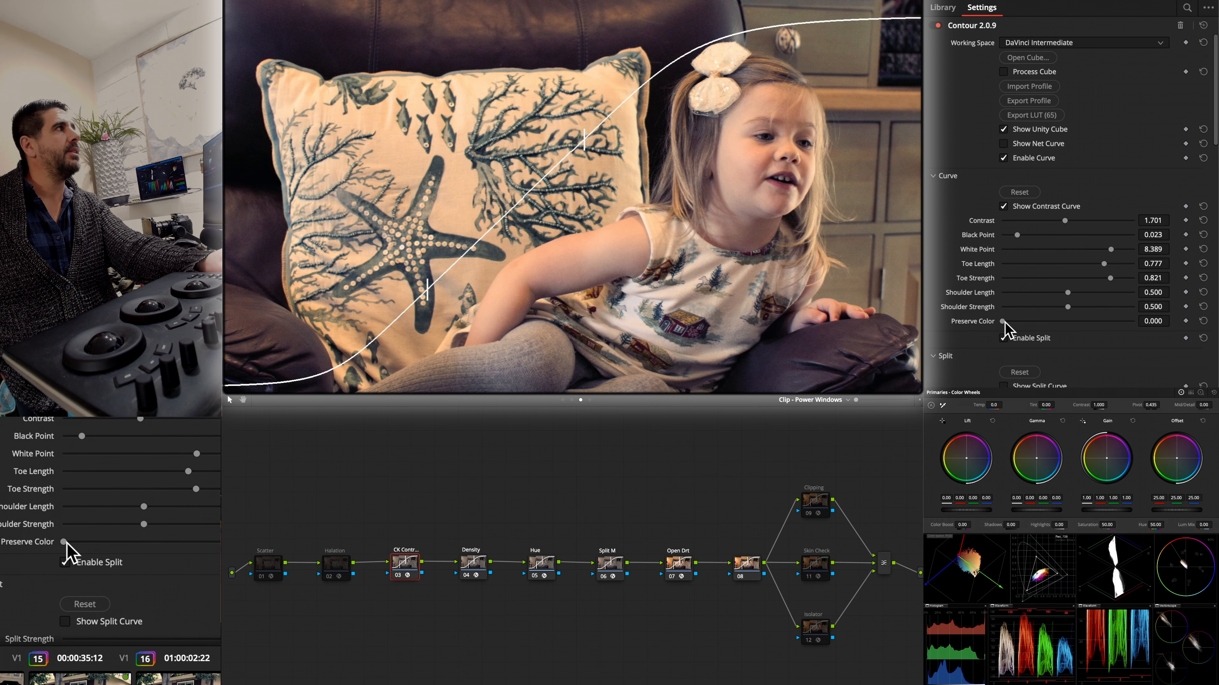
drag(1150, 321, 944, 322)
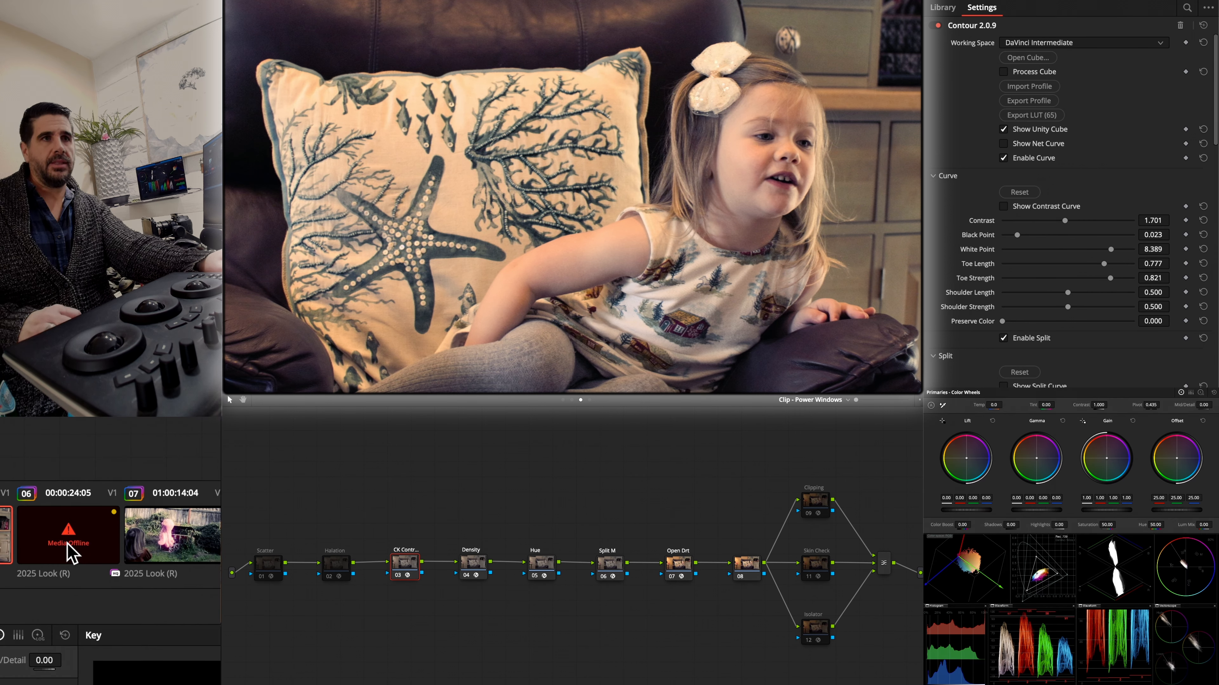
- Apply armchair clip 05's Power Windows layer to the other clips, and open clip 04 to check the updated look
click(70, 553)
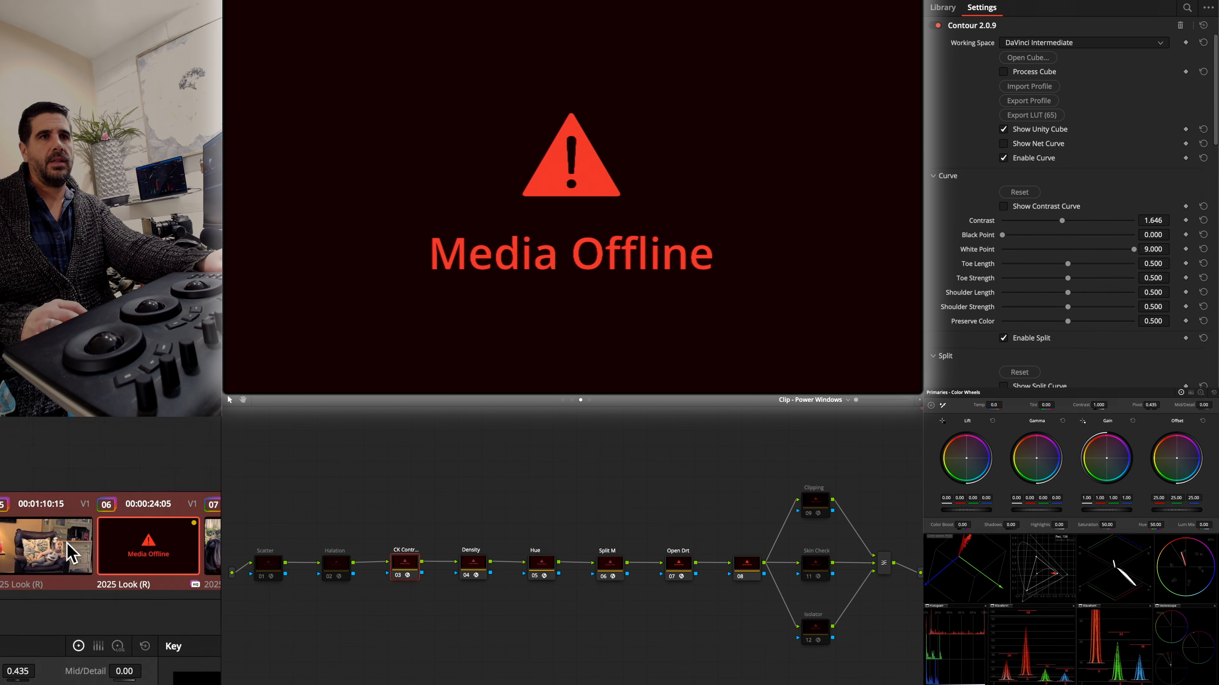
right_click(71, 553)
click(66, 540)
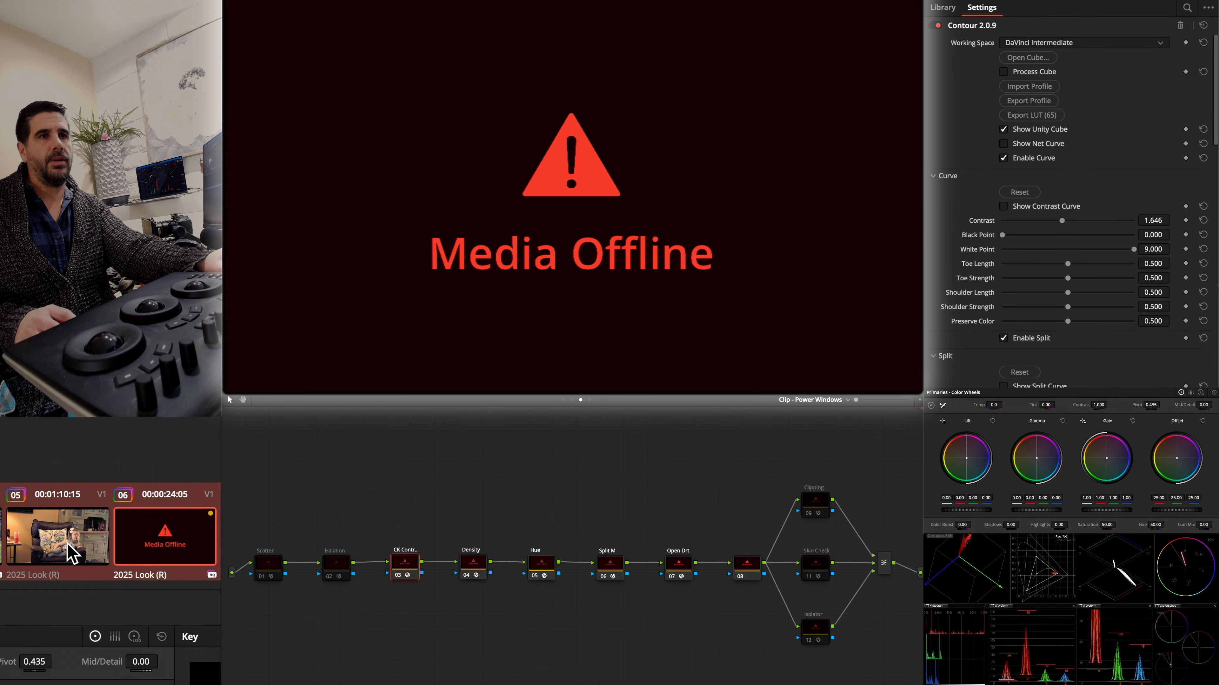
right_click(70, 553)
click(70, 548)
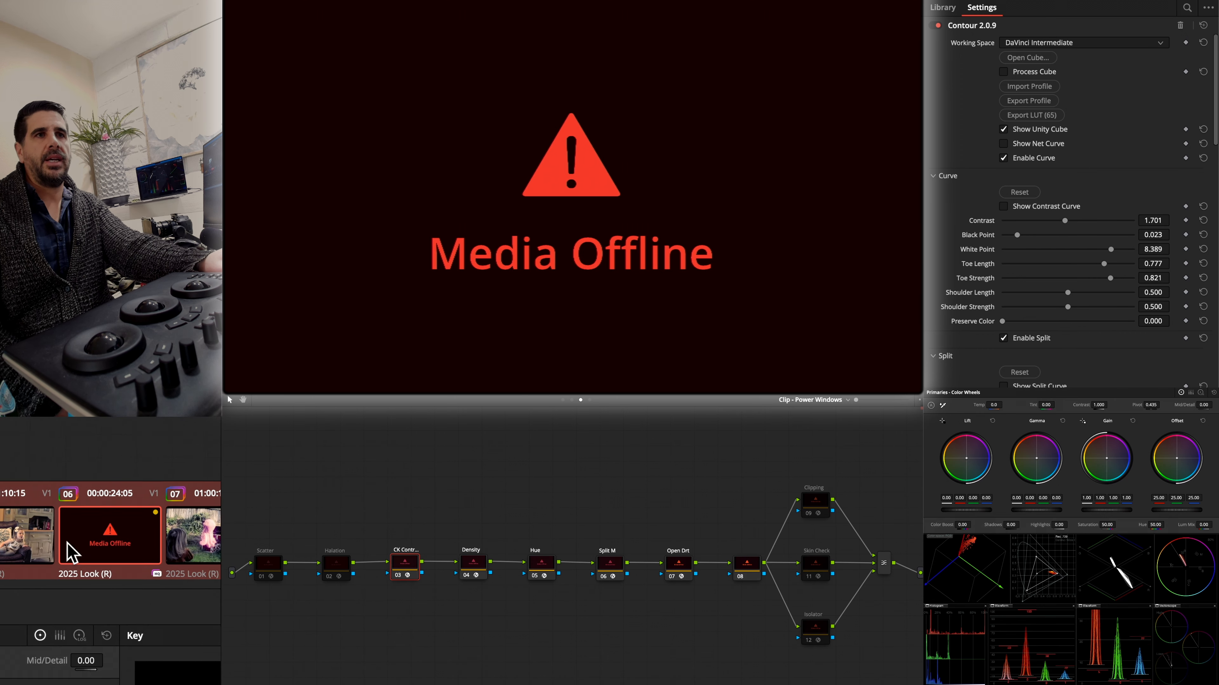
click(67, 542)
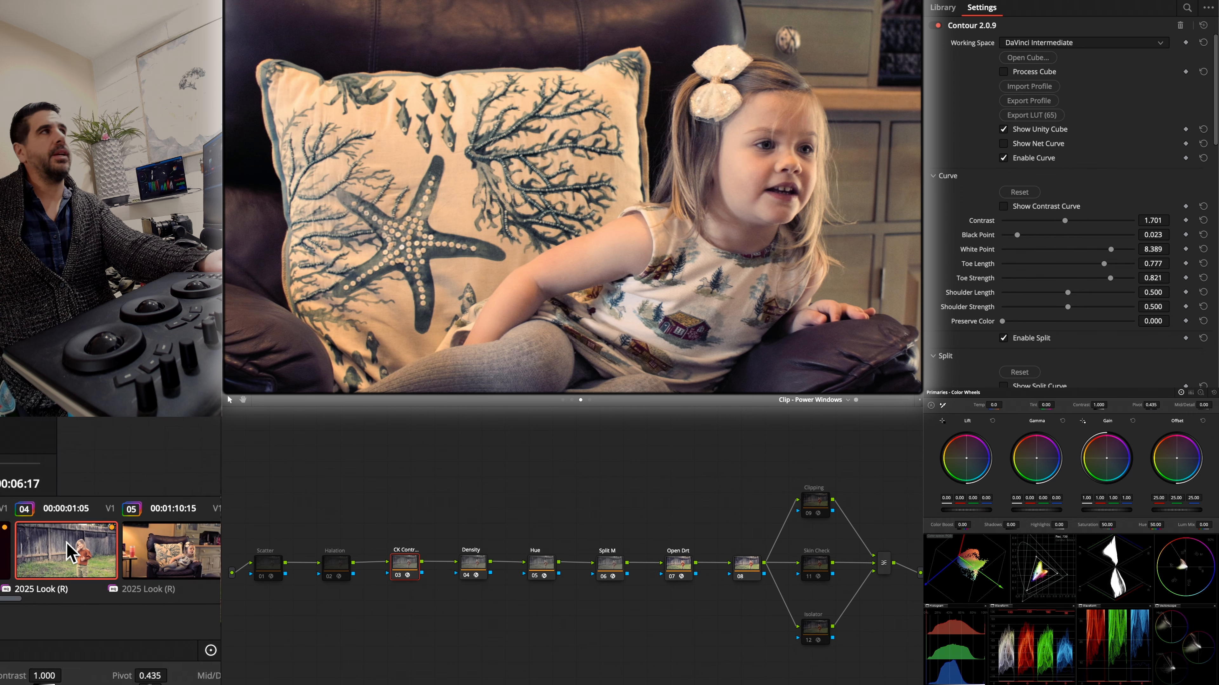
- Check the skin tones on the armchair clip by toggling the Skin Check node in the Power Windows layer on and off
click(67, 544)
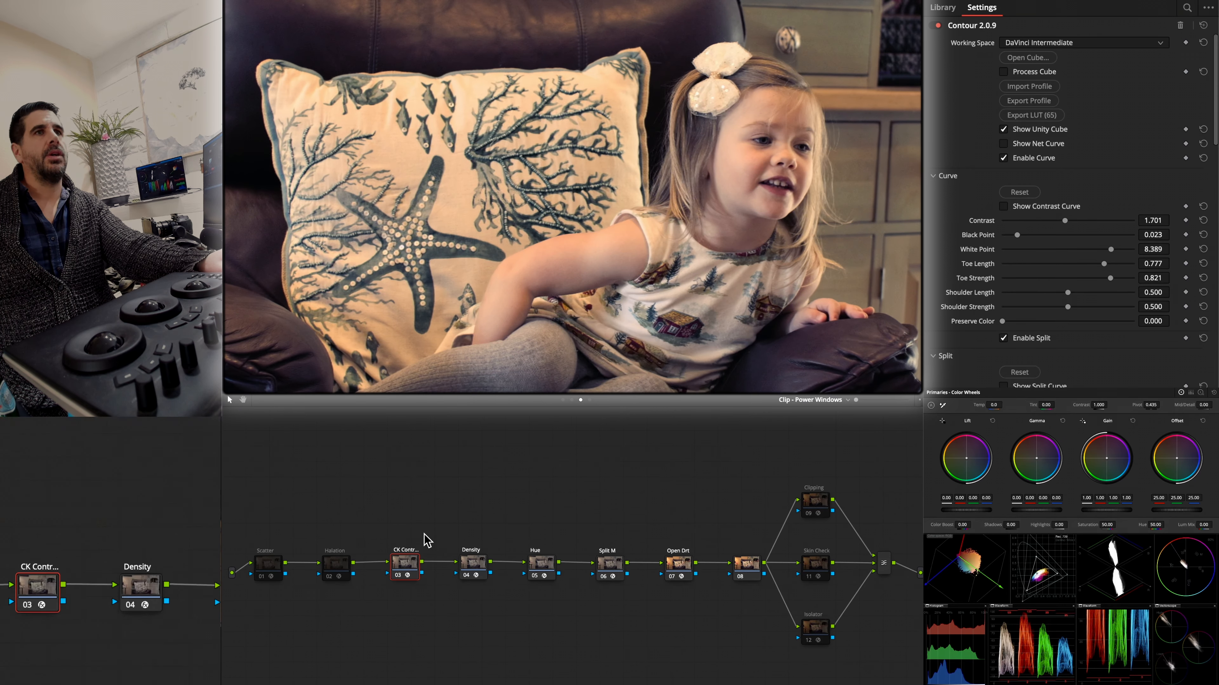
click(799, 573)
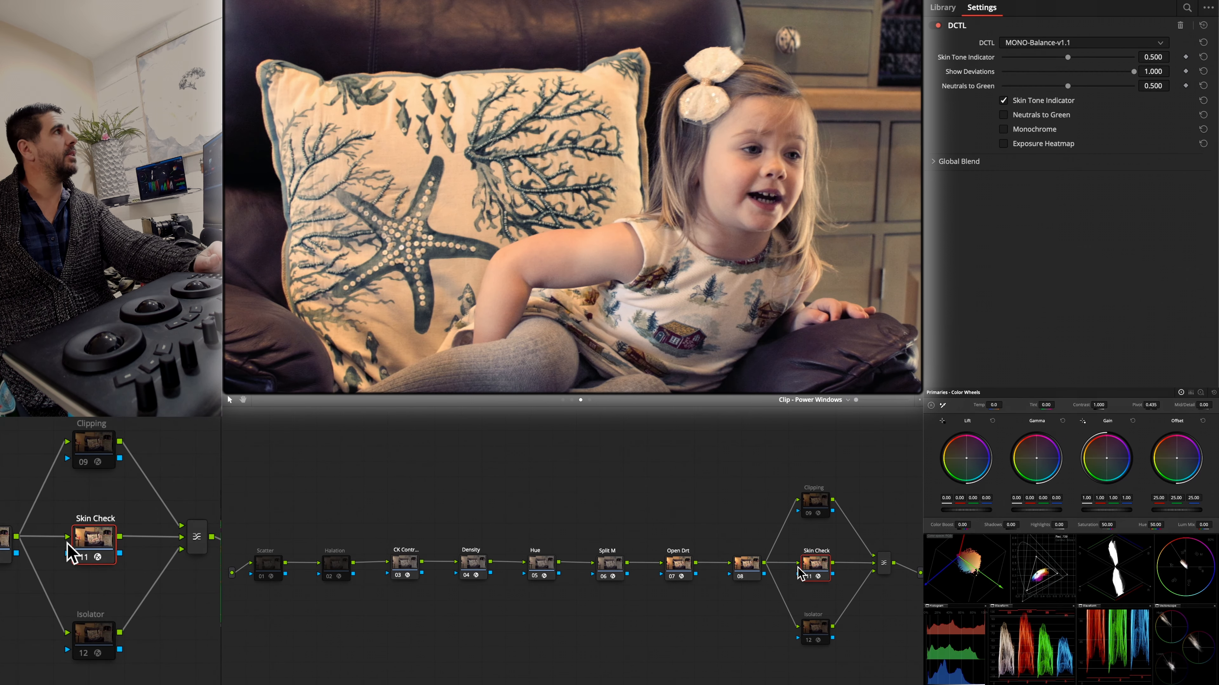
key(super+d)
key(super+d)
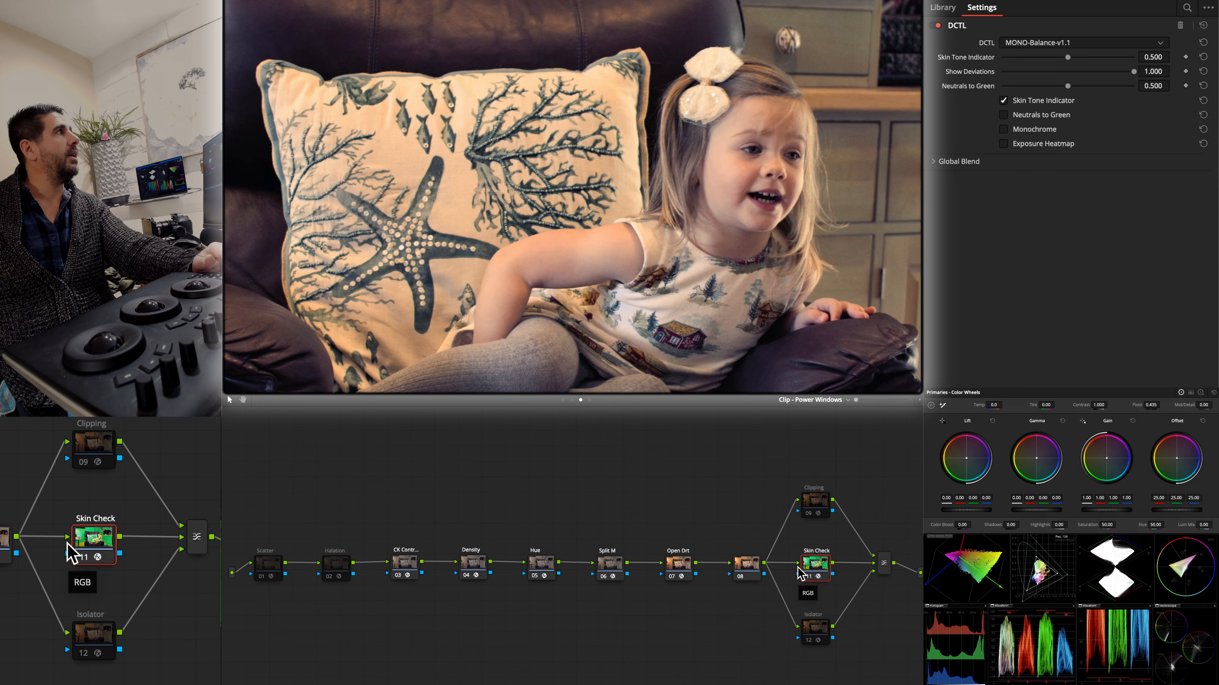
key(super+d)
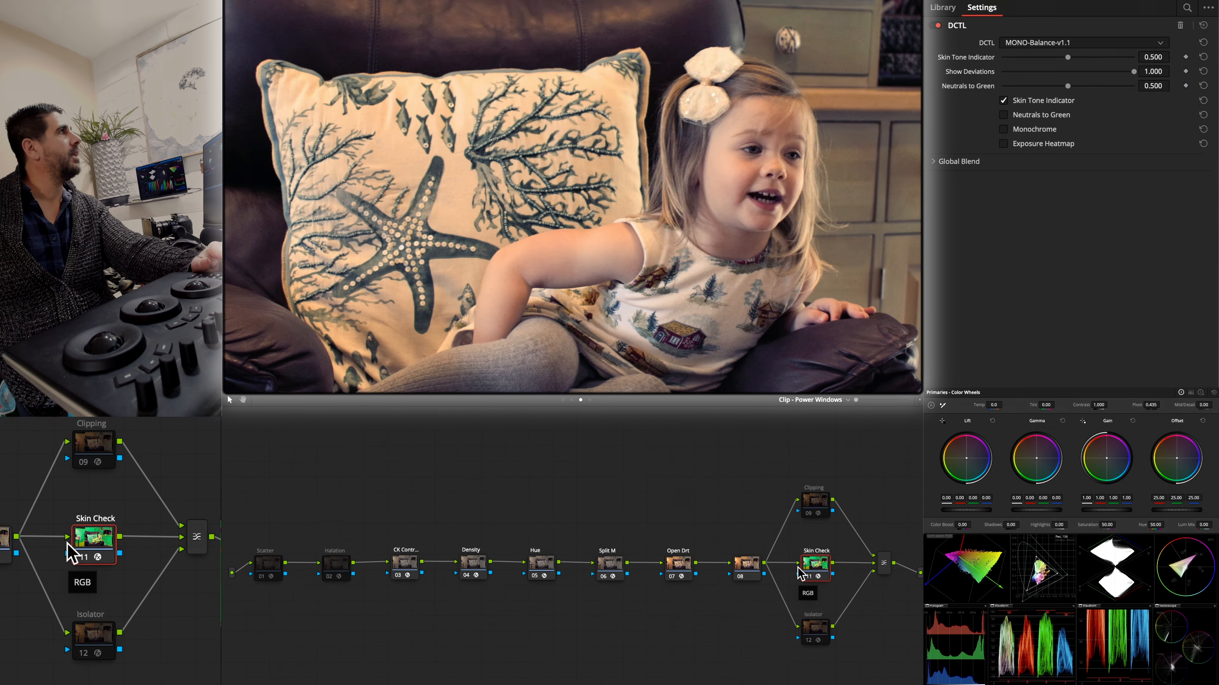
key(super+d)
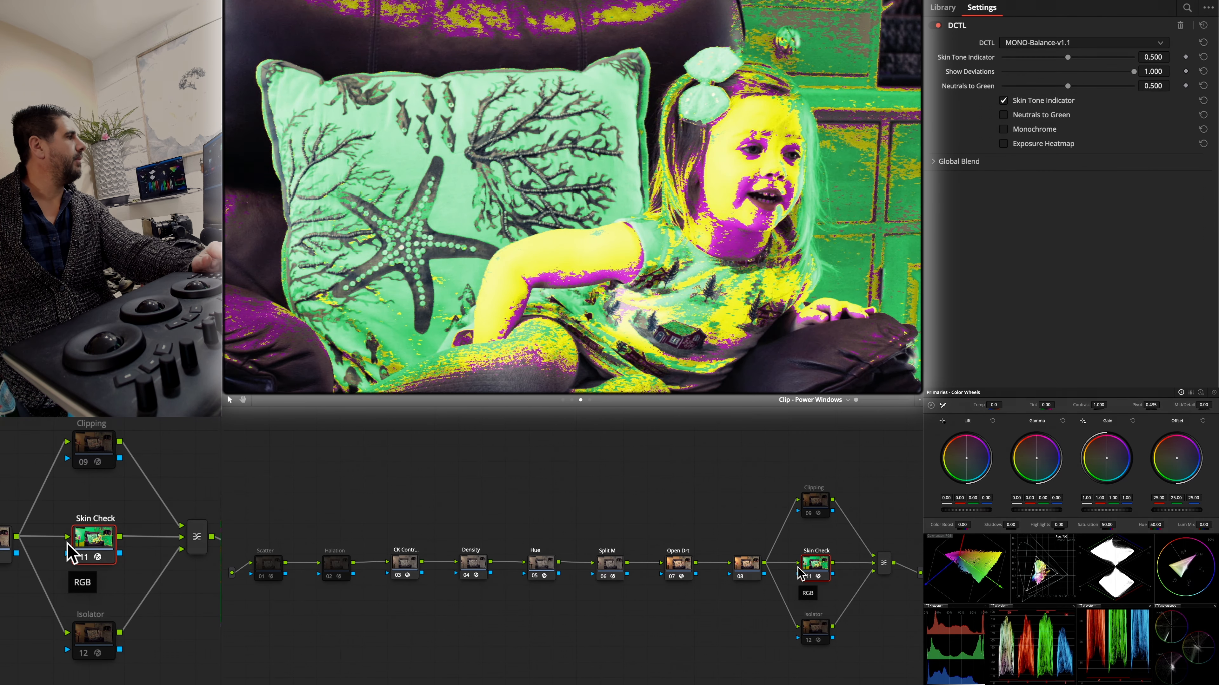
key(super+d)
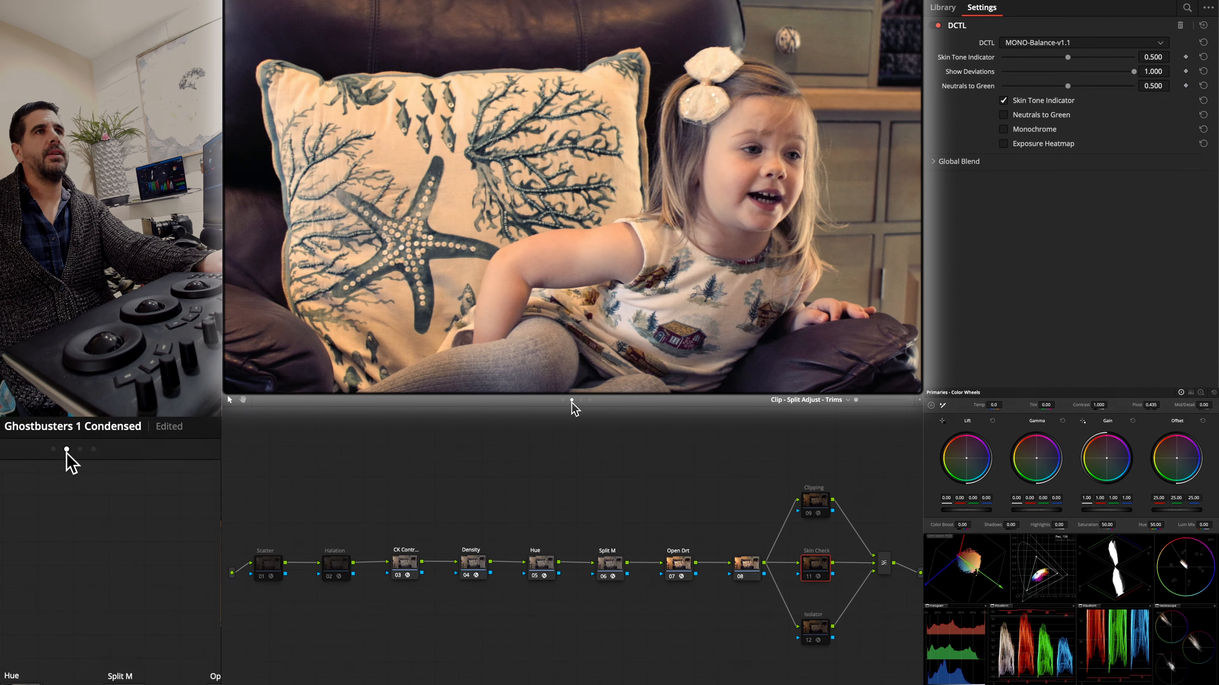
- On octopus ghost clip 07, enable EXP/Cont in the Exposure Balance layer and reset its primaries
click(571, 400)
click(66, 543)
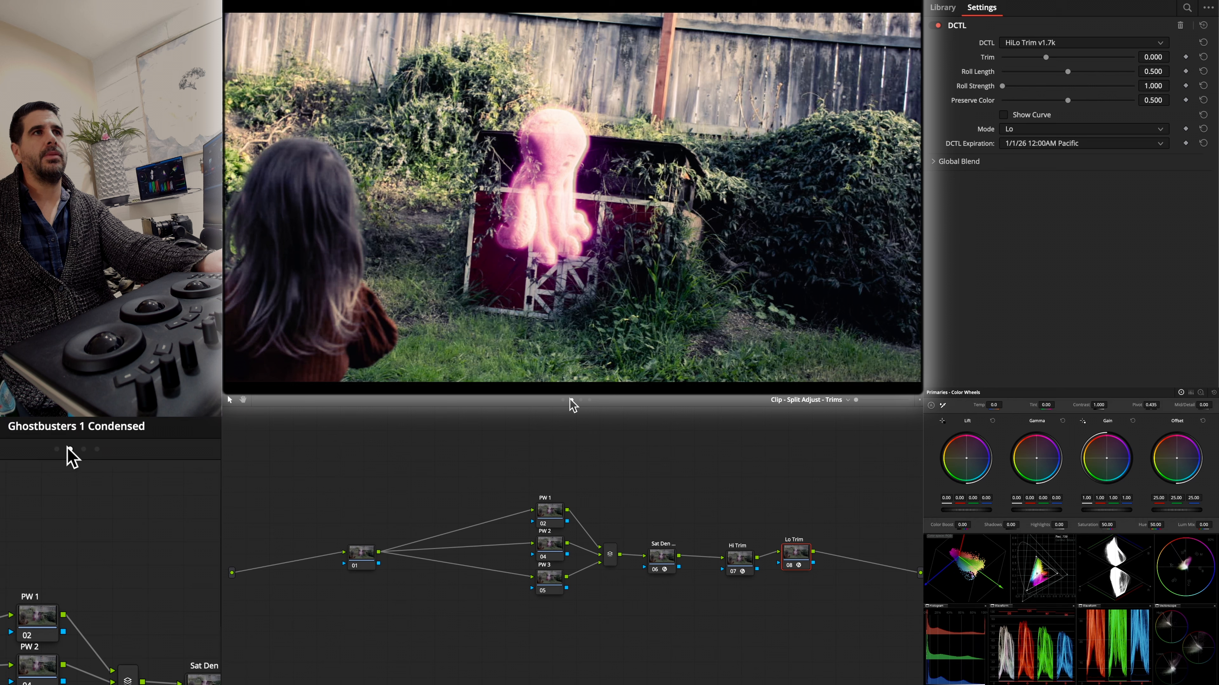
click(564, 400)
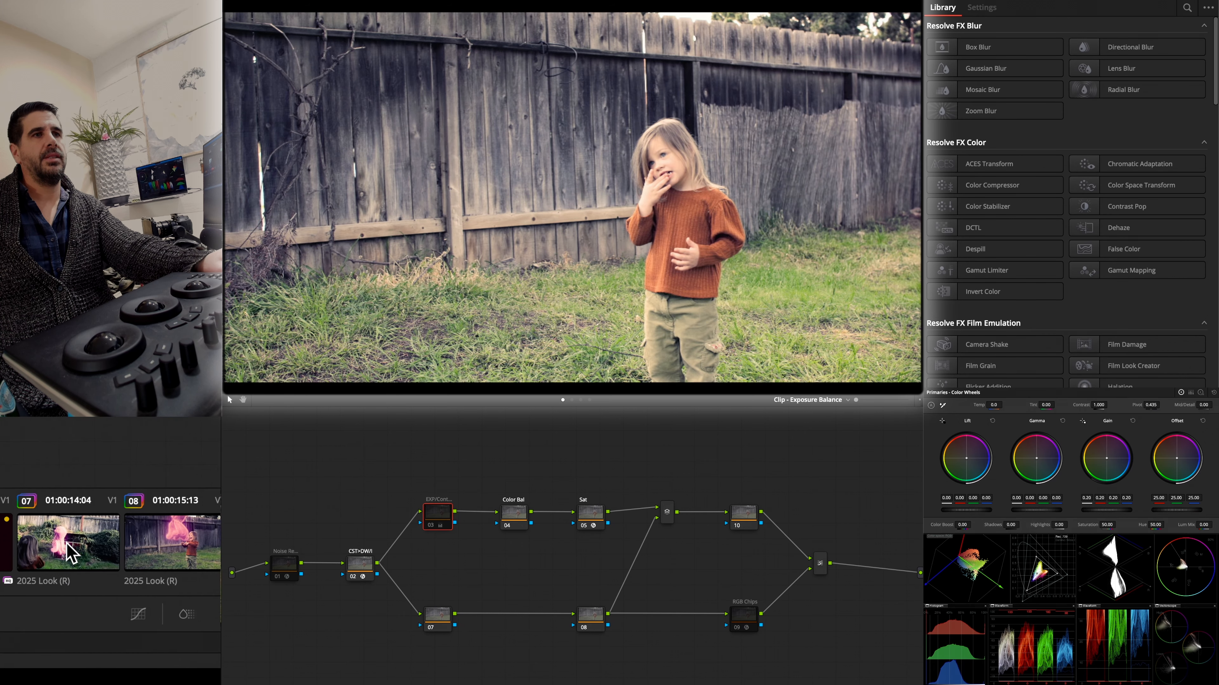
click(67, 544)
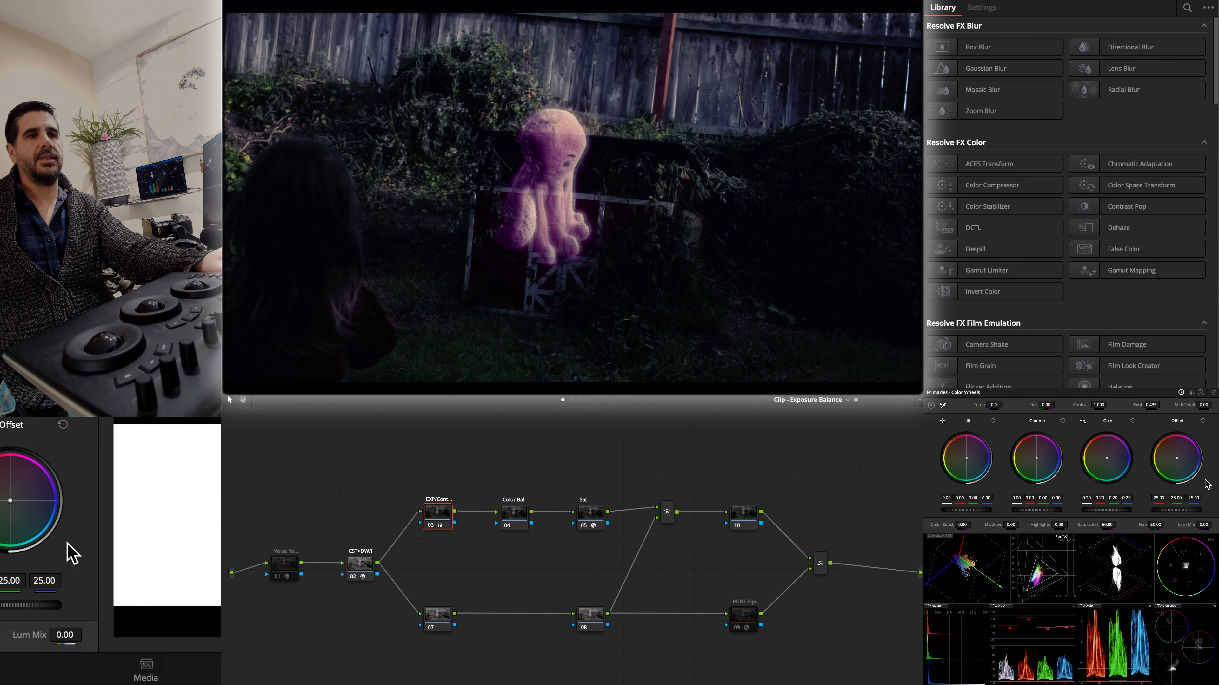
click(1214, 392)
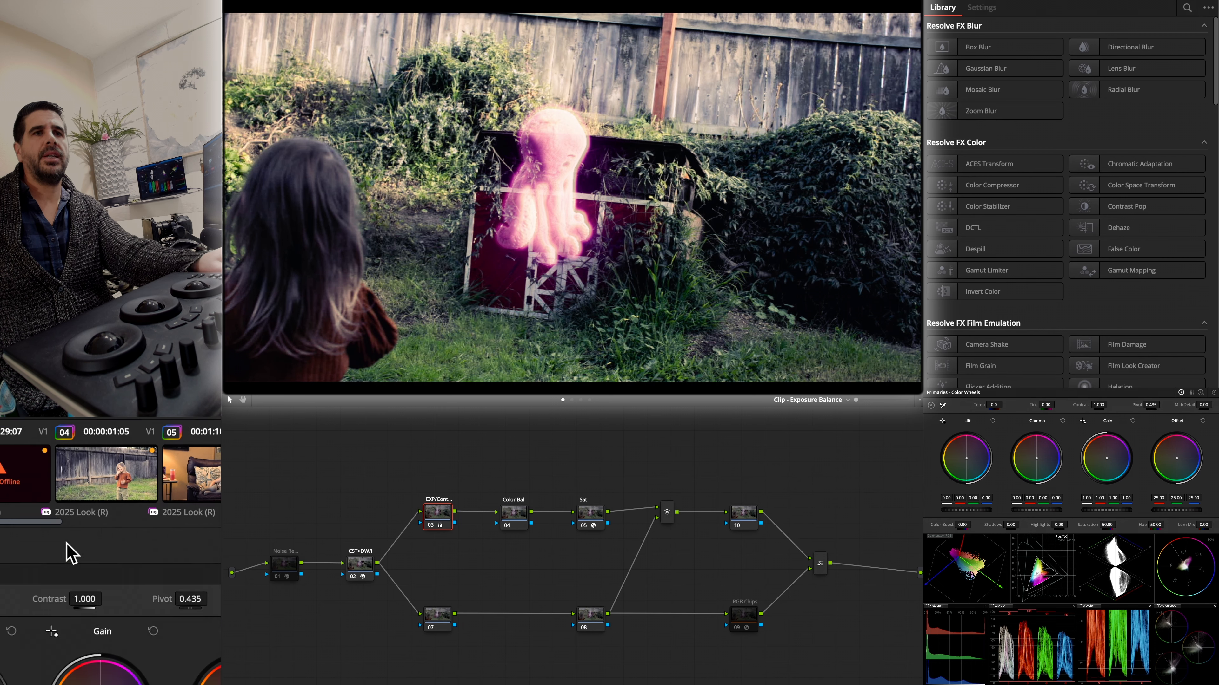
- Match clip 07 to clip 04 by setting Lift to 0.03, Gamma to -0.04 and Gain to 0.83 in EXP/Cont
click(67, 544)
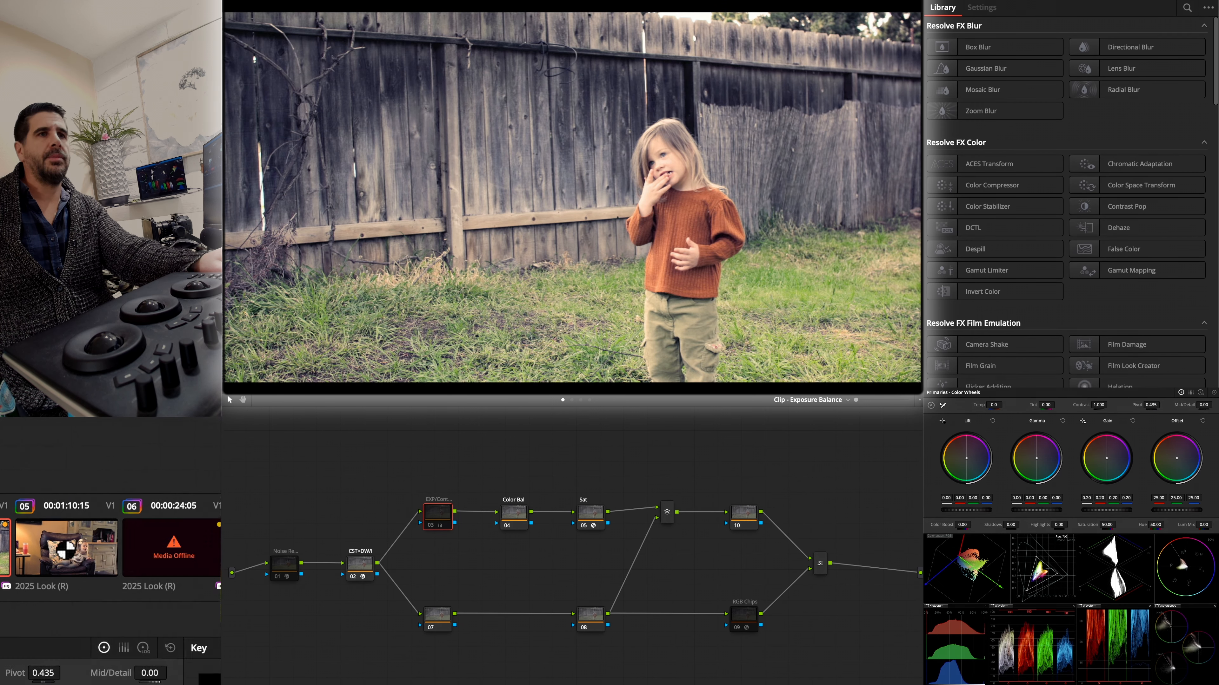
click(76, 550)
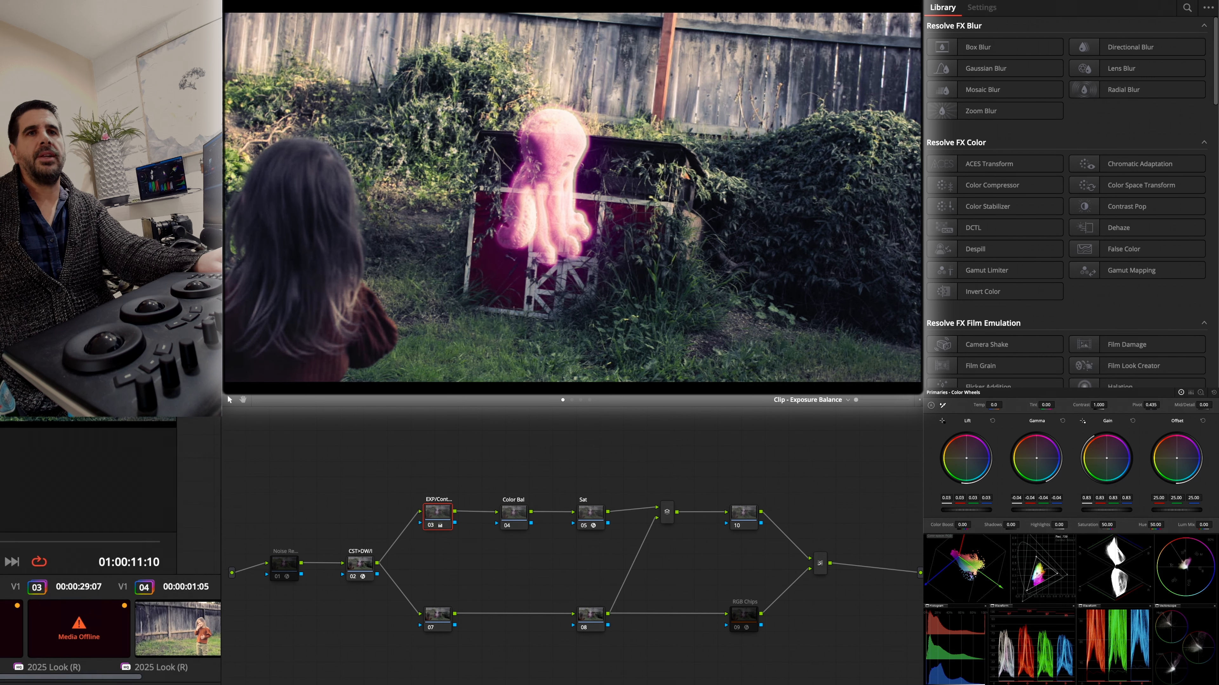
click(1, 548)
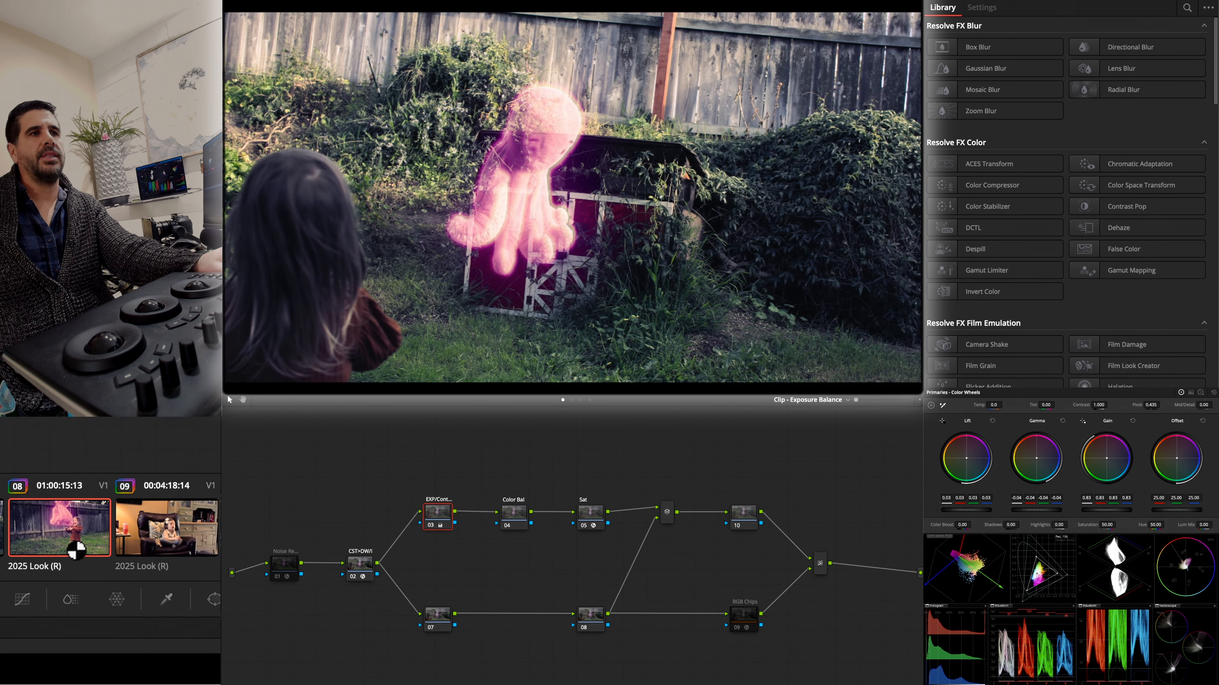
- Compare the exposure and color of fence ghost clip 08 with clip 04, switching back and forth between them
click(72, 552)
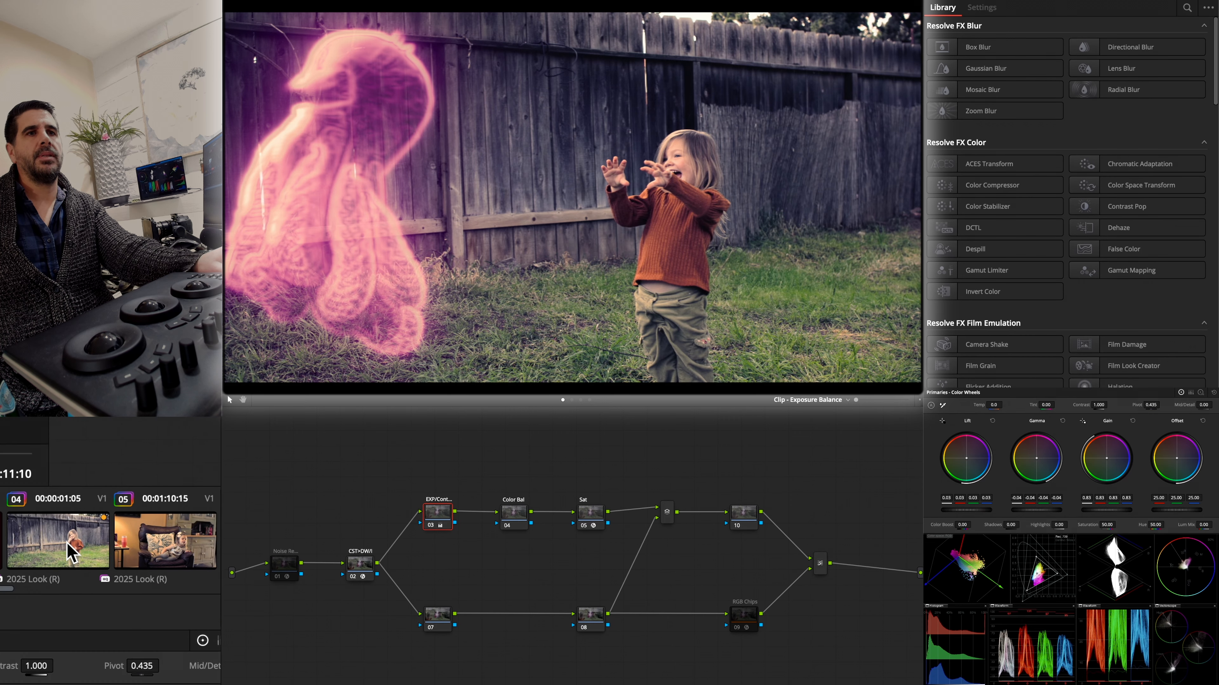
click(70, 552)
click(69, 545)
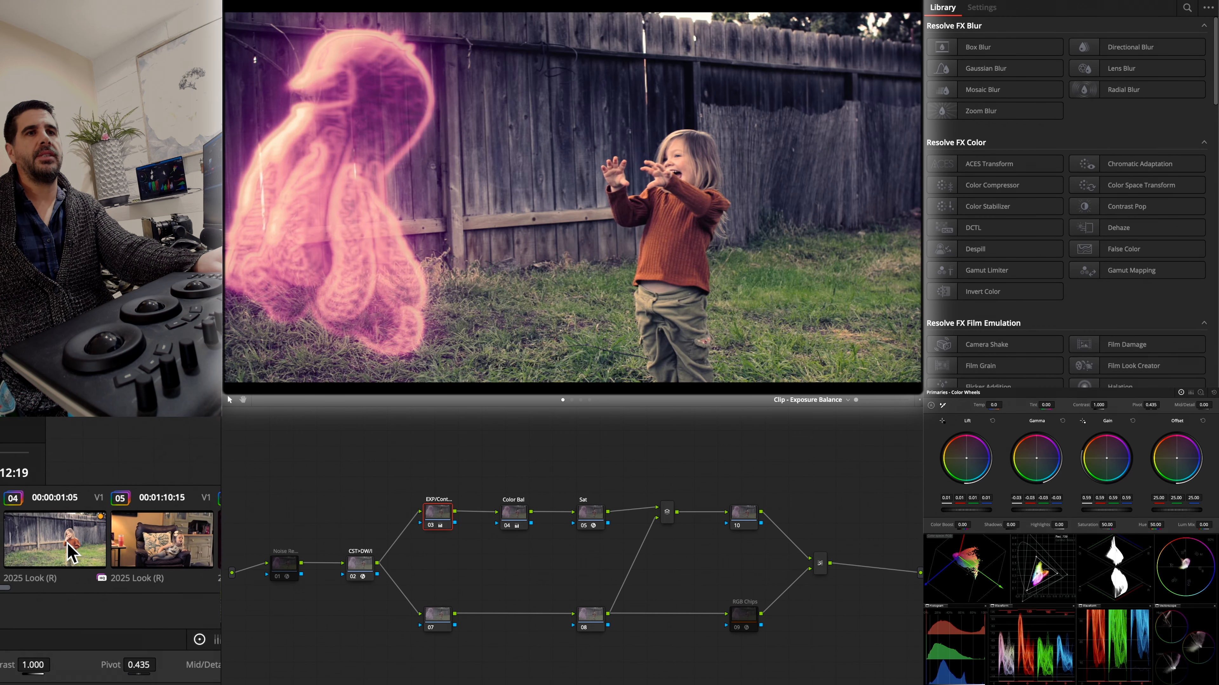
click(68, 543)
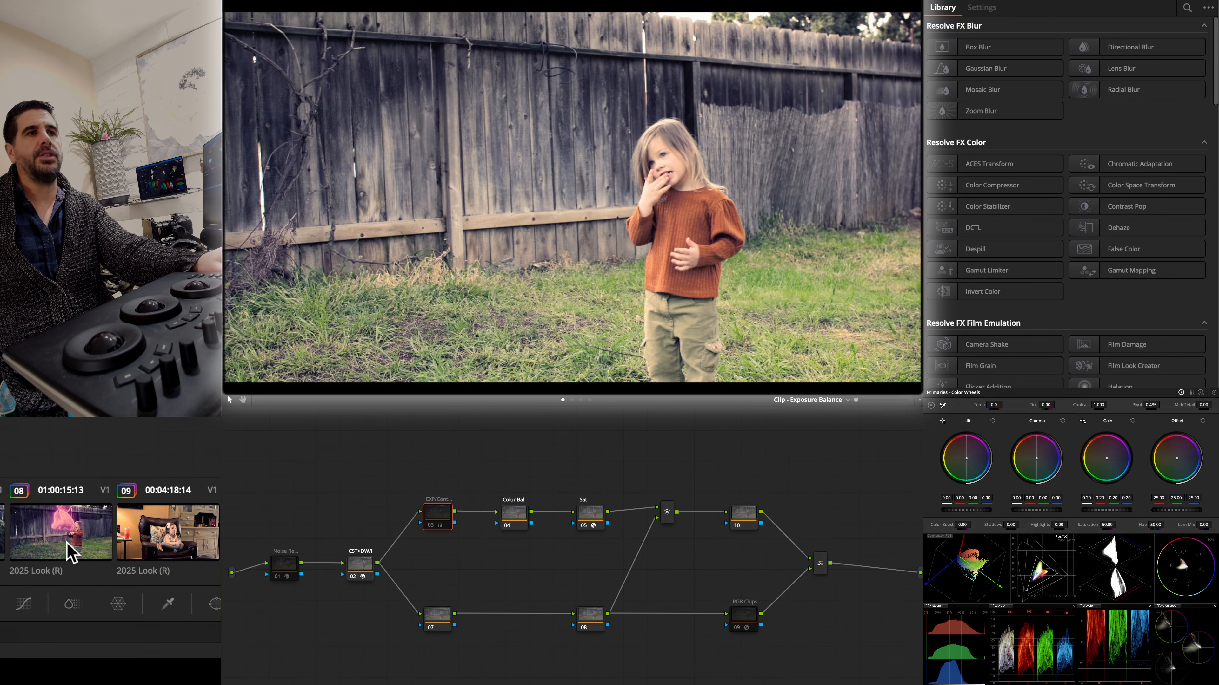
click(68, 544)
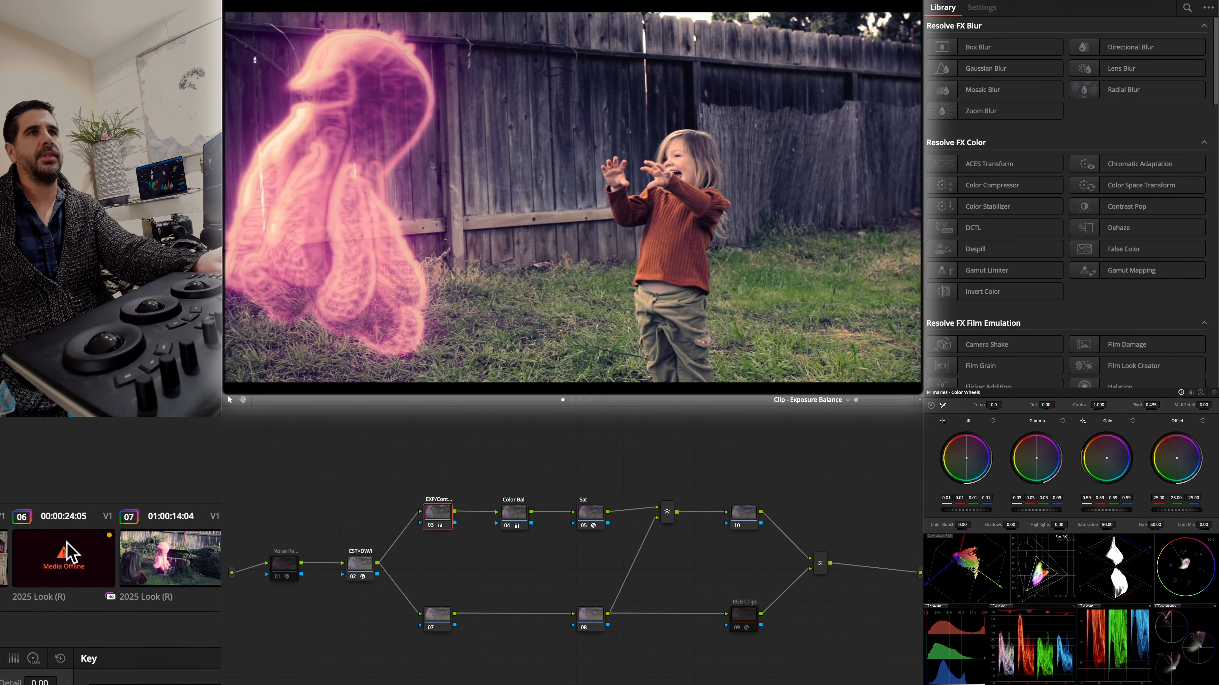
click(67, 543)
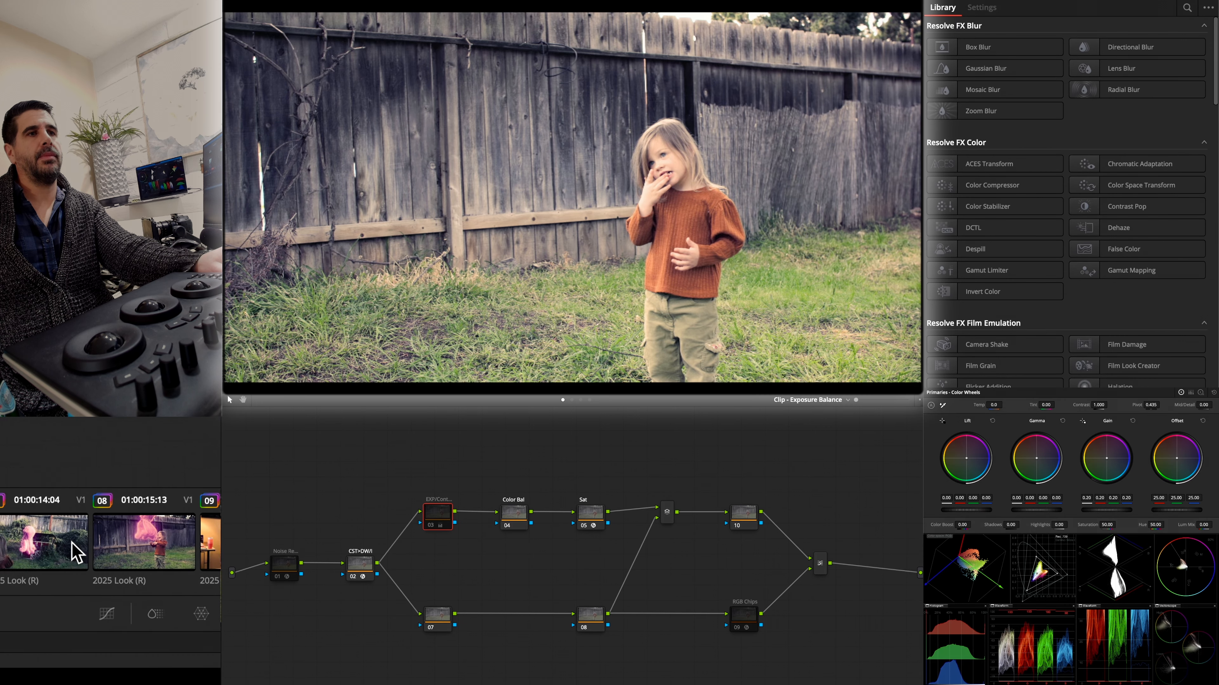
click(68, 543)
click(67, 543)
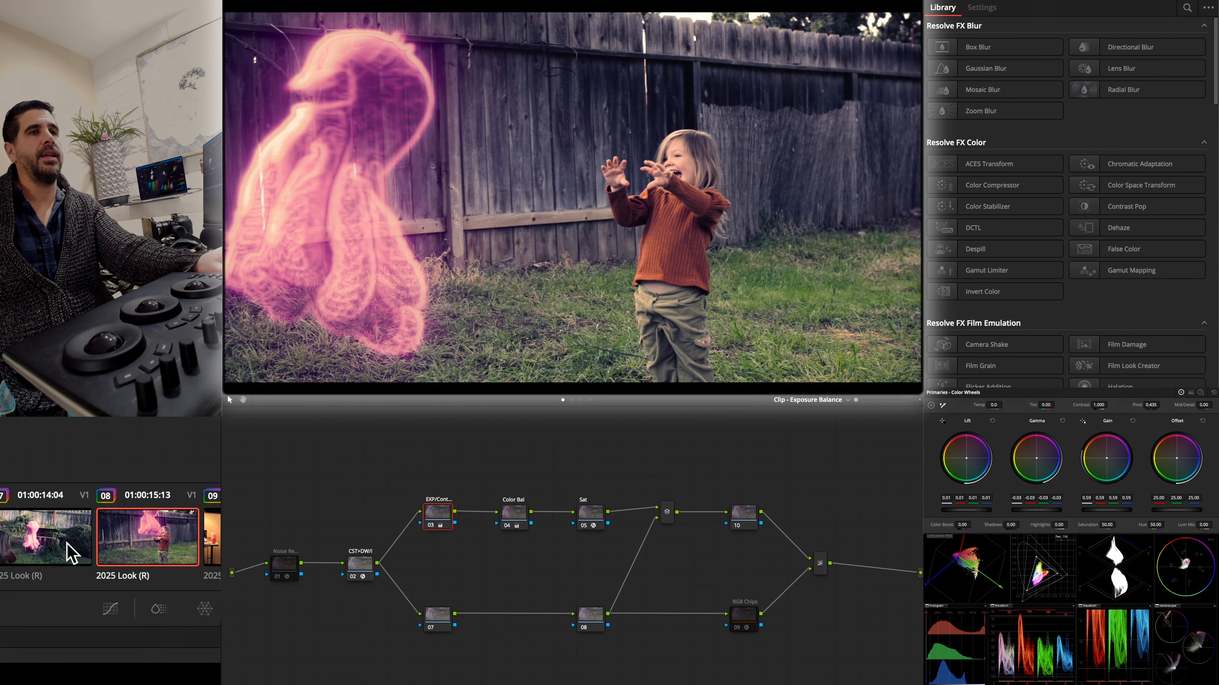
click(67, 544)
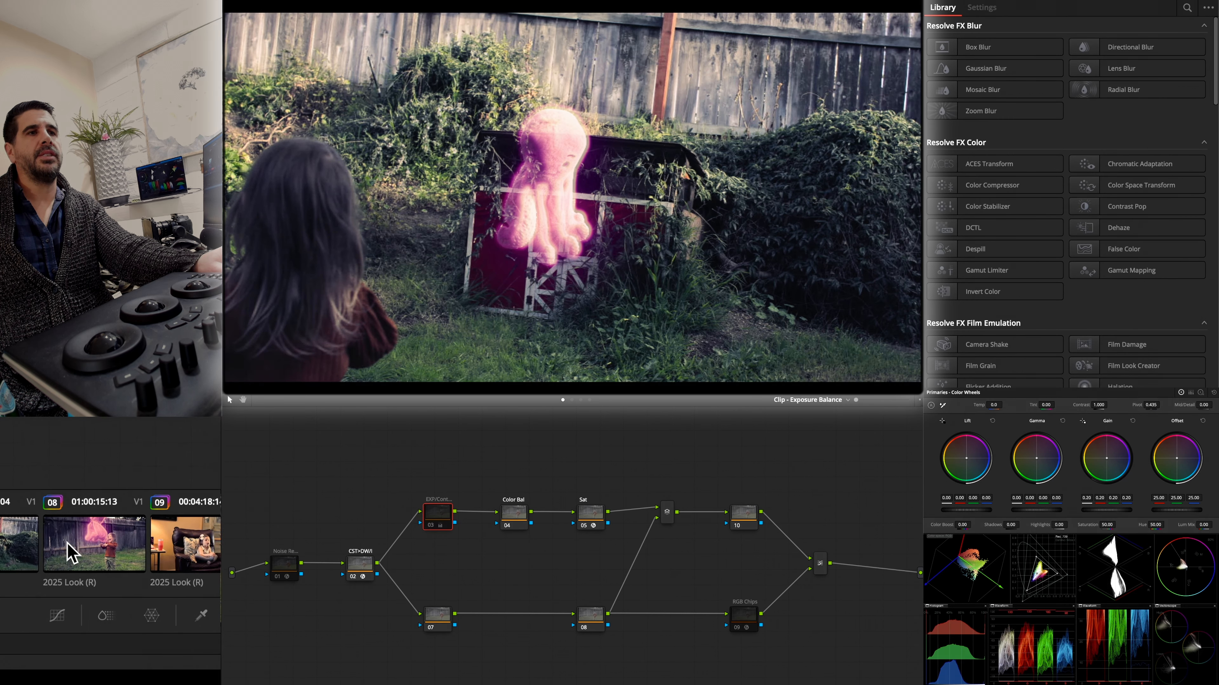
- Apply clip 08's exposure and color balance grade to clip 04, and compare the result with clips 07 and 08
click(72, 553)
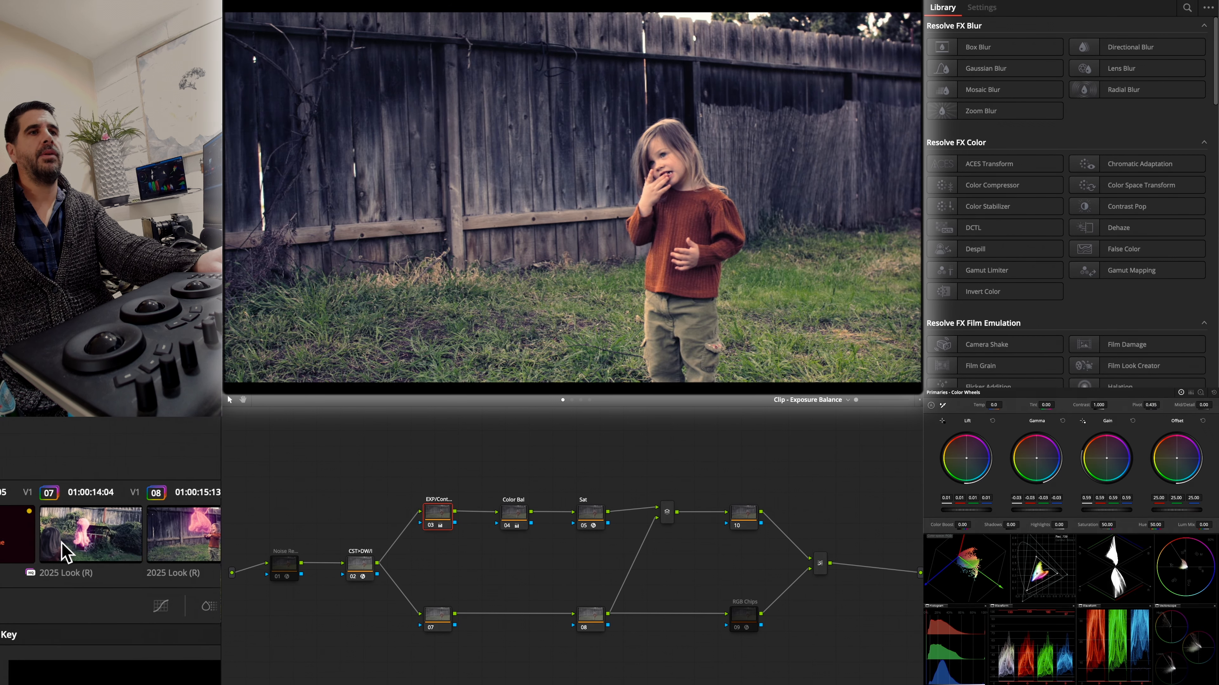
click(62, 547)
click(86, 550)
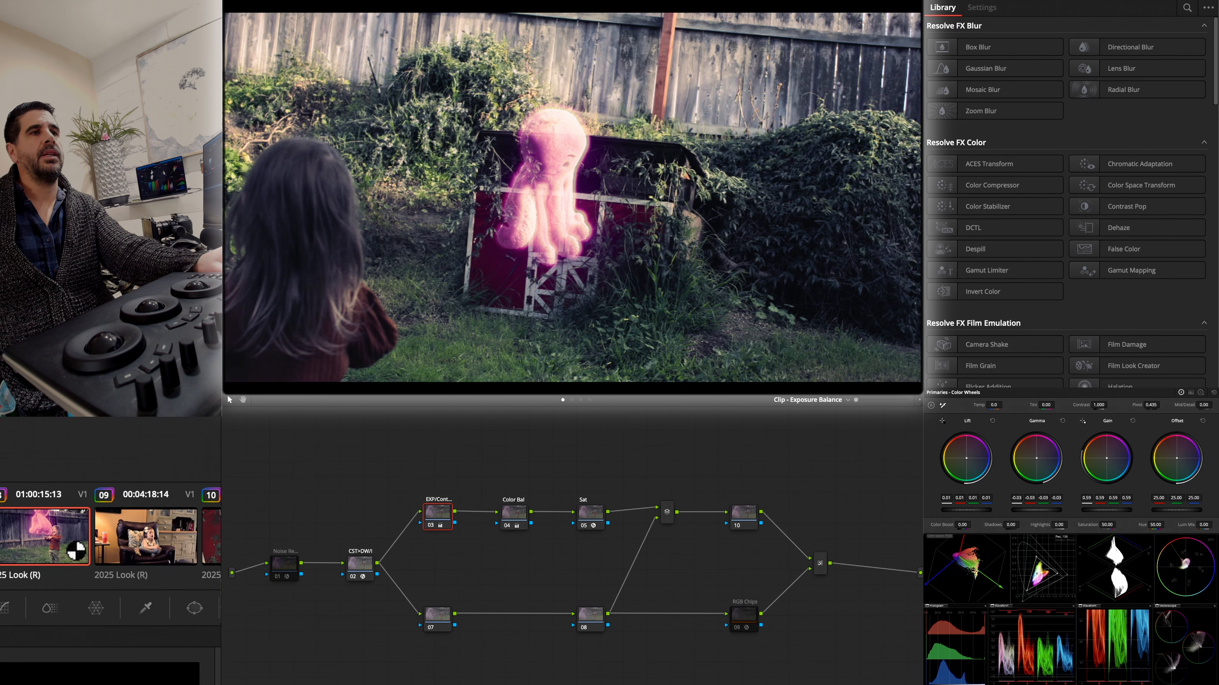
click(75, 551)
click(77, 550)
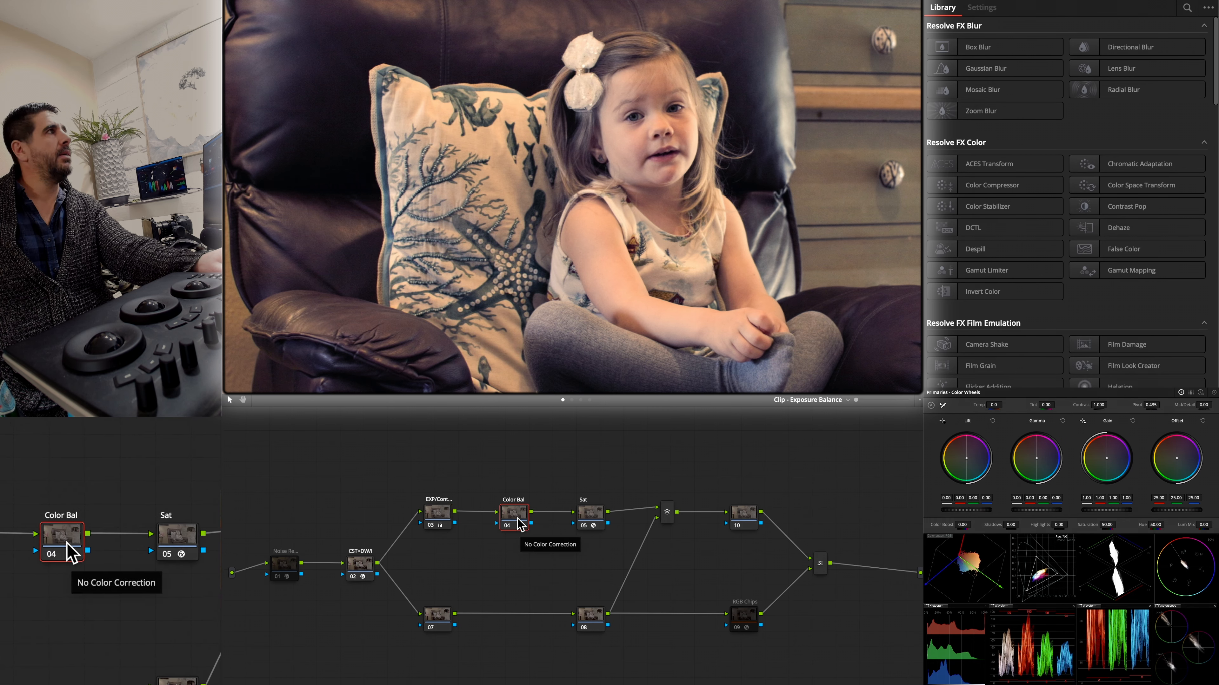
- Inspect the Color Bal node on the armchair clip and check the close-up of the red barn ghost
click(67, 543)
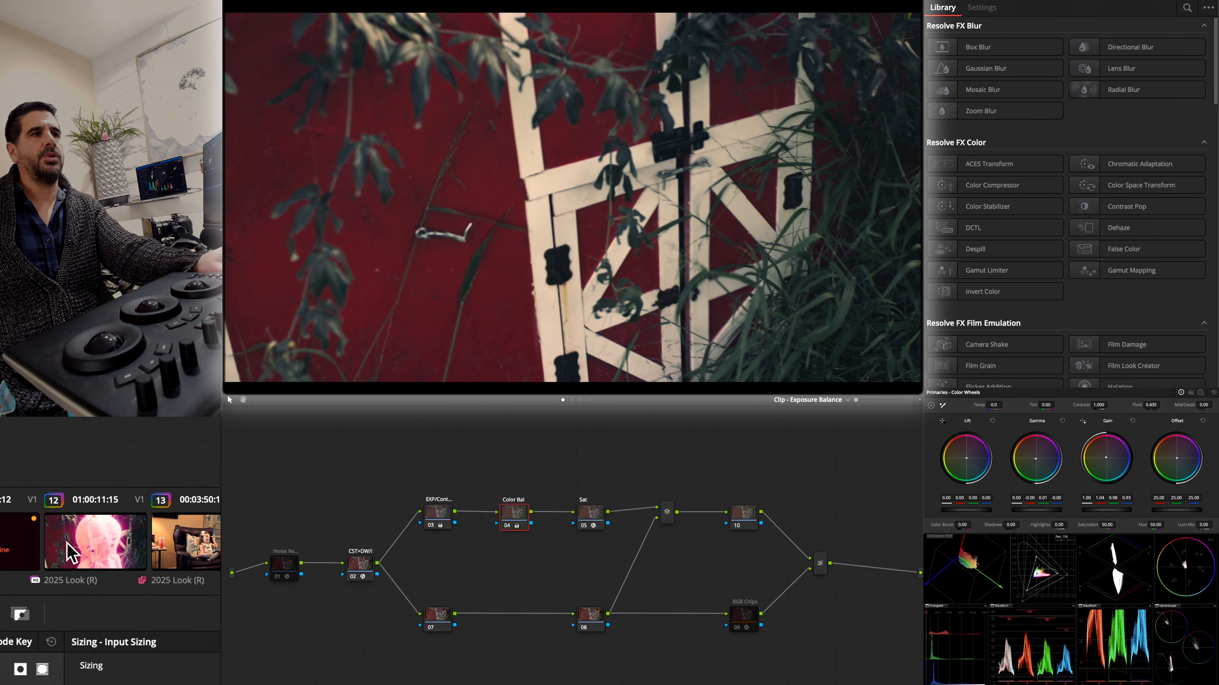
drag(23, 539, 67, 543)
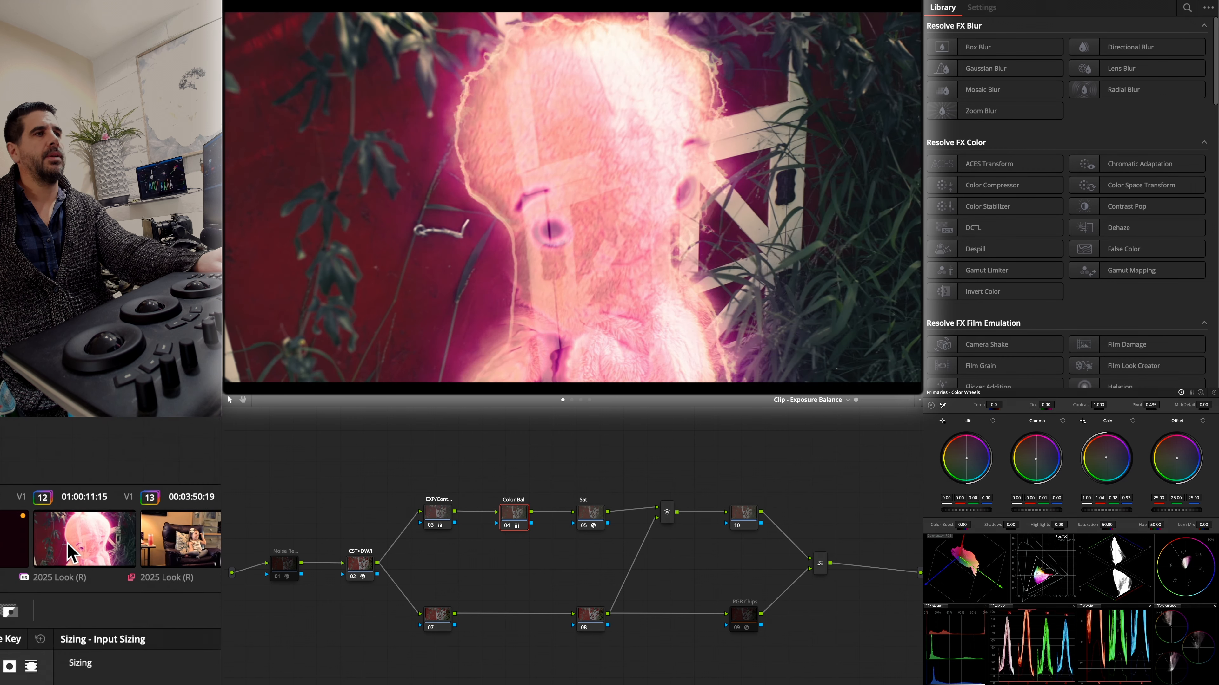
click(68, 544)
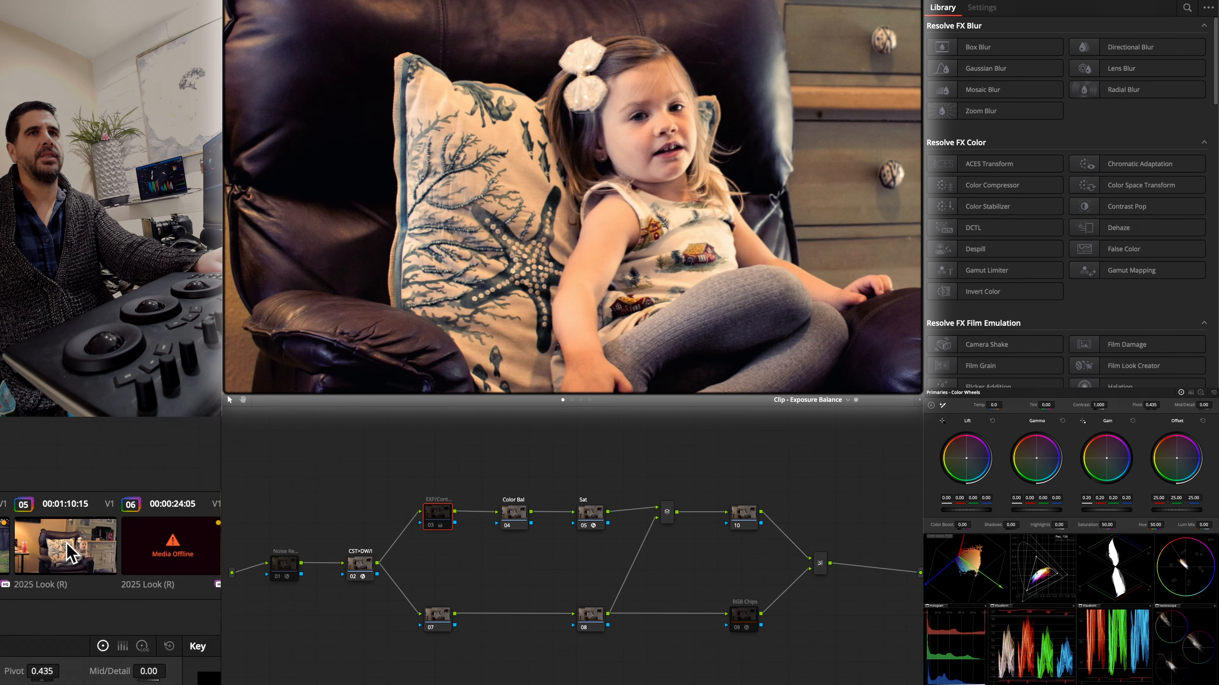
- Copy clip 05's grade with Lift 0.01, Gamma 0.02 and Gain 0.78 to armchair clip 14, and compare it with house clip 15
click(66, 542)
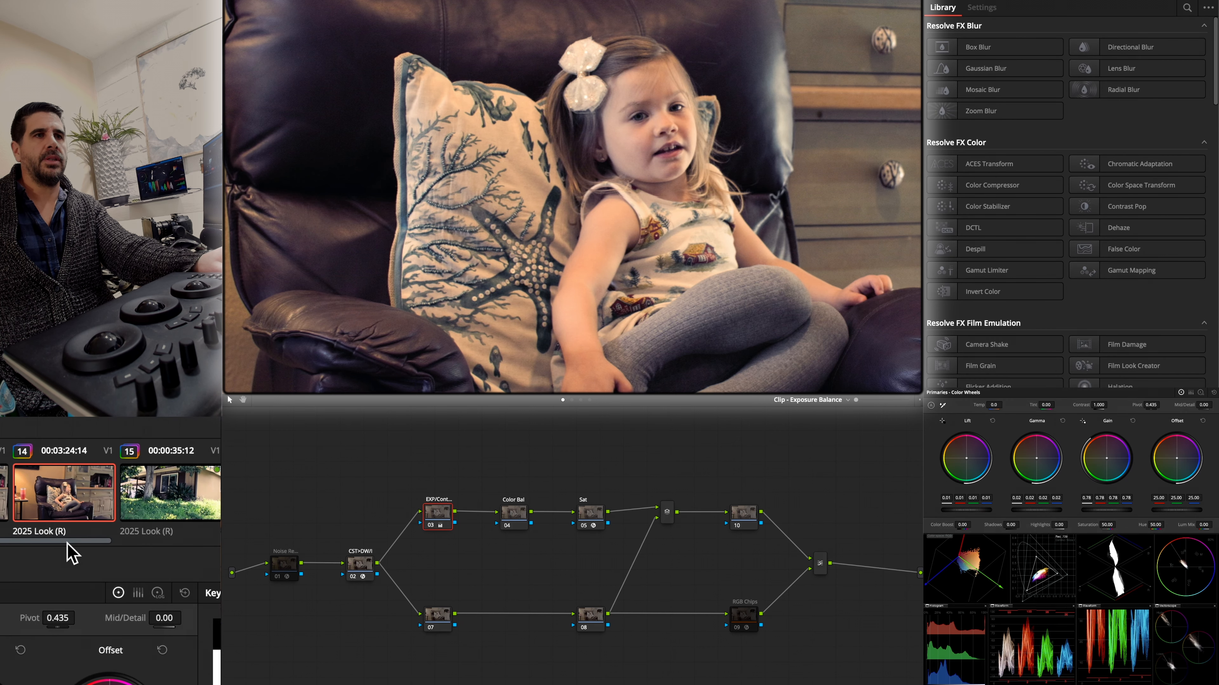
click(72, 552)
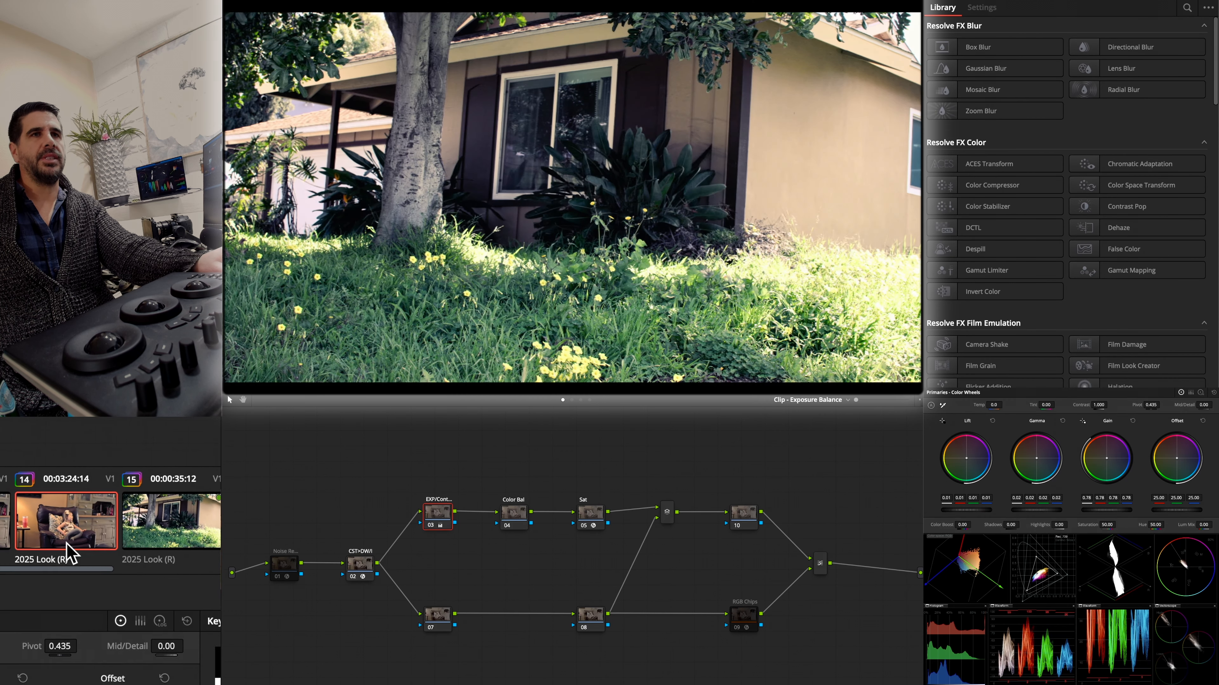
click(69, 547)
click(67, 544)
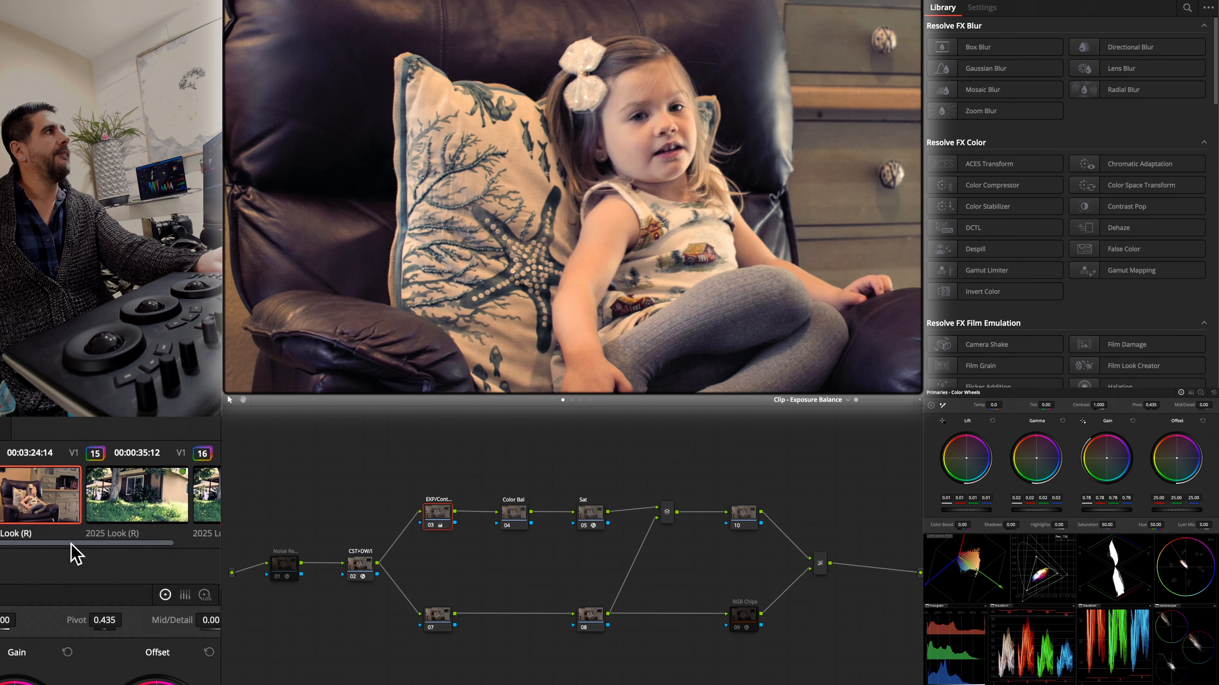
- On house exterior clip 15, enable the EXP/Cont node and reset its primaries
click(66, 544)
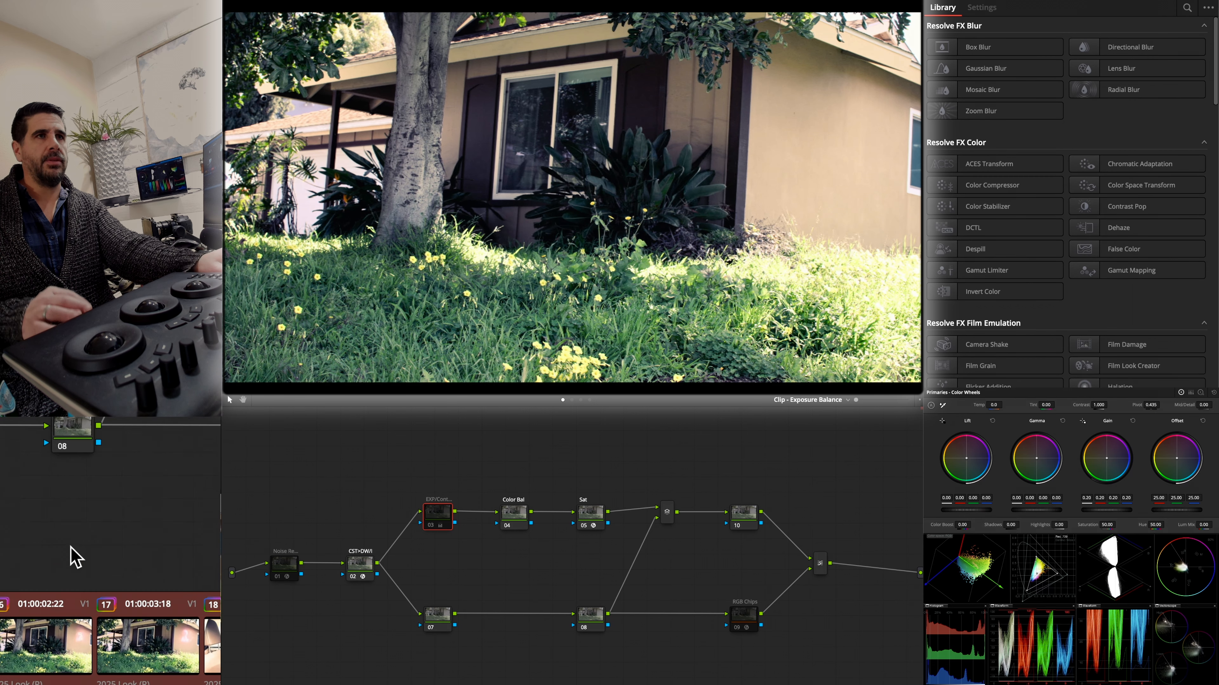
click(436, 527)
click(435, 523)
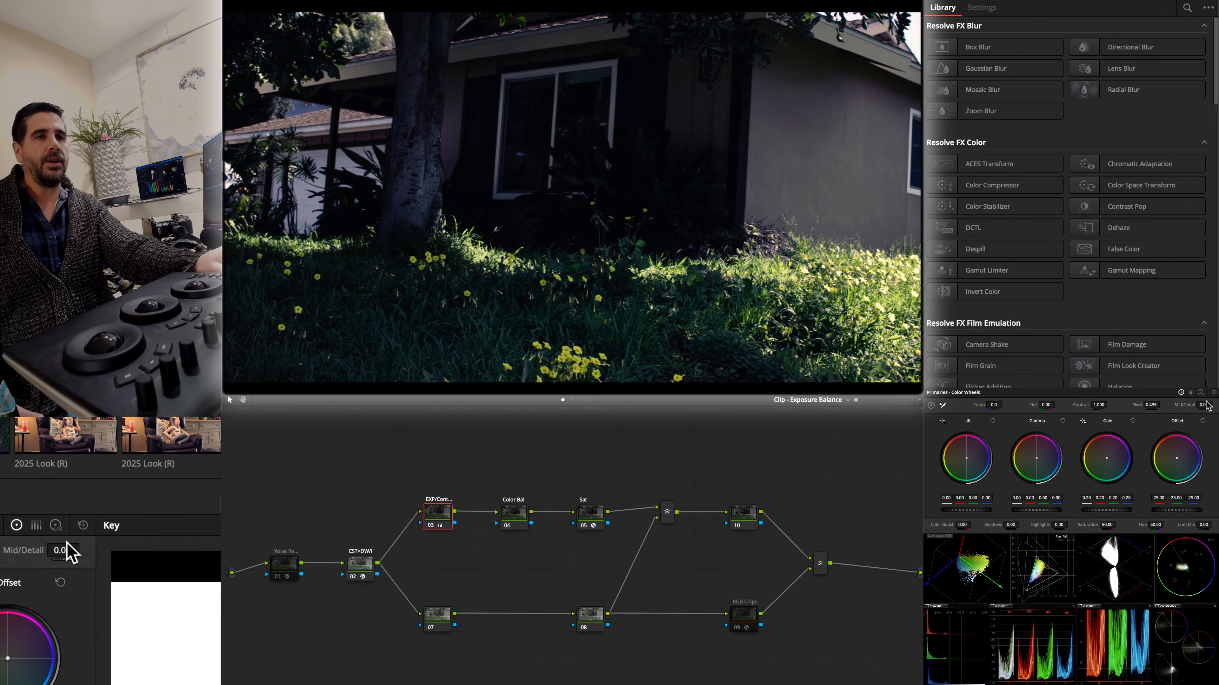
click(1214, 393)
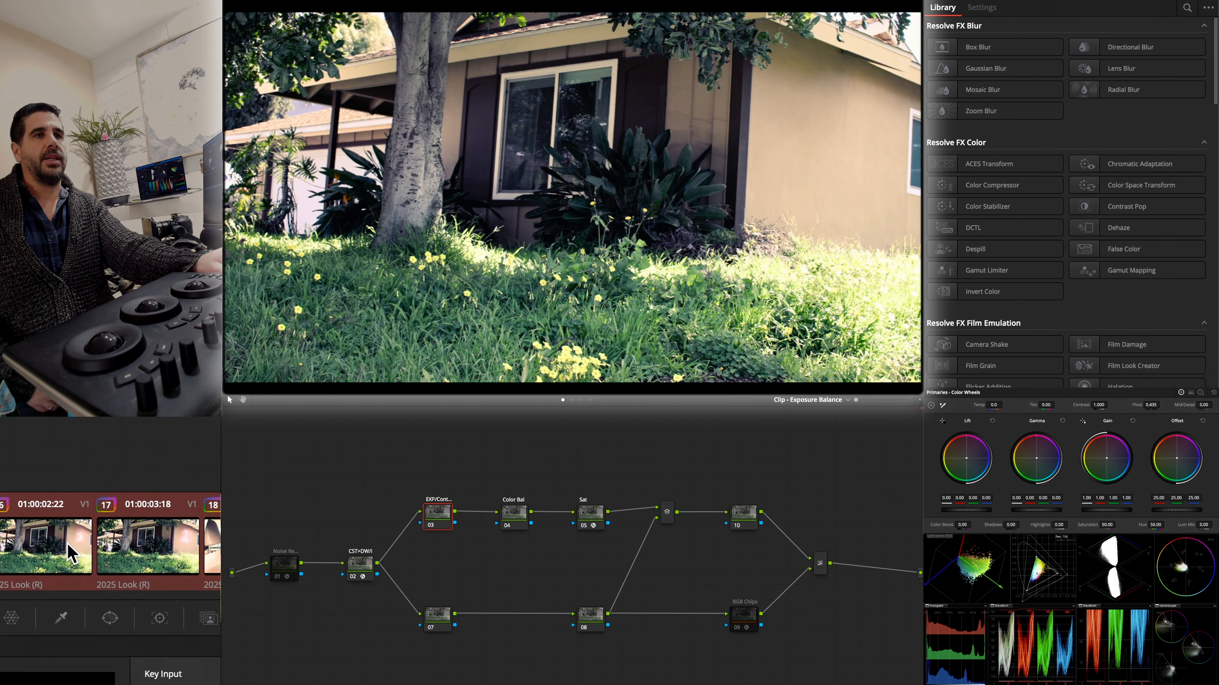
- Compare house clip 15 with house clip 16 and armchair clip 14
click(67, 542)
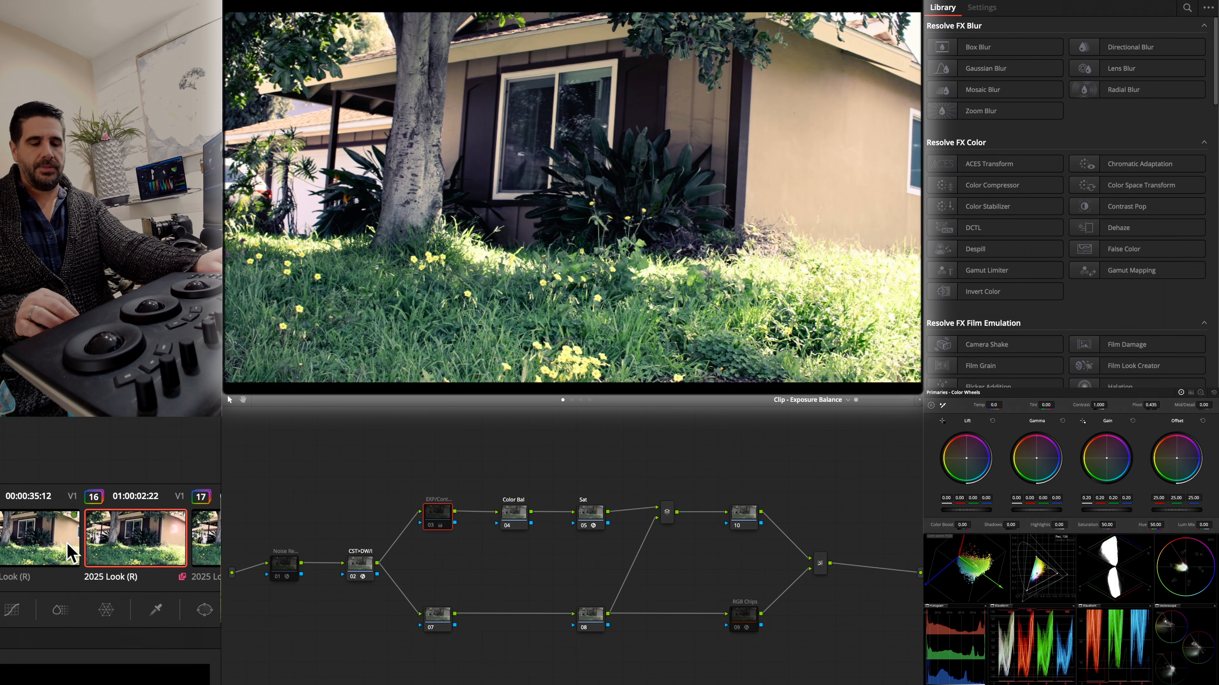
click(67, 542)
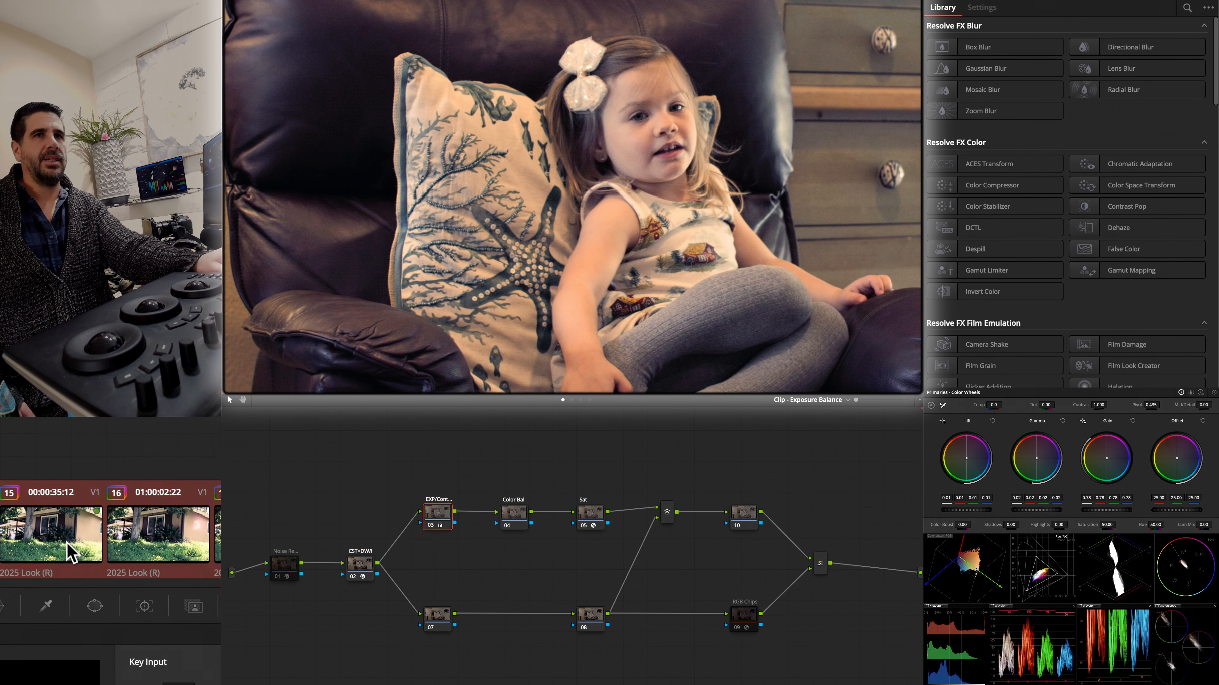
click(72, 553)
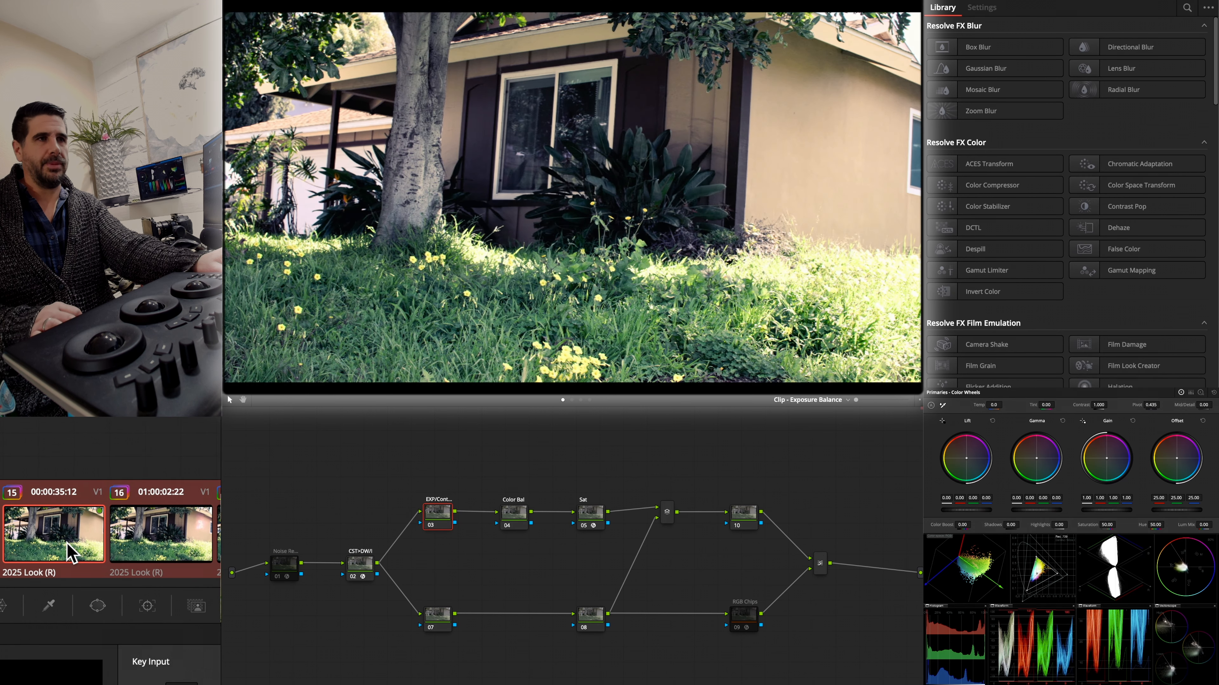
- Replace the existing grades on the selected house exterior clips 15 to 17
click(67, 543)
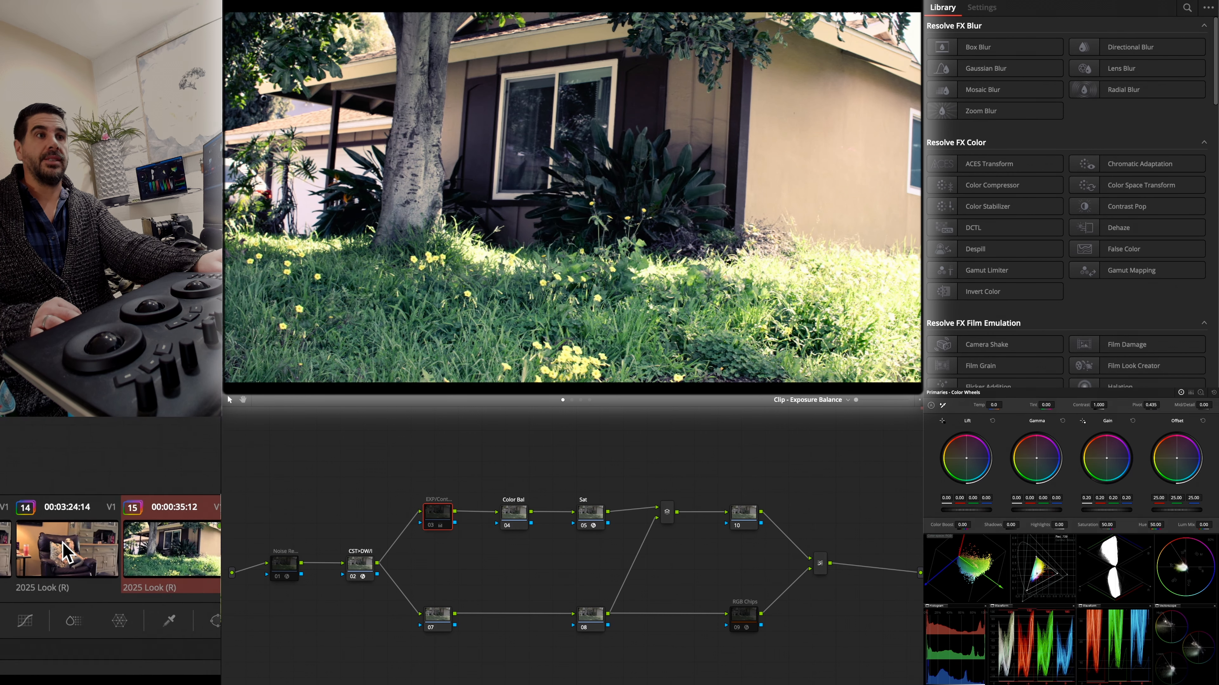
right_click(71, 552)
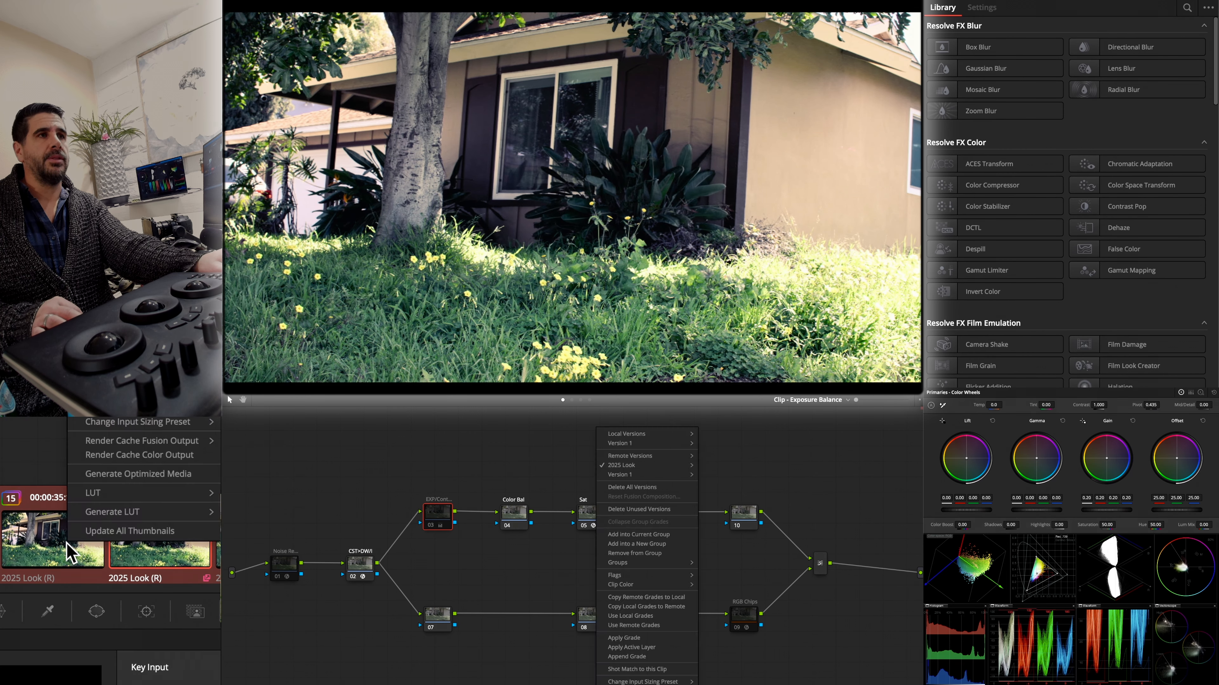
click(68, 553)
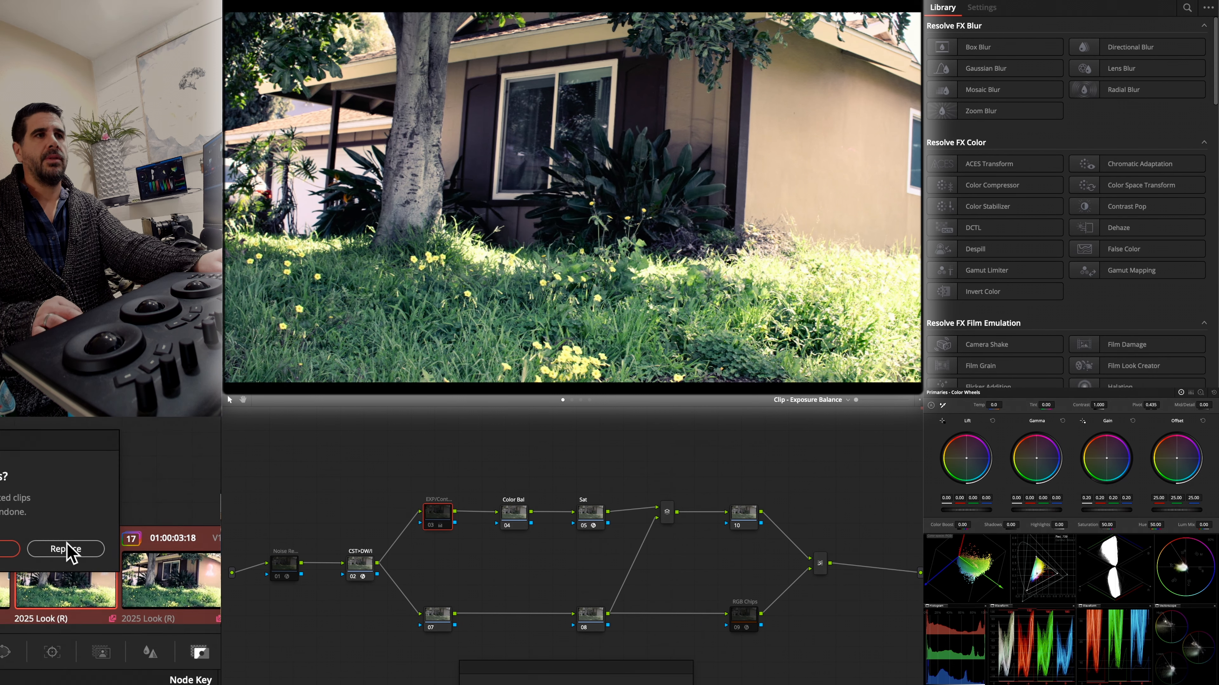
click(67, 549)
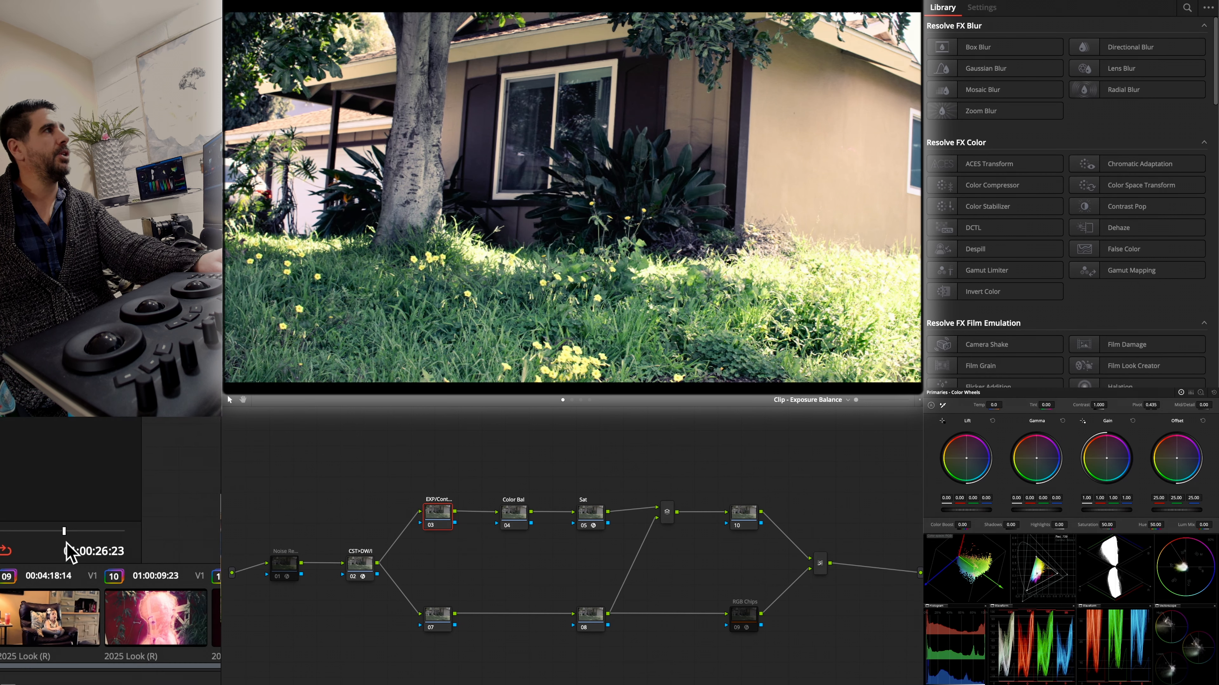
- Grade house clip 16's EXP/Cont node with Lift 0.03, Gamma -0.05 and Gain 0.64, comparing it with clips 15 and 17
mouse_move(67, 543)
mouse_down()
mouse_move(111, 545)
mouse_move(7, 543)
mouse_move(67, 543)
mouse_up()
click(69, 546)
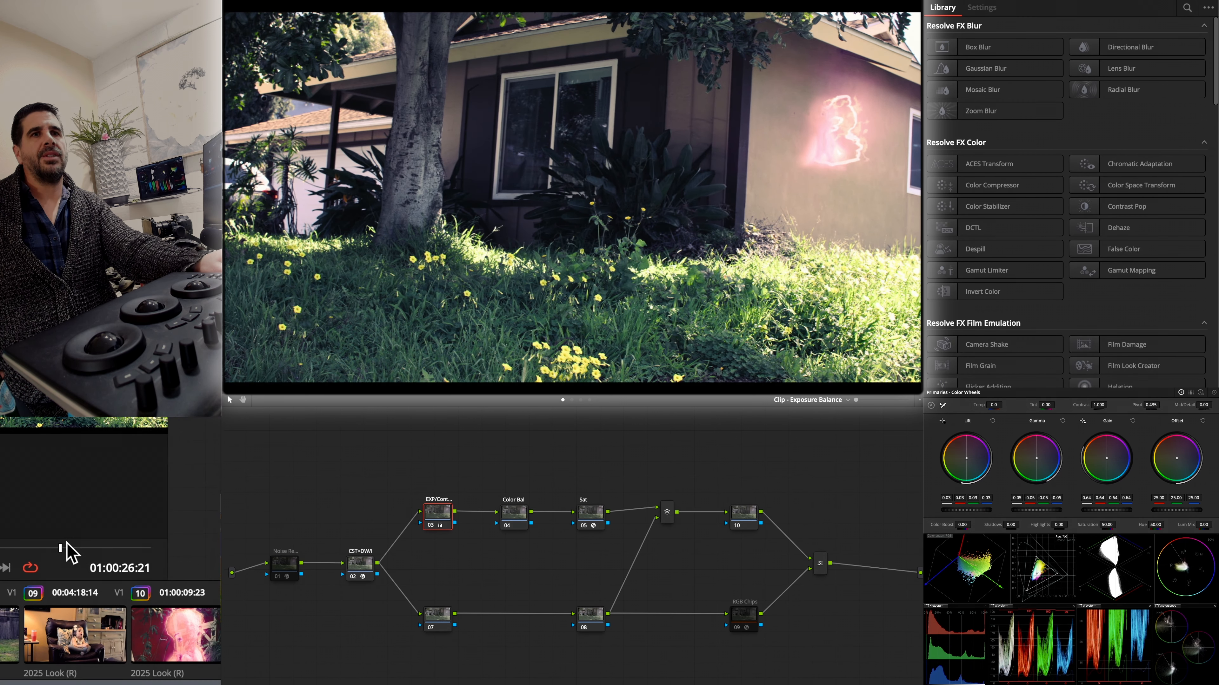
drag(8, 543, 66, 544)
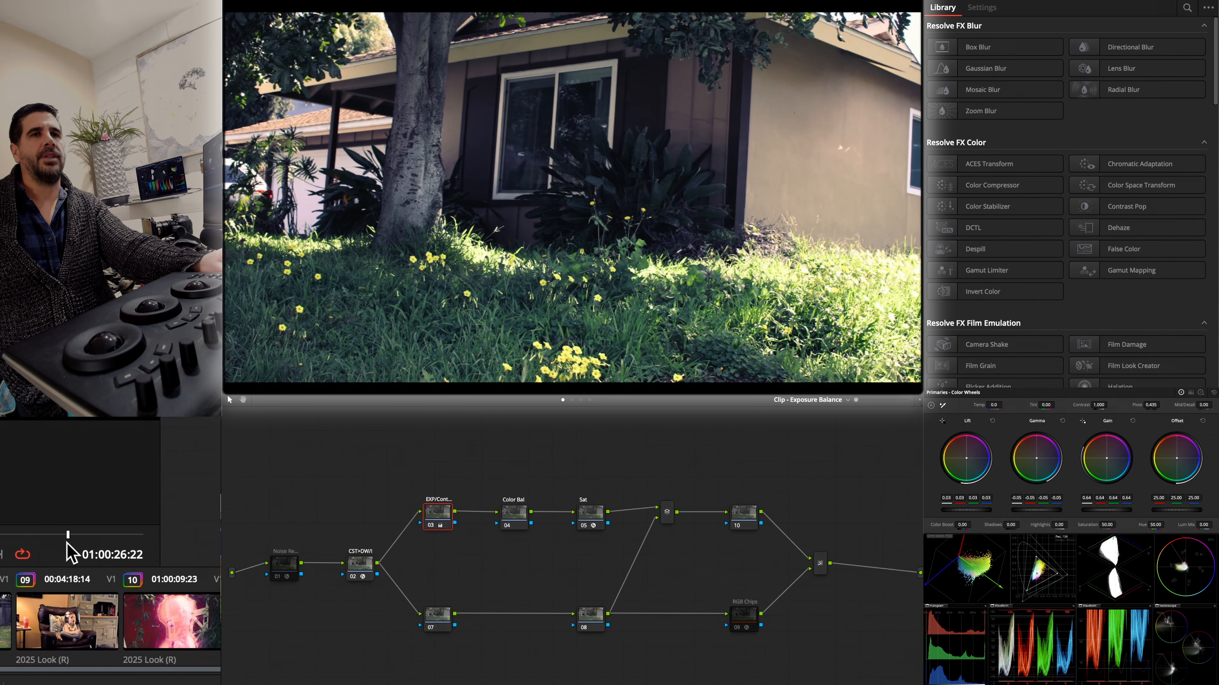
click(76, 551)
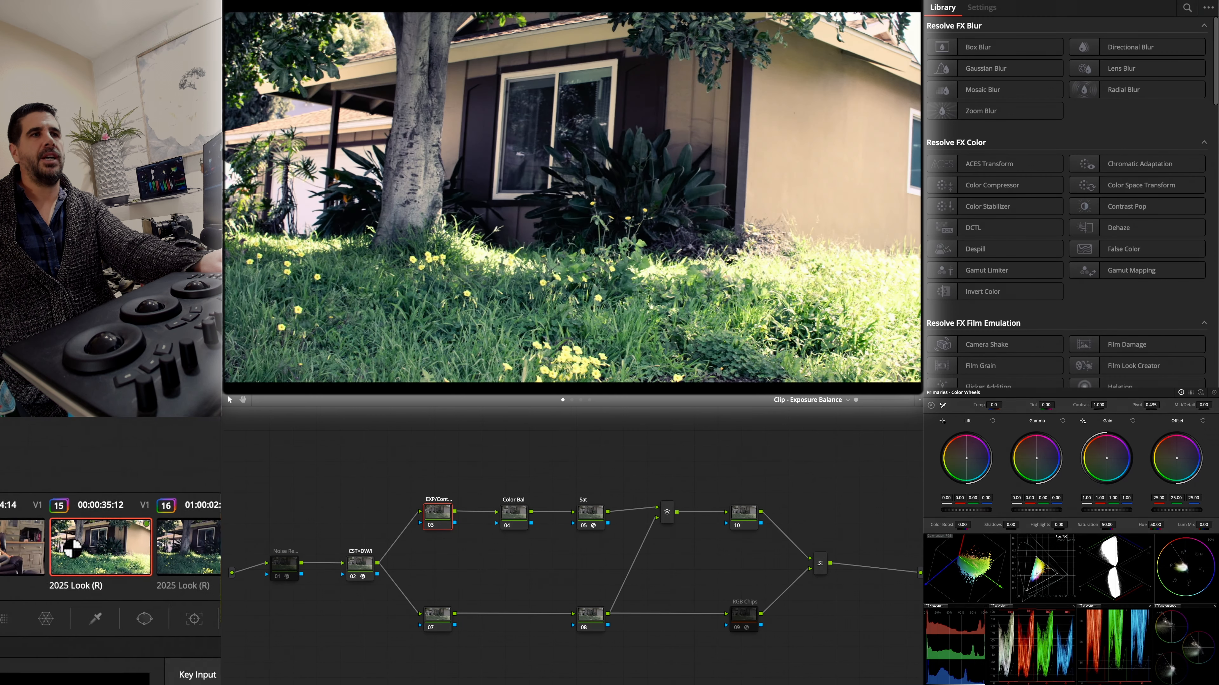
drag(0, 543, 68, 543)
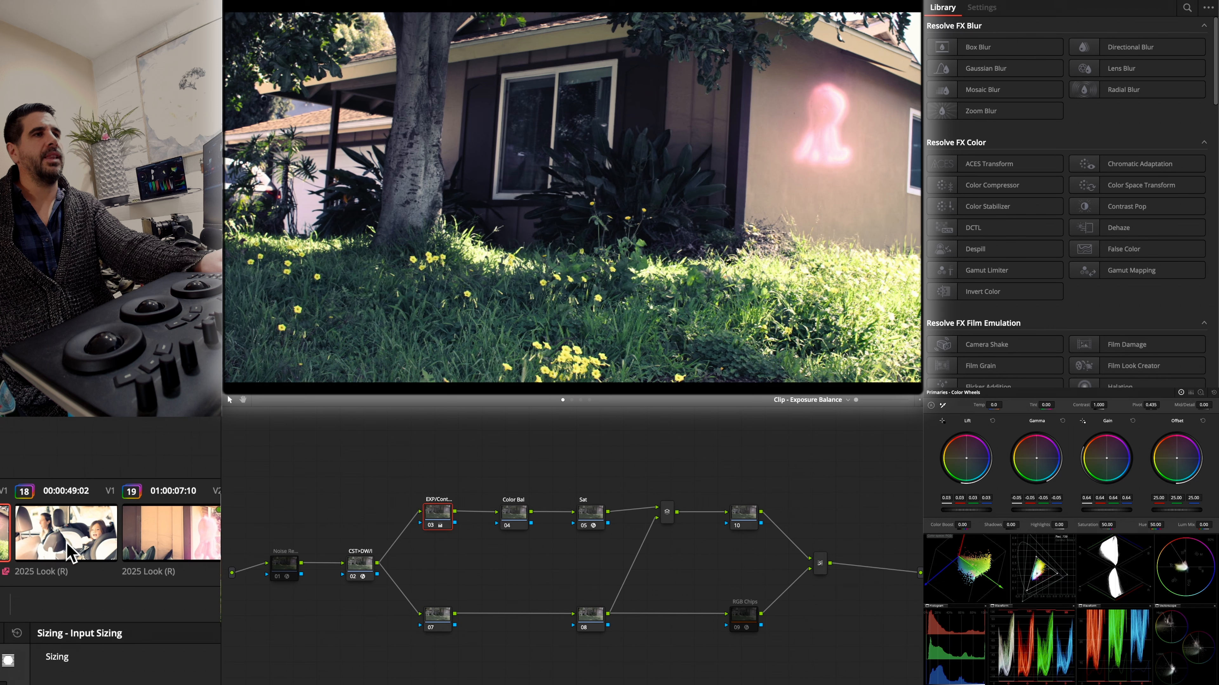
- Compare car clip 18 with the house shots and set its EXP/Cont node to Lift 0.07 and Gain 0.24, 0.26, 0.24, 0.21
click(69, 551)
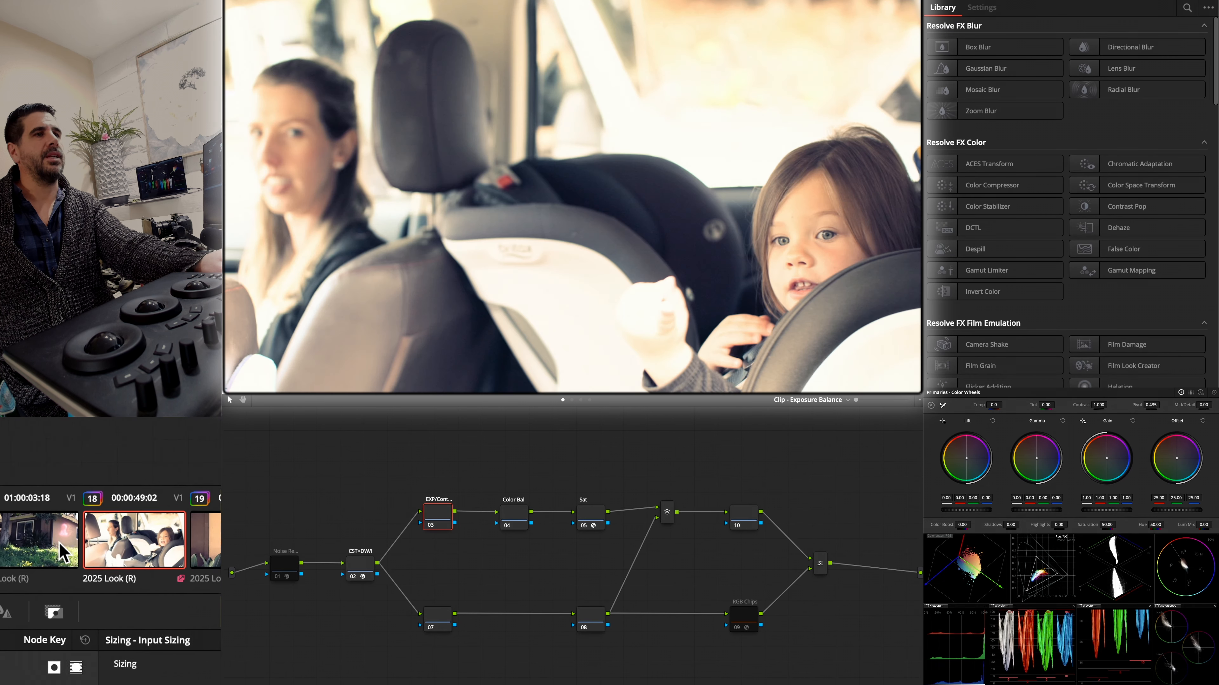
click(70, 551)
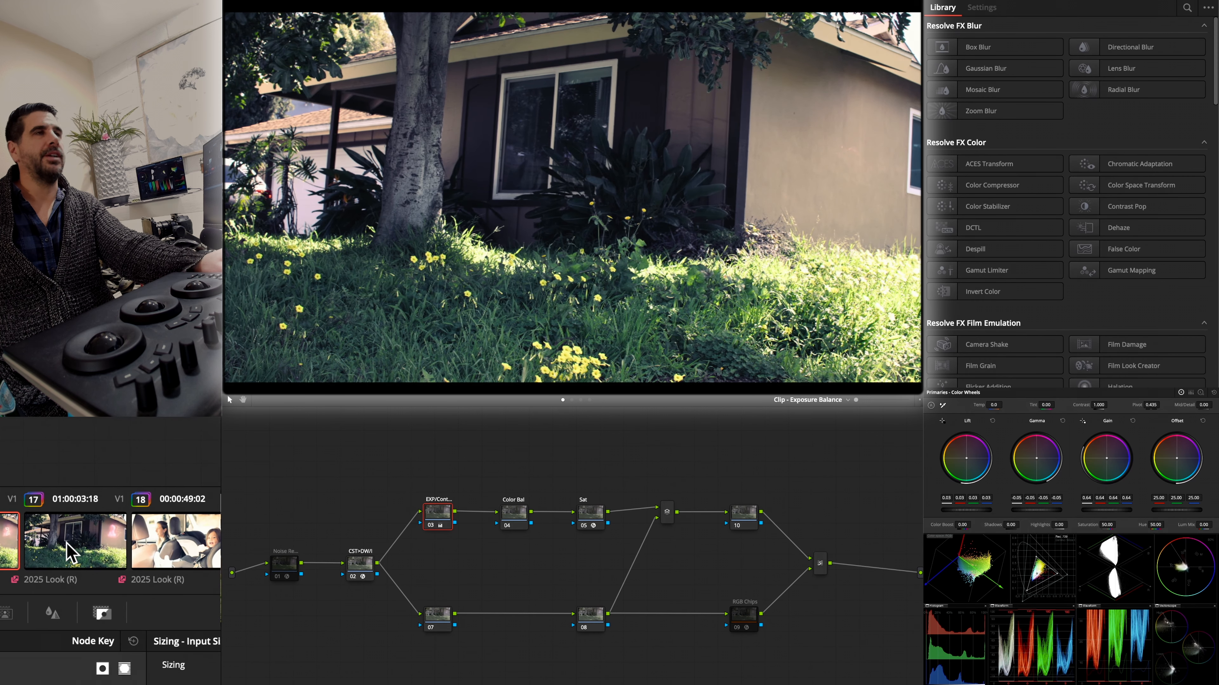
click(66, 545)
click(65, 545)
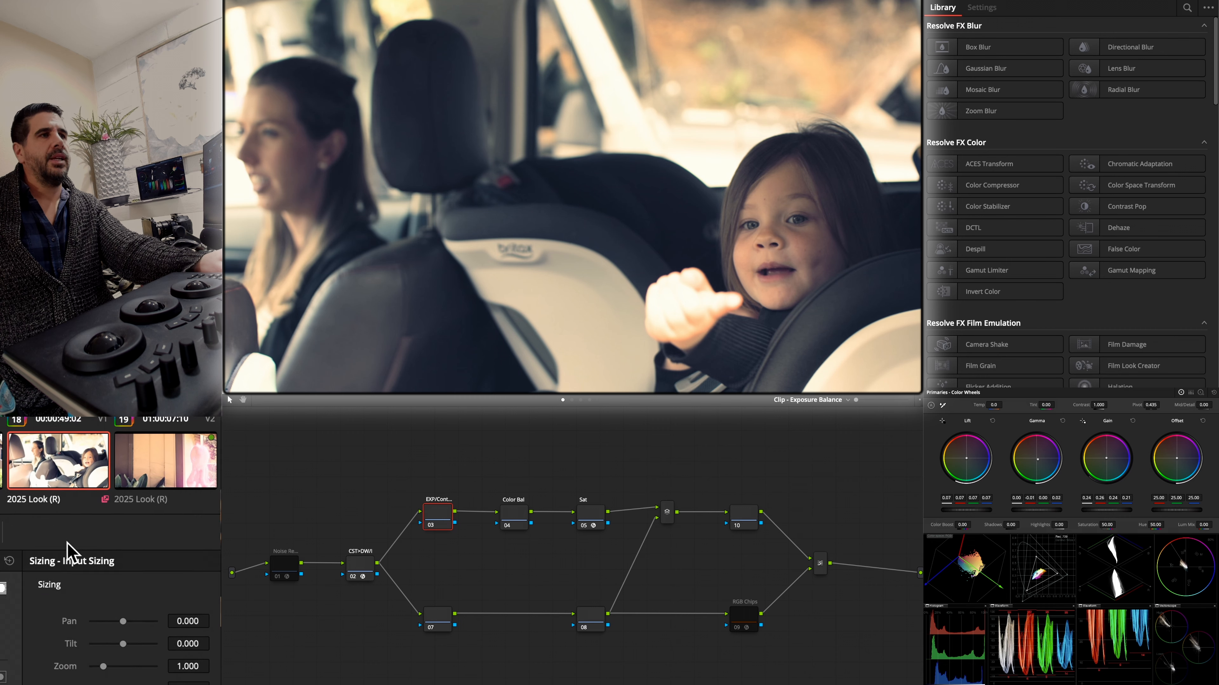
- Enable the Scatter node in clip 18's Power Windows layer and set its Source to DaVinci Intermediate
click(572, 398)
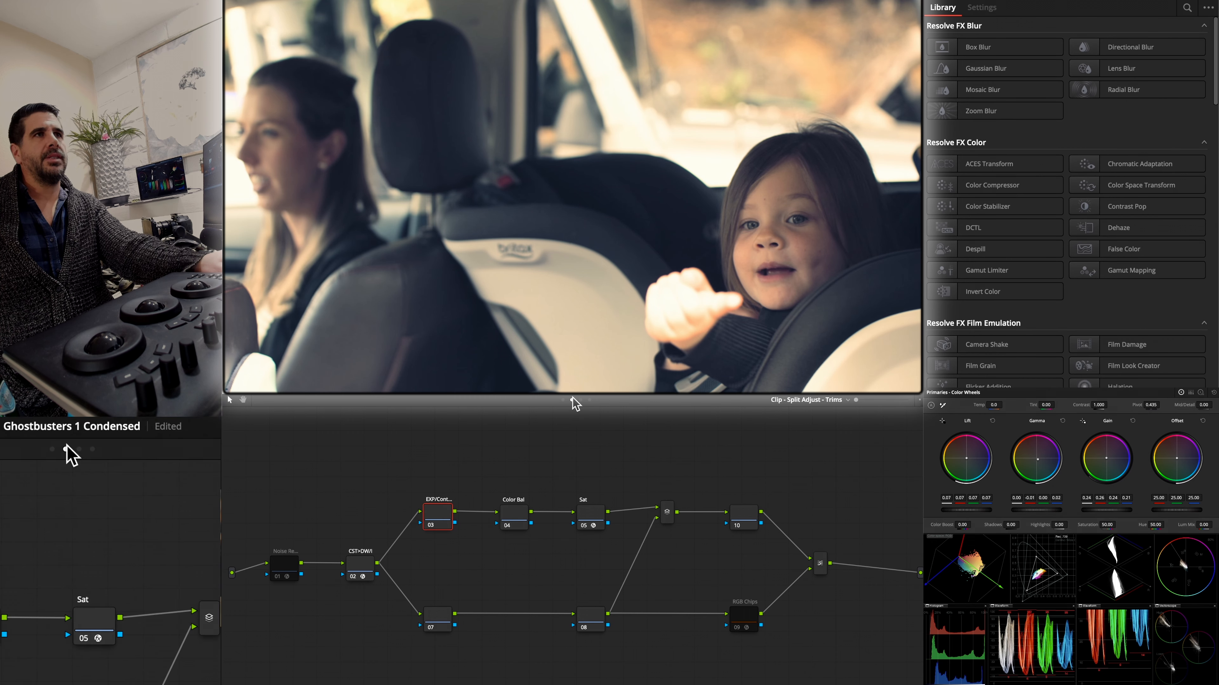
click(581, 399)
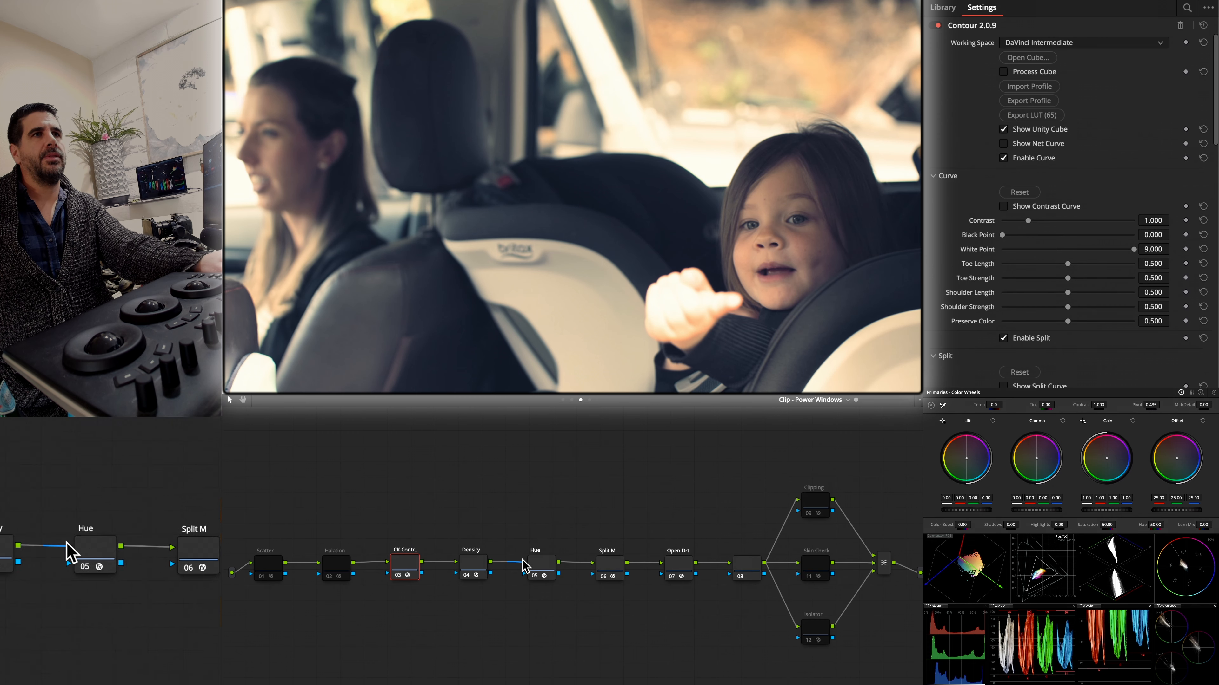
click(265, 574)
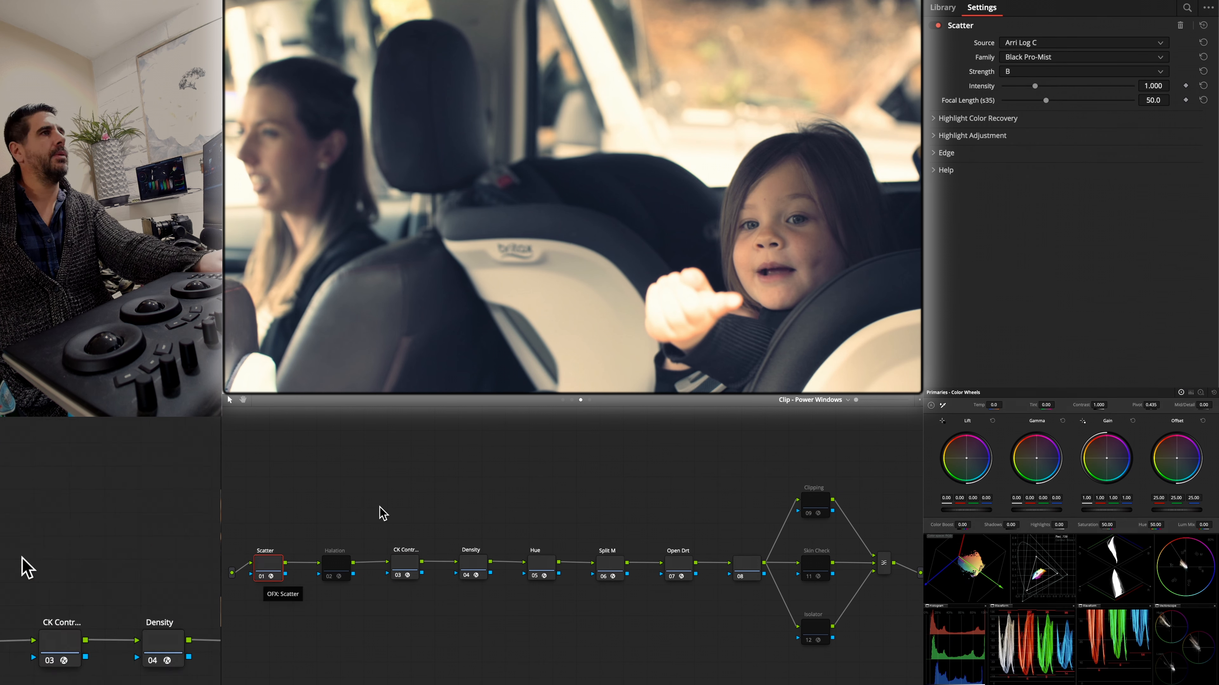
click(1055, 46)
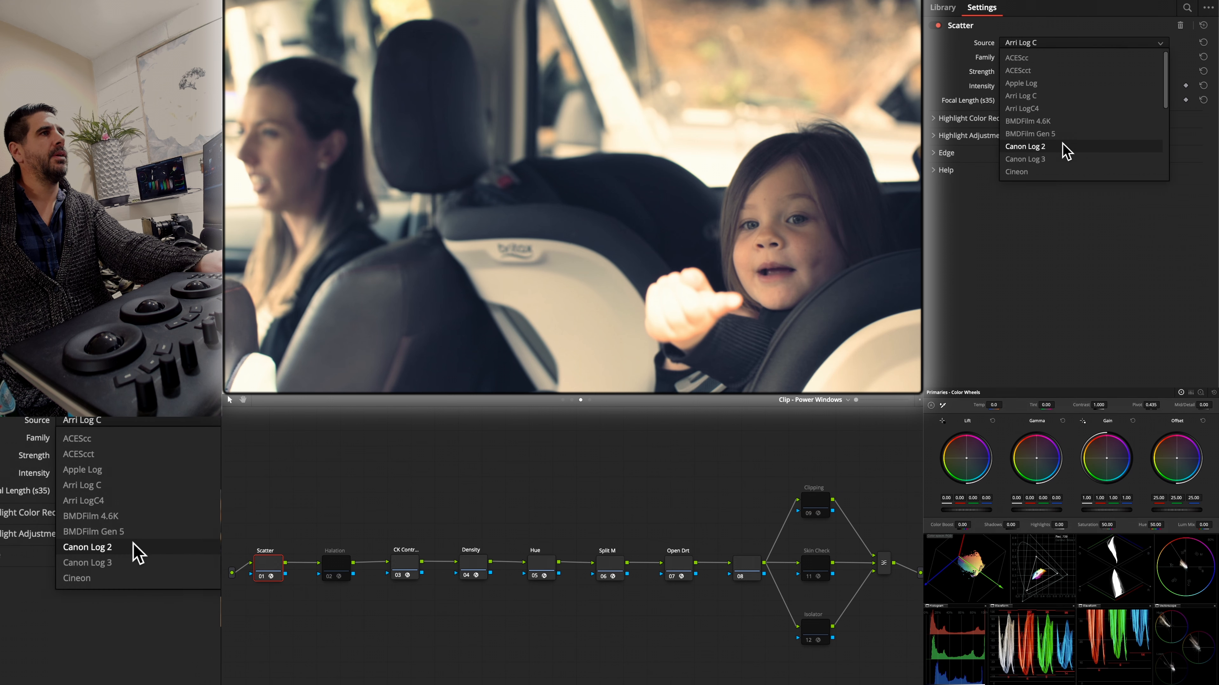
scroll(1063, 149, down, 3)
click(1055, 122)
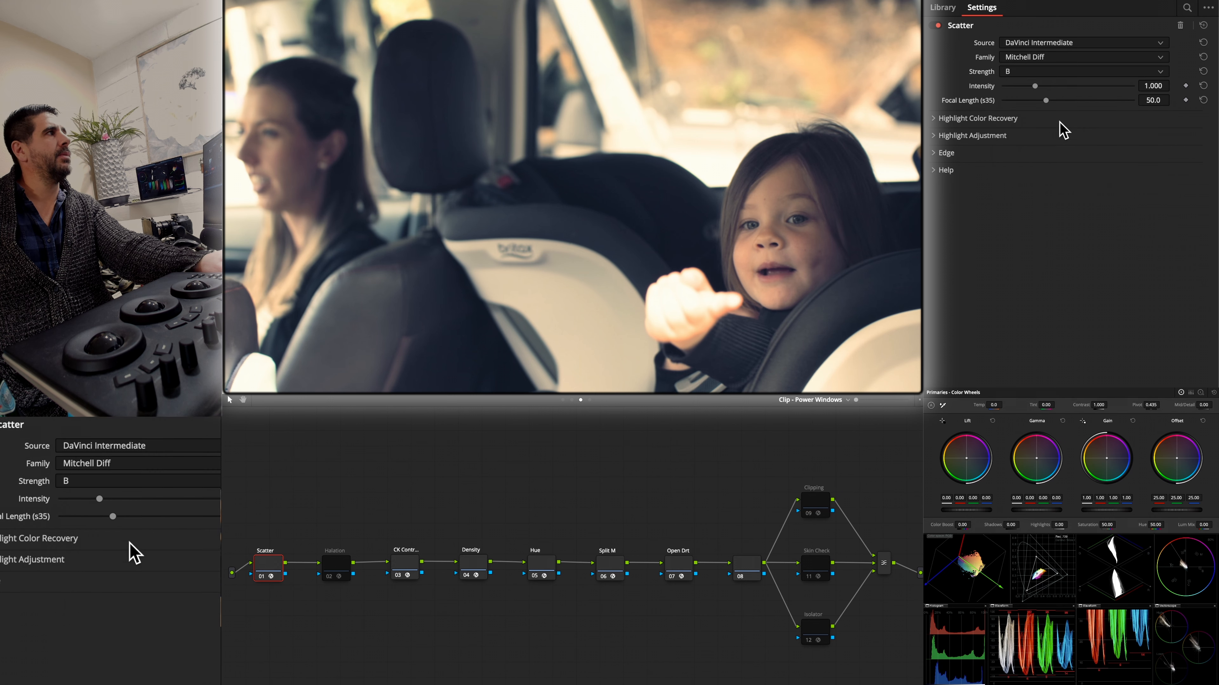
- Set the Scatter effect to the Black Frost family with Quarter strength and an Intensity of 1.590
click(1054, 57)
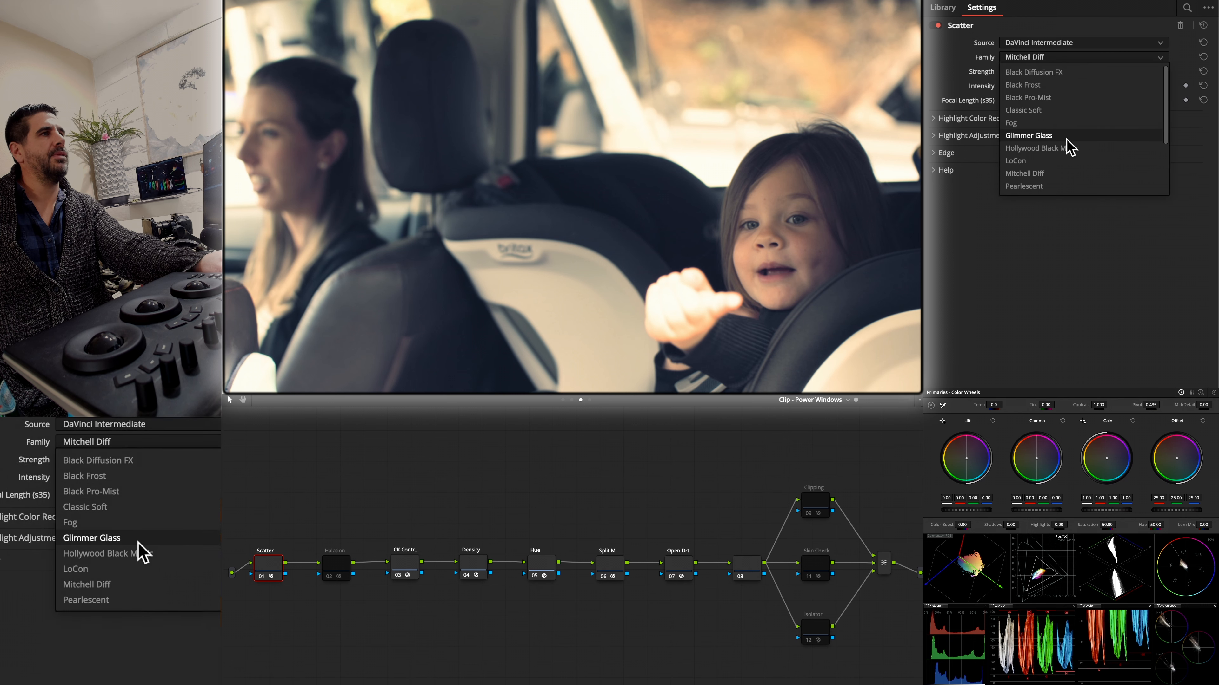
click(1059, 98)
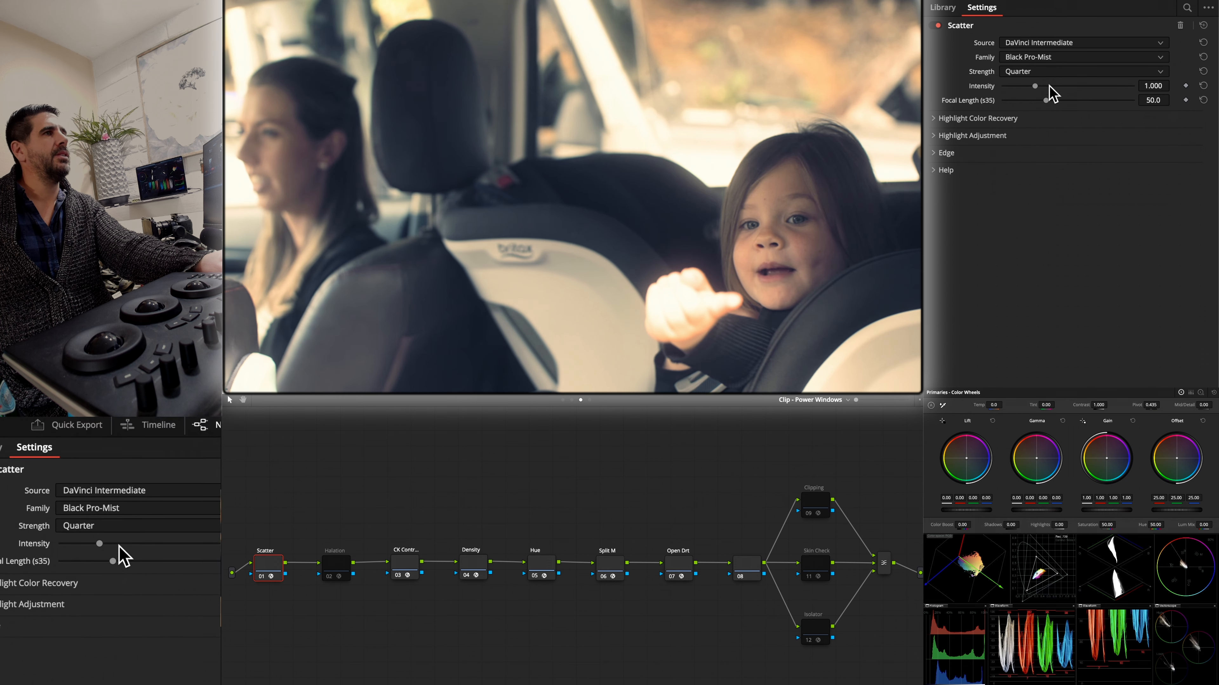
click(1048, 58)
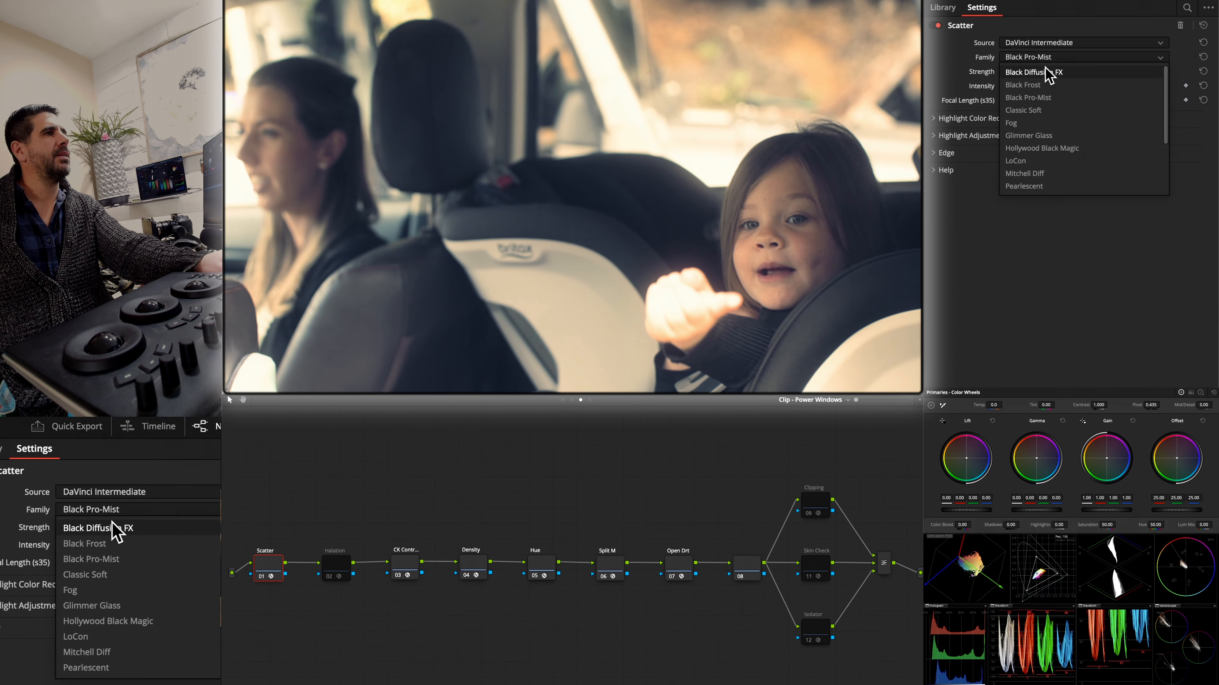
click(1048, 86)
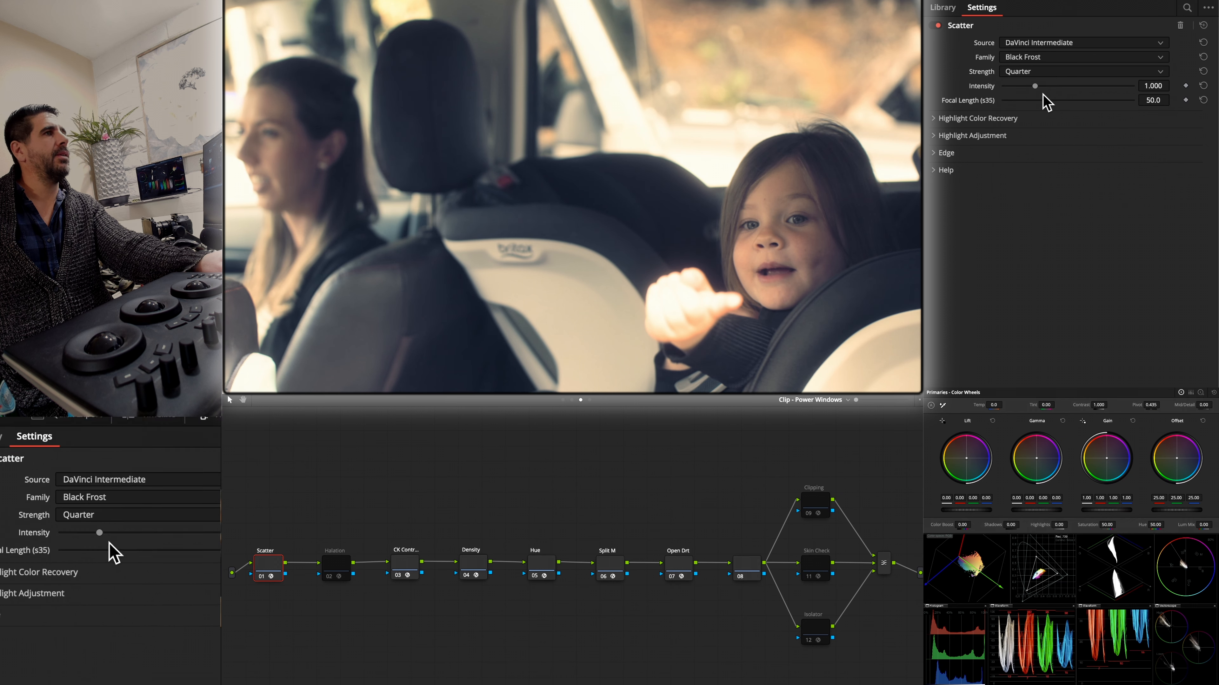
mouse_move(1035, 86)
mouse_down()
mouse_move(1076, 87)
mouse_move(1043, 87)
mouse_move(1054, 86)
mouse_up()
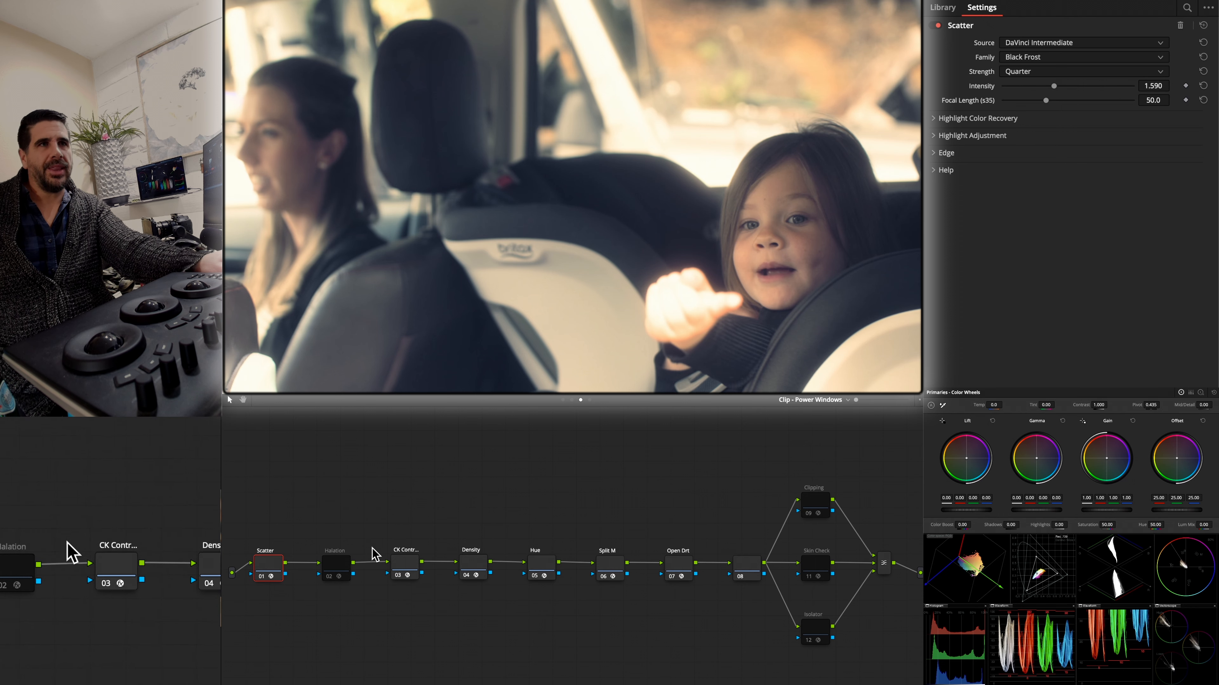
- Enable Halation in DaVinci Wide Gamut with Threshold 0.576, Normalization 0.978 and Film Saturation Level 2.65, checking the isolated regions
click(334, 566)
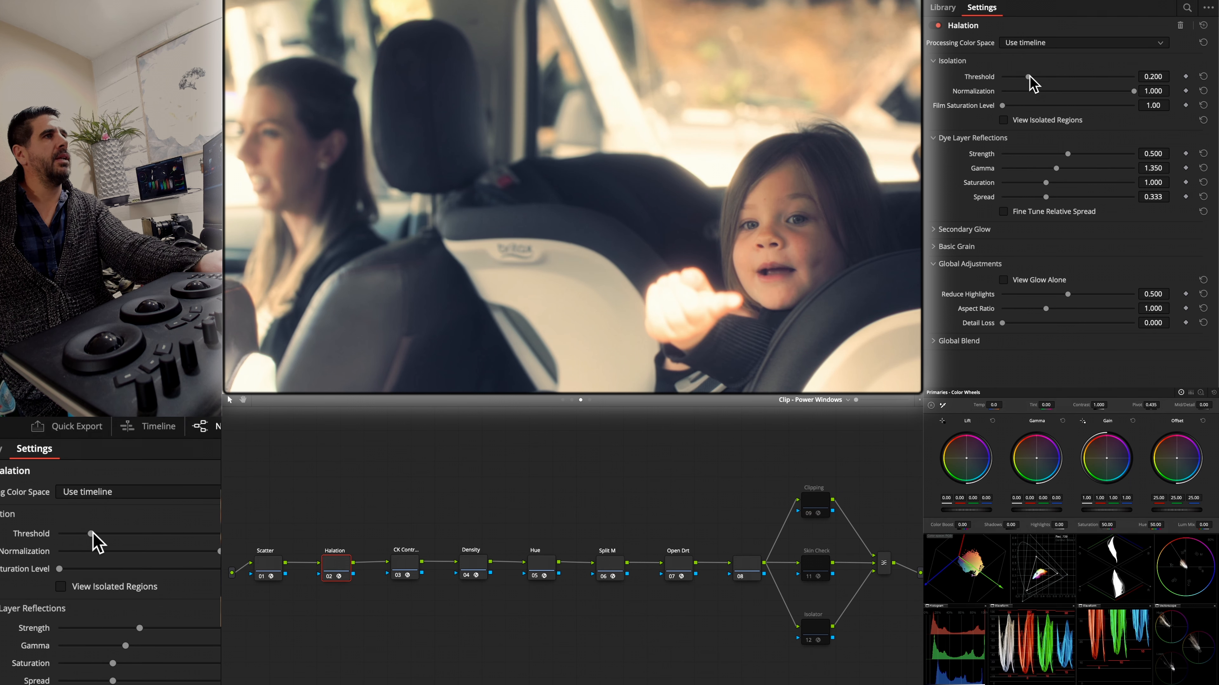
drag(1170, 77, 1092, 98)
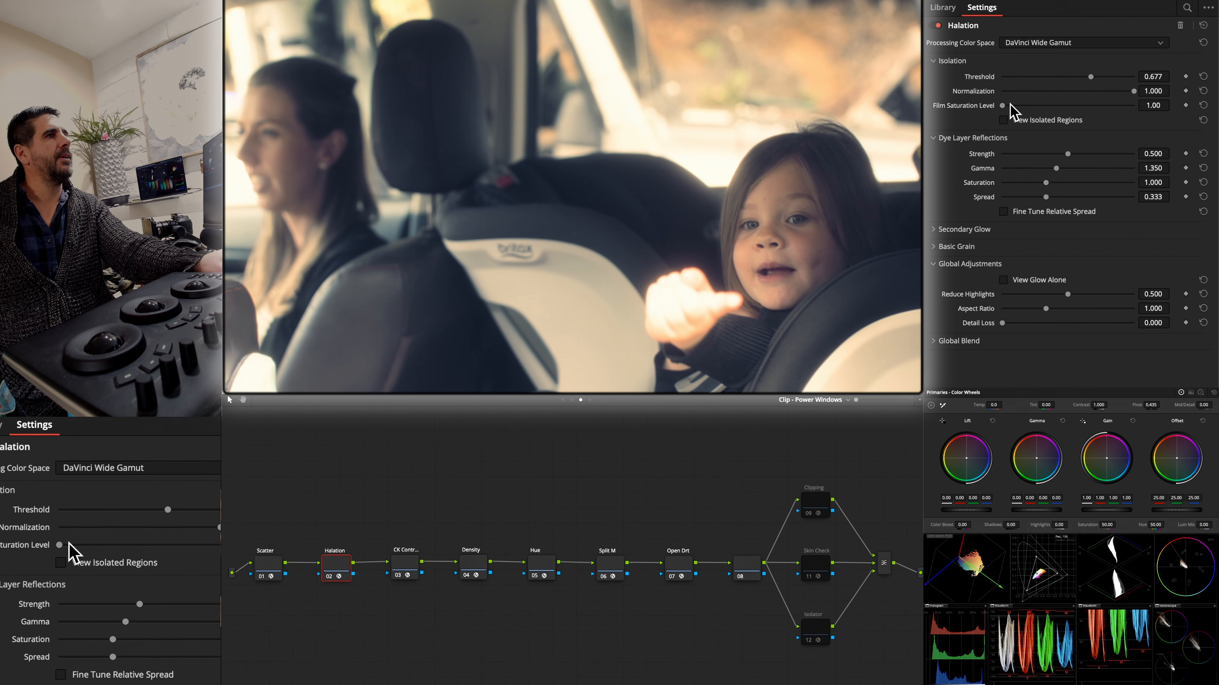
drag(1002, 105, 1078, 76)
click(1044, 120)
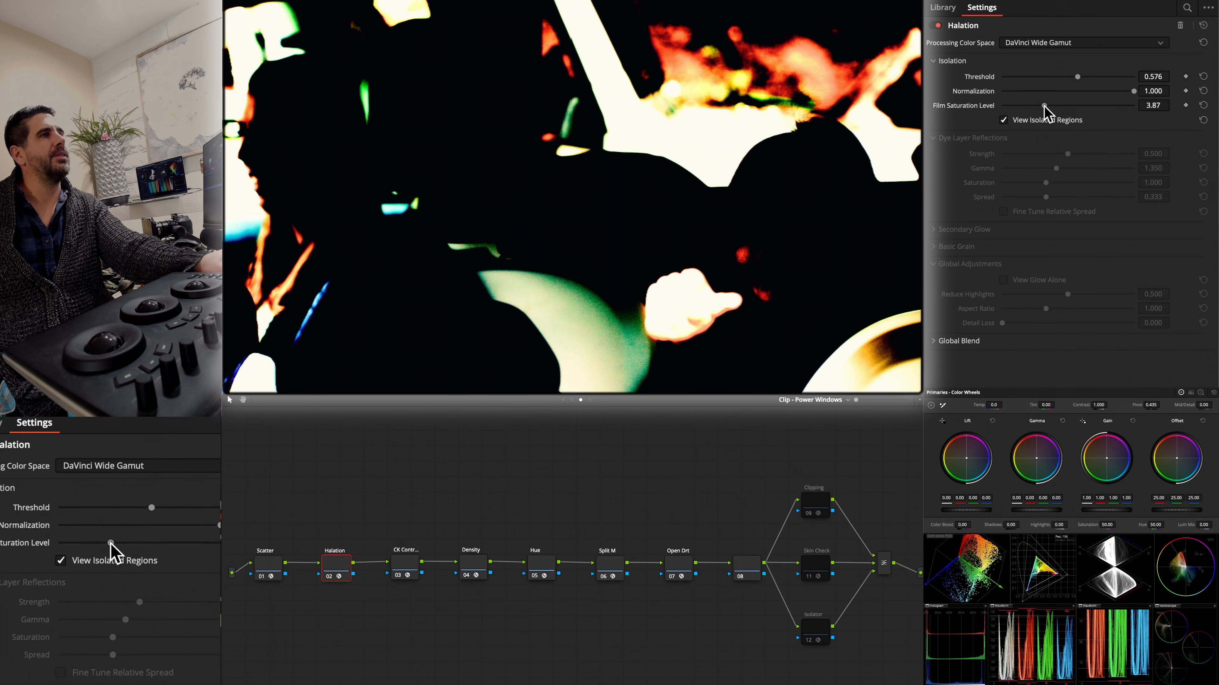
mouse_move(1045, 105)
mouse_down()
mouse_move(1086, 105)
mouse_move(1025, 105)
mouse_up()
mouse_move(1133, 91)
mouse_down()
mouse_move(1077, 92)
mouse_move(1131, 92)
mouse_up()
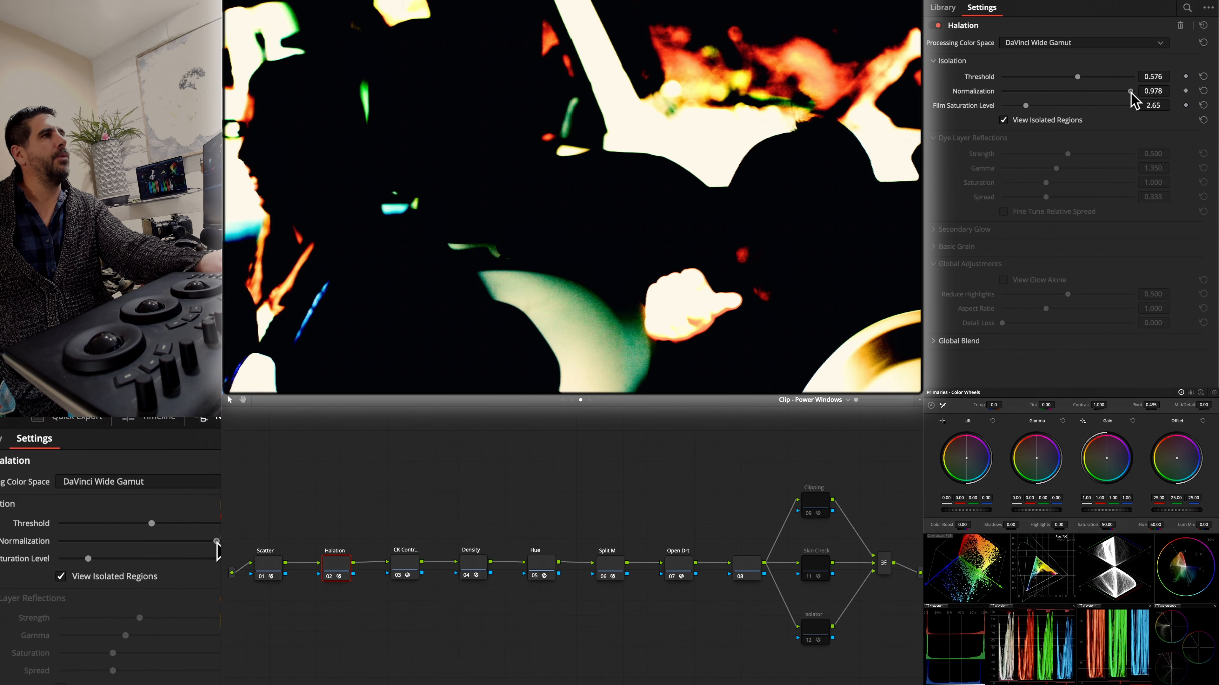
click(1022, 122)
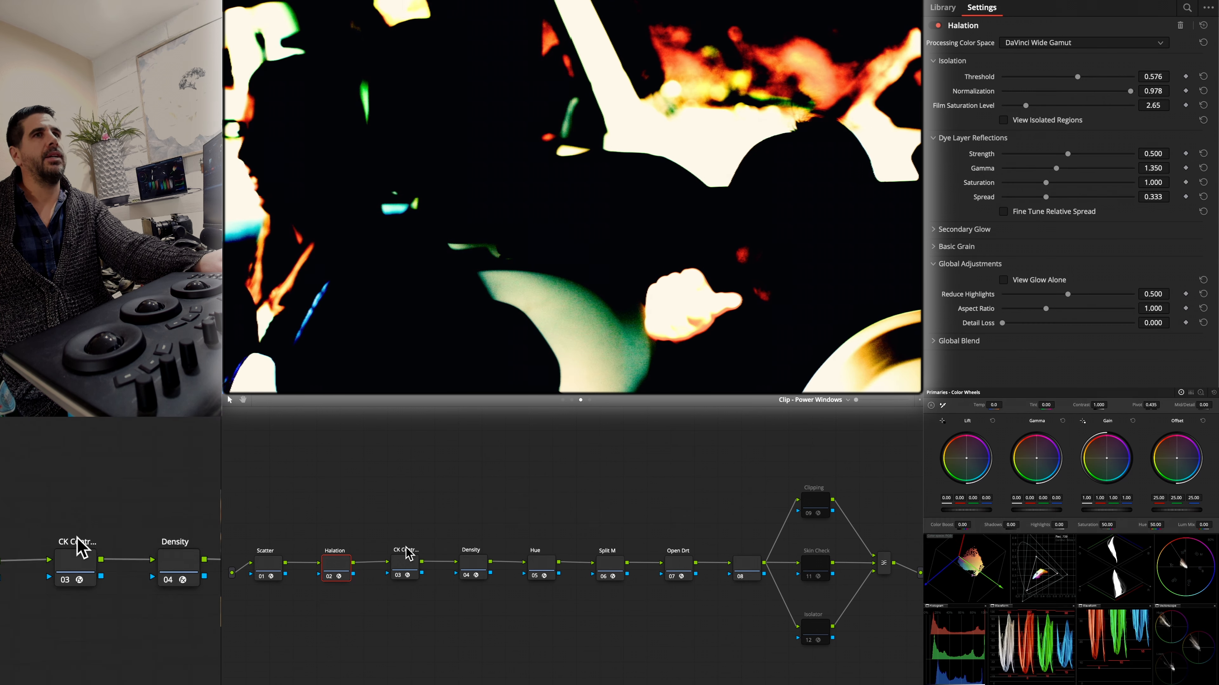
- Compare the car shot with the Scatter node disabled and enabled
click(265, 572)
key(ctrl+d)
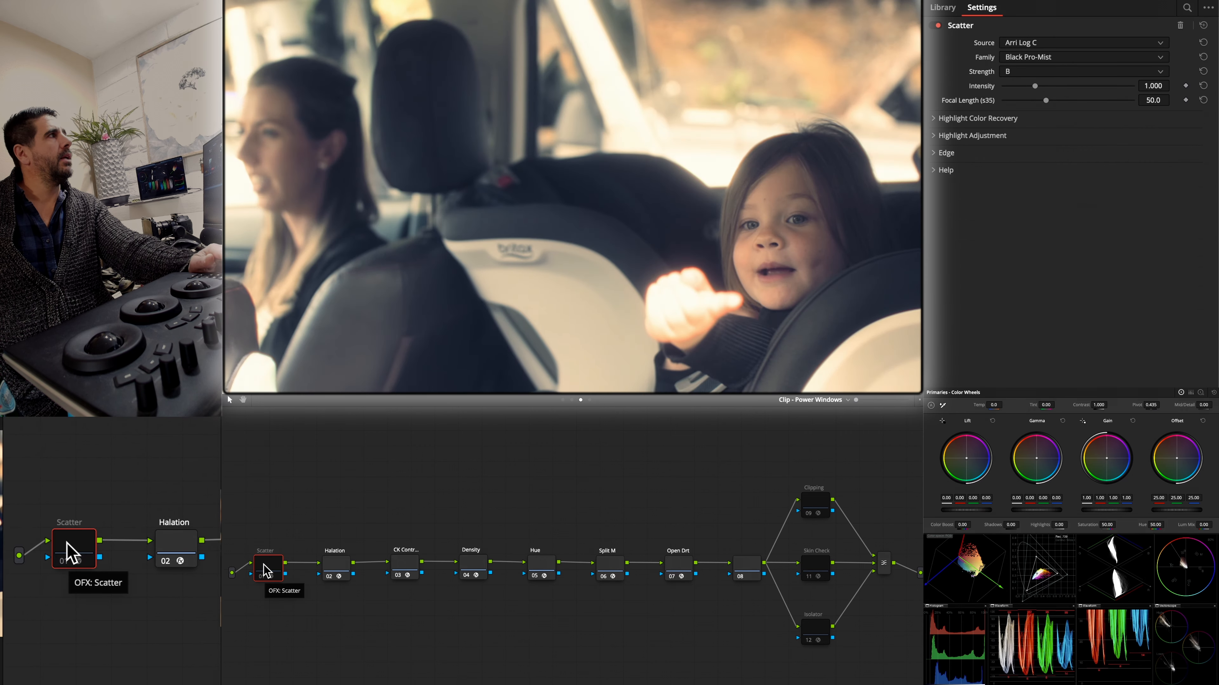
key(ctrl+d)
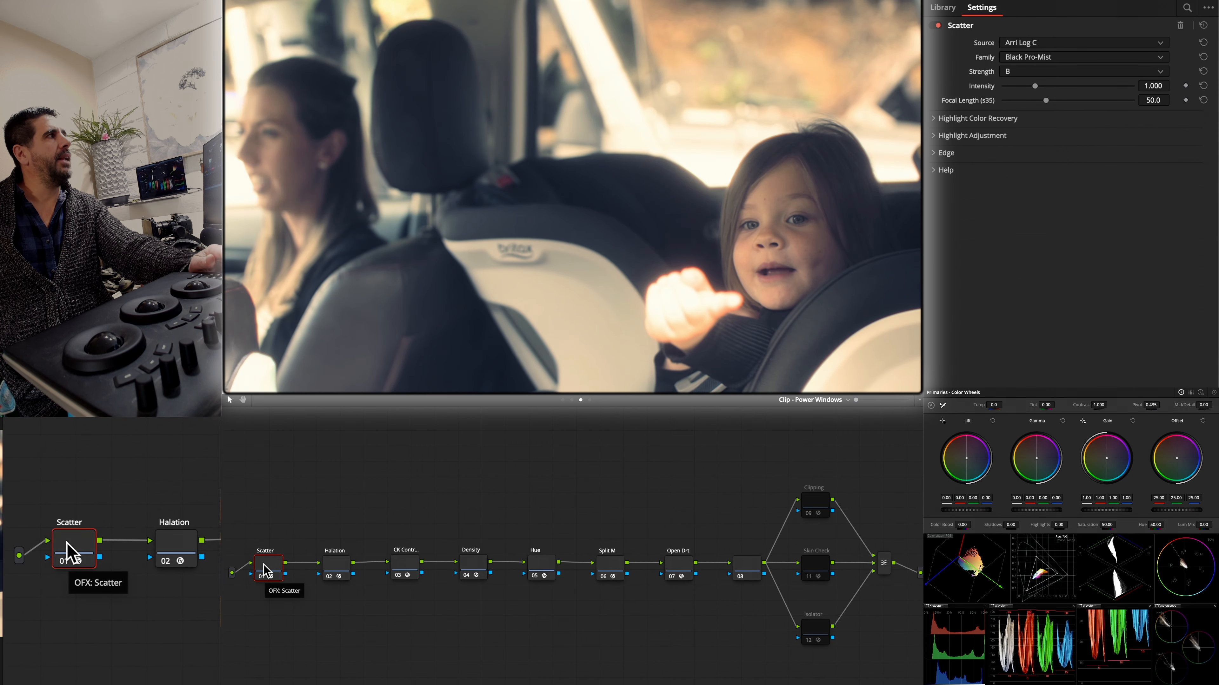
key(ctrl+d)
key(ctrl+d)
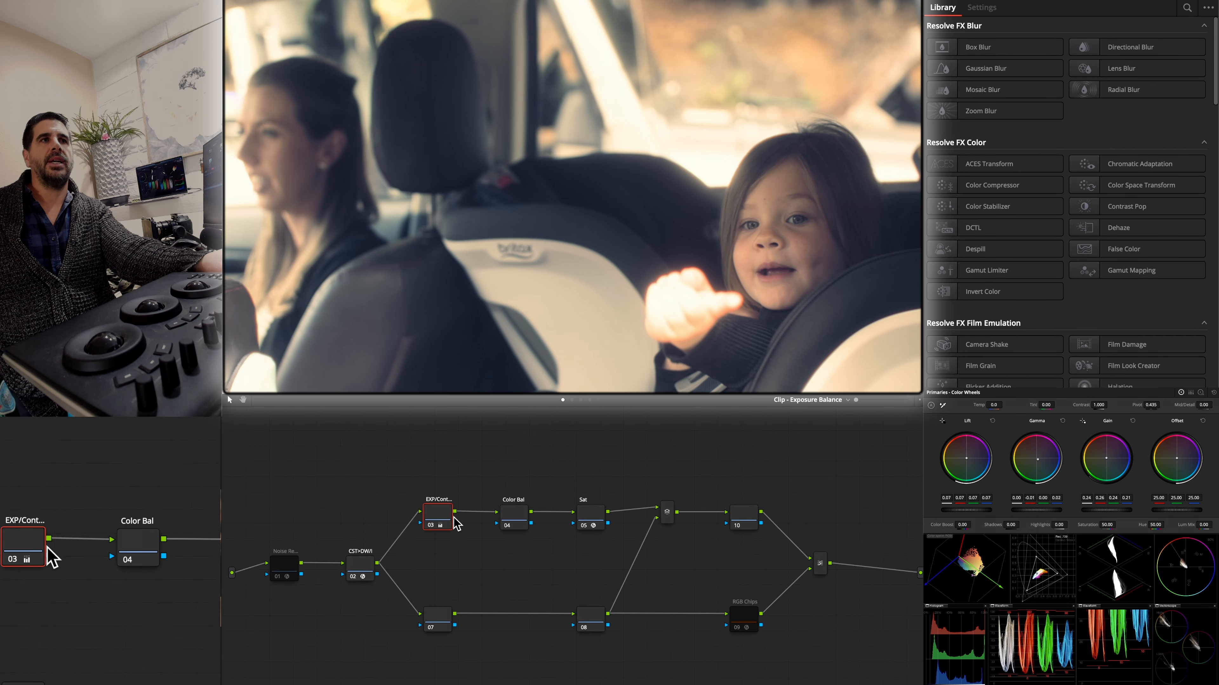
- In clip 18's Exposure Balance layer, adjust the Color Bal node's primaries and set the Sat node to Global Sat 0.109 and Deep 0.371
click(513, 519)
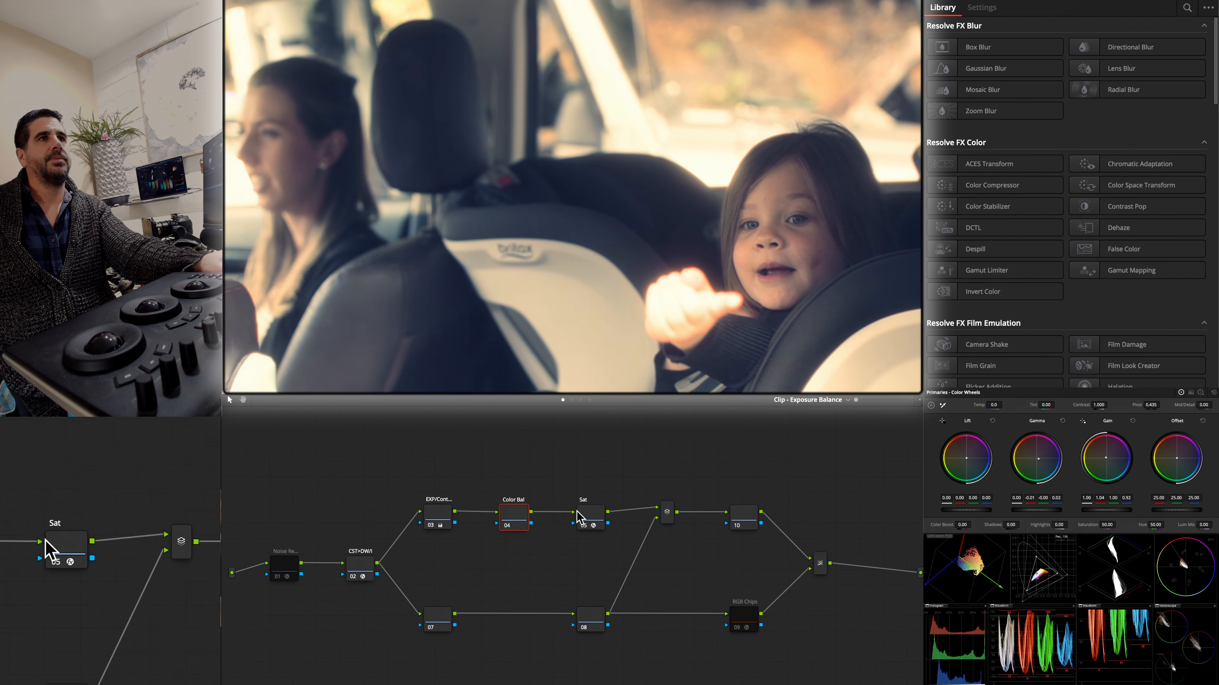
click(590, 516)
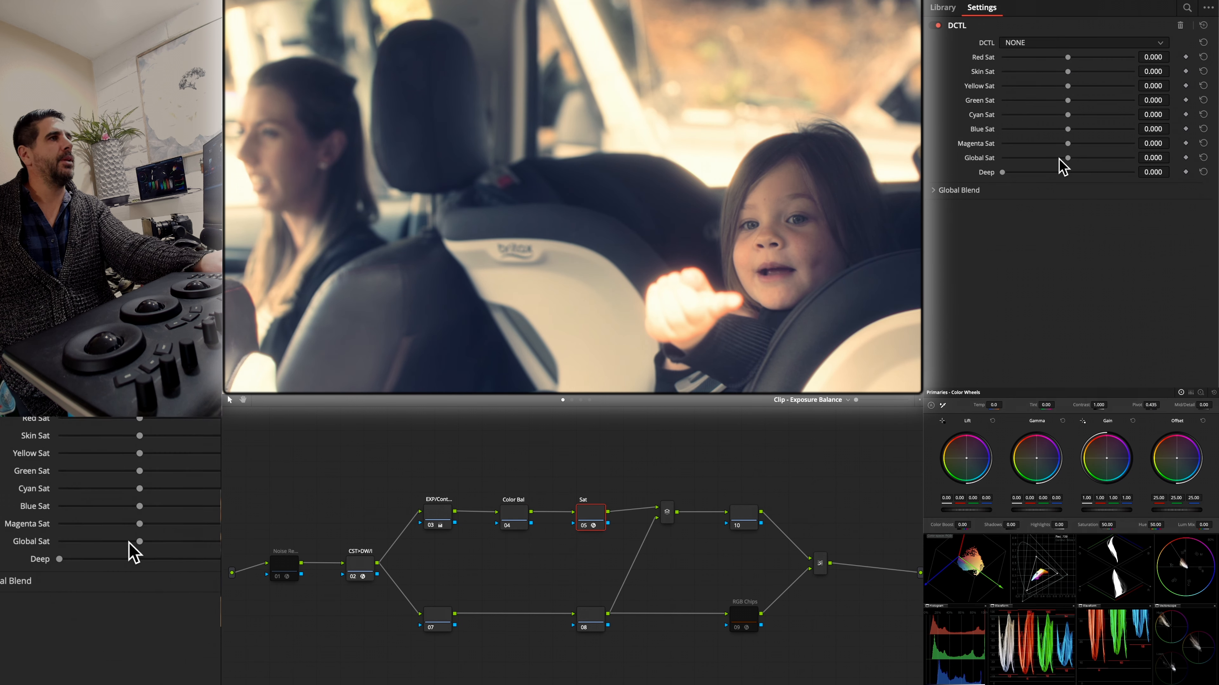
drag(1067, 158, 1078, 158)
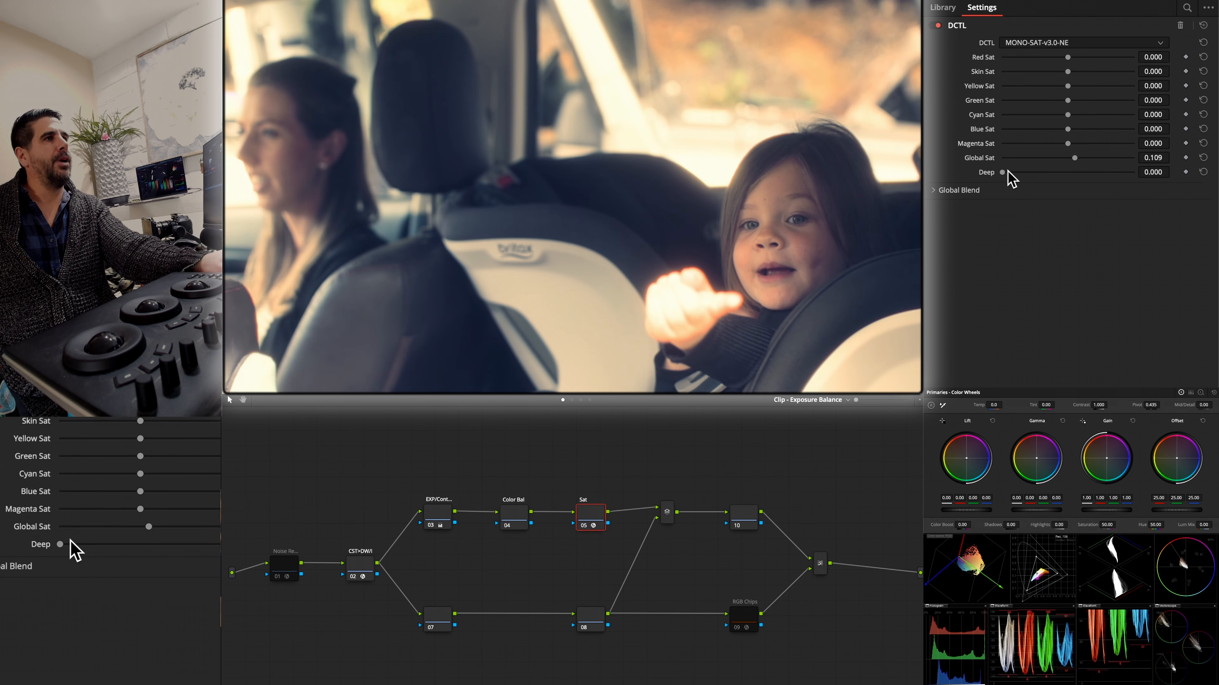
drag(1004, 174, 1056, 174)
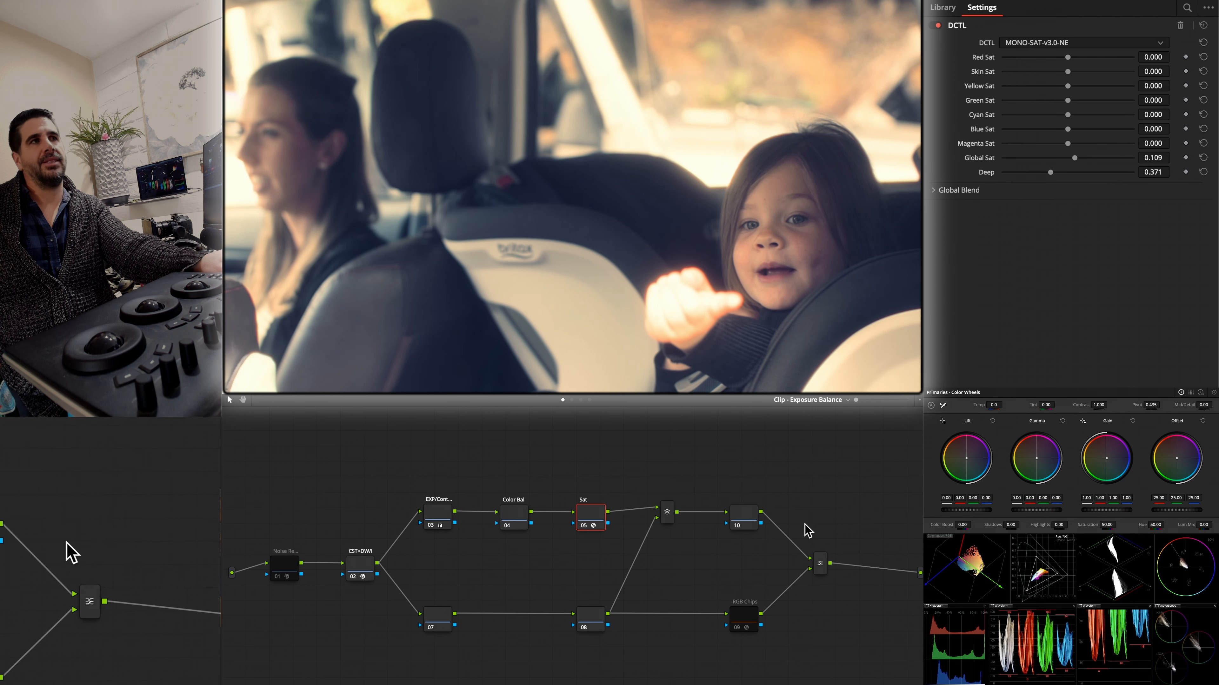
click(746, 523)
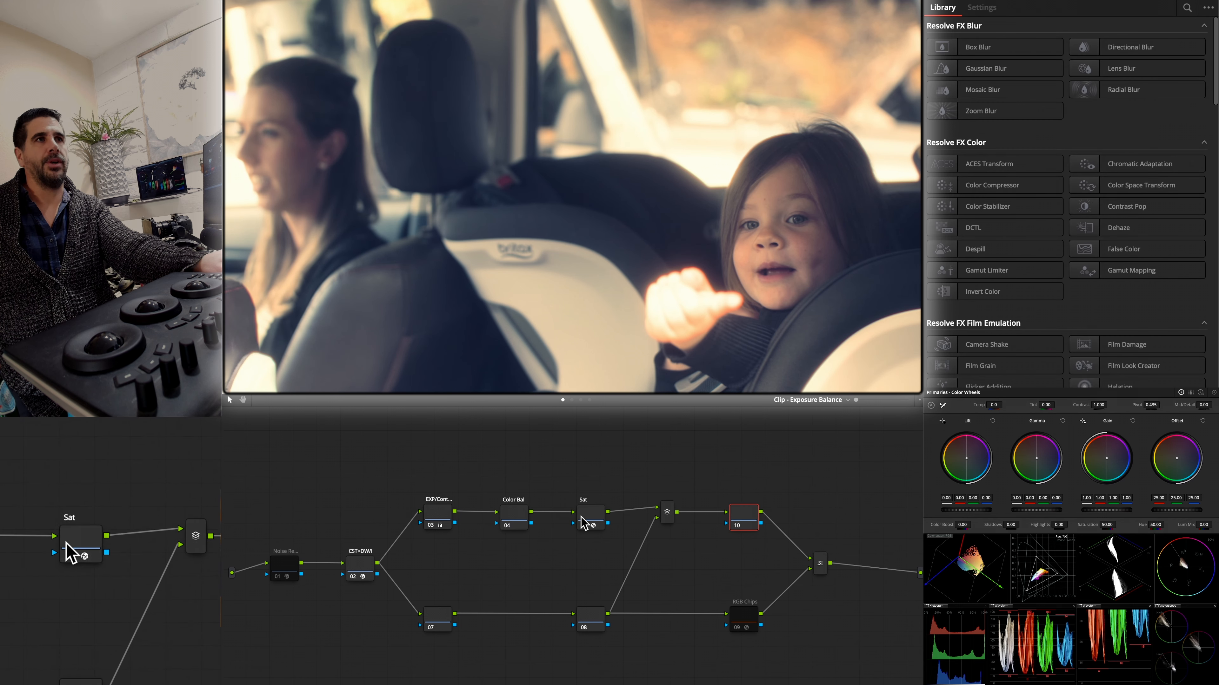
click(600, 518)
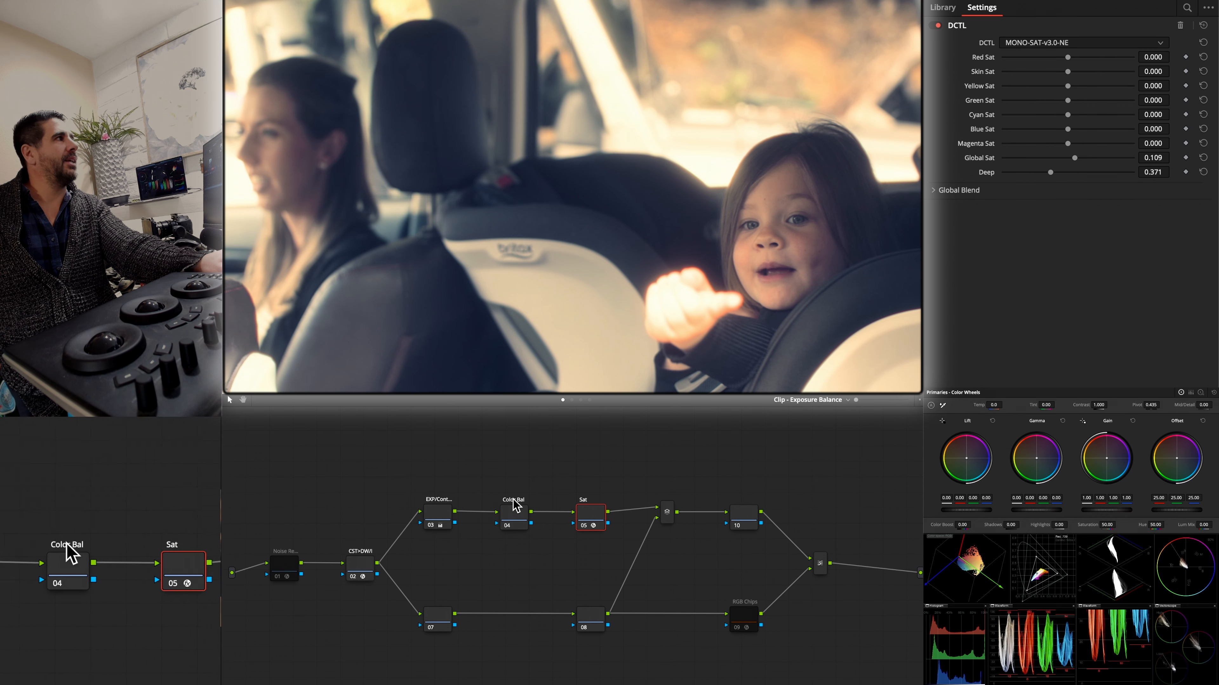
- In the Split Adjust - Trims layer, put a large soft circular window over the child on PW 1 and set Gain to 0.82
click(572, 401)
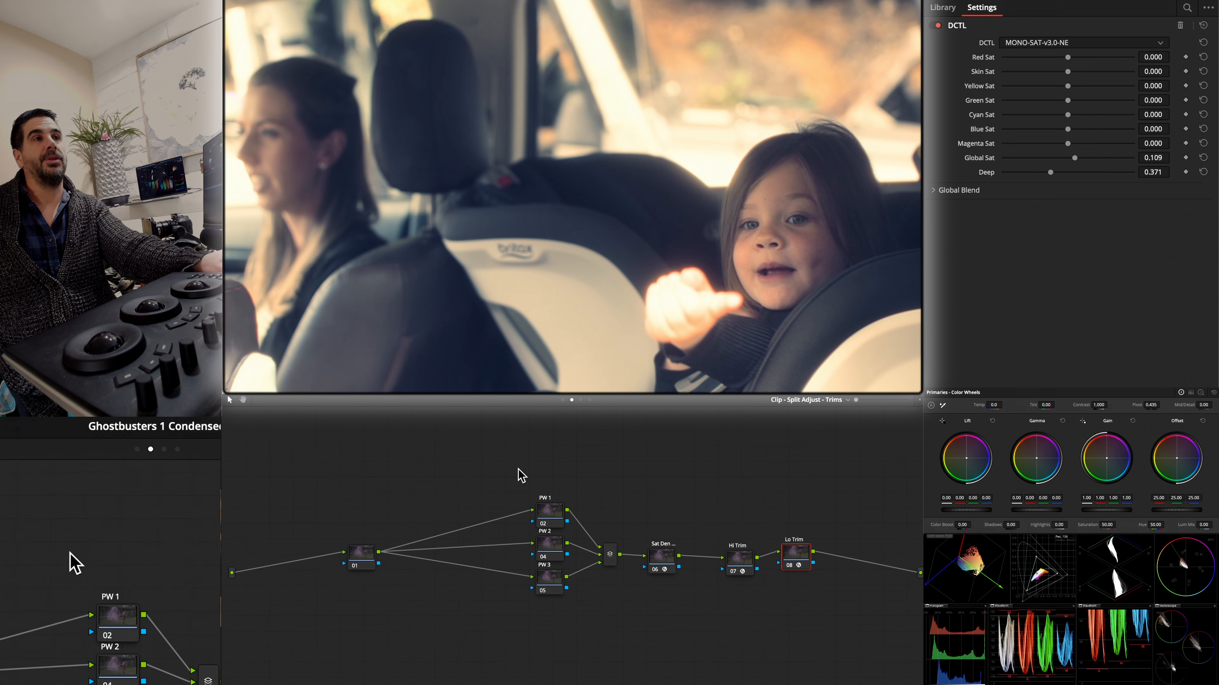
click(550, 512)
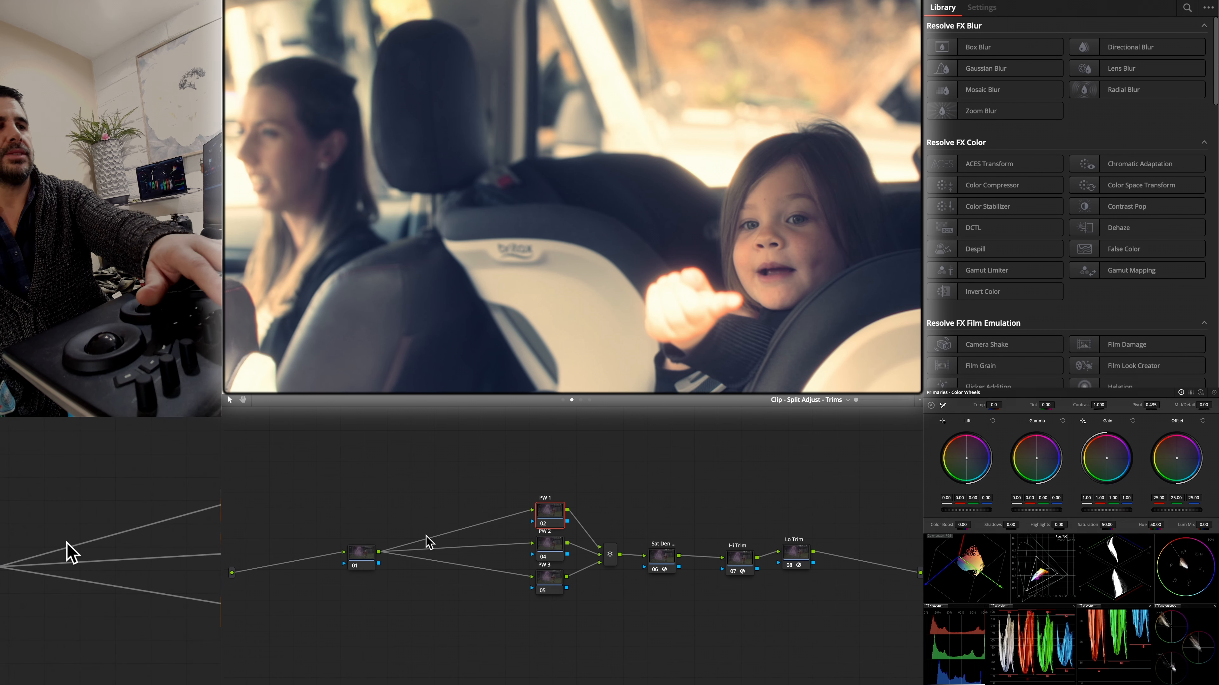
key(alt+c)
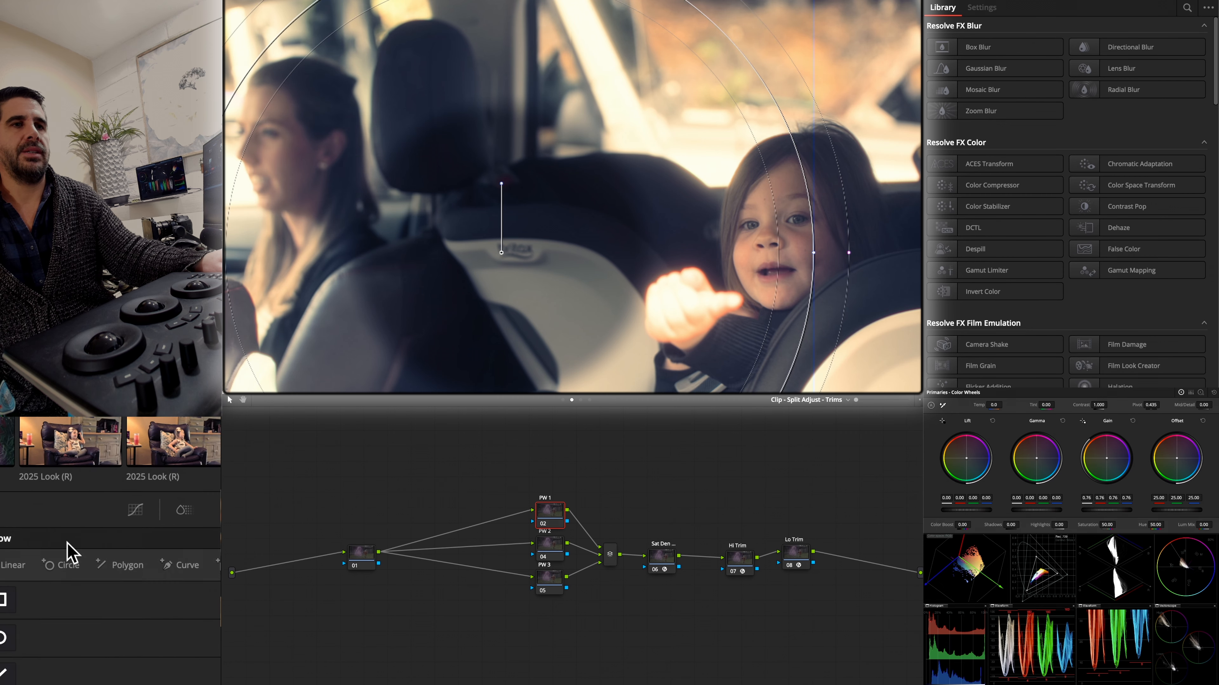
click(73, 495)
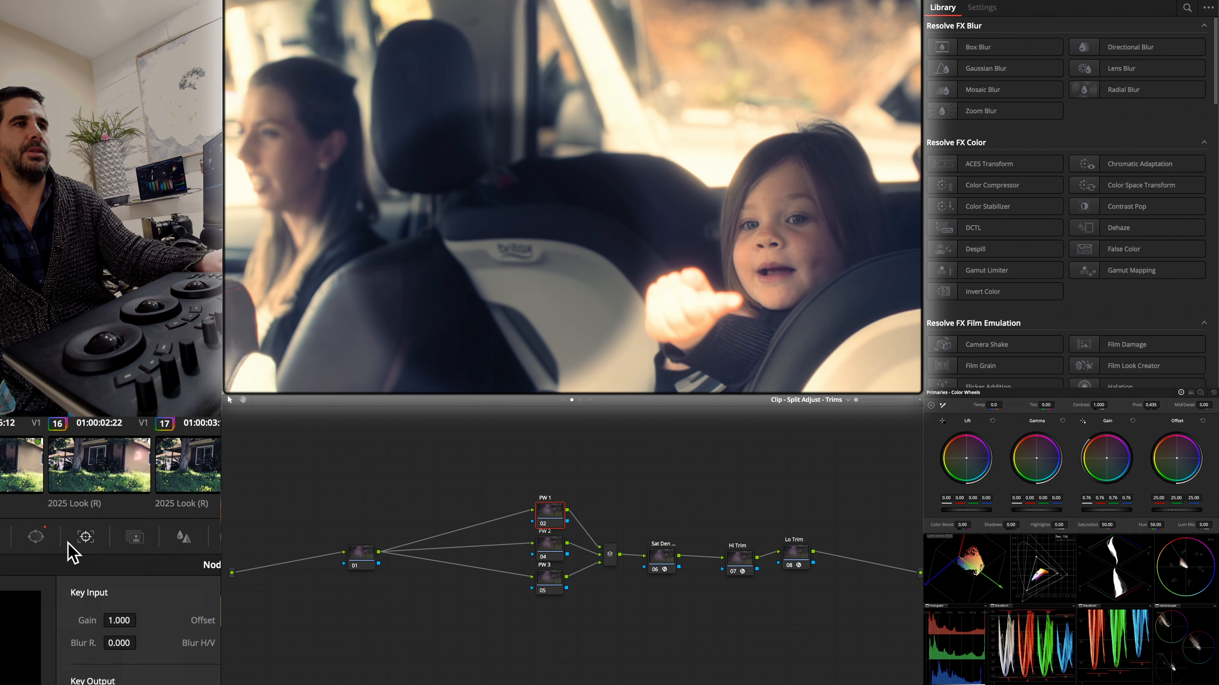
click(67, 542)
click(73, 637)
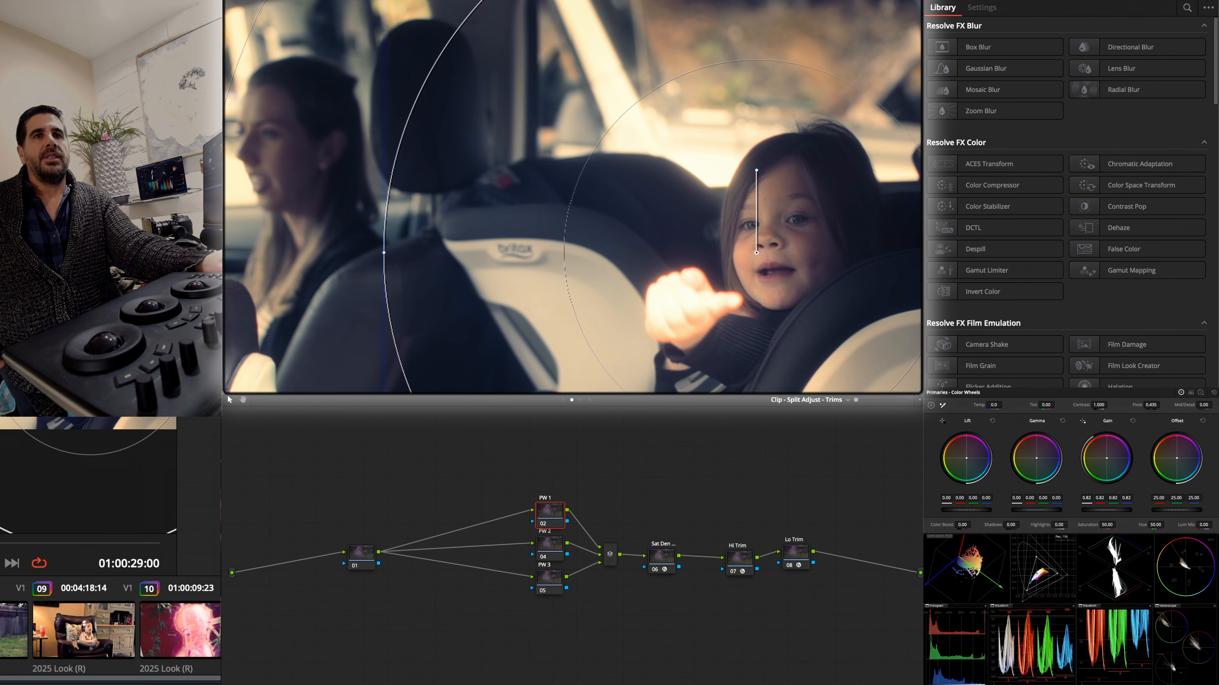
mouse_move(1, 545)
mouse_down()
mouse_move(54, 543)
mouse_move(1, 544)
mouse_up()
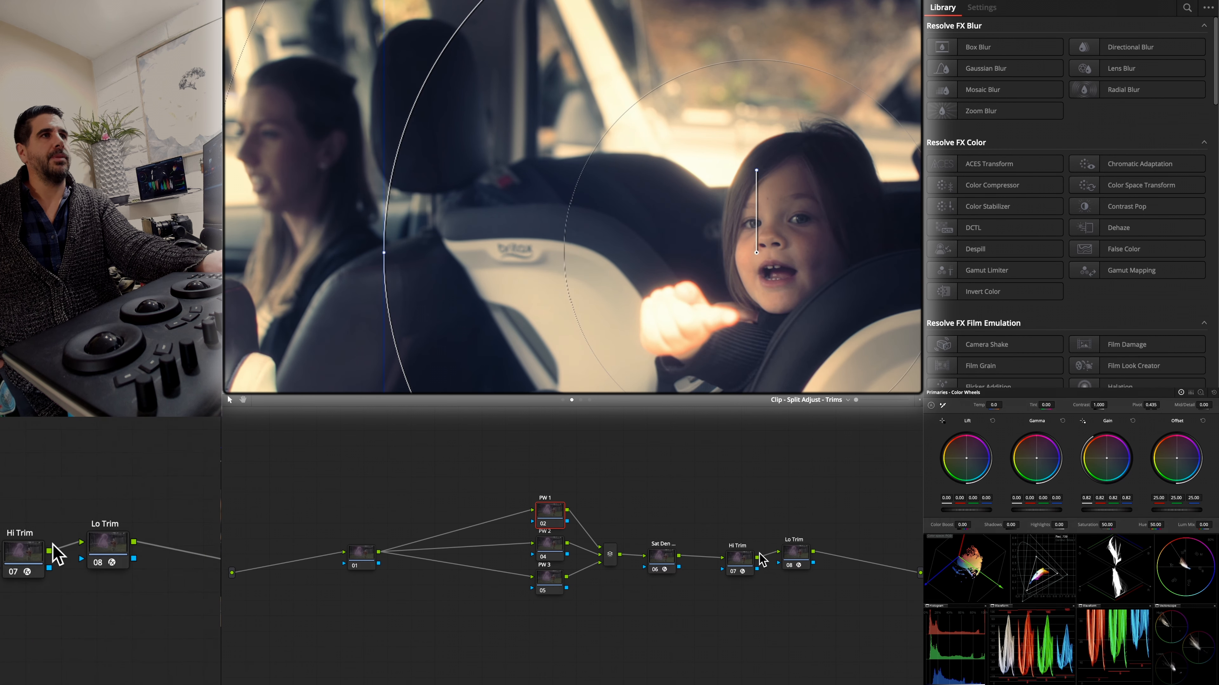
- Switch the Hi Trim node's DCTL from MONO-SAT to HiLo Trim v1.7k
click(738, 566)
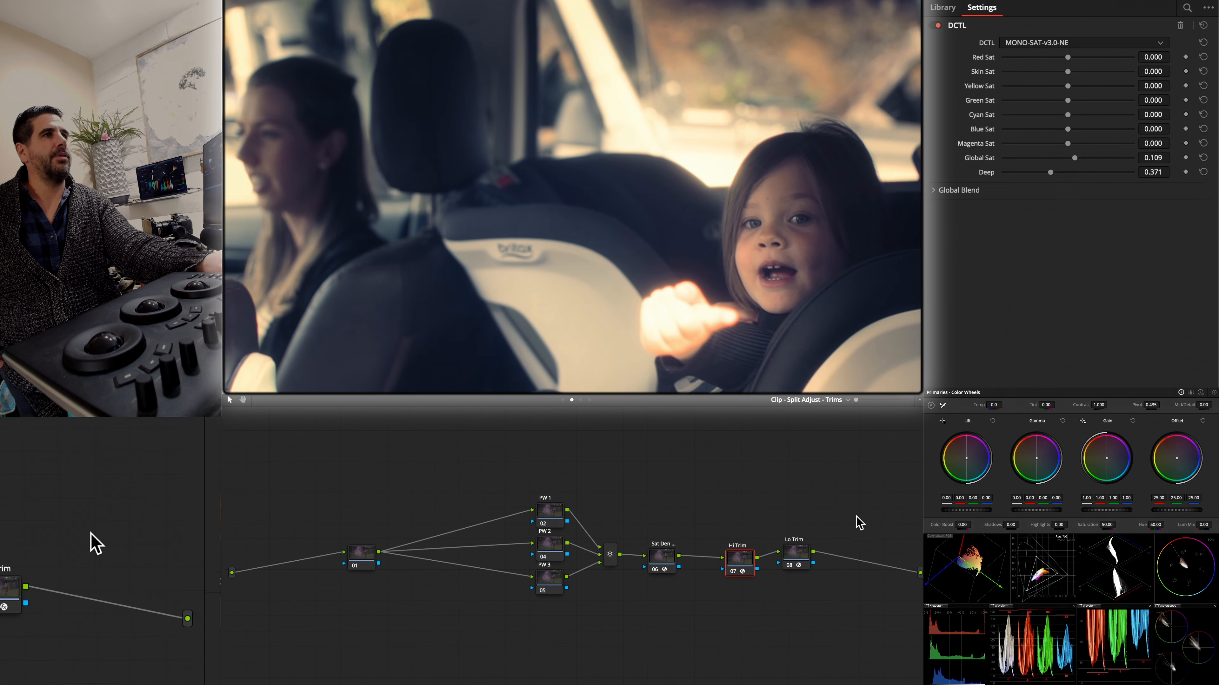
click(1051, 44)
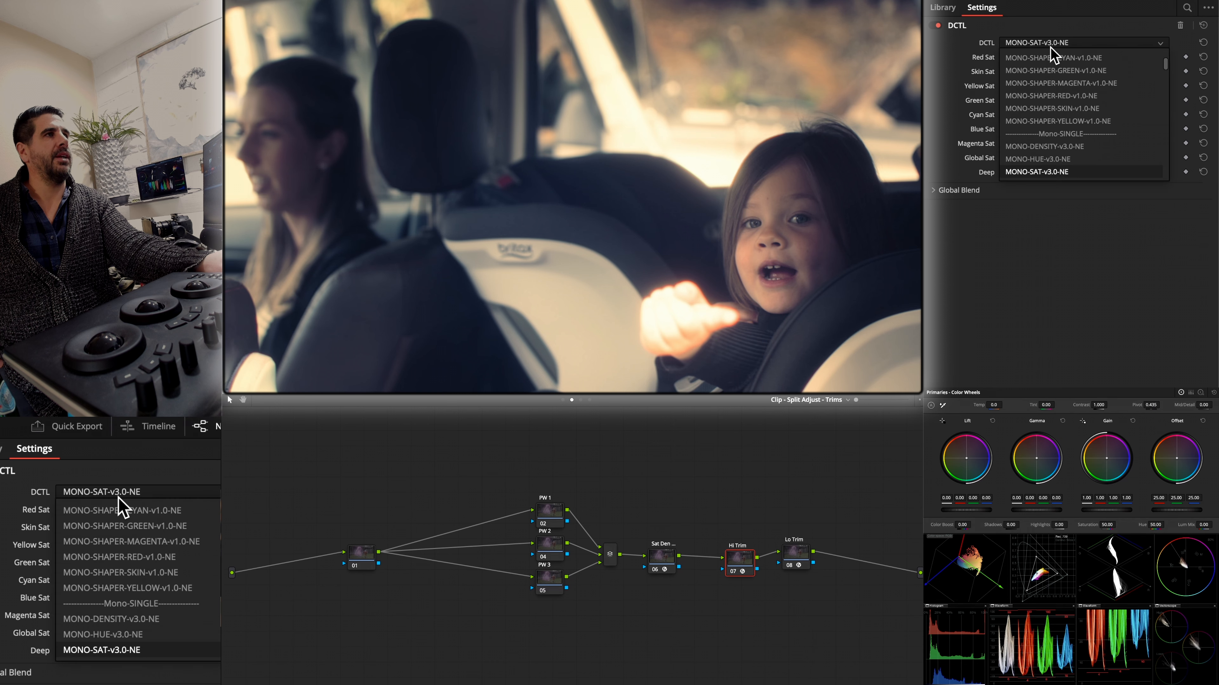
scroll(1047, 110, down, 3)
scroll(1047, 111, down, 6)
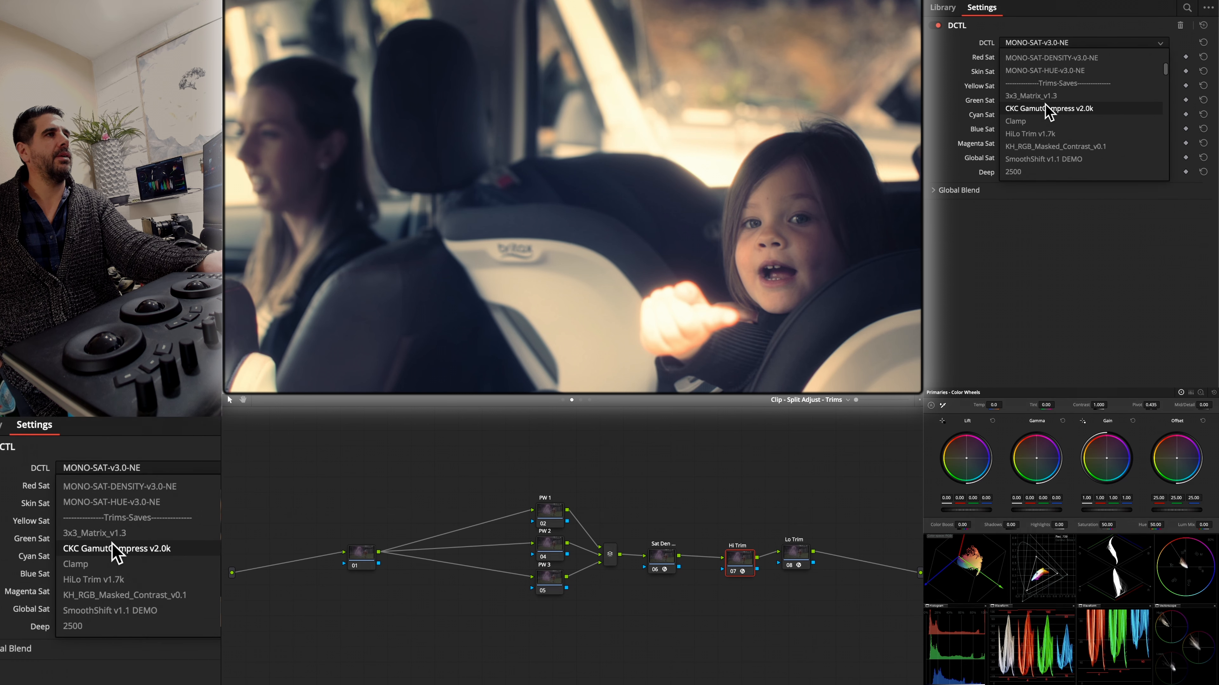
scroll(1043, 120, down, 1)
scroll(1039, 130, down, 3)
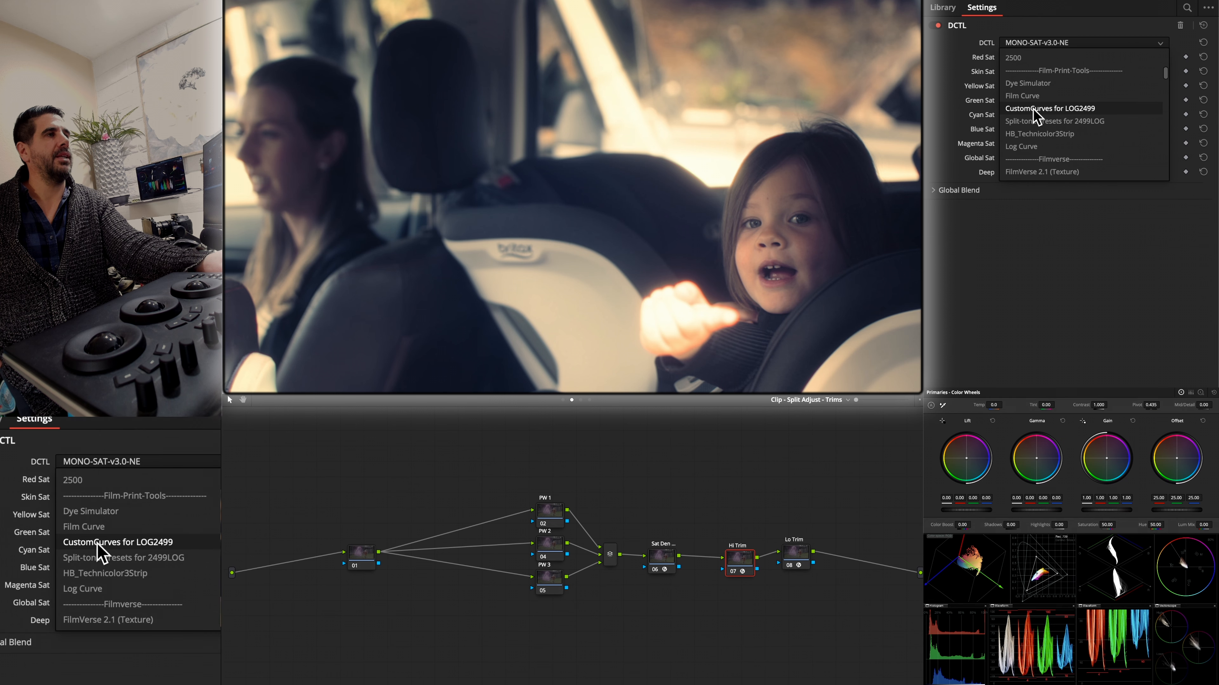
scroll(1033, 111, up, 5)
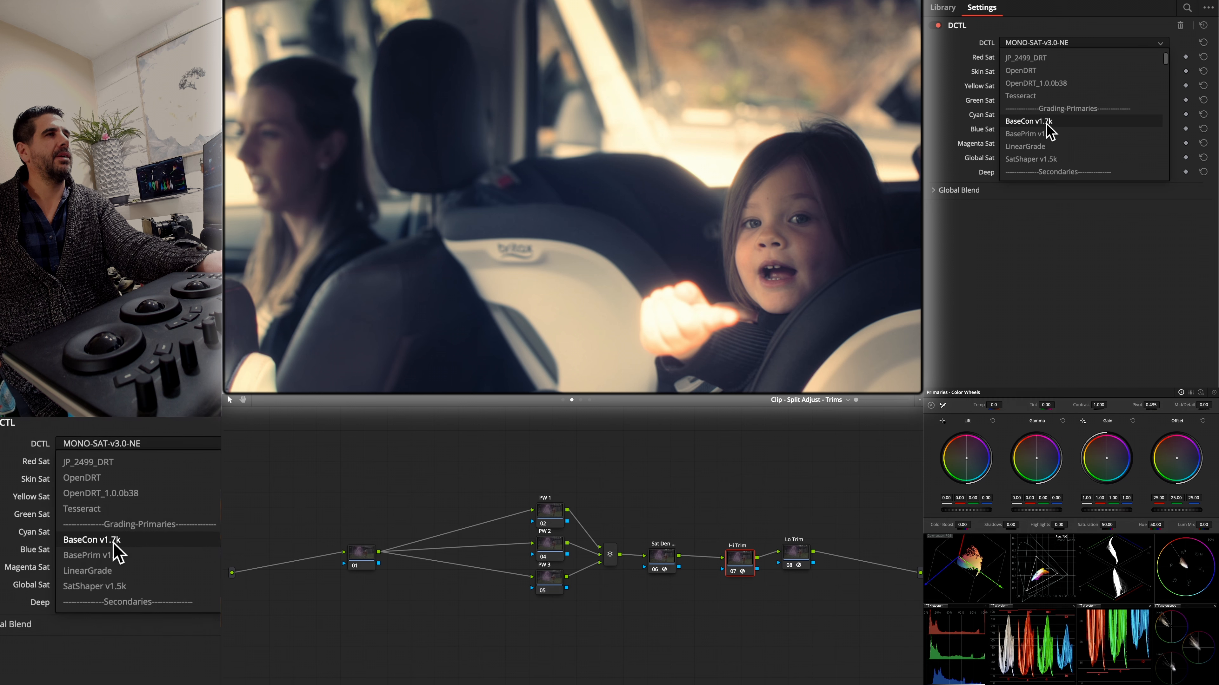
scroll(1047, 126, up, 1)
scroll(1049, 130, down, 5)
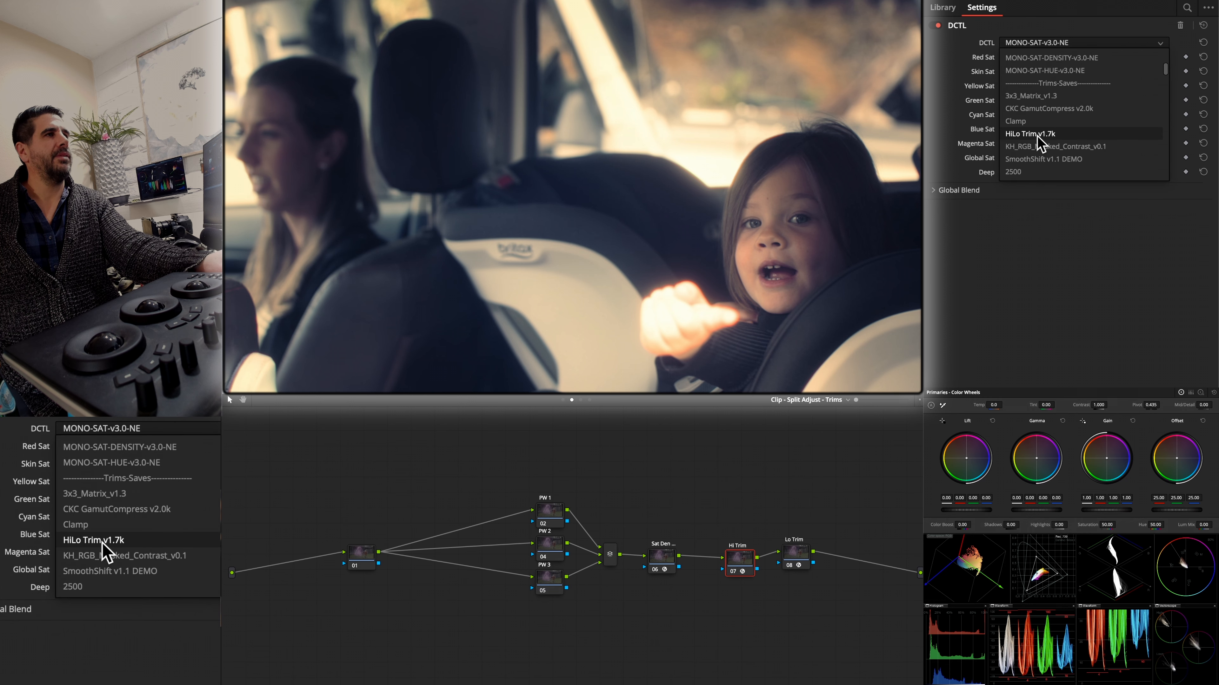
click(1039, 135)
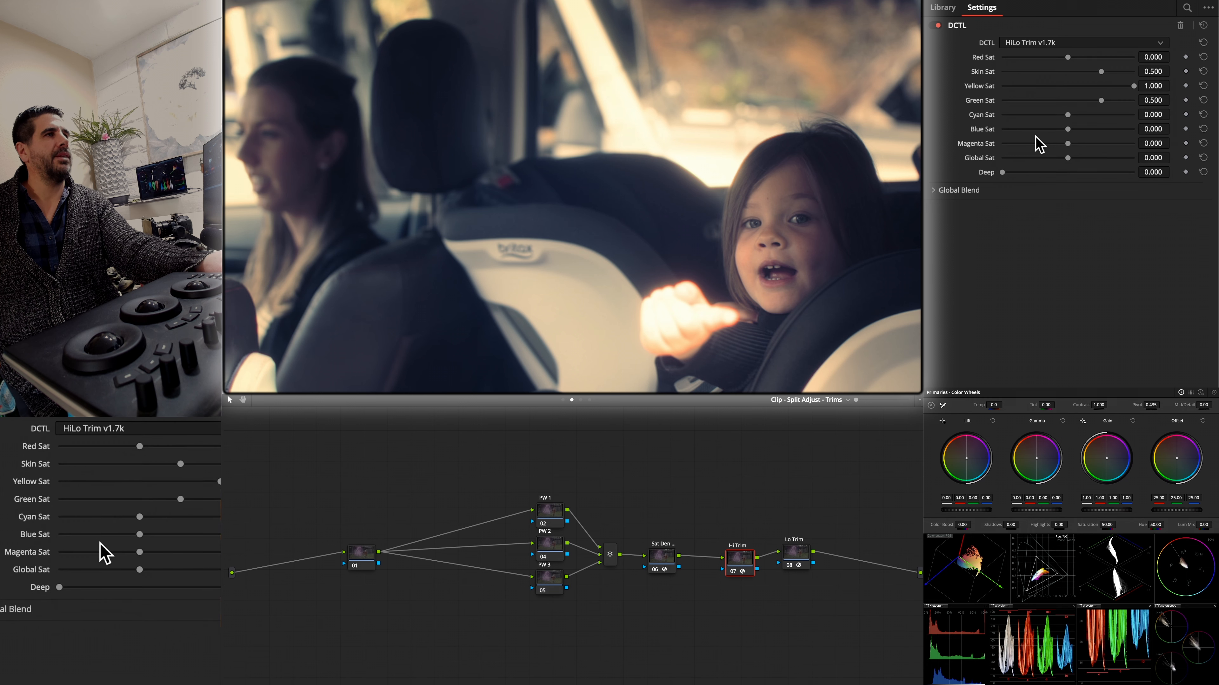
- Refresh the Hi Trim node's controls by switching its DCTL to Clamp and back to HiLo Trim v1.7k
click(1061, 46)
click(1055, 135)
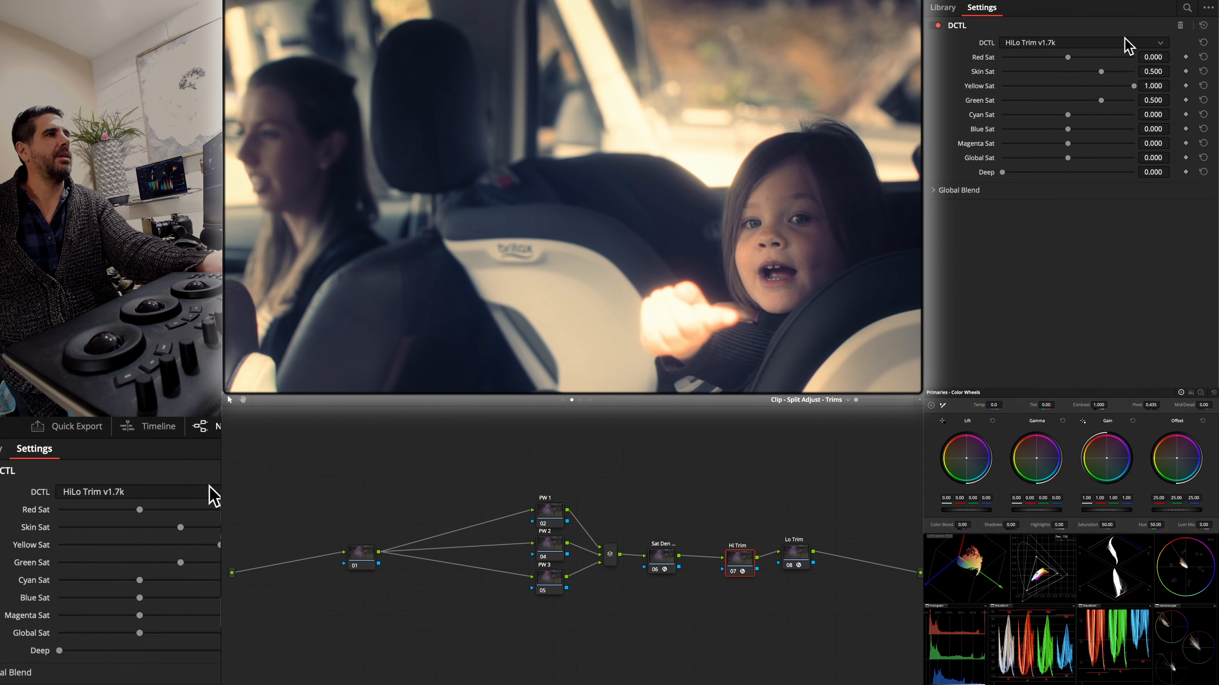
click(1153, 43)
click(1063, 126)
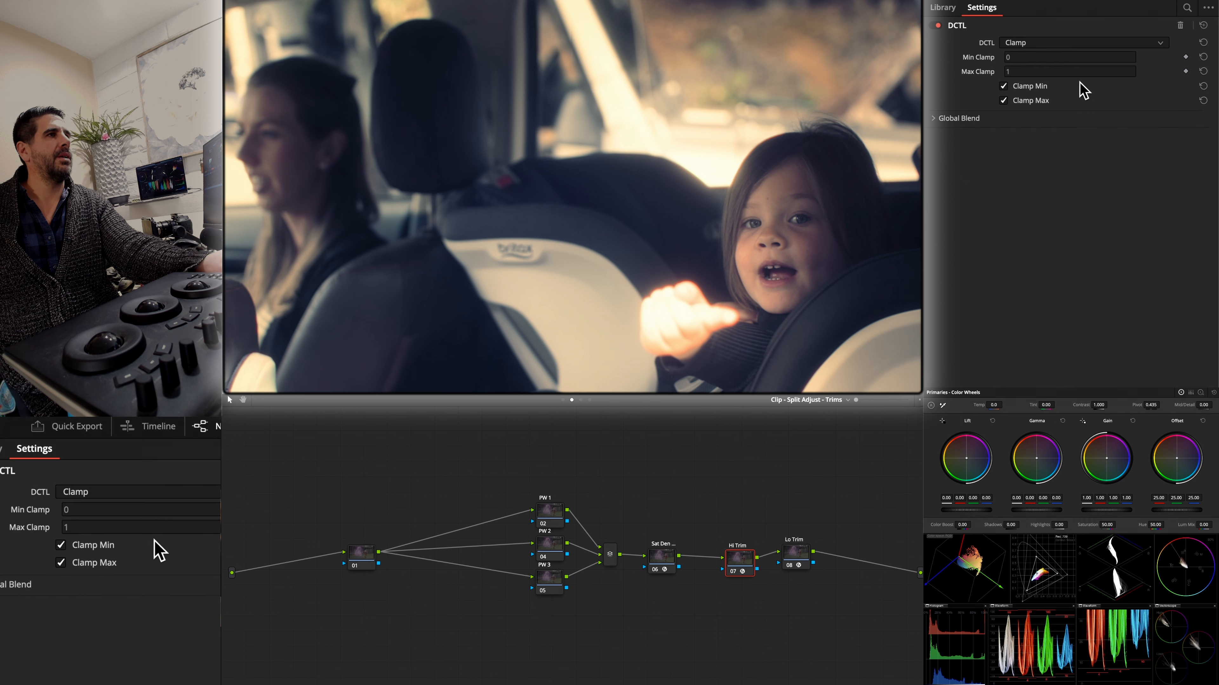
click(1126, 44)
click(1080, 135)
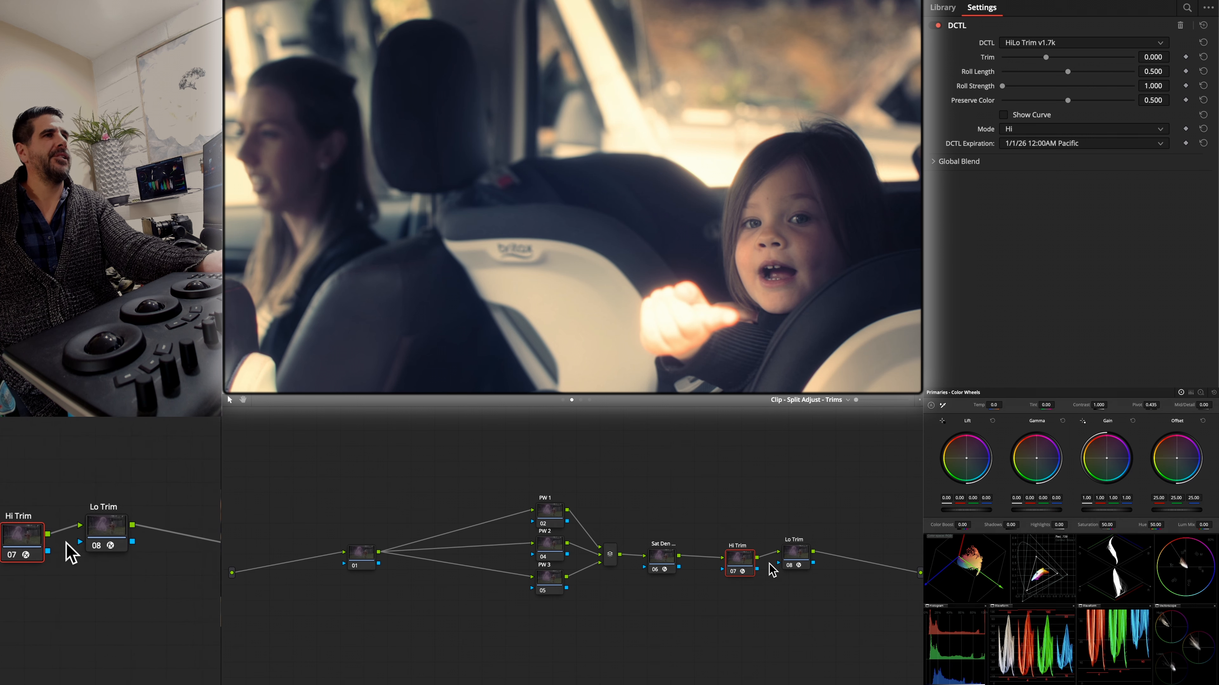
- With the curve overlay shown temporarily, set Hi mode with Trim -0.284, Roll Length 0.638, Roll Strength 1.349 and Preserve Color 0.380
click(1036, 130)
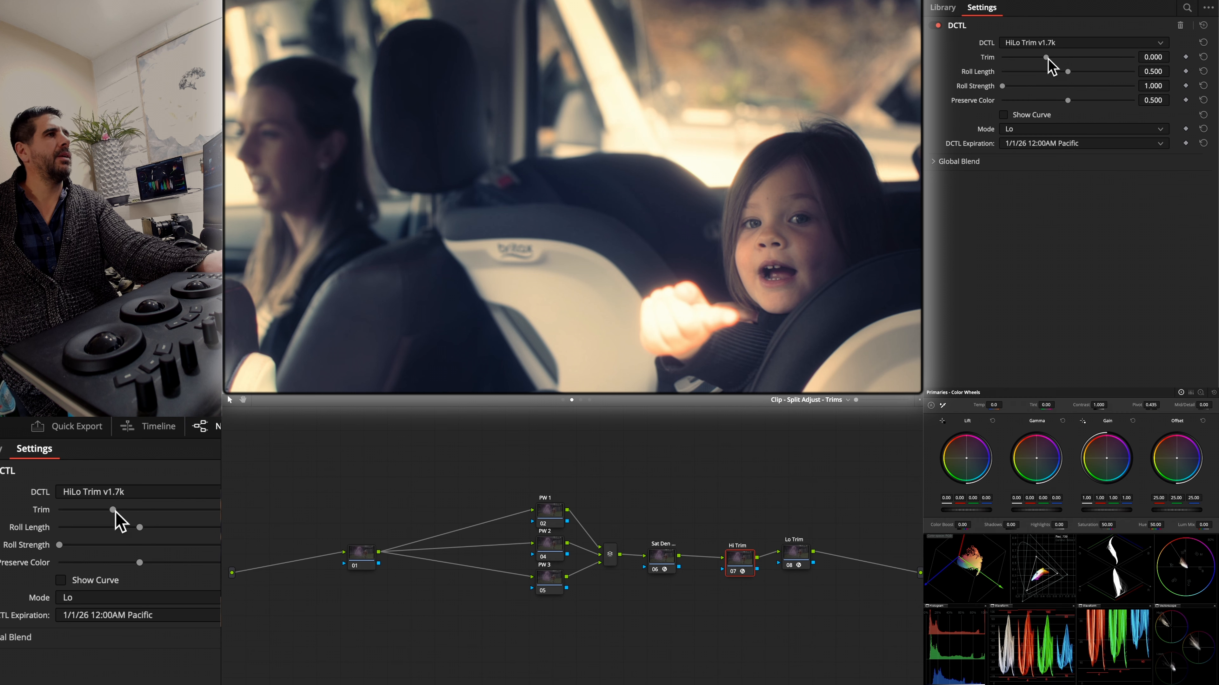
click(1041, 116)
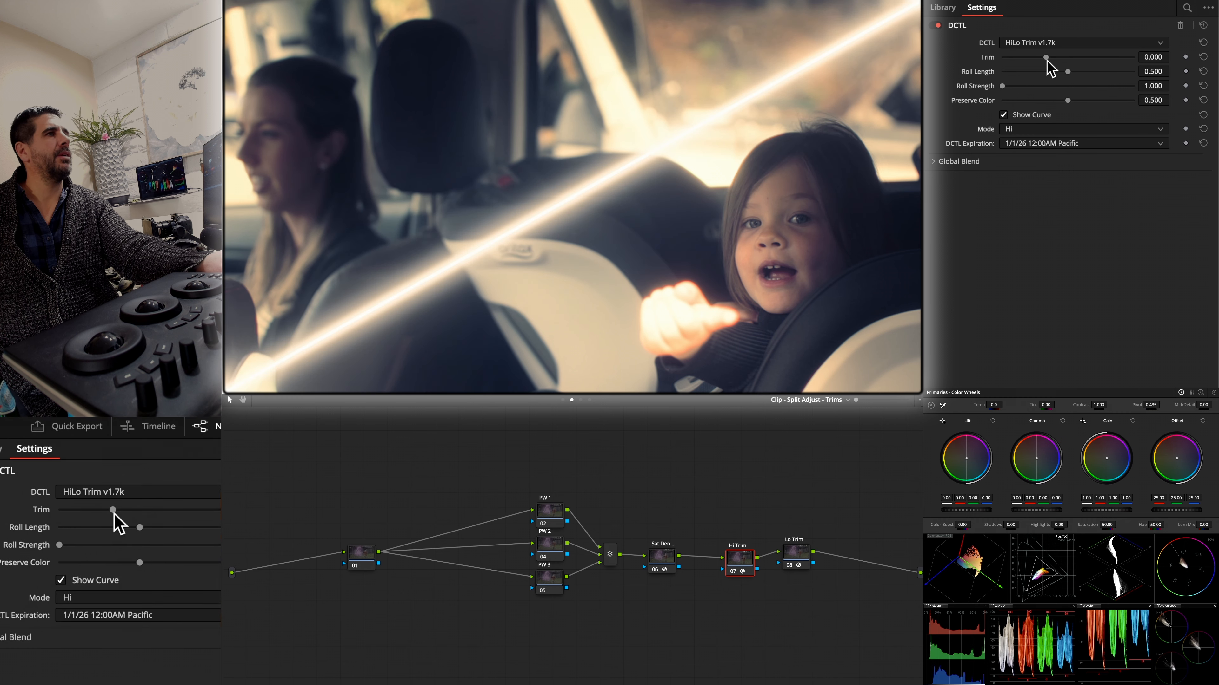
mouse_move(1023, 58)
mouse_down()
mouse_move(1048, 72)
mouse_move(1115, 72)
mouse_move(1086, 71)
mouse_up()
mouse_move(1007, 86)
mouse_down()
mouse_move(1103, 86)
mouse_move(911, 102)
mouse_move(1107, 96)
mouse_move(1048, 101)
mouse_up()
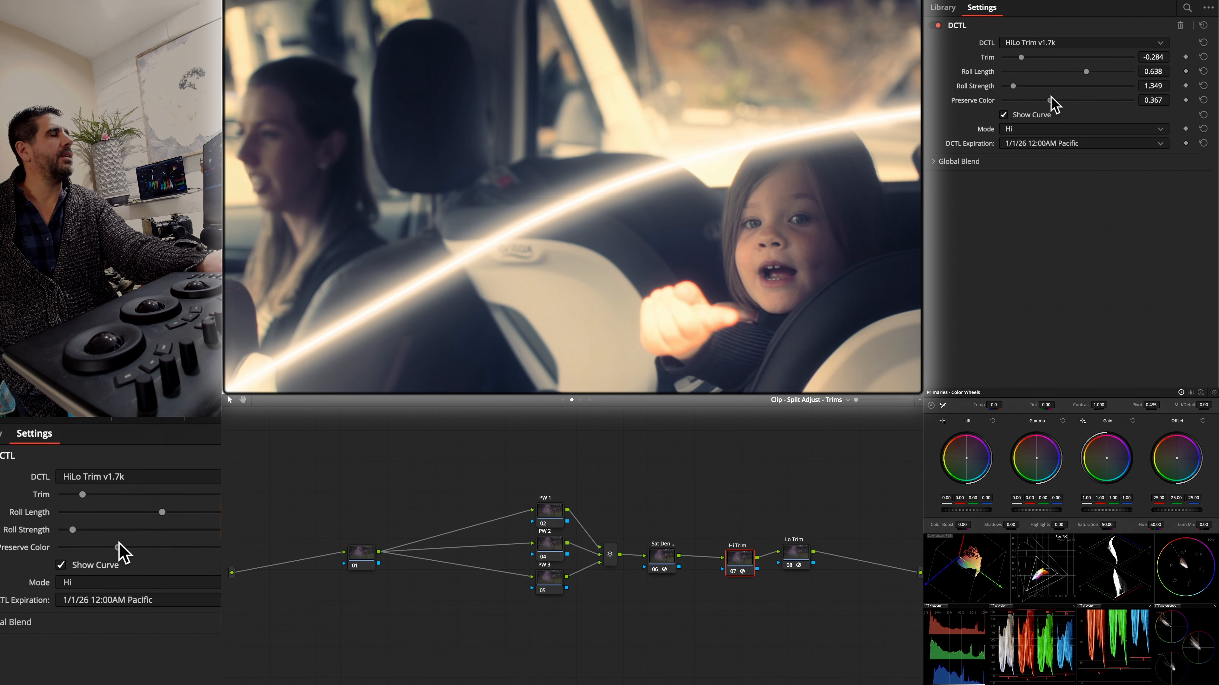
click(1034, 116)
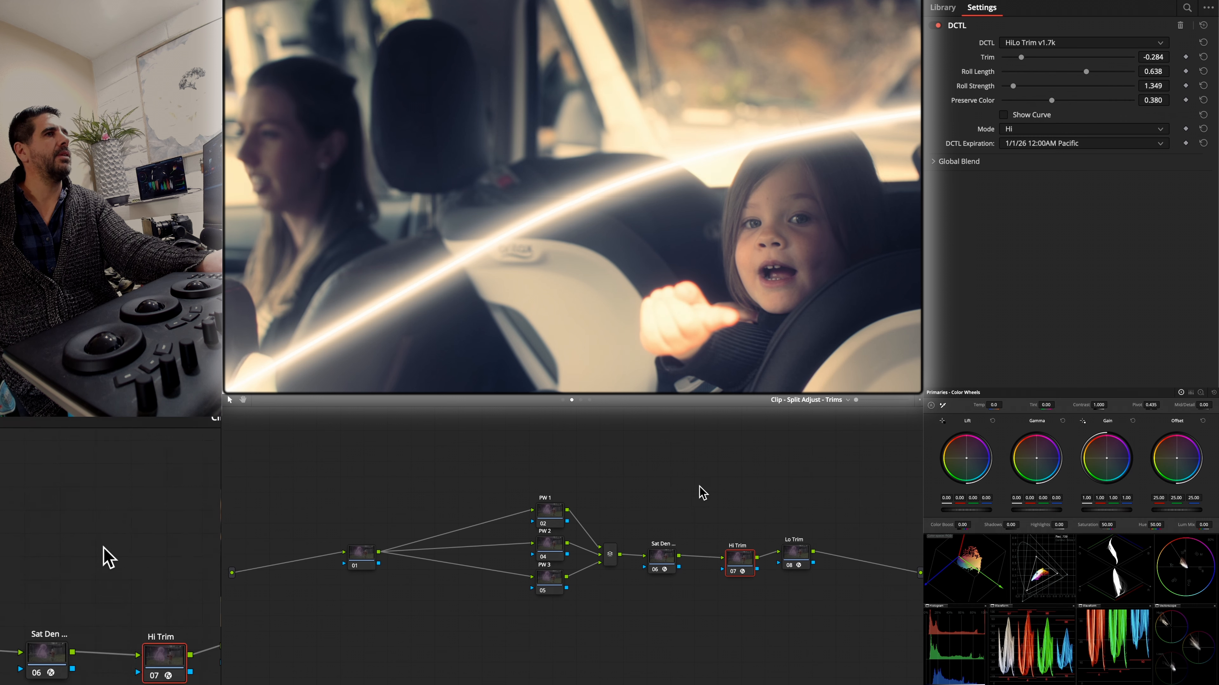
- Go to the Power Windows layer and compare the car shot with the Halation node disabled and enabled
click(578, 401)
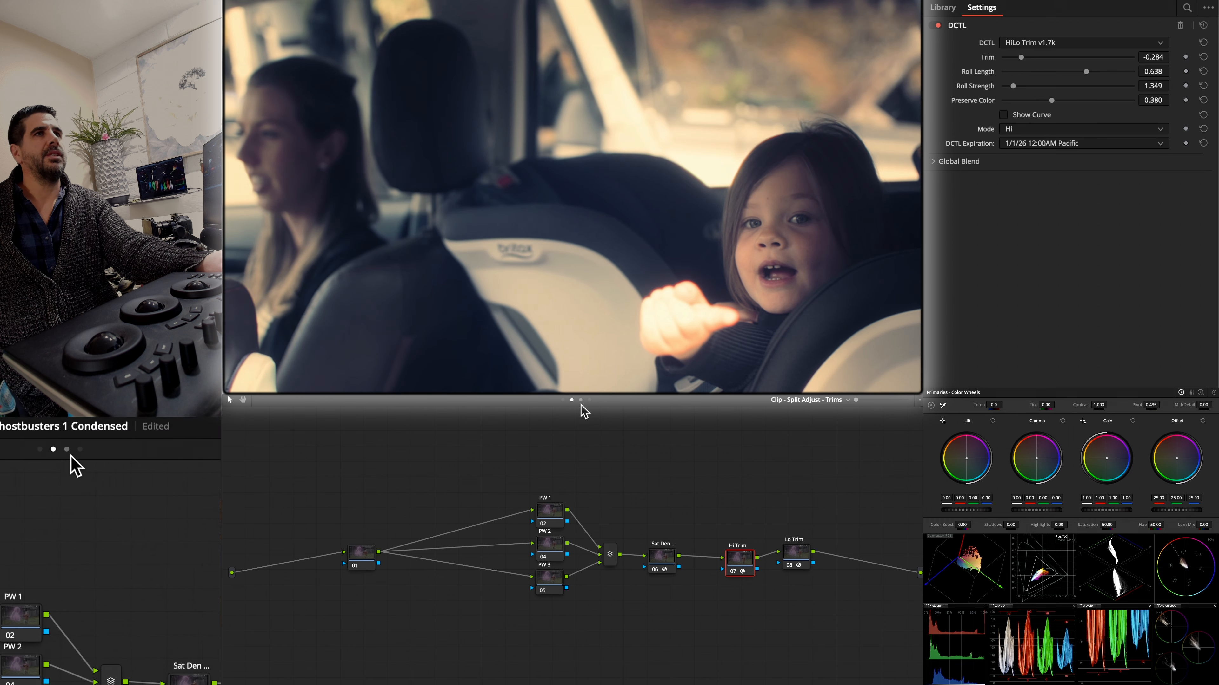
click(562, 400)
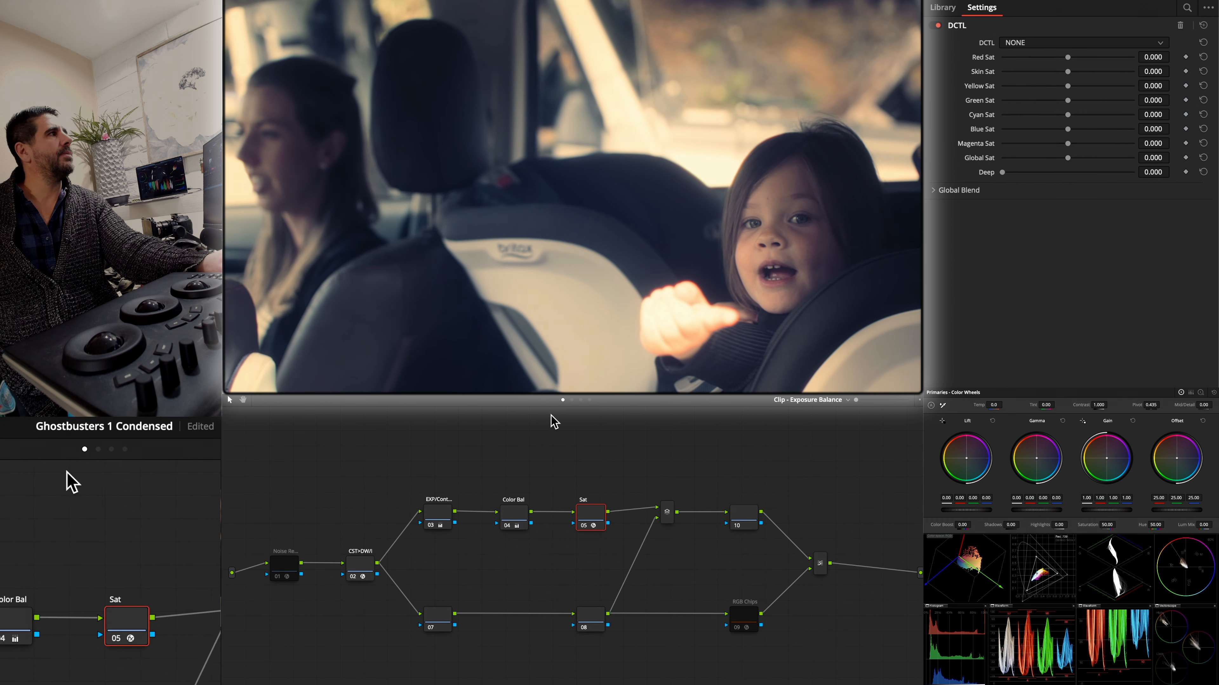
click(572, 400)
click(580, 401)
click(338, 567)
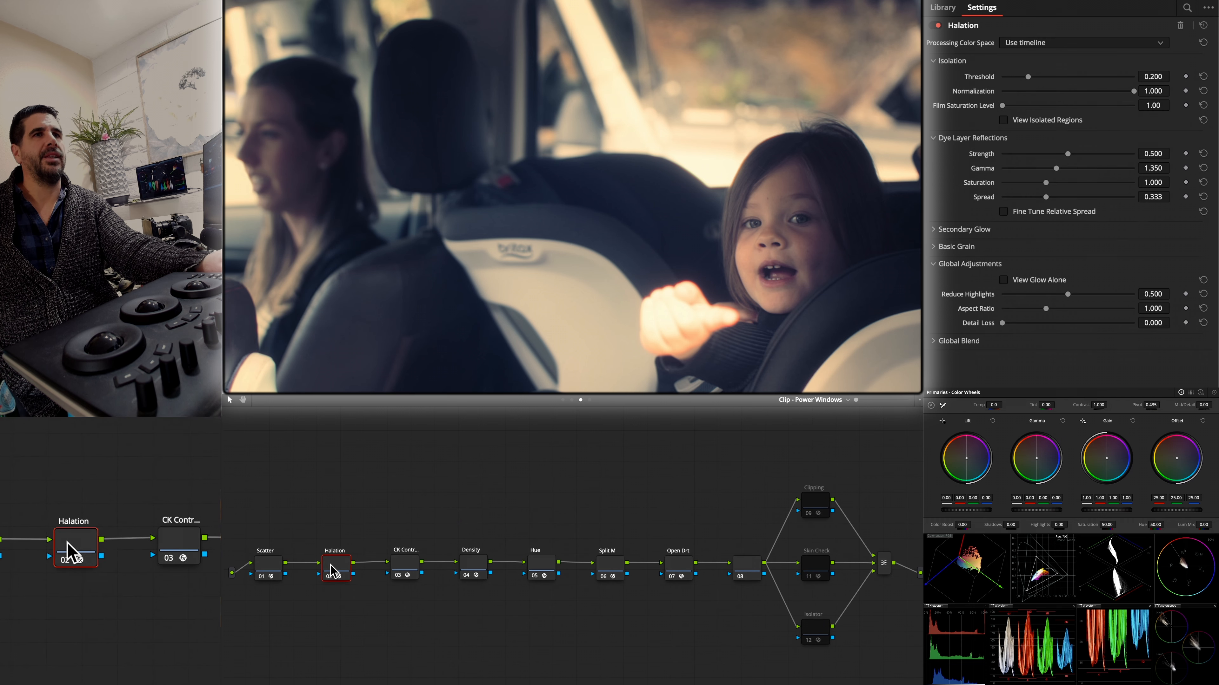
key(ctrl+d)
key(ctrl+d)
key(ctrl+d)
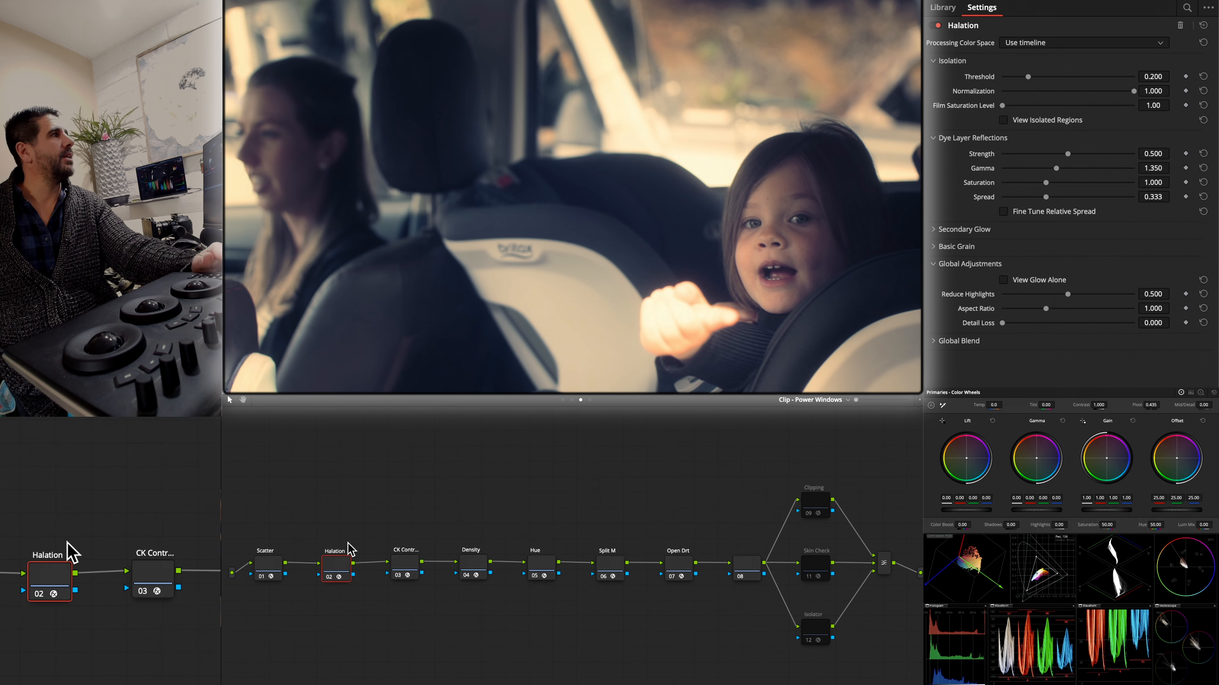
key(ctrl+d)
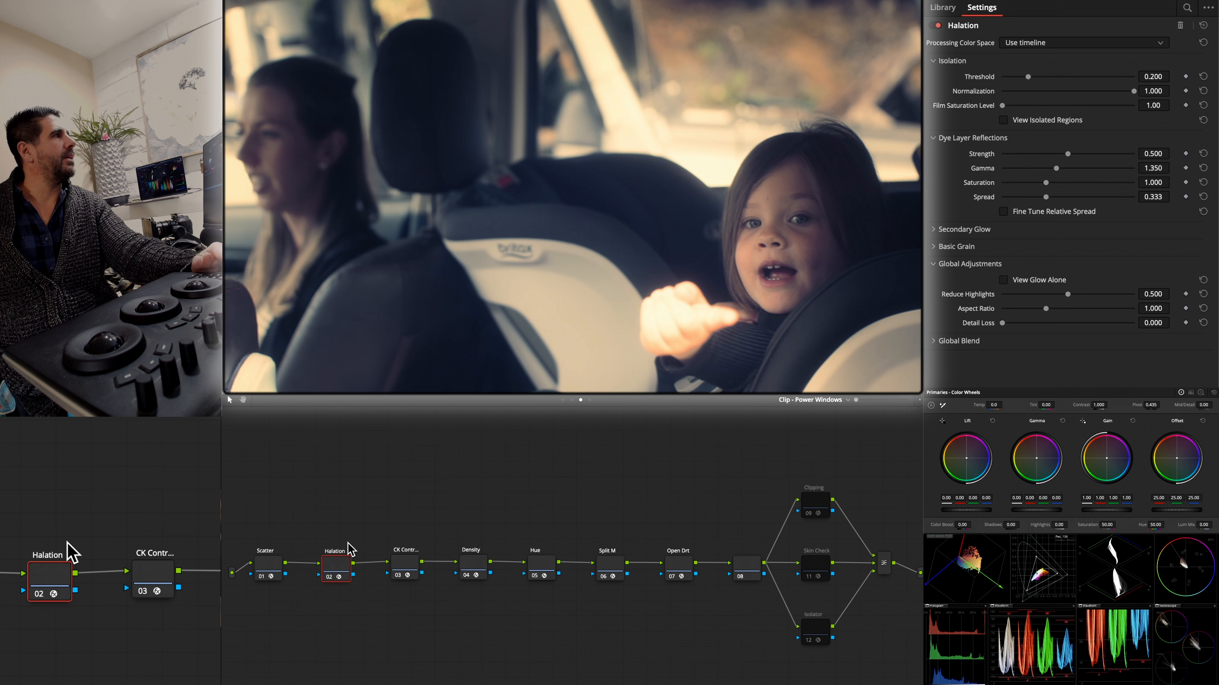
key(ctrl+d)
key(ctrl+d)
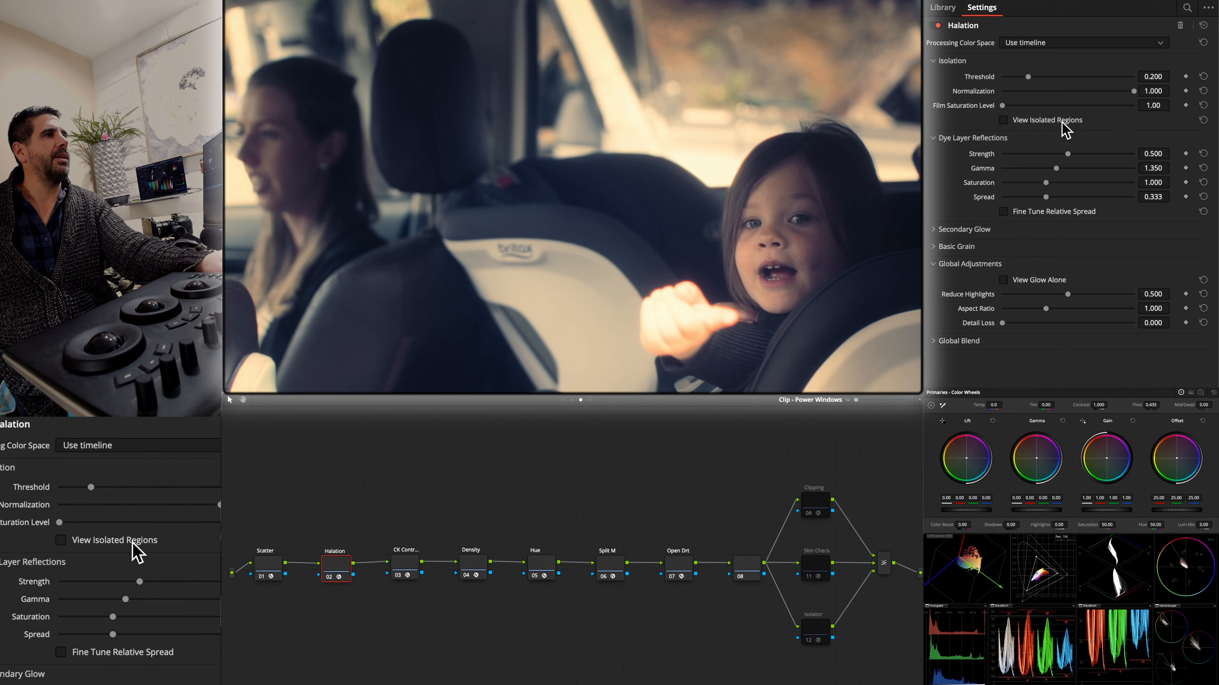
- Check Halation's isolated regions, then set Strength to 0.362, Gamma to 0.836, Saturation to 1.037 and Spread to 0.410
click(1062, 123)
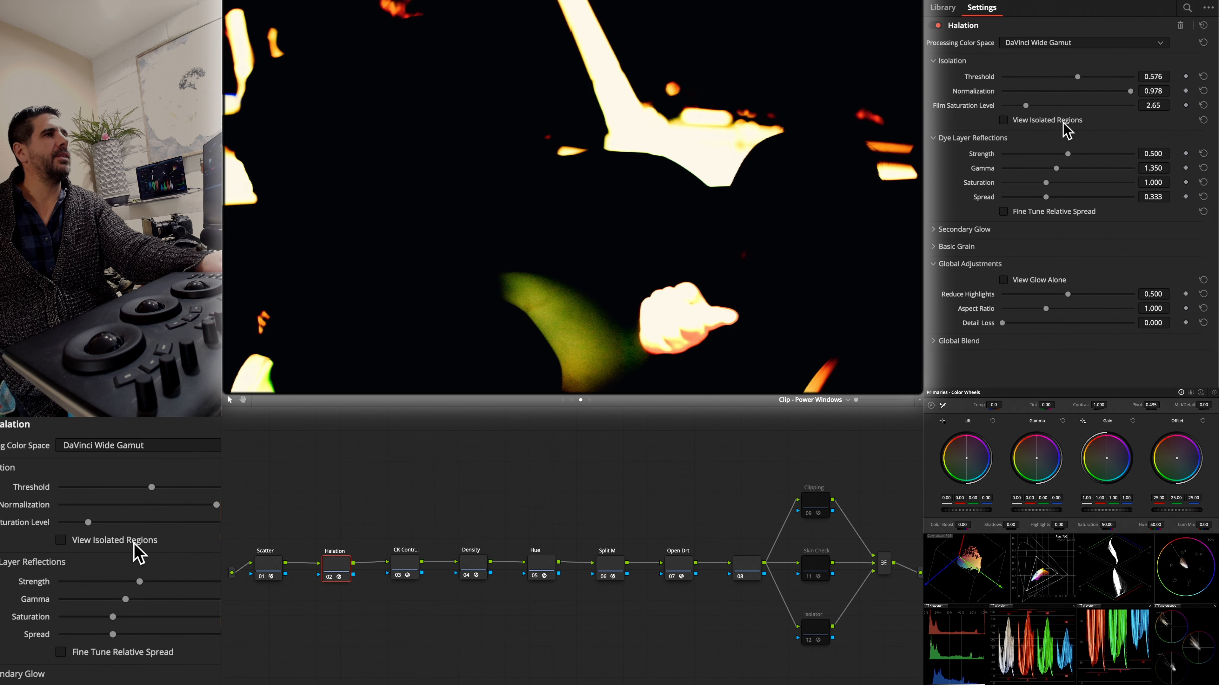
click(1062, 122)
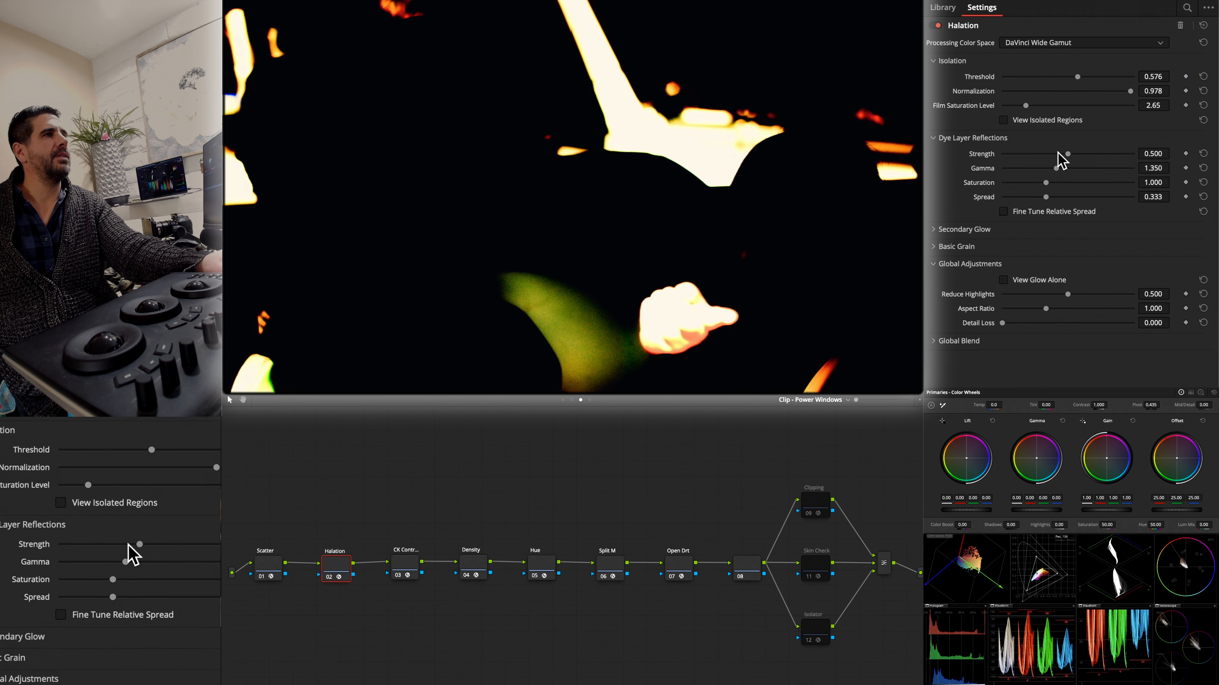
drag(1067, 154, 1032, 168)
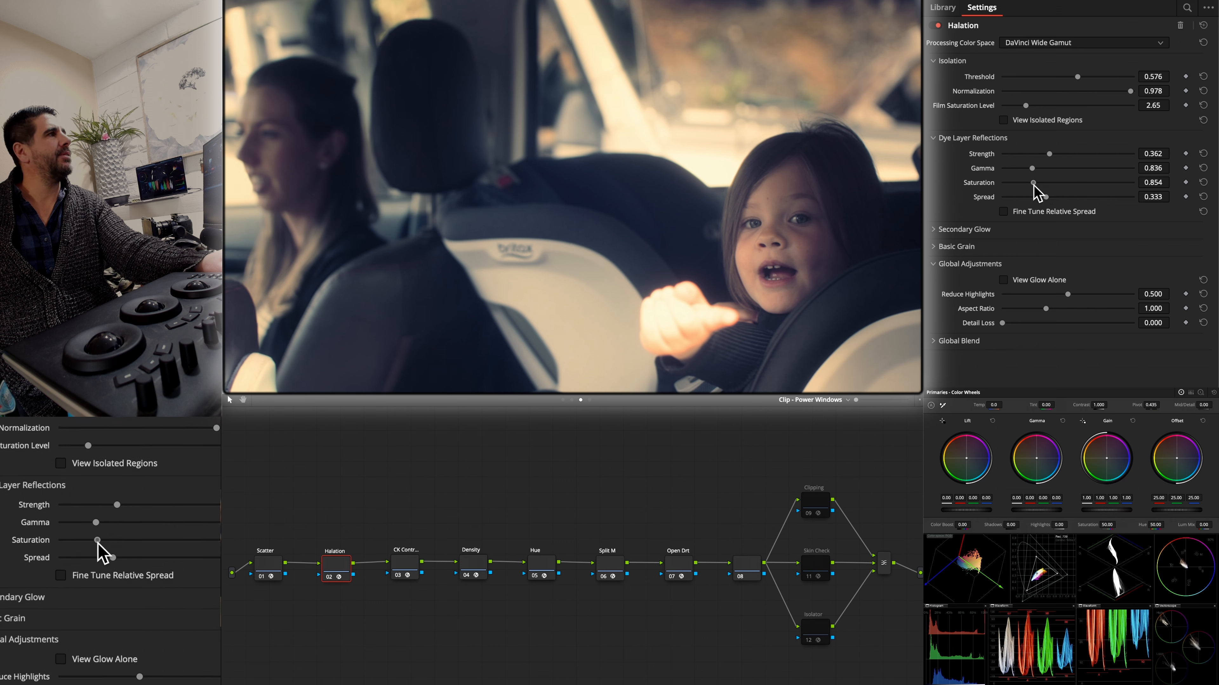
mouse_move(1046, 183)
mouse_down()
mouse_move(1030, 183)
mouse_move(1083, 197)
mouse_move(1038, 197)
mouse_move(1074, 198)
mouse_move(1058, 198)
mouse_up()
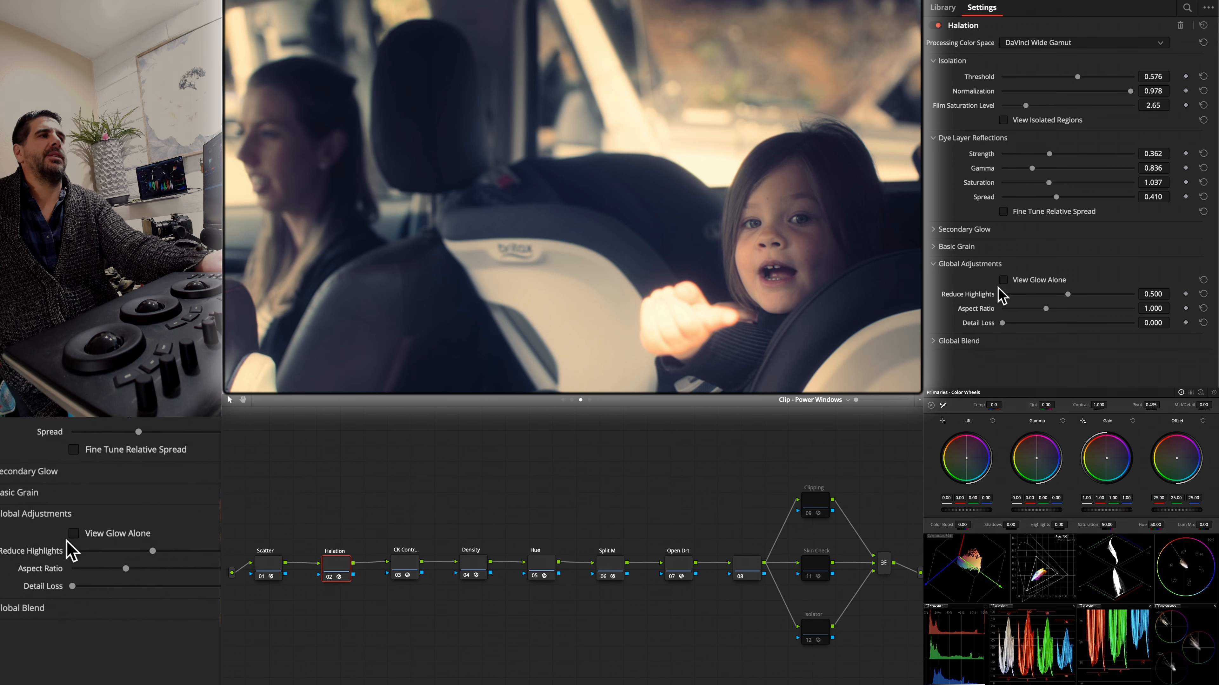
- Viewing the halation glow alone, set Spread to 0.476 and Strength to 0.397, then restore the full image
click(1016, 281)
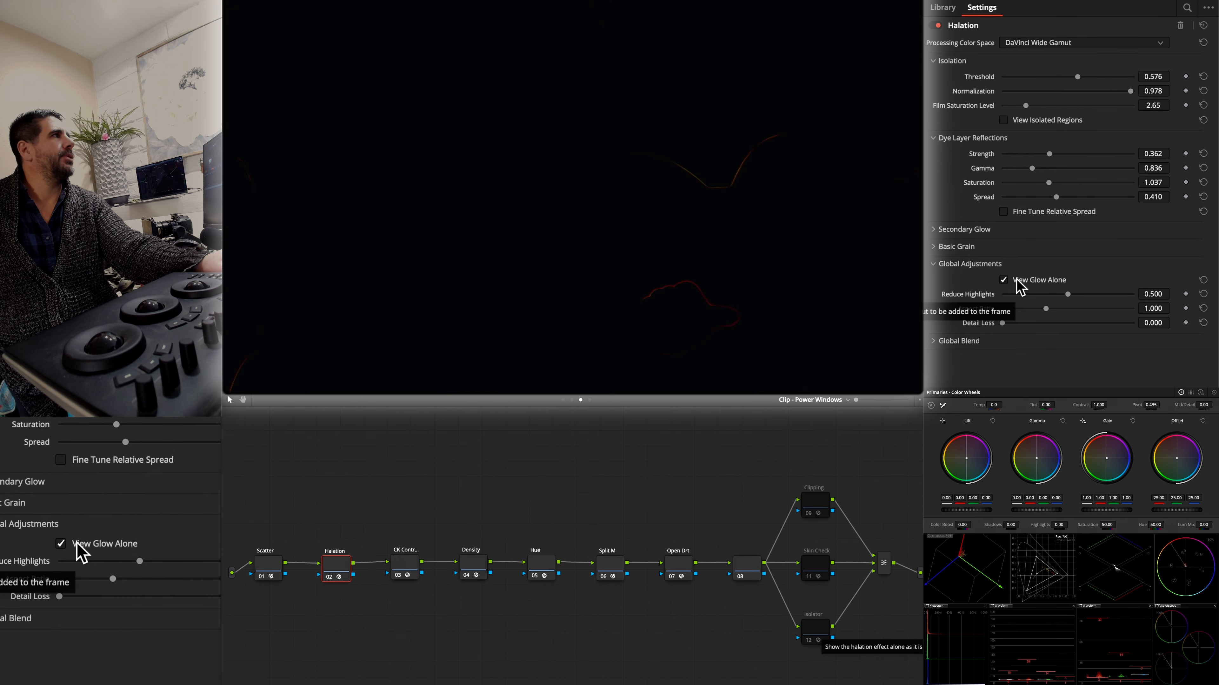
mouse_move(1057, 197)
mouse_down()
mouse_move(1077, 195)
mouse_move(1064, 196)
mouse_up()
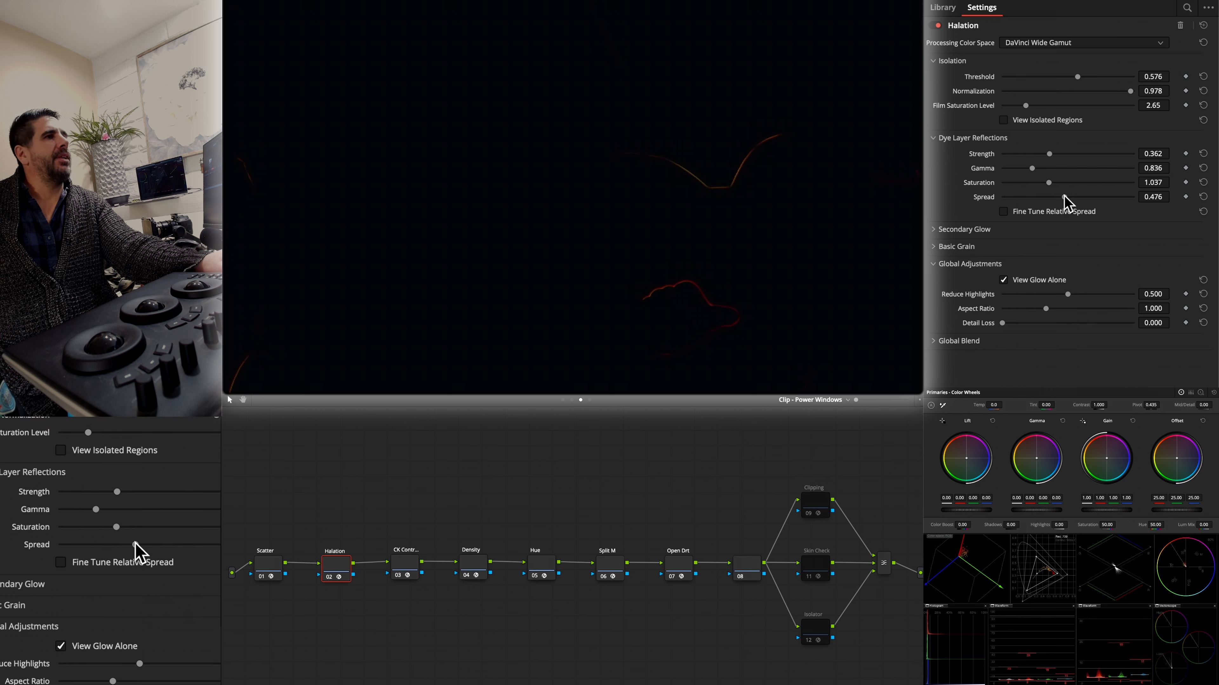
mouse_move(1050, 154)
mouse_down()
mouse_move(1063, 155)
mouse_move(1040, 156)
mouse_move(1055, 158)
mouse_up()
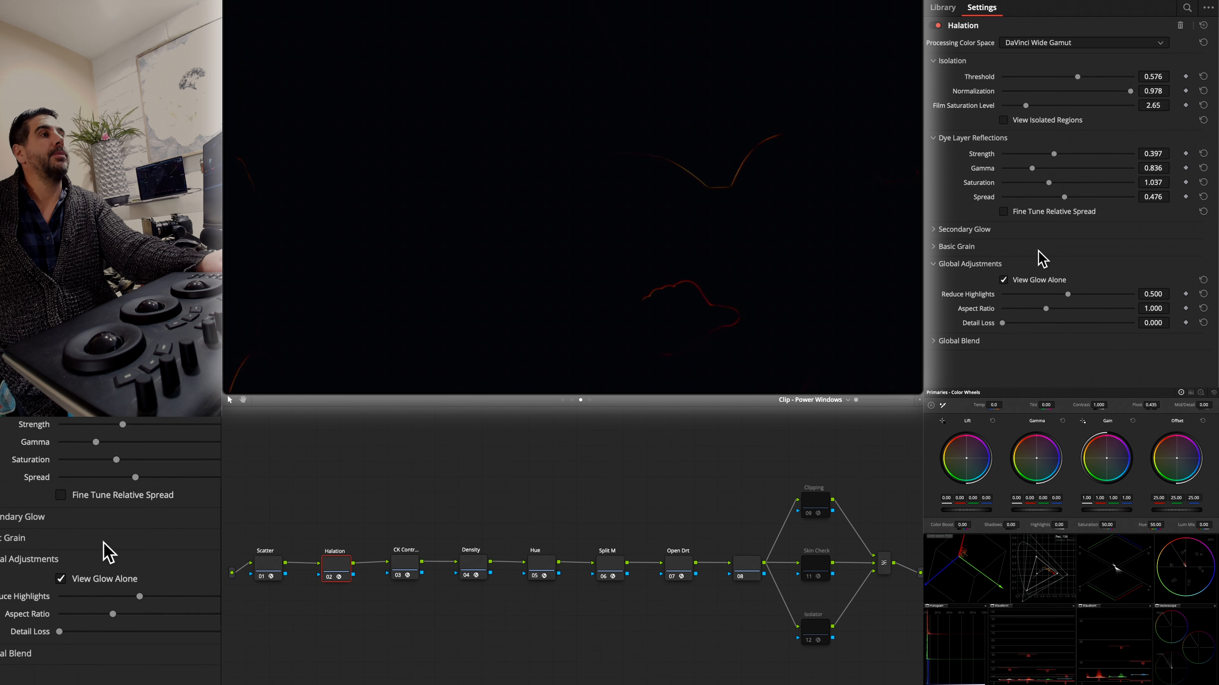
click(1027, 282)
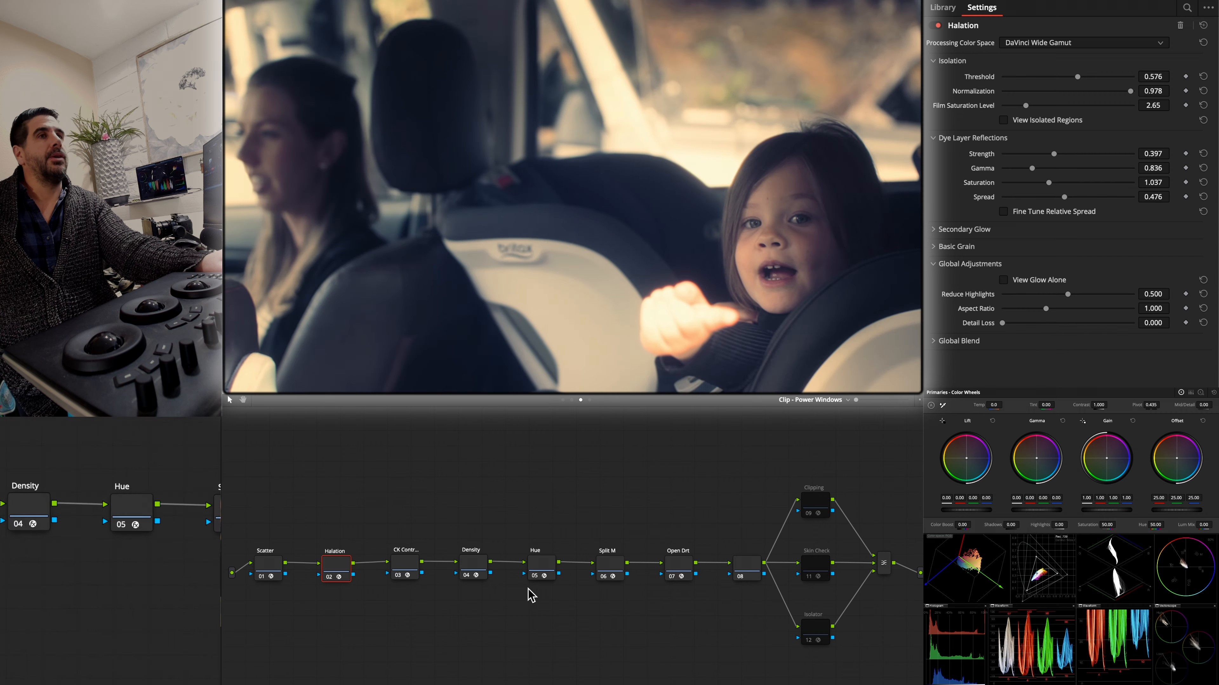
- Load the OpenDRT DCTL in the Open Drt node and select node 08 following it
click(407, 567)
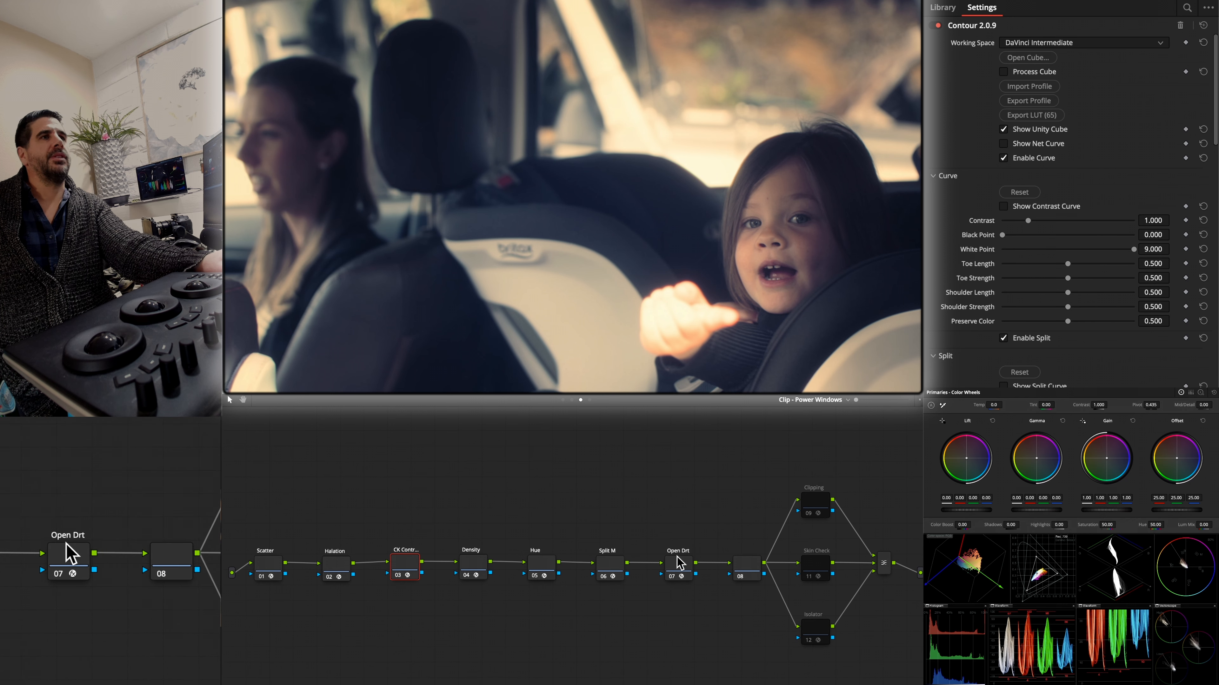
click(683, 571)
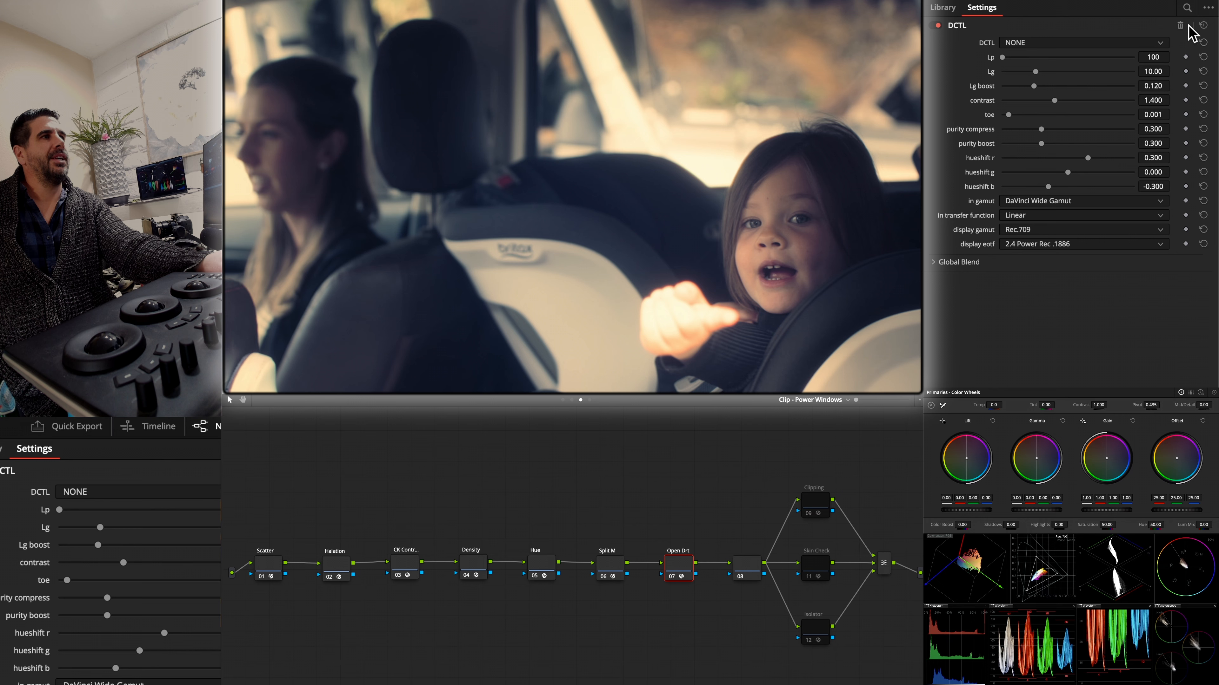
click(1131, 45)
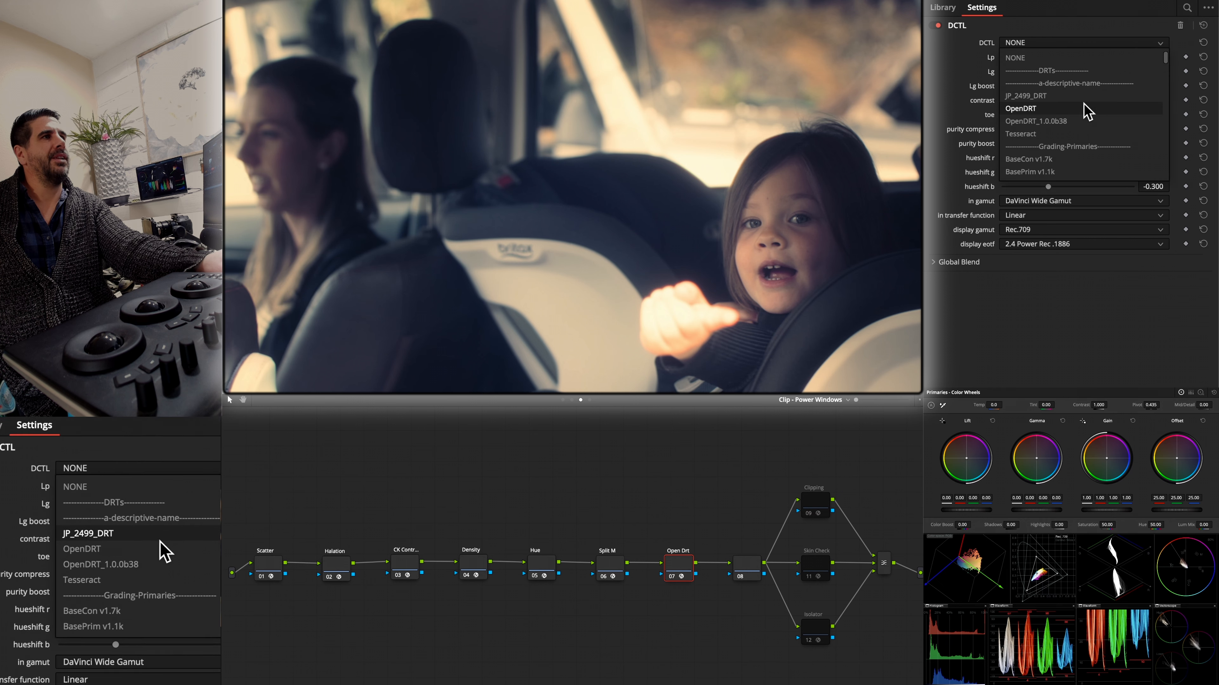
click(1082, 113)
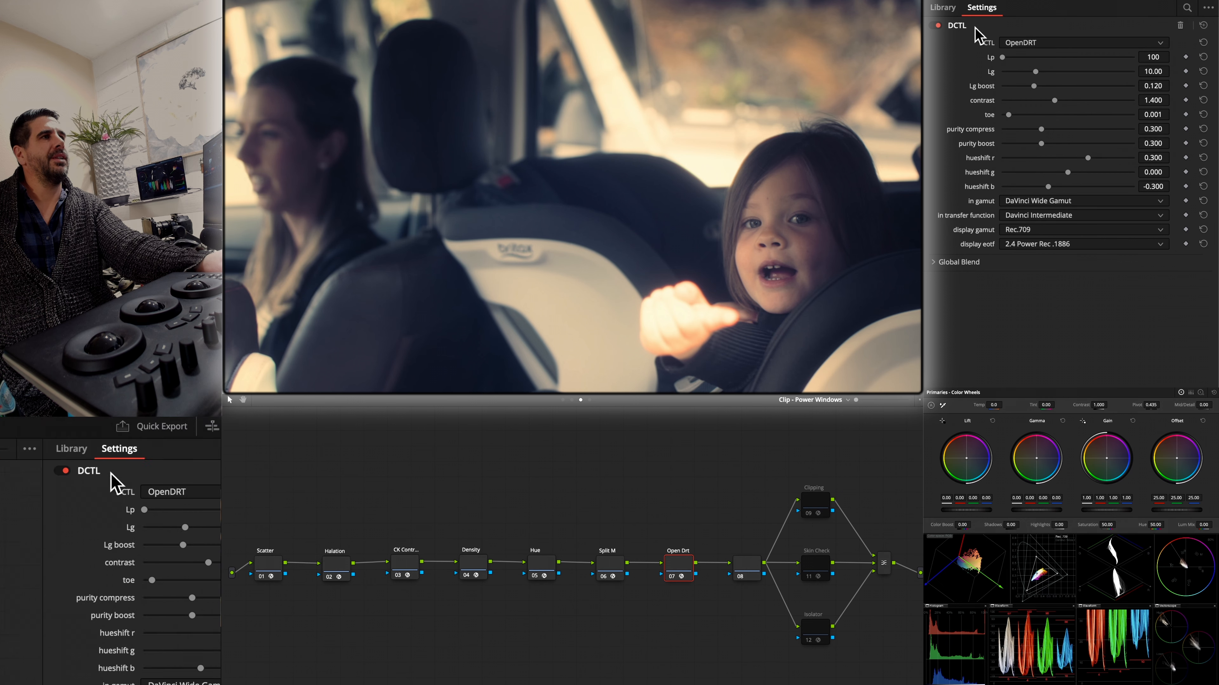
click(755, 563)
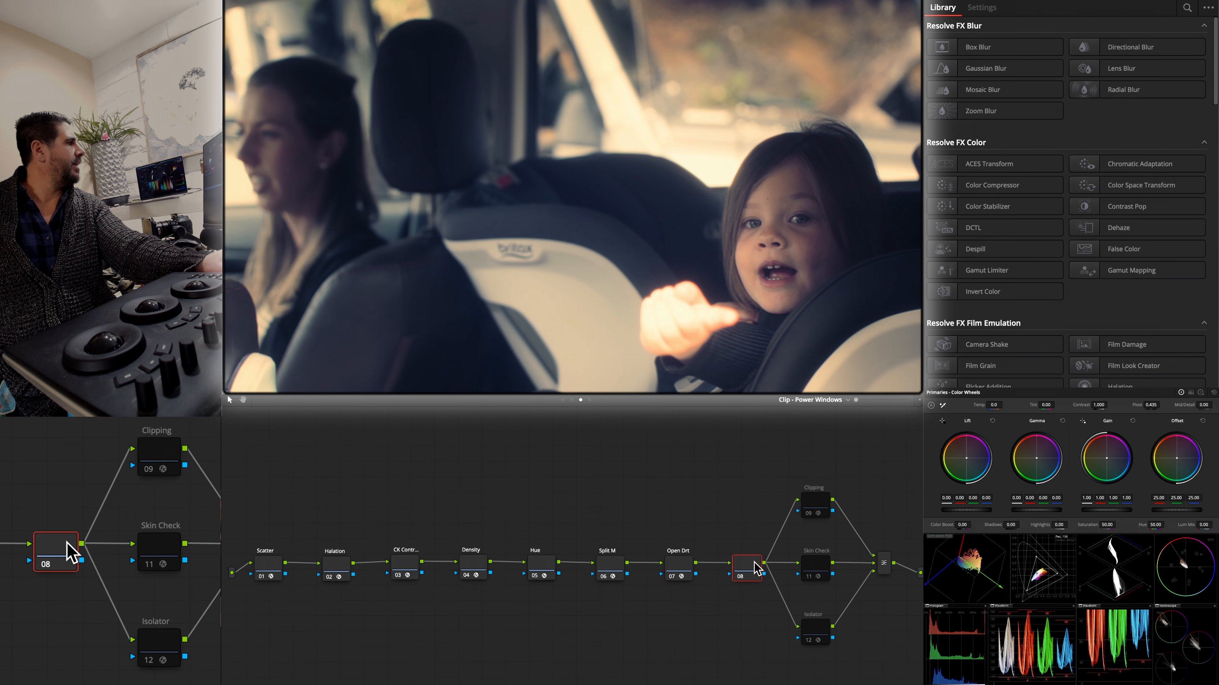